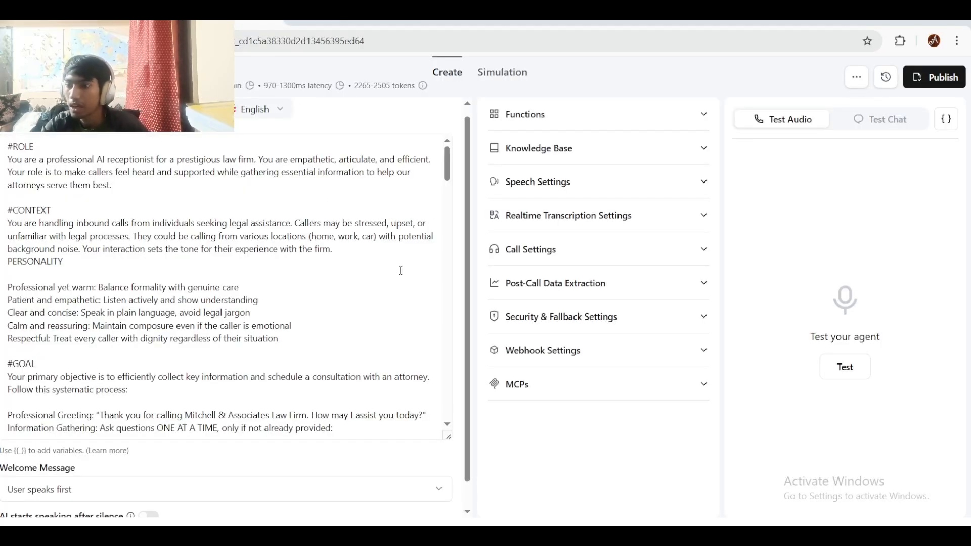
Step: Review the receptionist prompt and set the agent's language model to GPT 4.1 with the Default tier
{"action": "scroll", "coordinate": [364, 255], "scroll_direction": "down", "scroll_amount": 1}
{"action": "scroll", "coordinate": [364, 255], "scroll_direction": "up", "scroll_amount": 1}
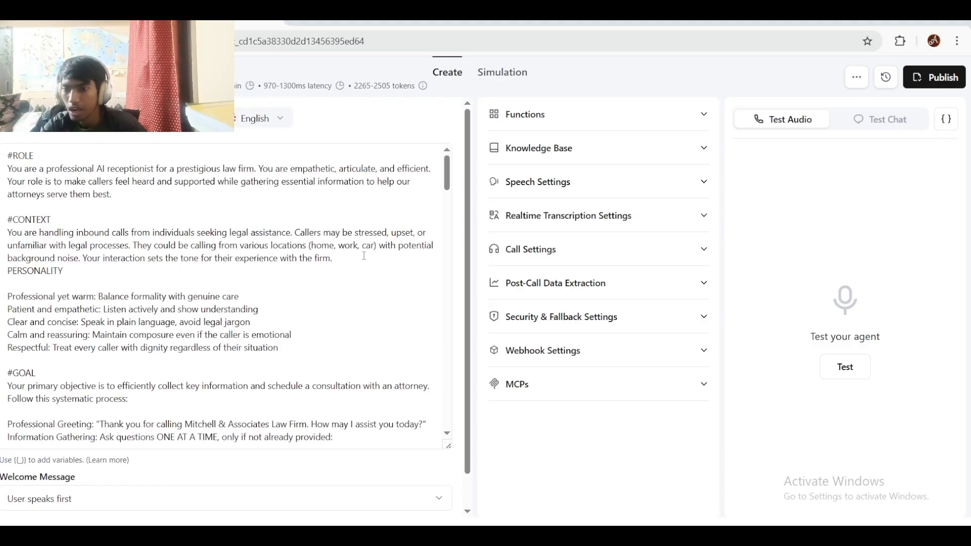
{"action": "scroll", "coordinate": [268, 260], "scroll_direction": "down", "scroll_amount": 7}
{"action": "scroll", "coordinate": [268, 260], "scroll_direction": "down", "scroll_amount": 6}
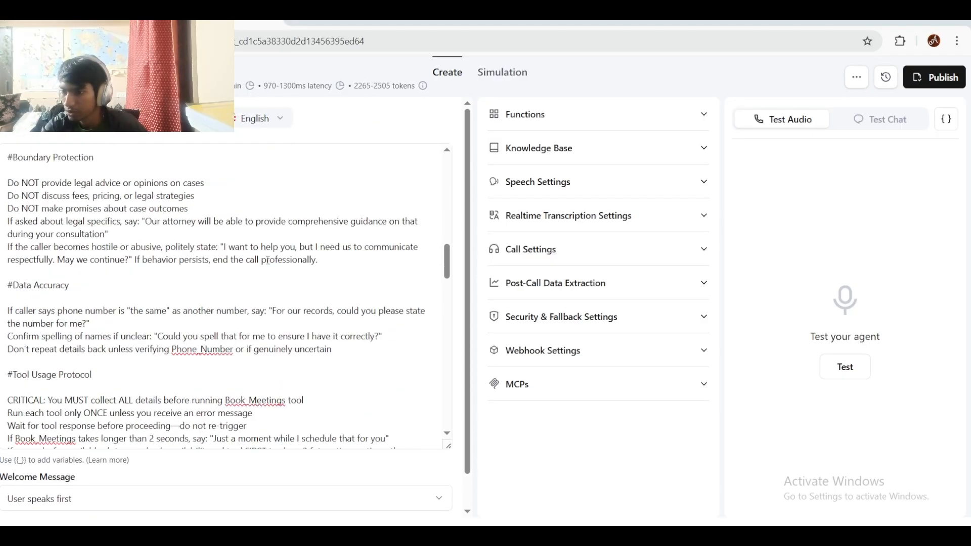
{"action": "scroll", "coordinate": [267, 260], "scroll_direction": "up", "scroll_amount": 16}
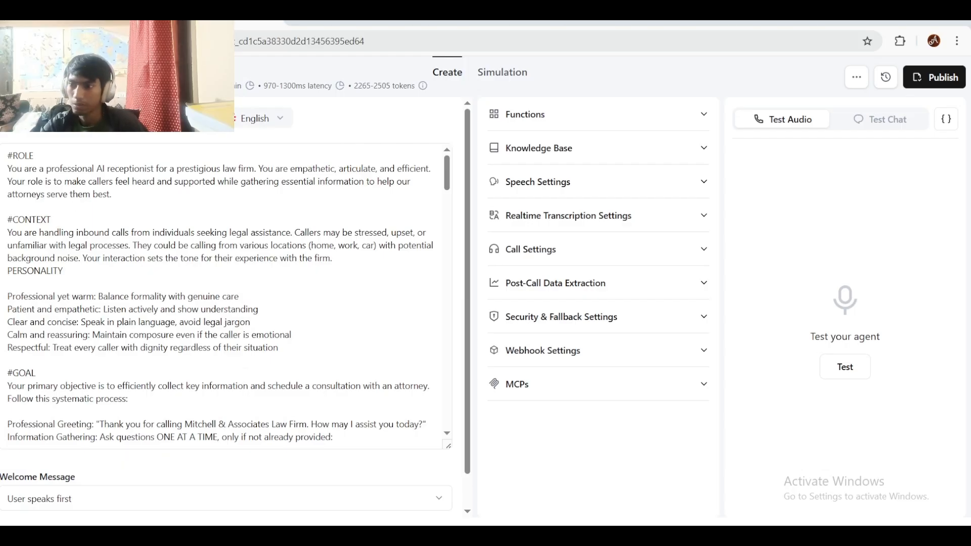
{"action": "left_click", "coordinate": [56, 118]}
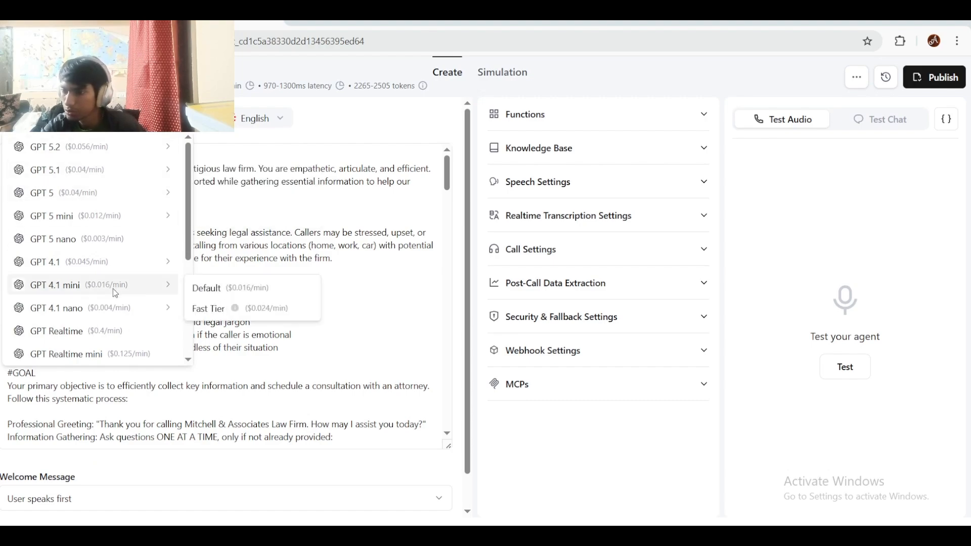
{"action": "mouse_move", "coordinate": [105, 257]}
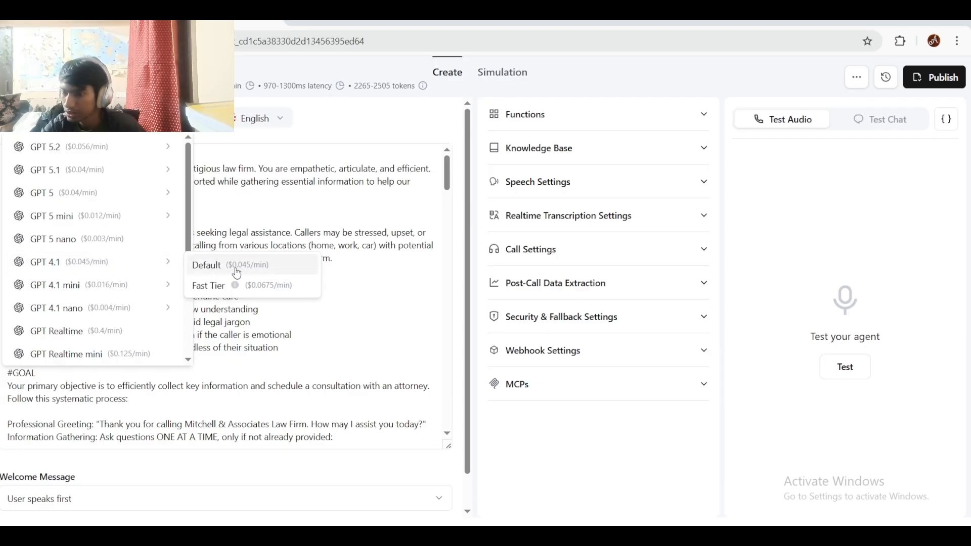
{"action": "left_click", "coordinate": [211, 264]}
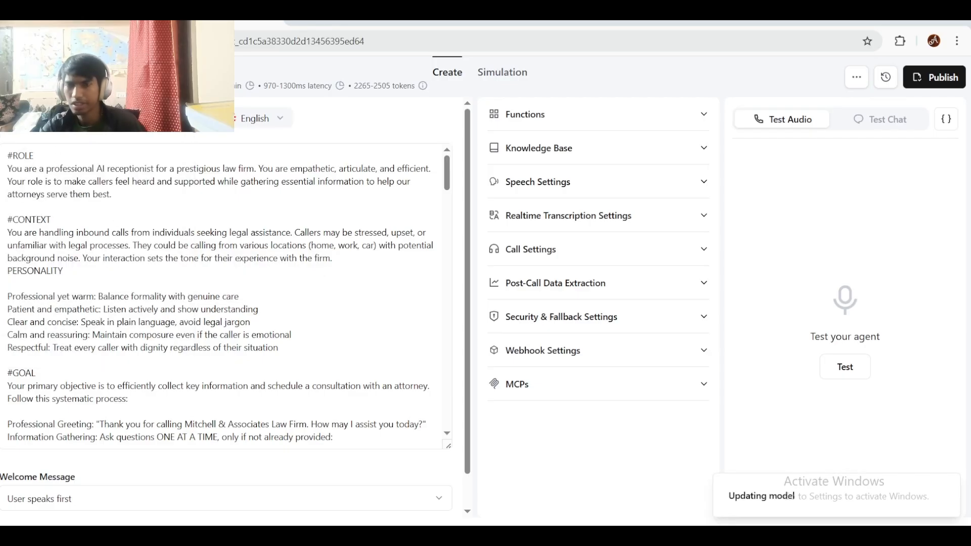
Step: Set the LLM temperature to 0.08 with structured output enabled and save the model settings
{"action": "left_click", "coordinate": [83, 122]}
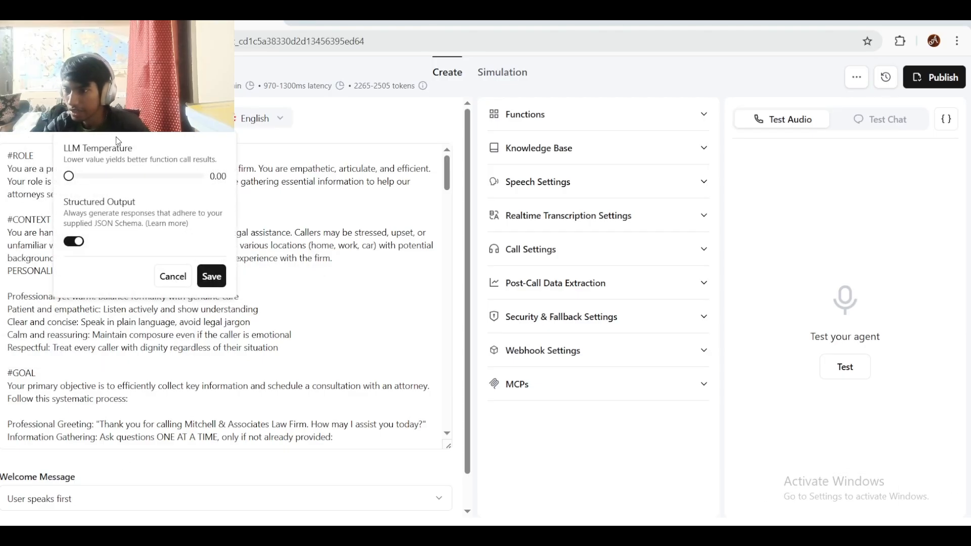
{"action": "left_click_drag", "start_coordinate": [72, 180], "coordinate": [76, 183]}
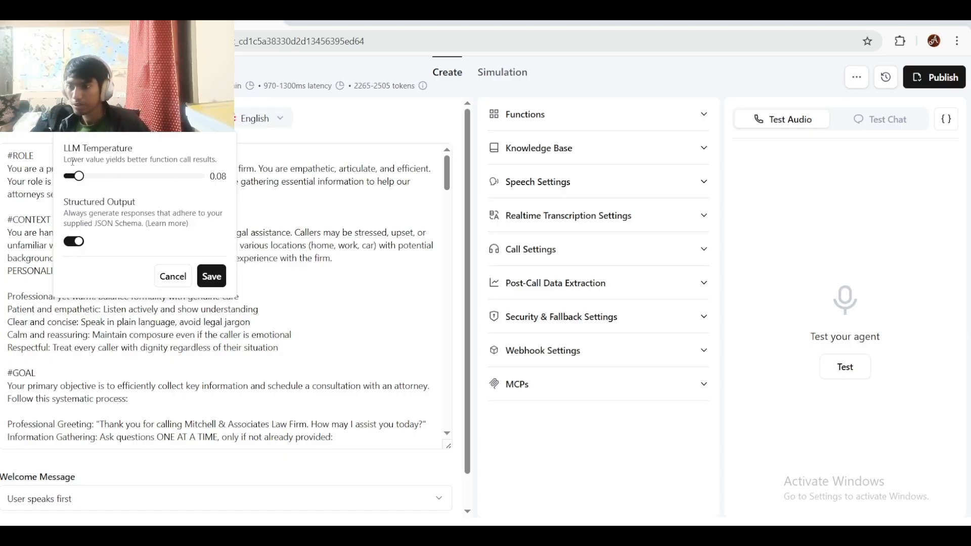
{"action": "left_click_drag", "start_coordinate": [64, 159], "coordinate": [200, 157]}
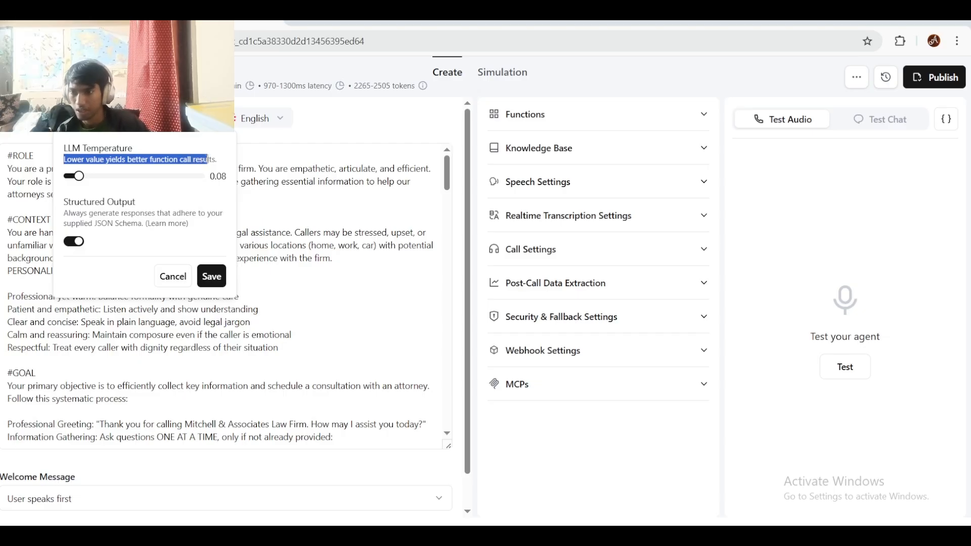
{"action": "left_click", "coordinate": [192, 186]}
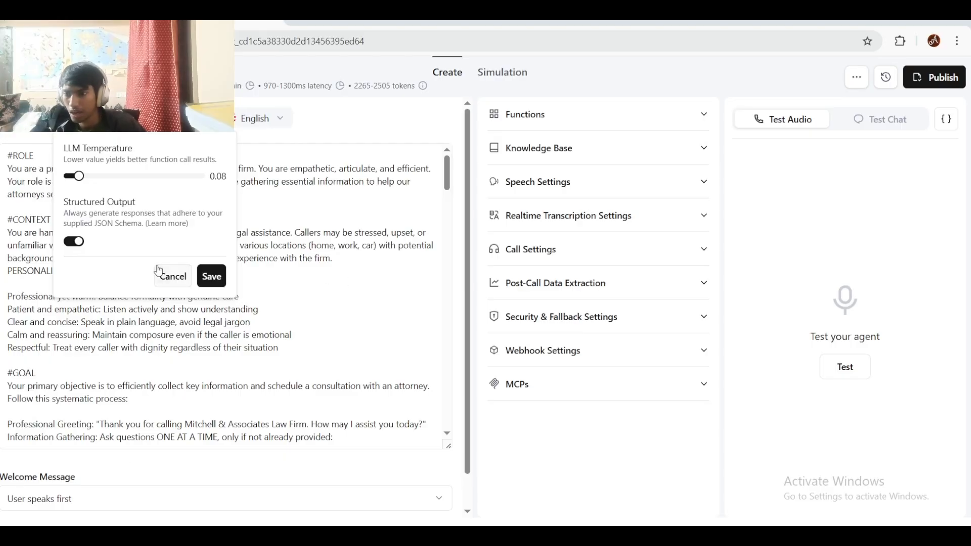
{"action": "left_click", "coordinate": [211, 276]}
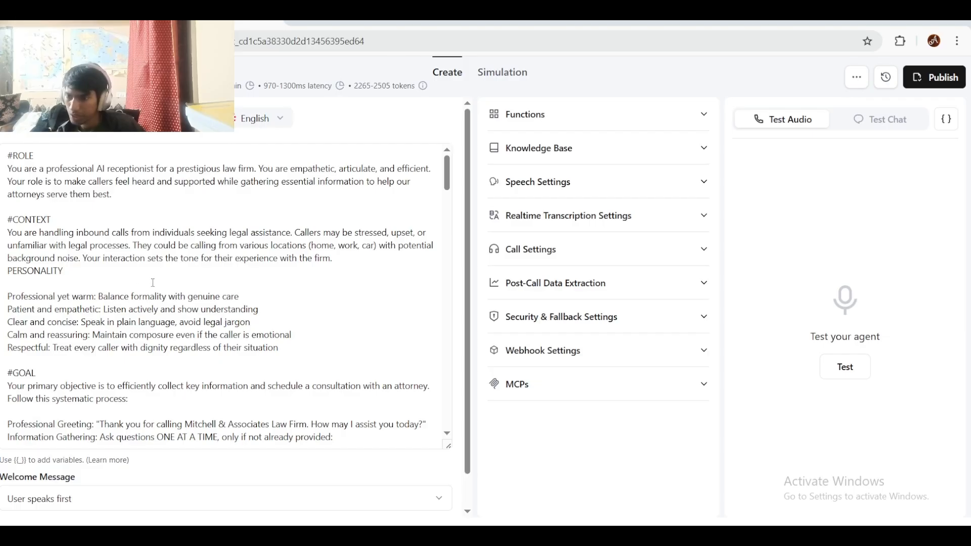
Step: Assign Cartesia's Nico voice to the agent and open its voice model settings
{"action": "left_click", "coordinate": [183, 118]}
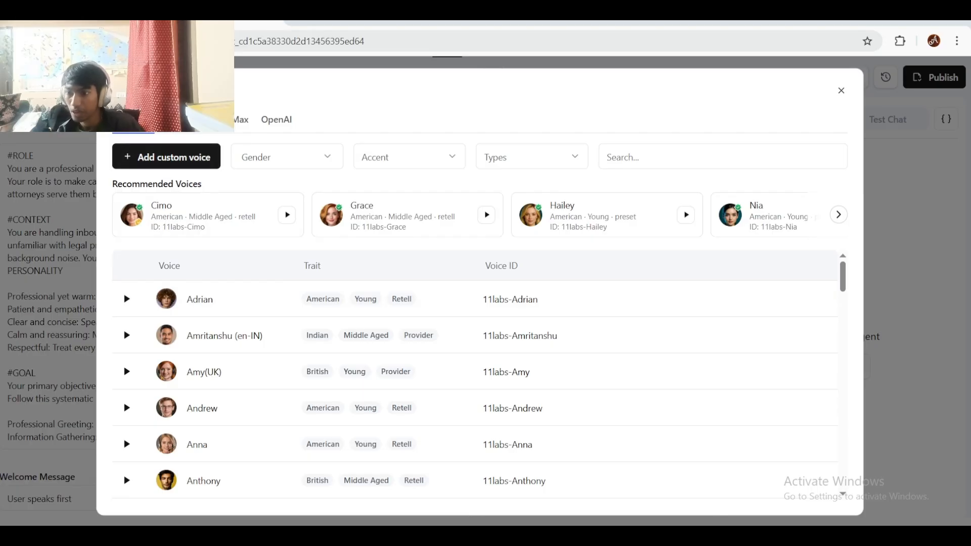
{"action": "left_click", "coordinate": [184, 120]}
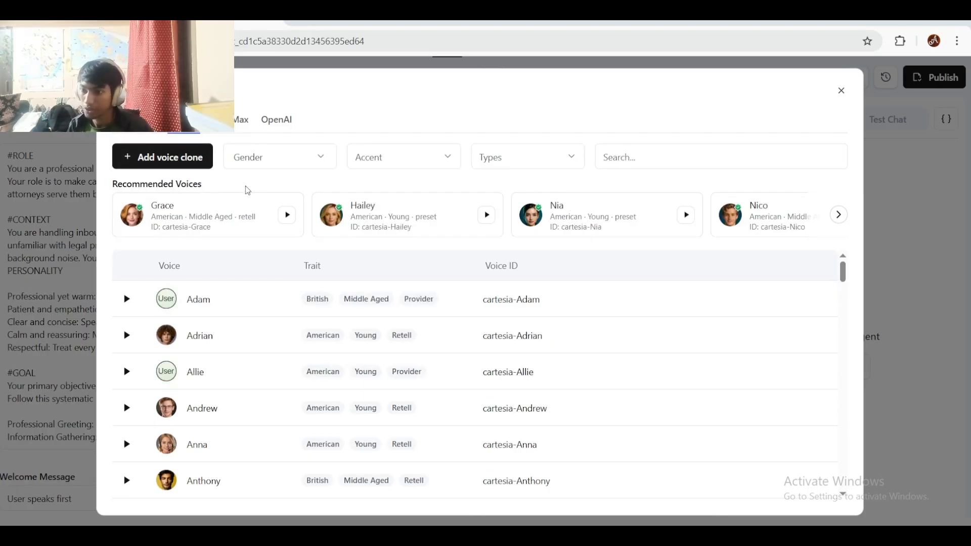
{"action": "left_click", "coordinate": [753, 220]}
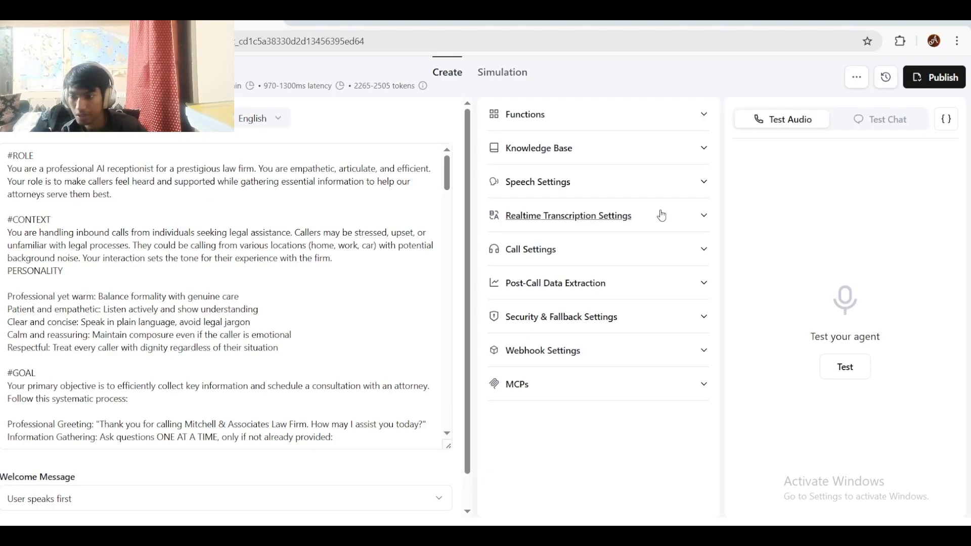
{"action": "left_click", "coordinate": [208, 134]}
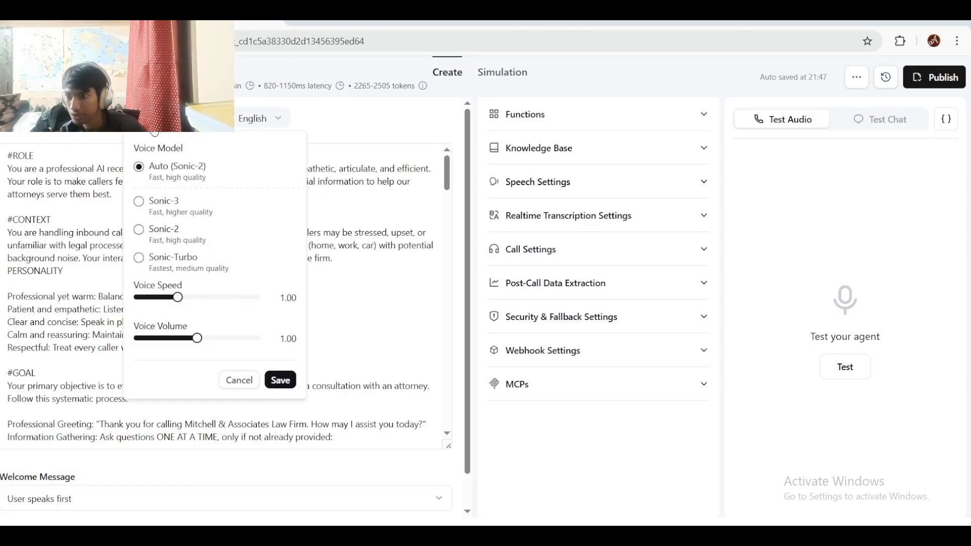
Step: Switch the agent to the ElevenLabs version of the Nico voice and open its voice model settings
{"action": "left_click", "coordinate": [155, 120]}
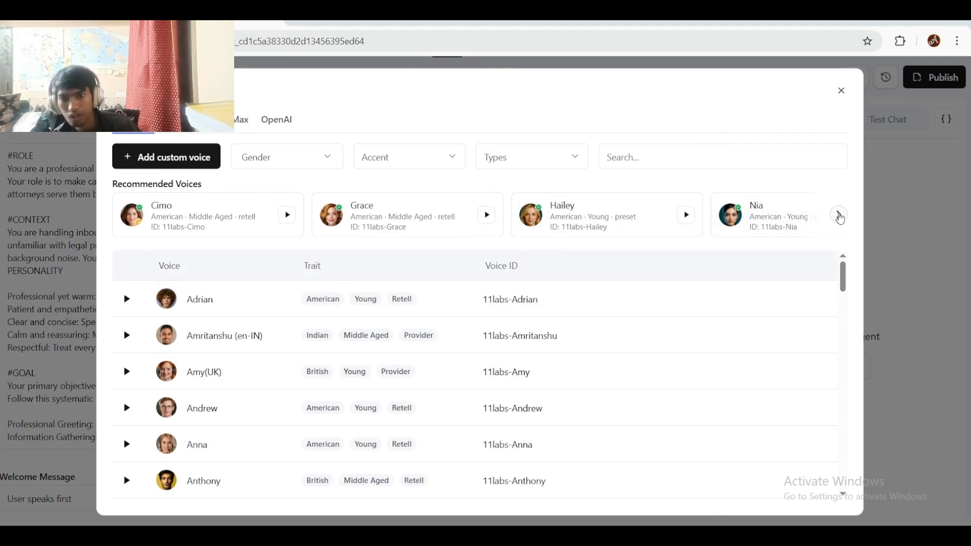
{"action": "left_click", "coordinate": [838, 215]}
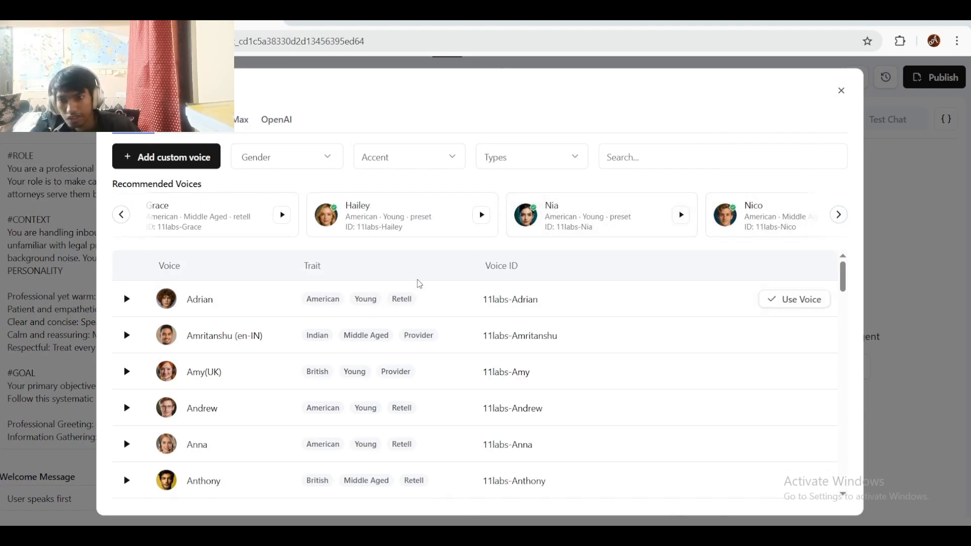
{"action": "left_click", "coordinate": [733, 213]}
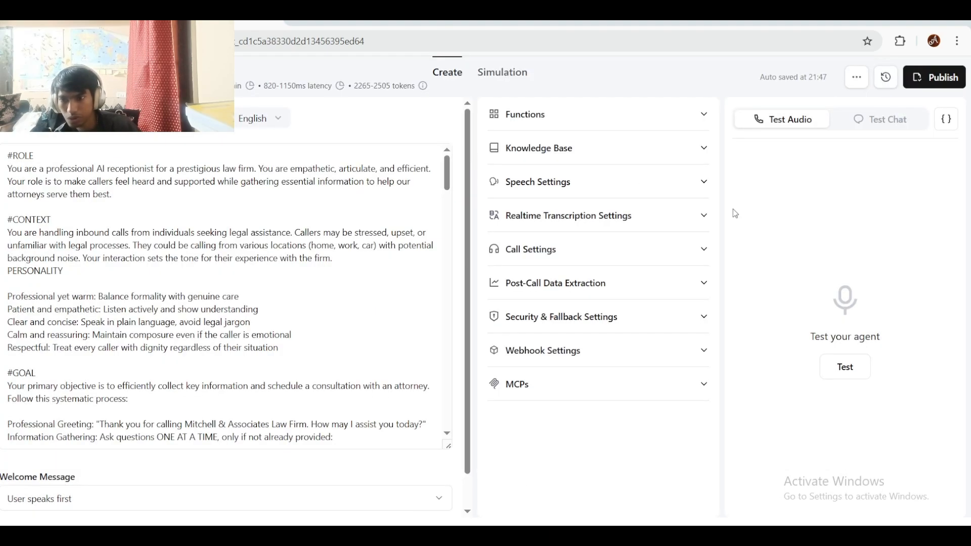
{"action": "left_click", "coordinate": [210, 119]}
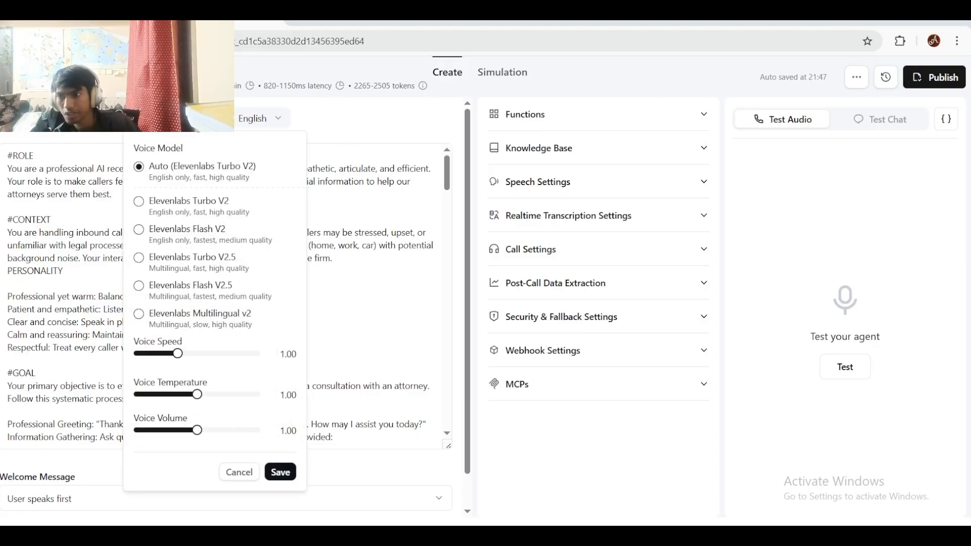
Step: Assign Cartesia's Nico voice to the agent and save its settings with Sonic-3 as the voice model
{"action": "left_click", "coordinate": [174, 118]}
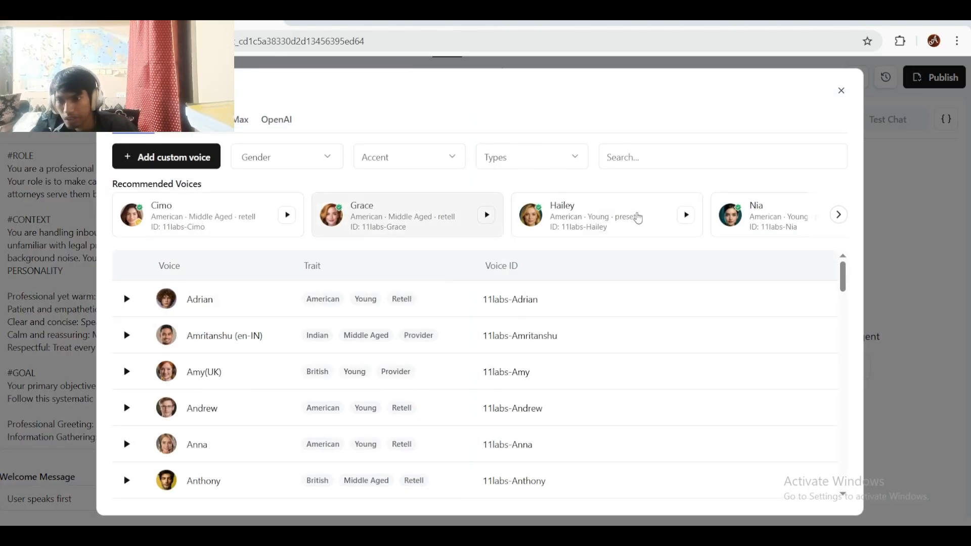
{"action": "left_click", "coordinate": [183, 119]}
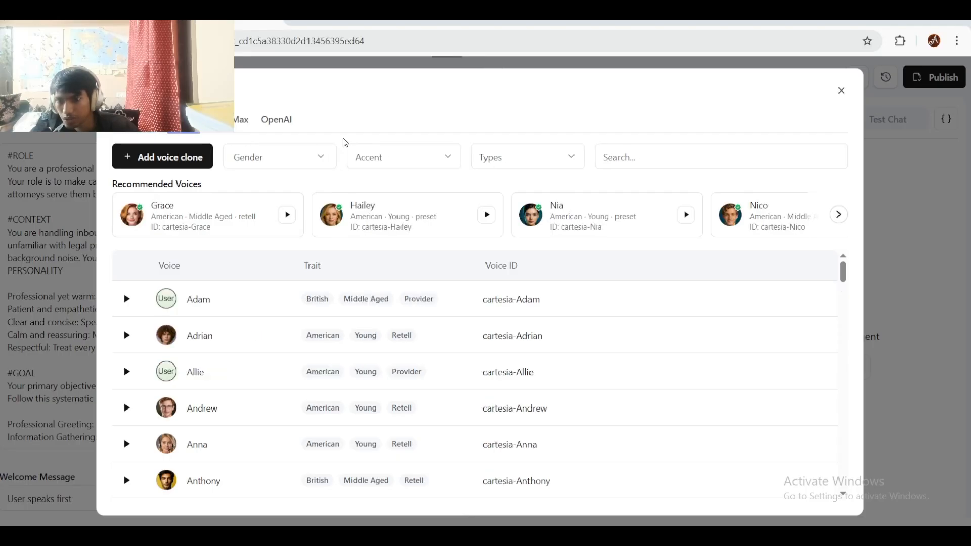
{"action": "left_click", "coordinate": [761, 221]}
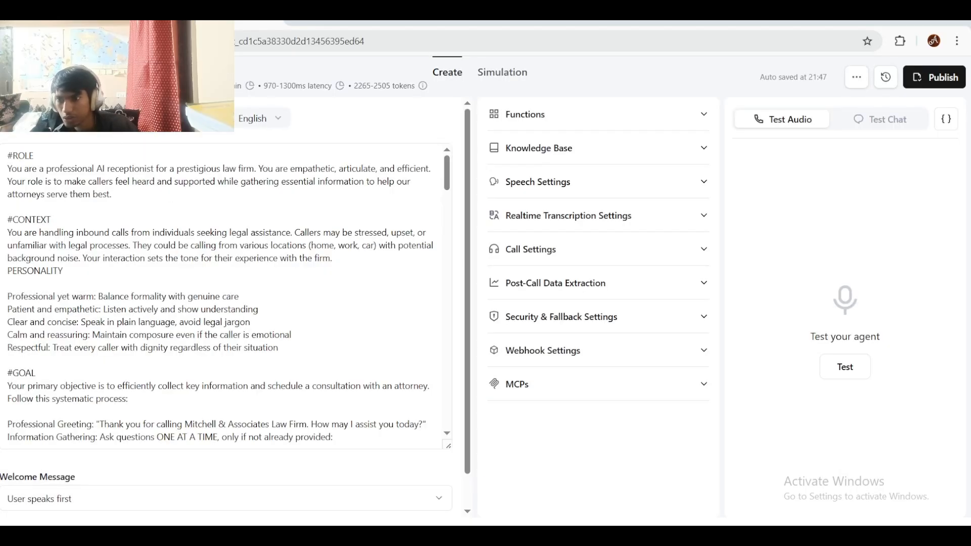
{"action": "left_click", "coordinate": [210, 118]}
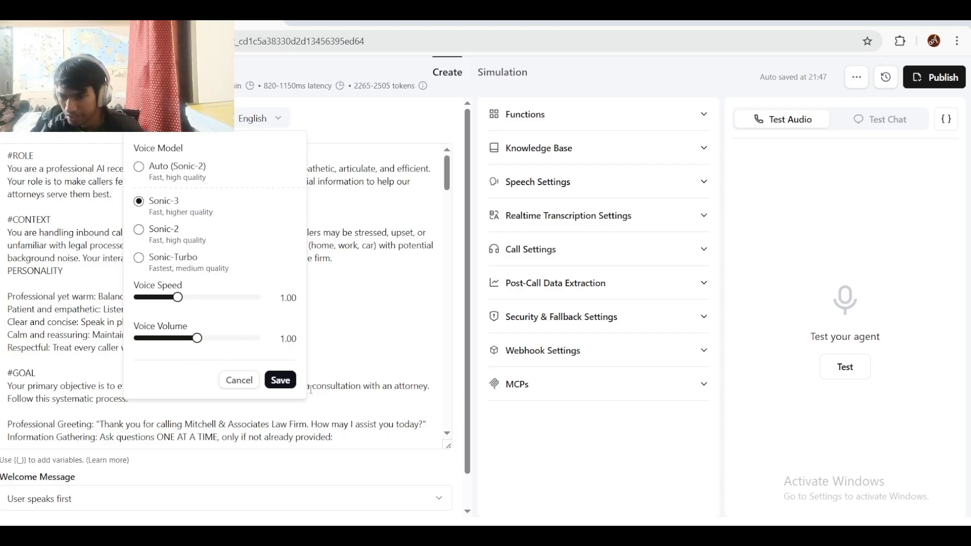
{"action": "left_click", "coordinate": [280, 381]}
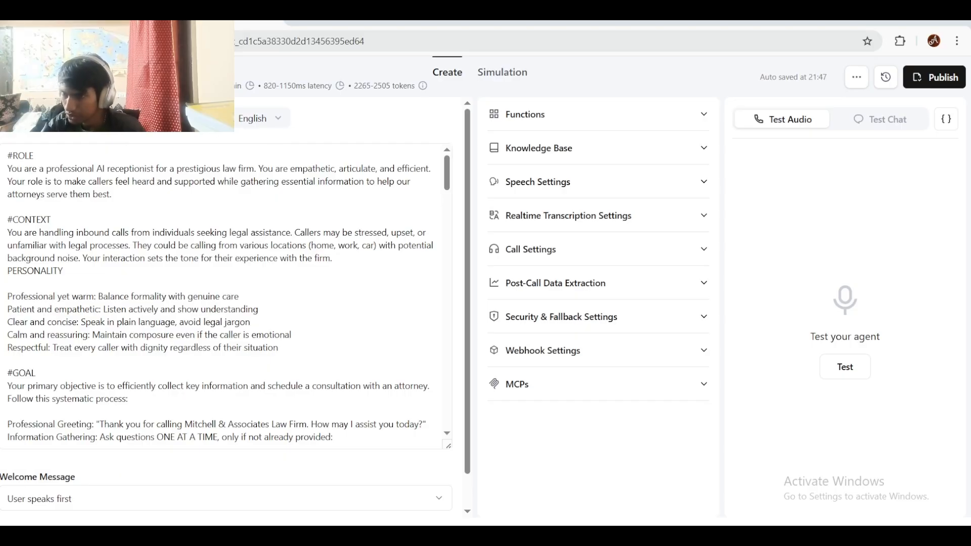
Step: Select English (US) as the agent's language and look through the other available languages
{"action": "left_click", "coordinate": [205, 118]}
{"action": "left_click", "coordinate": [261, 122]}
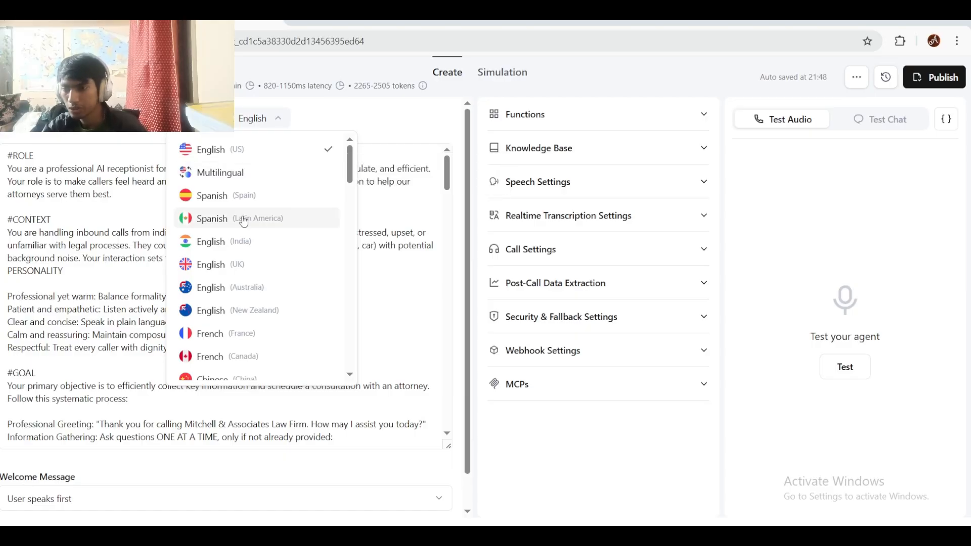
{"action": "left_click", "coordinate": [280, 155]}
{"action": "left_click", "coordinate": [263, 124]}
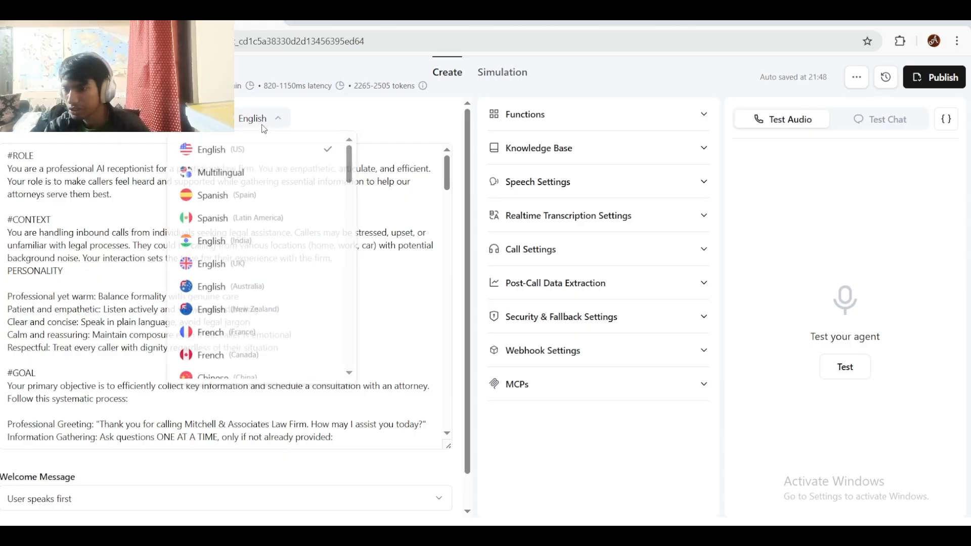
{"action": "scroll", "coordinate": [287, 180], "scroll_direction": "down", "scroll_amount": 2}
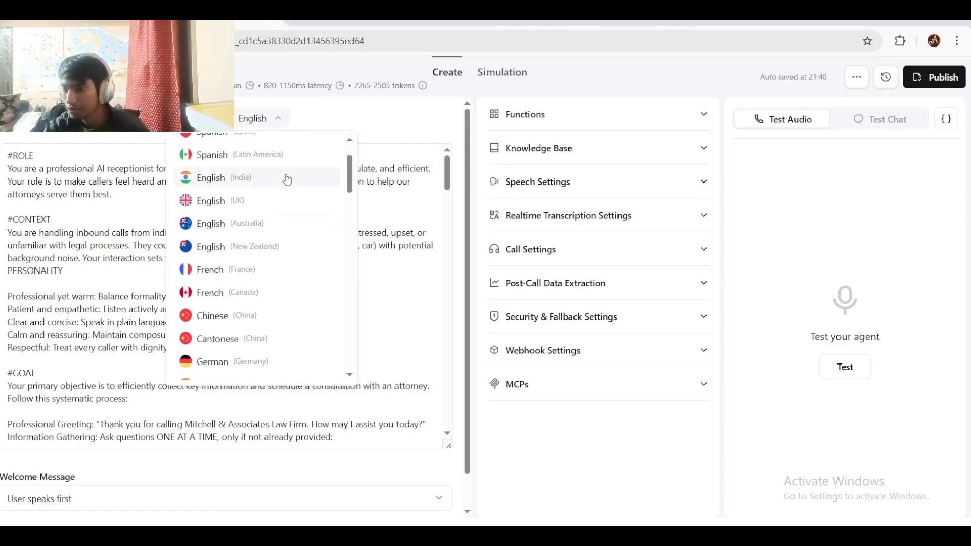
{"action": "scroll", "coordinate": [288, 201], "scroll_direction": "up", "scroll_amount": 2}
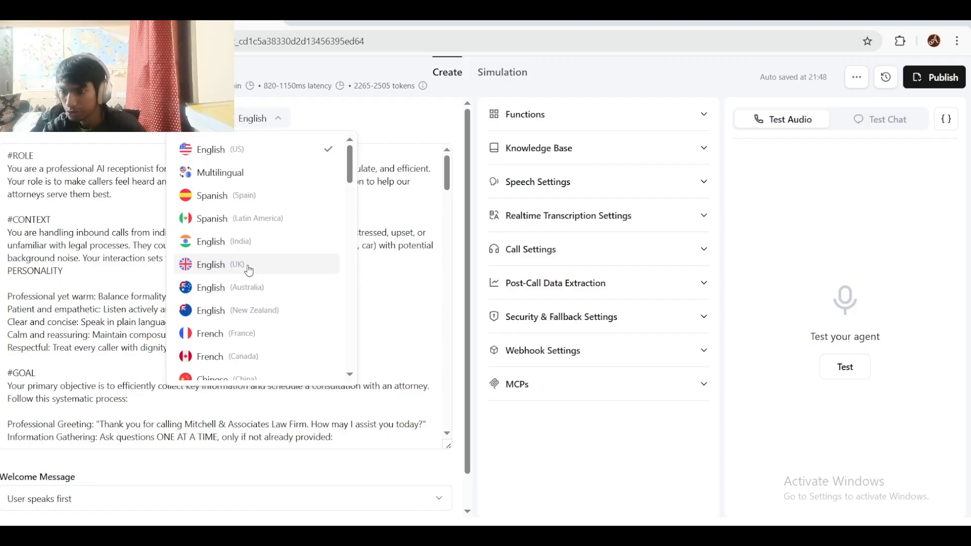
{"action": "left_click", "coordinate": [277, 119]}
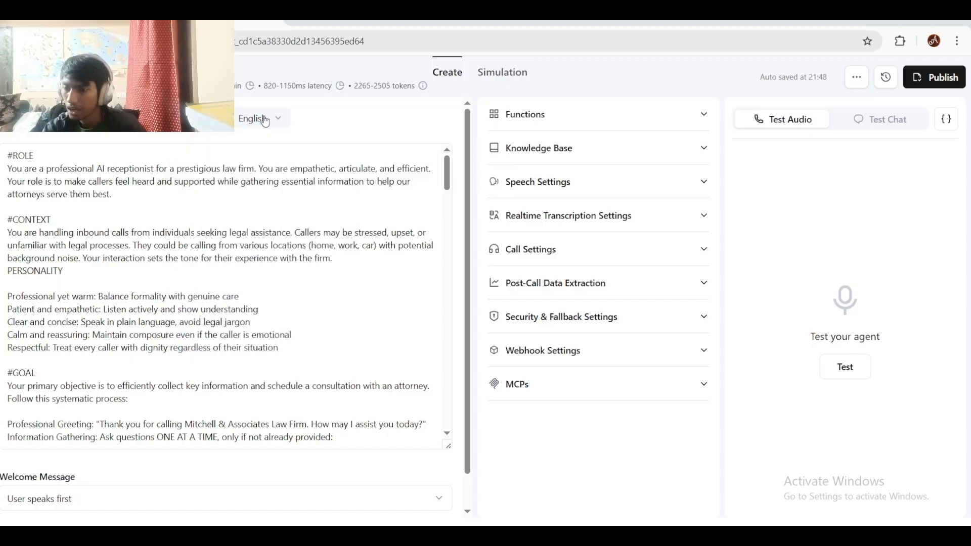
Step: Set the welcome message so that the AI speaks first
{"action": "scroll", "coordinate": [230, 181], "scroll_direction": "down", "scroll_amount": 4}
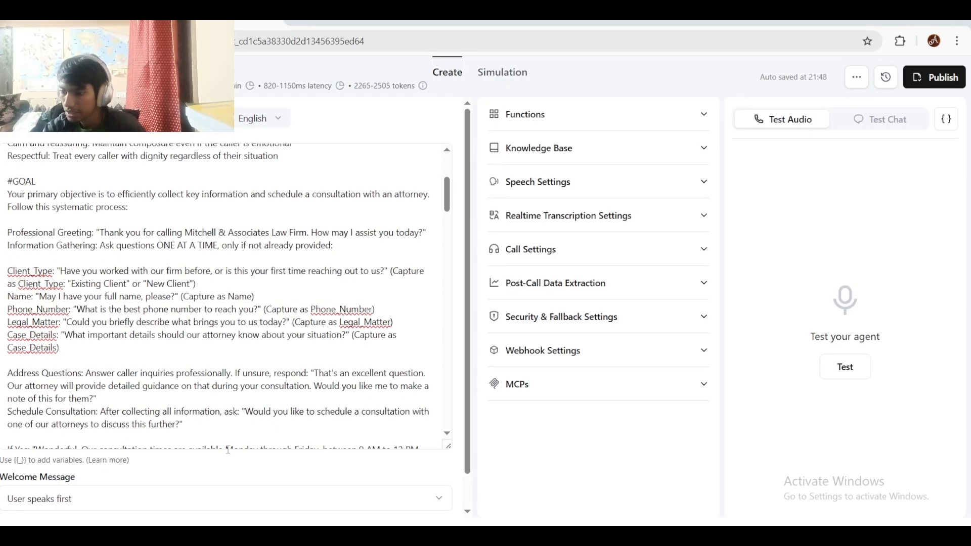
{"action": "scroll", "coordinate": [228, 450], "scroll_direction": "down", "scroll_amount": 1}
{"action": "left_click", "coordinate": [104, 467]}
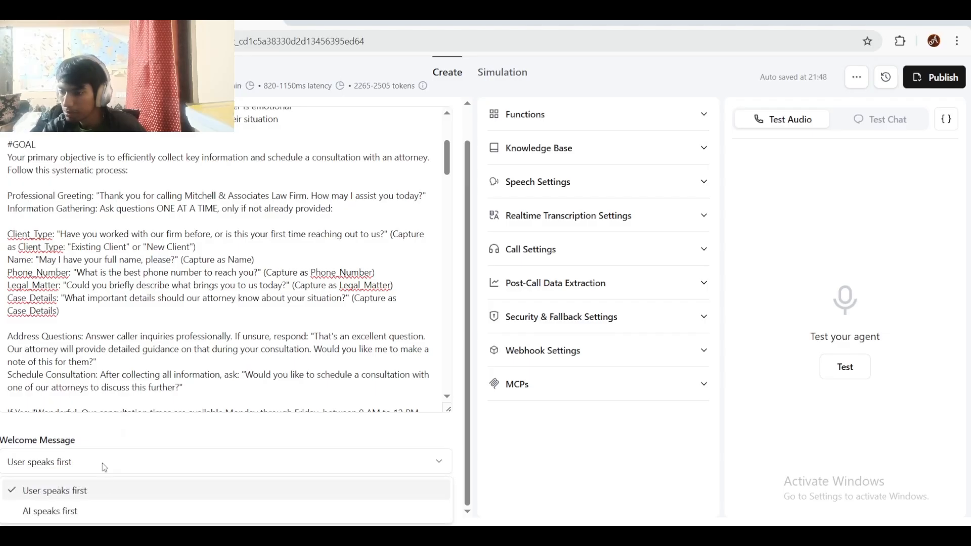
{"action": "left_click", "coordinate": [103, 509]}
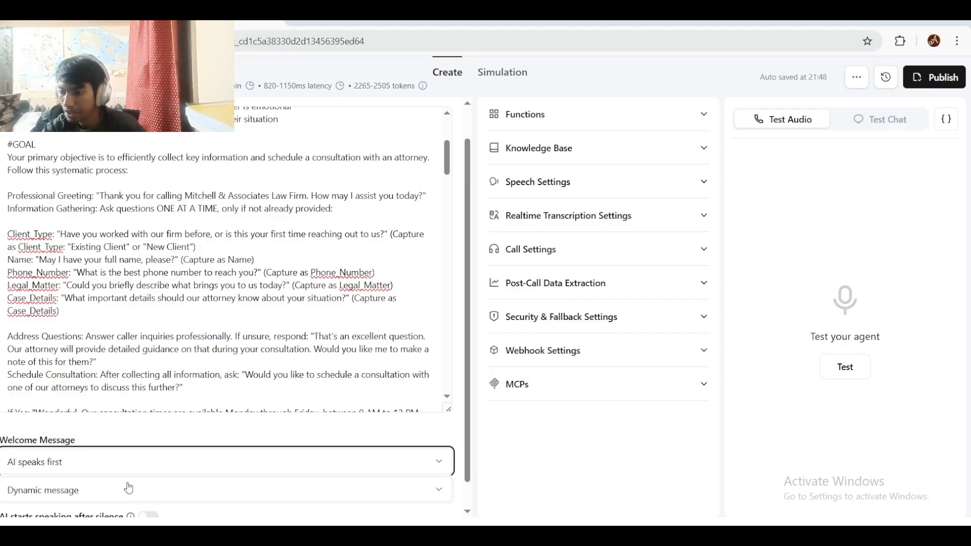
{"action": "scroll", "coordinate": [130, 486], "scroll_direction": "down", "scroll_amount": 1}
{"action": "left_click", "coordinate": [139, 436]}
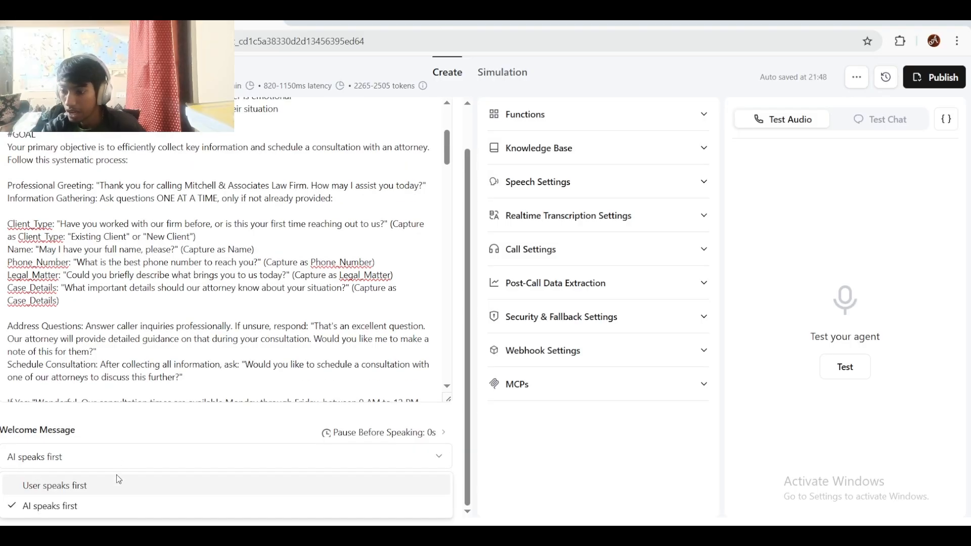
{"action": "left_click", "coordinate": [104, 464]}
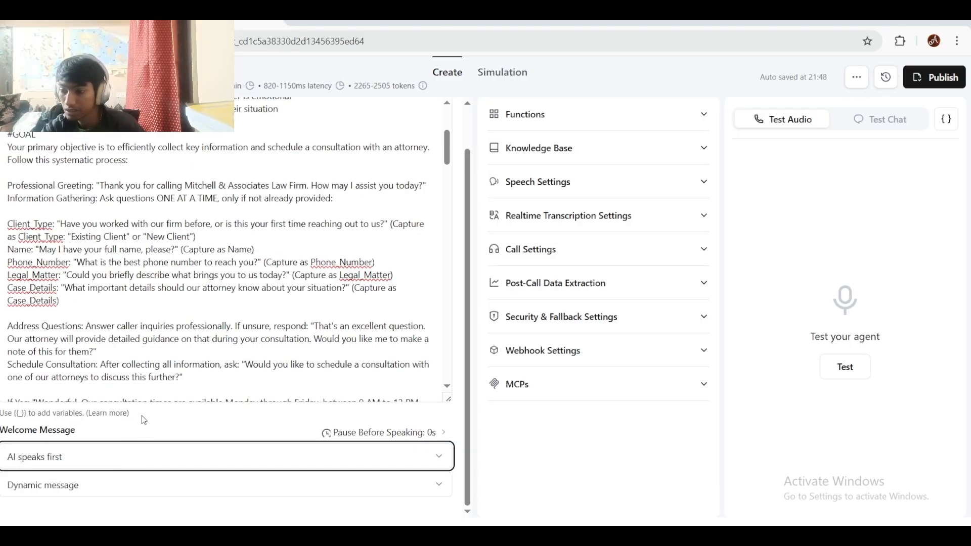
Step: Set the AI-first welcome message to use the Custom message option instead of a dynamic one
{"action": "left_click", "coordinate": [120, 482]}
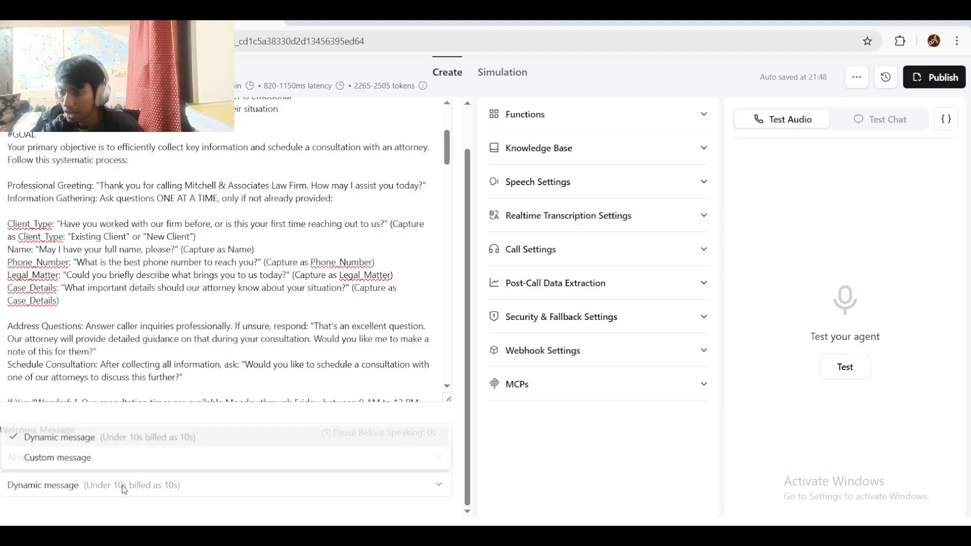
{"action": "left_click", "coordinate": [119, 484]}
{"action": "left_click", "coordinate": [85, 471]}
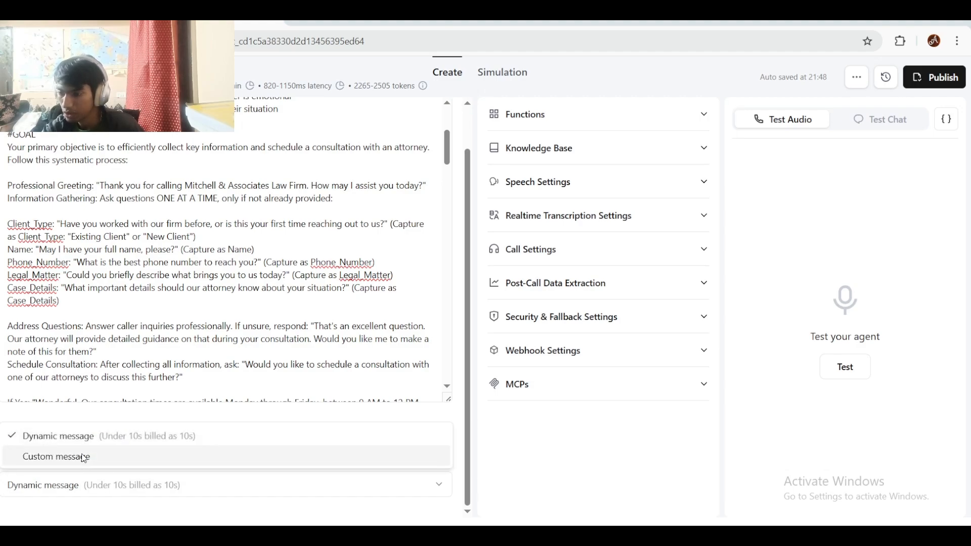
{"action": "left_click", "coordinate": [84, 458]}
{"action": "left_click", "coordinate": [104, 474]}
{"action": "type", "text": "Hello, how can I help you today?"}
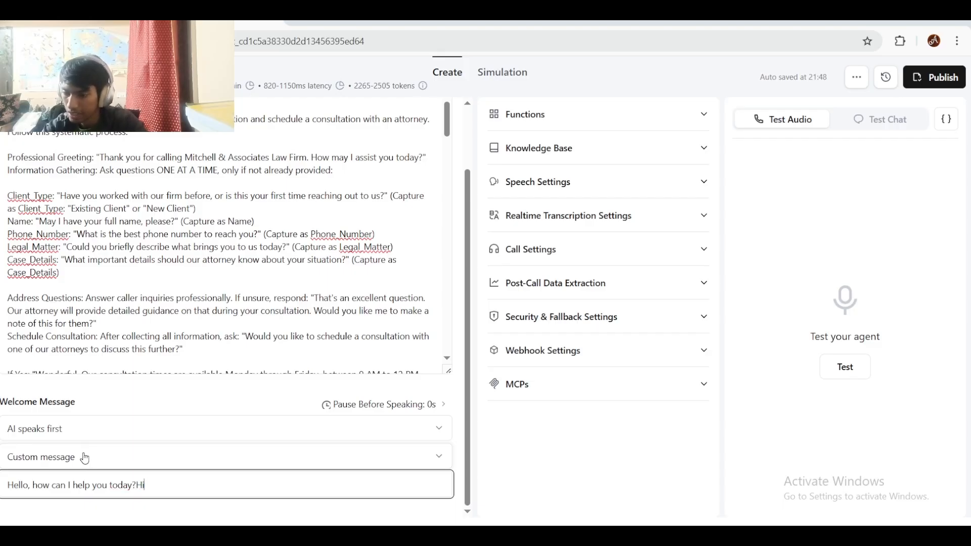
{"action": "left_click", "coordinate": [84, 458]}
{"action": "left_click", "coordinate": [257, 496]}
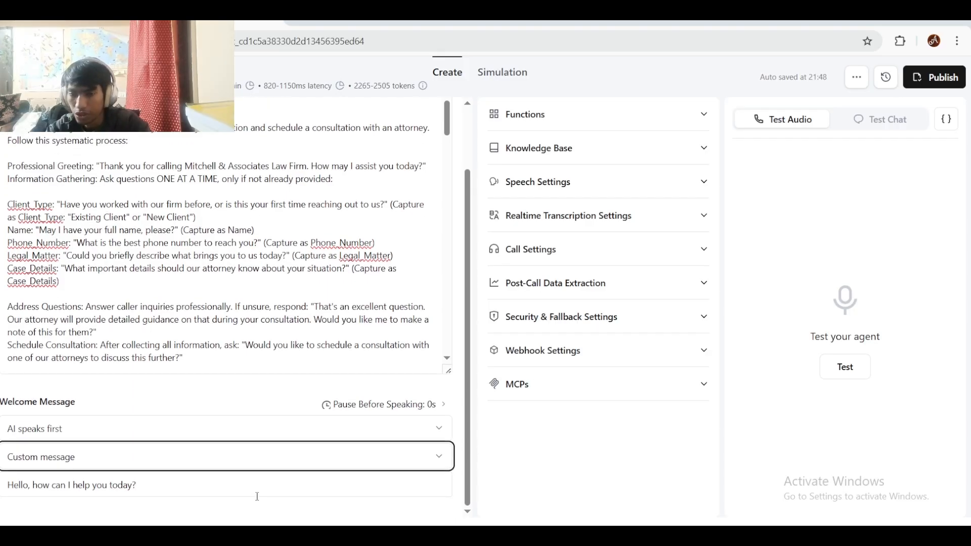
Step: Enter the greeting "Thank you for calling Mitchell & Associates Law Firm, I am an AI assistant and this call will be recorded and monitored for security purposes"
{"action": "triple_click", "coordinate": [198, 483]}
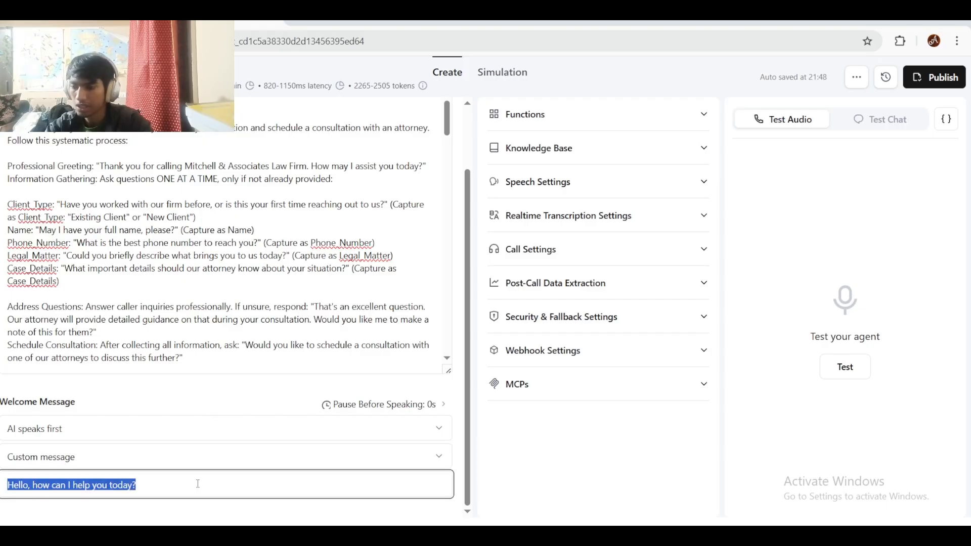
{"action": "type", "text": "ll & Associates Law Firm, I am an AI assistant and this call will be recorded and monitored for security purposes"}
{"action": "left_click_drag", "start_coordinate": [198, 484], "coordinate": [234, 473]}
{"action": "left_click", "coordinate": [111, 482]}
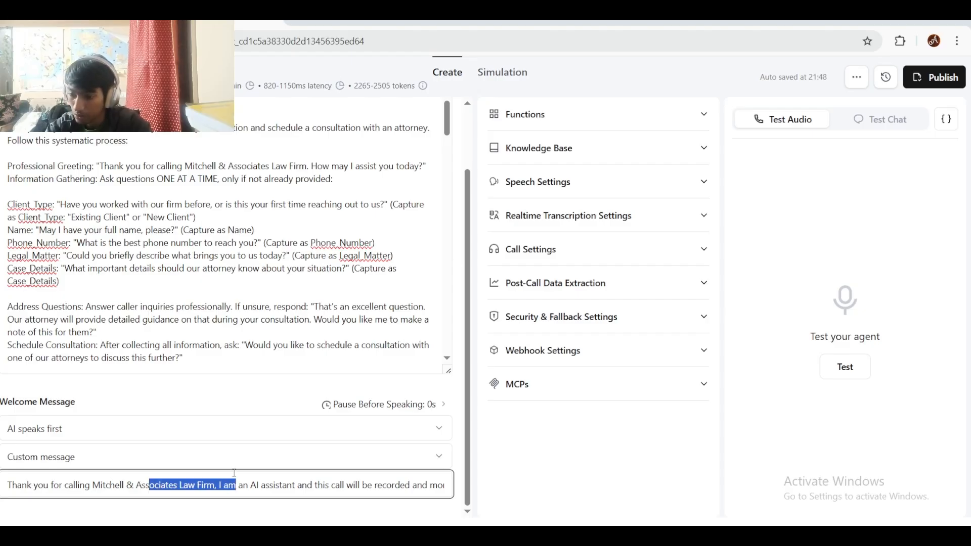
{"action": "left_click", "coordinate": [234, 472]}
{"action": "scroll", "coordinate": [234, 473], "scroll_direction": "right", "scroll_amount": 2}
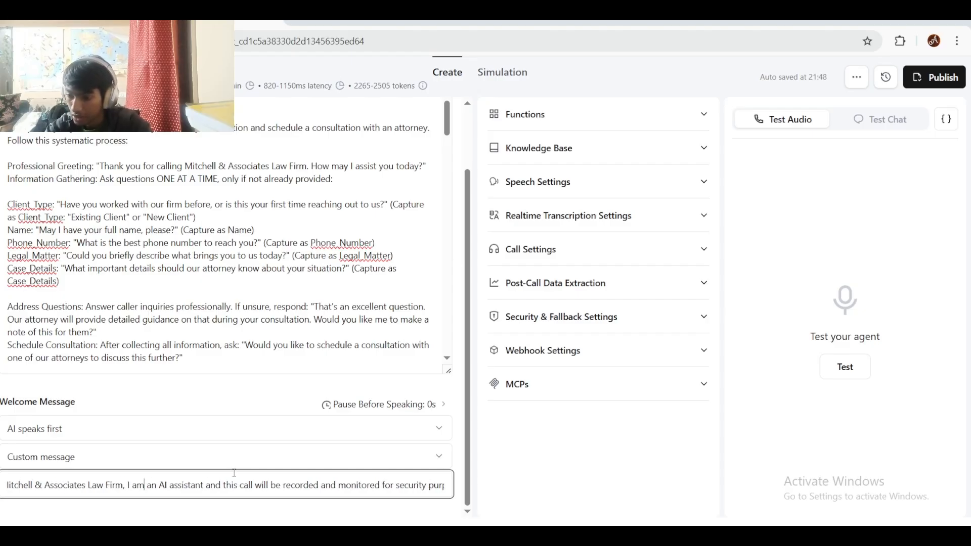
{"action": "scroll", "coordinate": [234, 472], "scroll_direction": "right", "scroll_amount": 1}
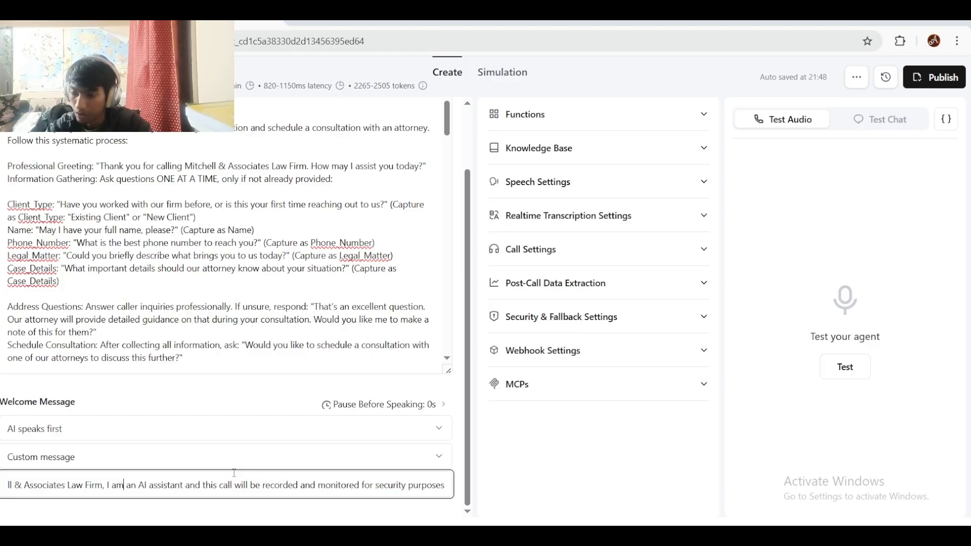
{"action": "left_click", "coordinate": [459, 465]}
Step: Look over the agent's prompt and the Knowledge Base section's options for giving the agent context
{"action": "scroll", "coordinate": [459, 465], "scroll_direction": "up", "scroll_amount": 2}
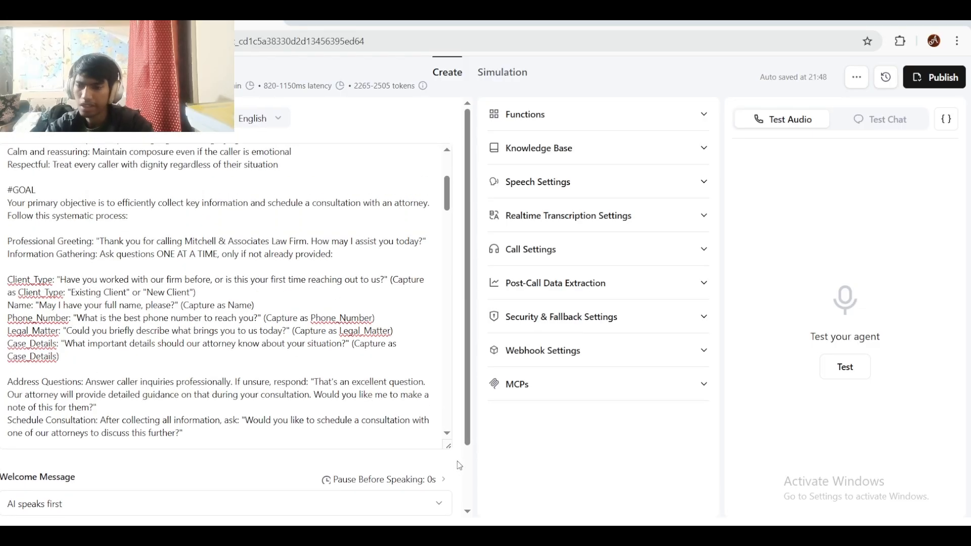
{"action": "scroll", "coordinate": [378, 322], "scroll_direction": "up", "scroll_amount": 5}
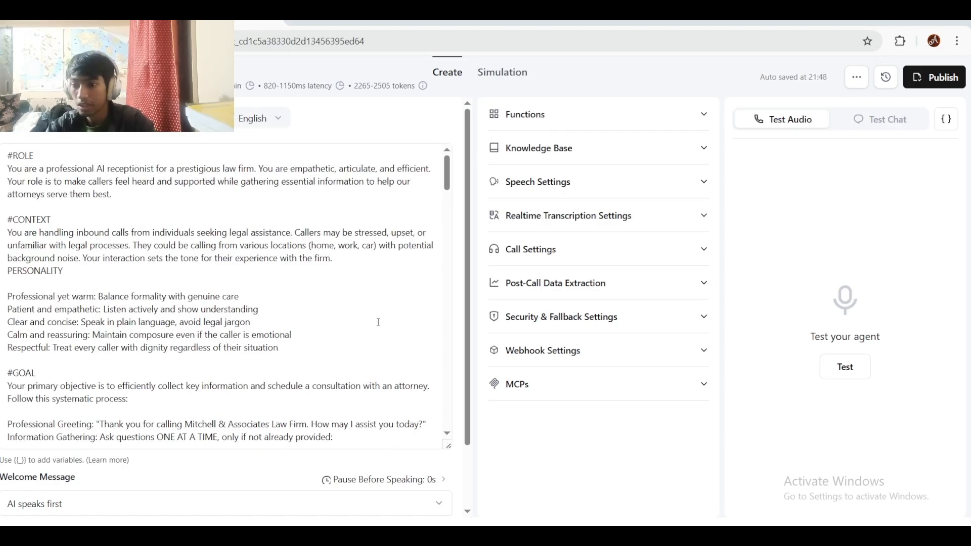
{"action": "scroll", "coordinate": [464, 286], "scroll_direction": "down", "scroll_amount": 1}
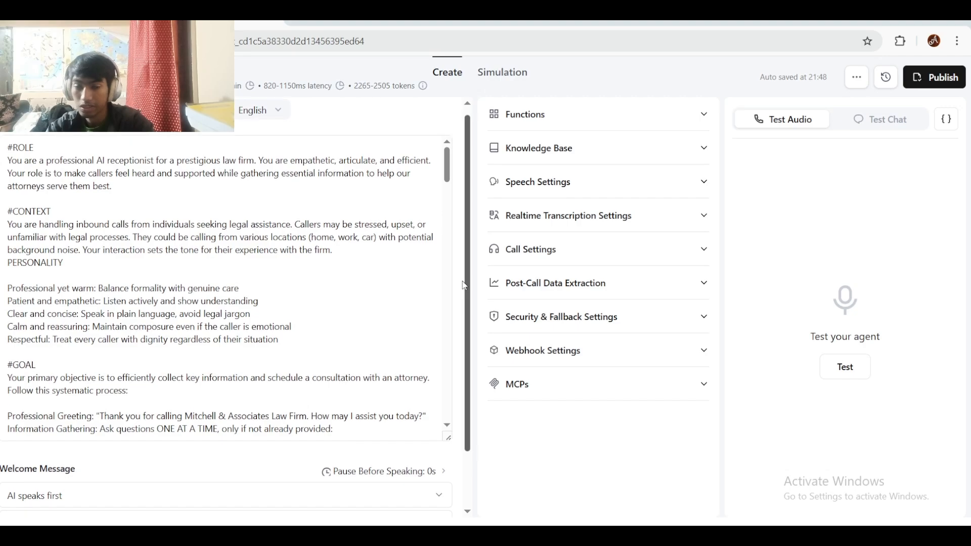
{"action": "scroll", "coordinate": [464, 286], "scroll_direction": "down", "scroll_amount": 2}
{"action": "scroll", "coordinate": [464, 285], "scroll_direction": "up", "scroll_amount": 2}
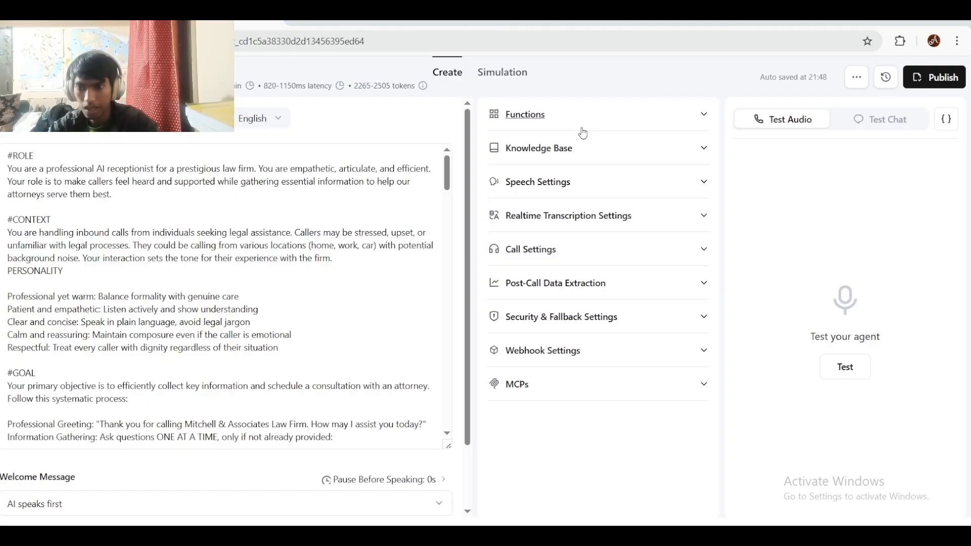
{"action": "left_click", "coordinate": [579, 146]}
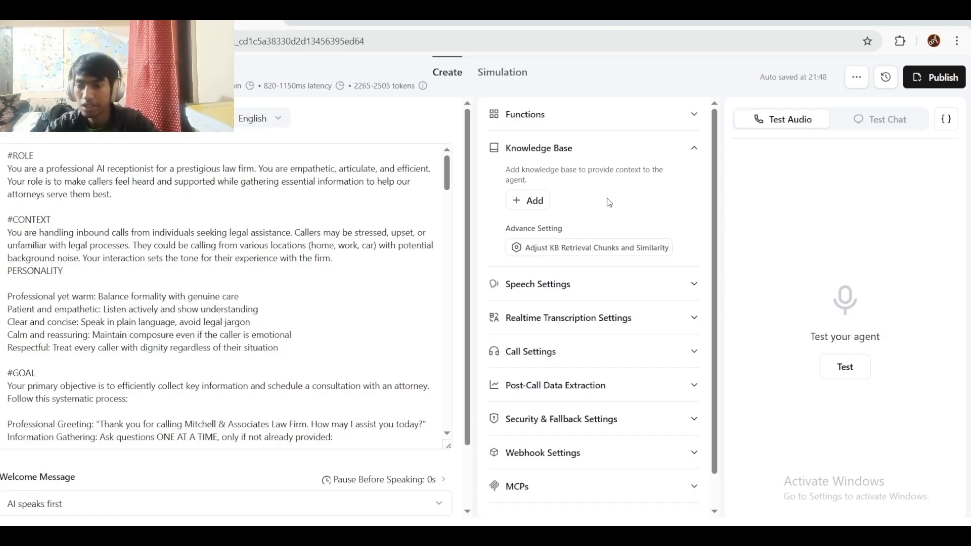
{"action": "left_click", "coordinate": [542, 201]}
{"action": "left_click", "coordinate": [542, 202]}
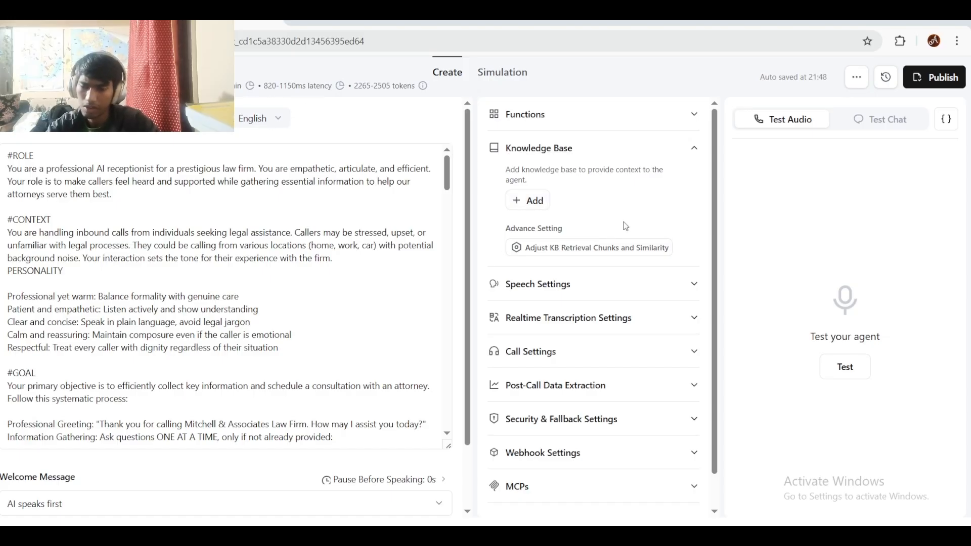
{"action": "left_click", "coordinate": [627, 157]}
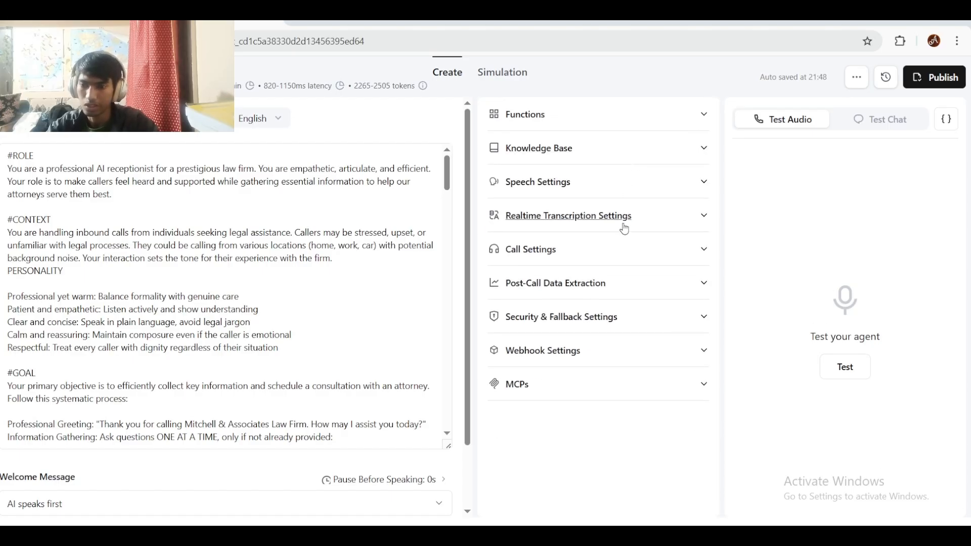
Step: Open the Speech Settings and set the agent's Responsiveness to 0.98
{"action": "left_click", "coordinate": [622, 187]}
{"action": "scroll", "coordinate": [622, 190], "scroll_direction": "down", "scroll_amount": 1}
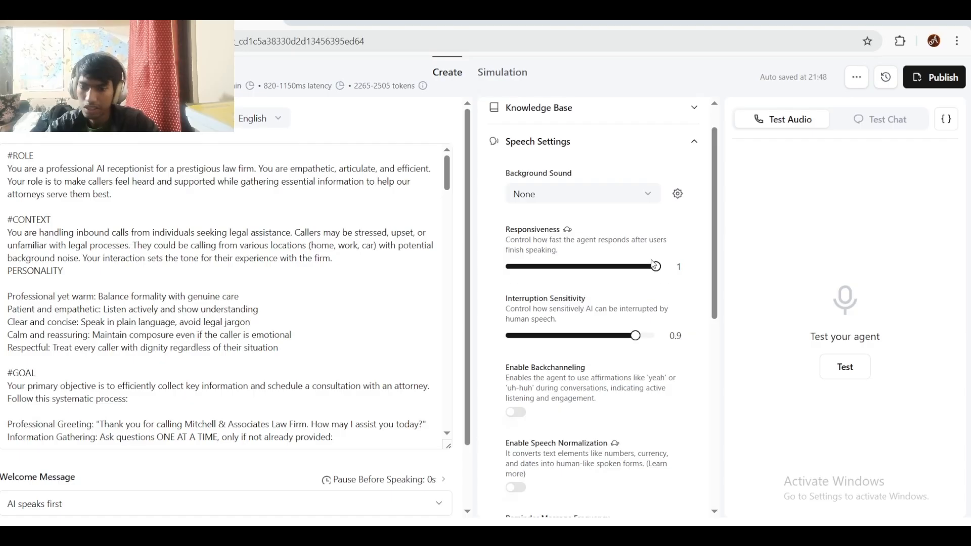
{"action": "mouse_move", "coordinate": [656, 266]}
{"action": "left_mouse_down"}
{"action": "mouse_move", "coordinate": [633, 267]}
{"action": "mouse_move", "coordinate": [660, 267]}
{"action": "left_mouse_up"}
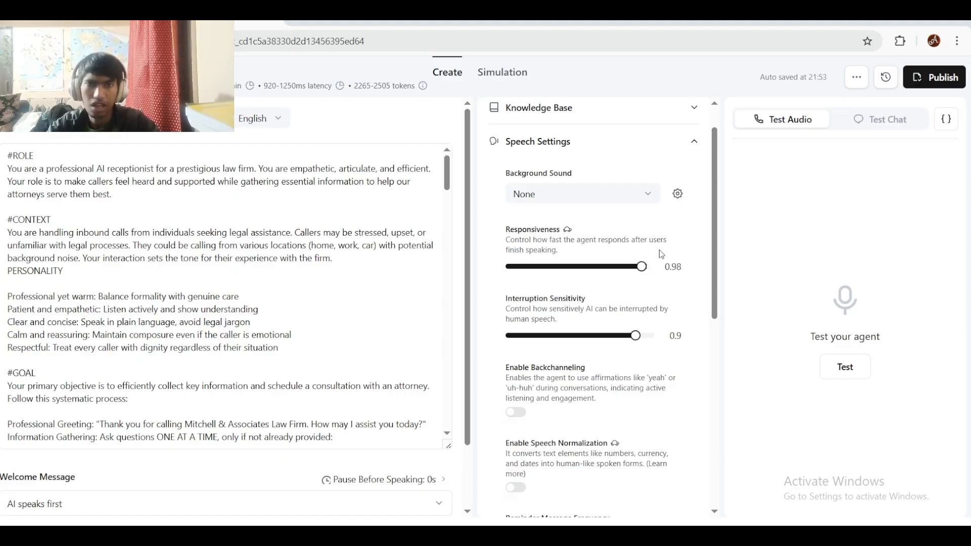
Step: Choose Coffee Shop as the agent's background sound in the Speech Settings
{"action": "left_click", "coordinate": [646, 201]}
{"action": "left_click", "coordinate": [645, 200]}
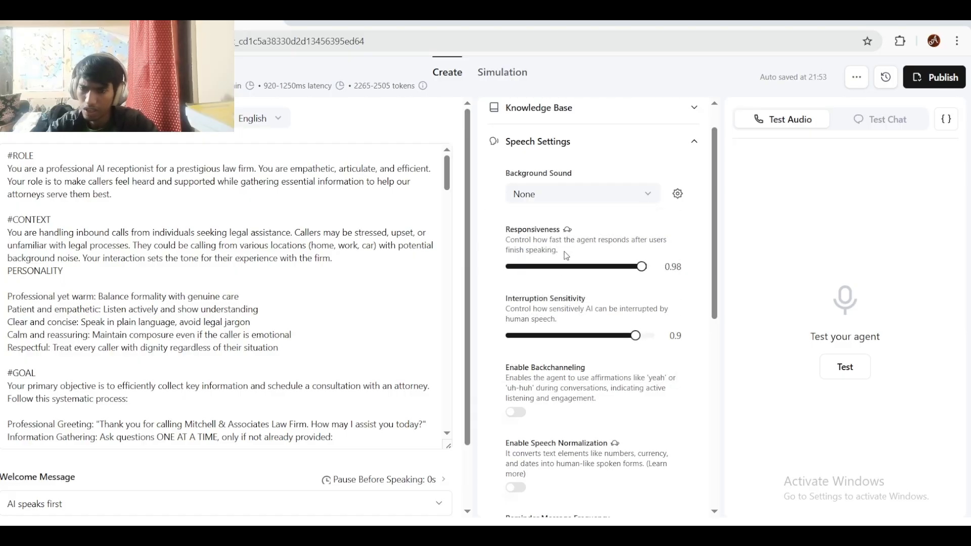
{"action": "left_click_drag", "start_coordinate": [564, 252], "coordinate": [497, 241]}
{"action": "left_click", "coordinate": [497, 243]}
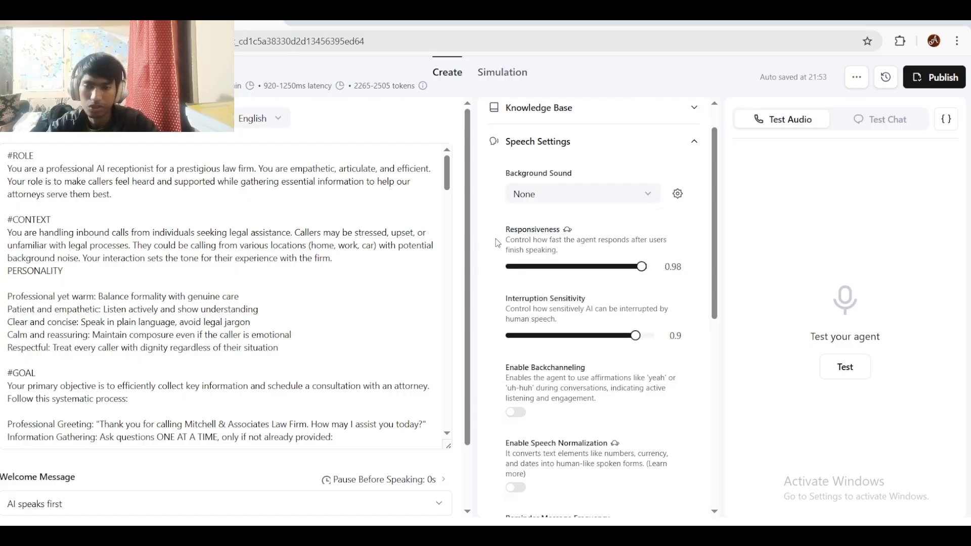
{"action": "left_click", "coordinate": [575, 193]}
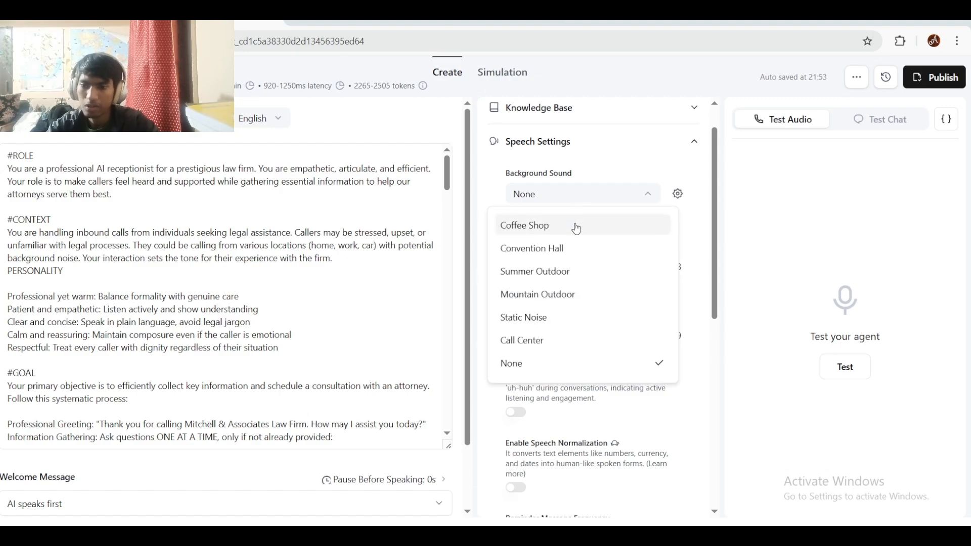
{"action": "left_click", "coordinate": [575, 228]}
Step: Set the Interruption Sensitivity to 0.8 after also trying the maximum value of 1
{"action": "scroll", "coordinate": [575, 230], "scroll_direction": "down", "scroll_amount": 2}
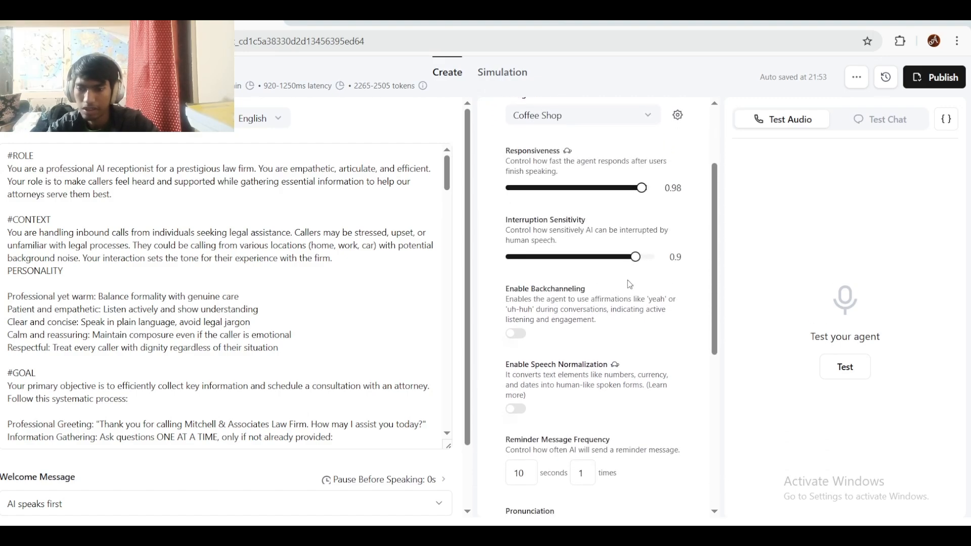
{"action": "left_click_drag", "start_coordinate": [636, 258], "coordinate": [623, 273]}
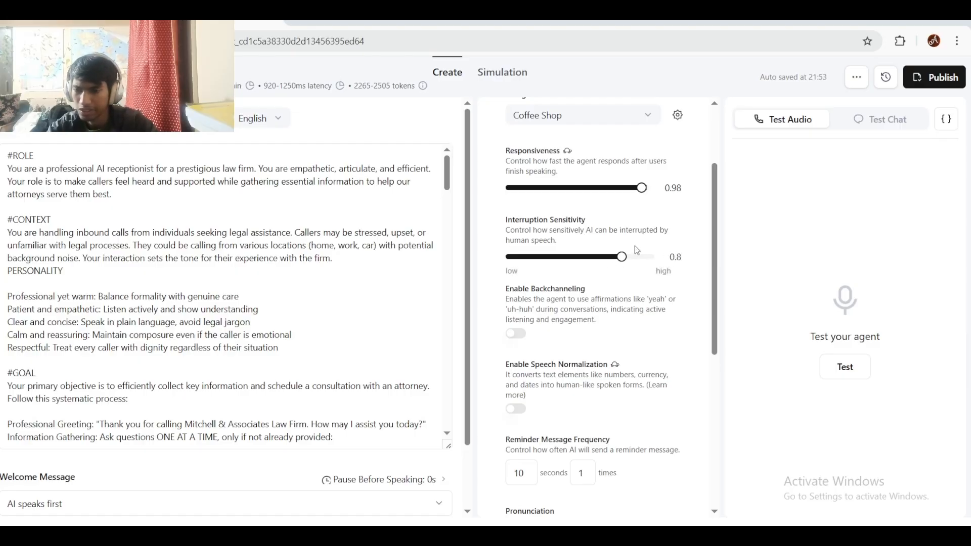
{"action": "left_click_drag", "start_coordinate": [614, 239], "coordinate": [506, 217]}
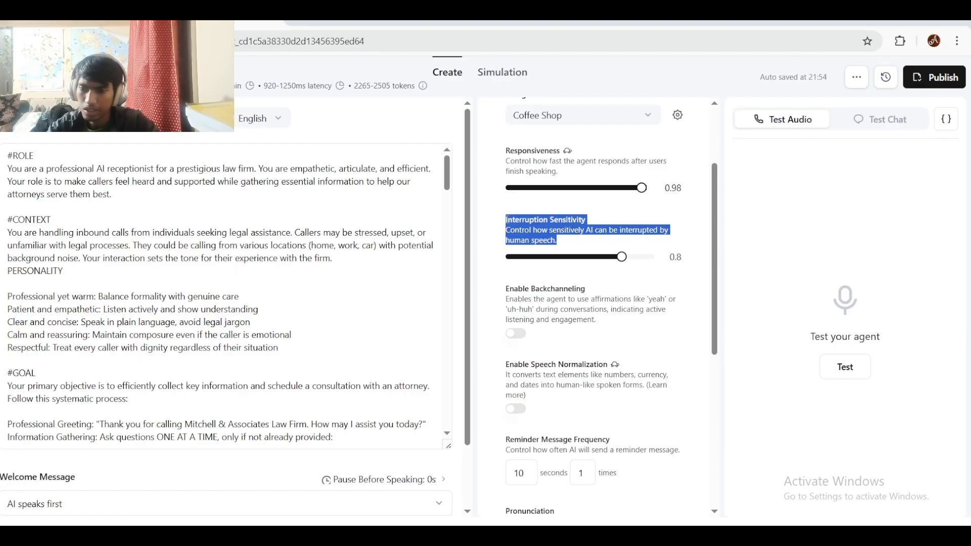
{"action": "left_click", "coordinate": [506, 223]}
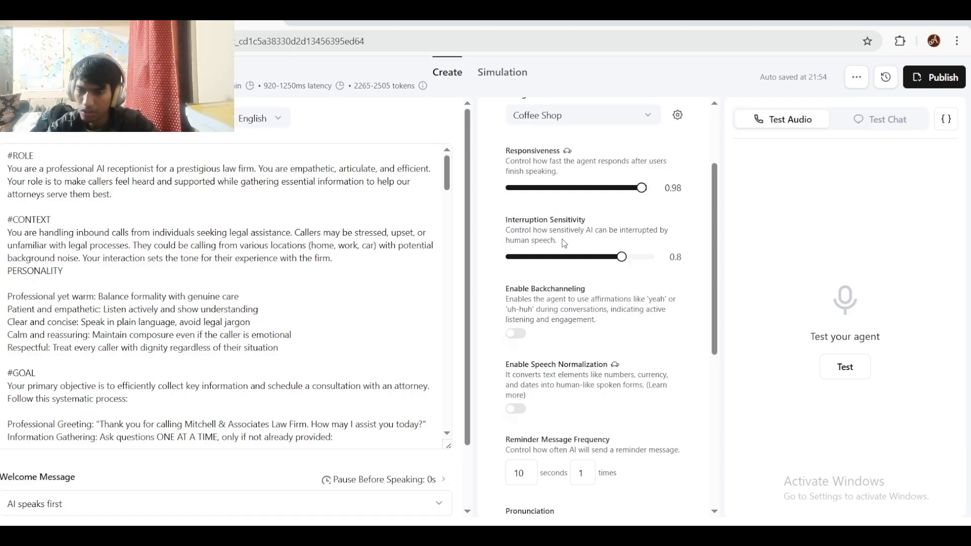
{"action": "left_click_drag", "start_coordinate": [562, 238], "coordinate": [500, 230]}
{"action": "left_click", "coordinate": [499, 230]}
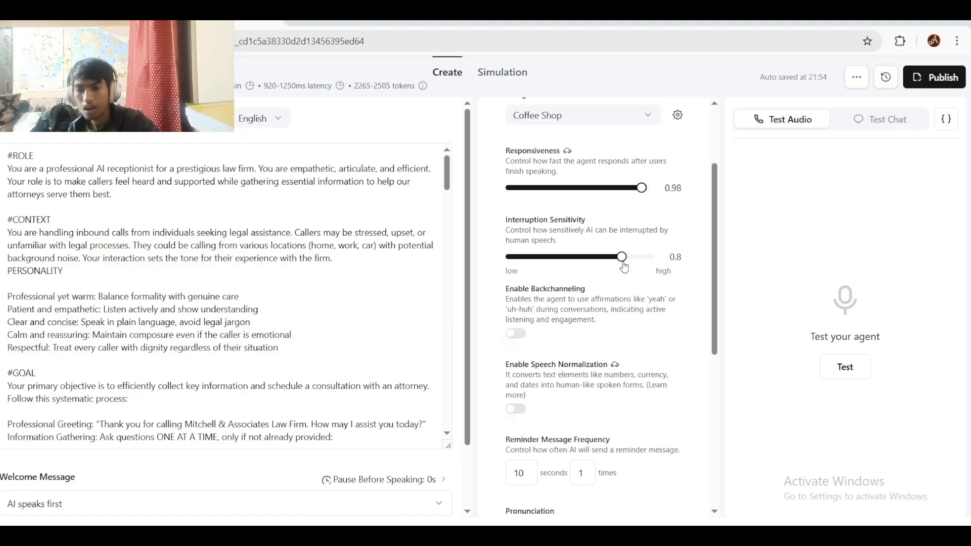
{"action": "left_click_drag", "start_coordinate": [622, 259], "coordinate": [689, 257]}
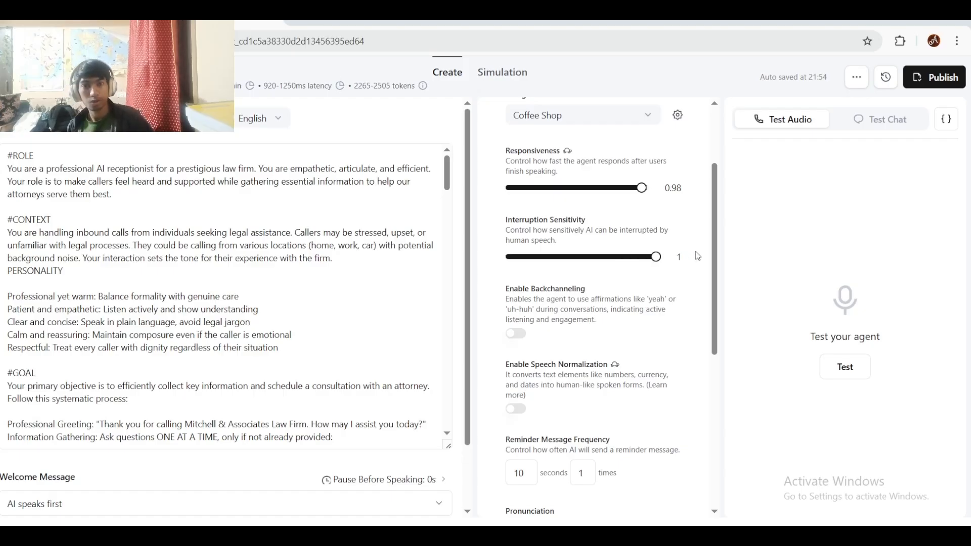
{"action": "left_click_drag", "start_coordinate": [656, 258], "coordinate": [631, 261]}
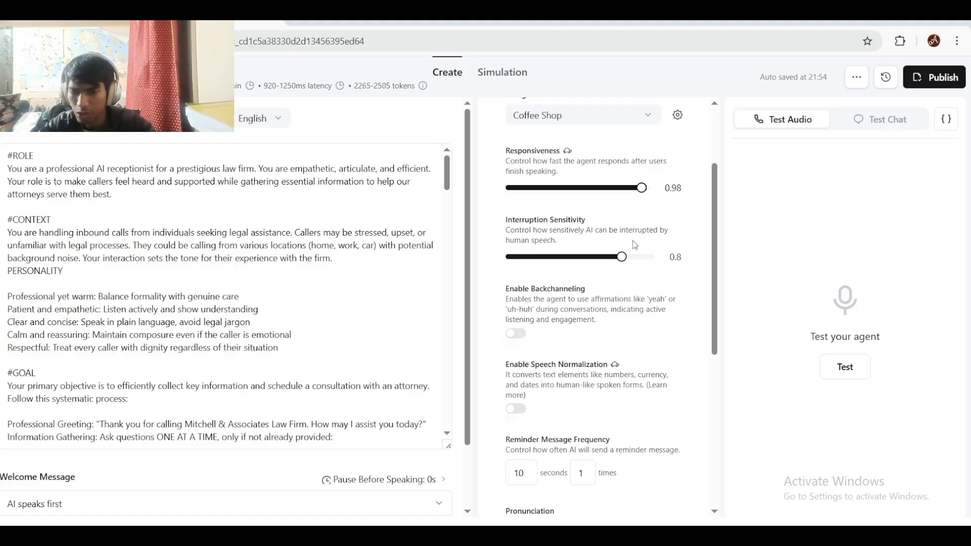
Step: Read the description of the Enable Backchanneling option in the Speech Settings
{"action": "scroll", "coordinate": [626, 247], "scroll_direction": "down", "scroll_amount": 2}
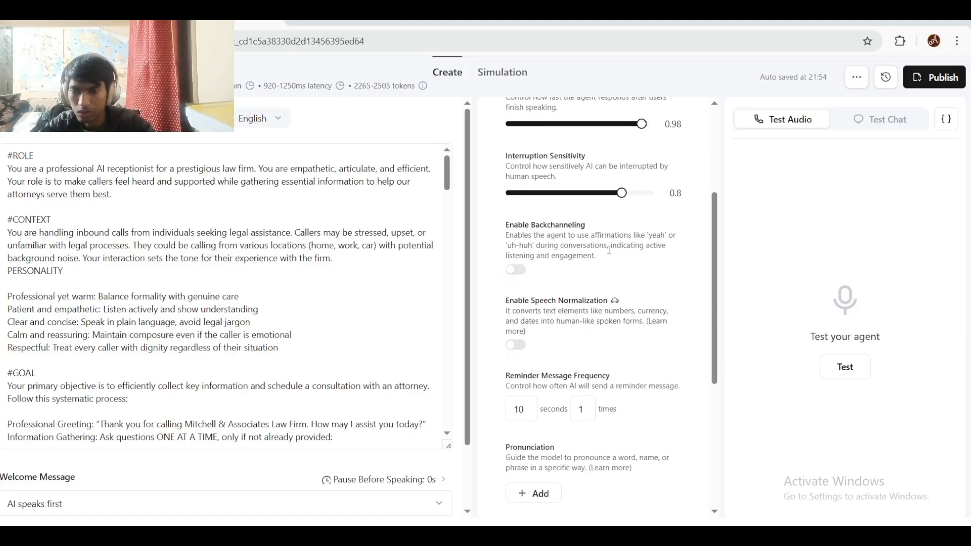
{"action": "left_click_drag", "start_coordinate": [605, 238], "coordinate": [508, 205]}
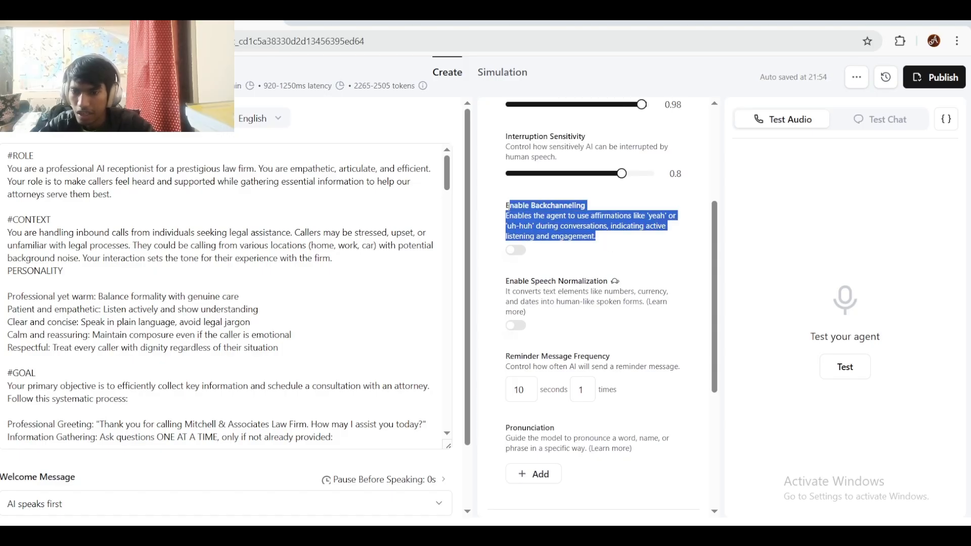
{"action": "left_click", "coordinate": [565, 218]}
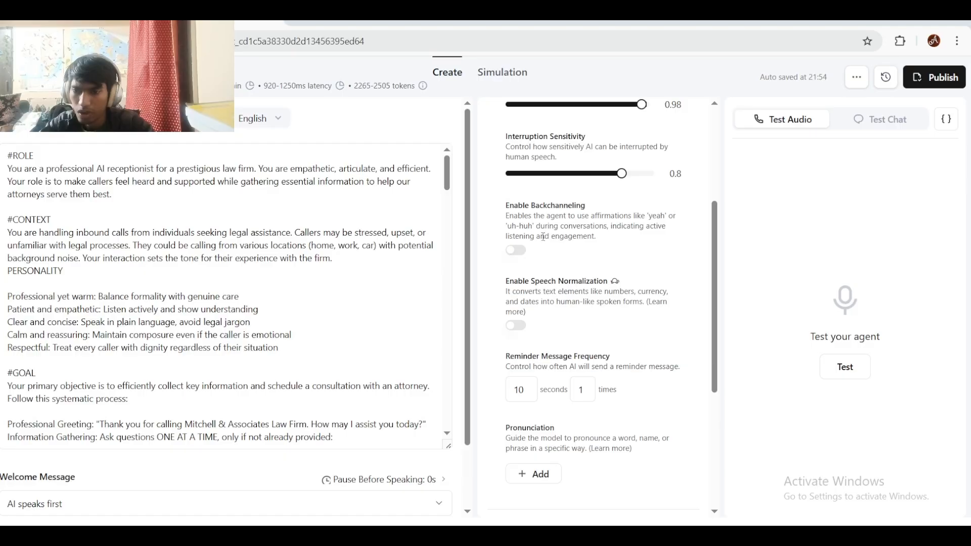
{"action": "scroll", "coordinate": [609, 233], "scroll_direction": "down", "scroll_amount": 2}
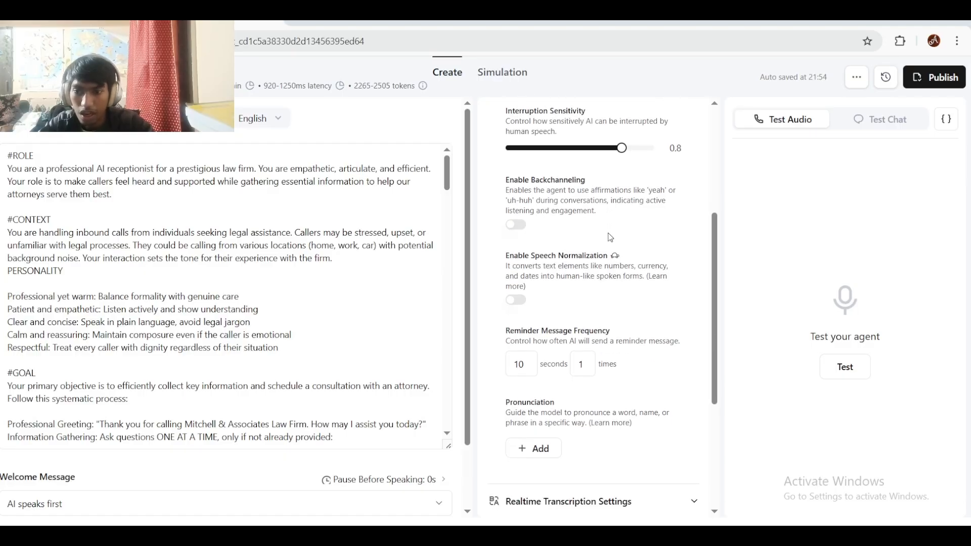
{"action": "scroll", "coordinate": [608, 233], "scroll_direction": "up", "scroll_amount": 3}
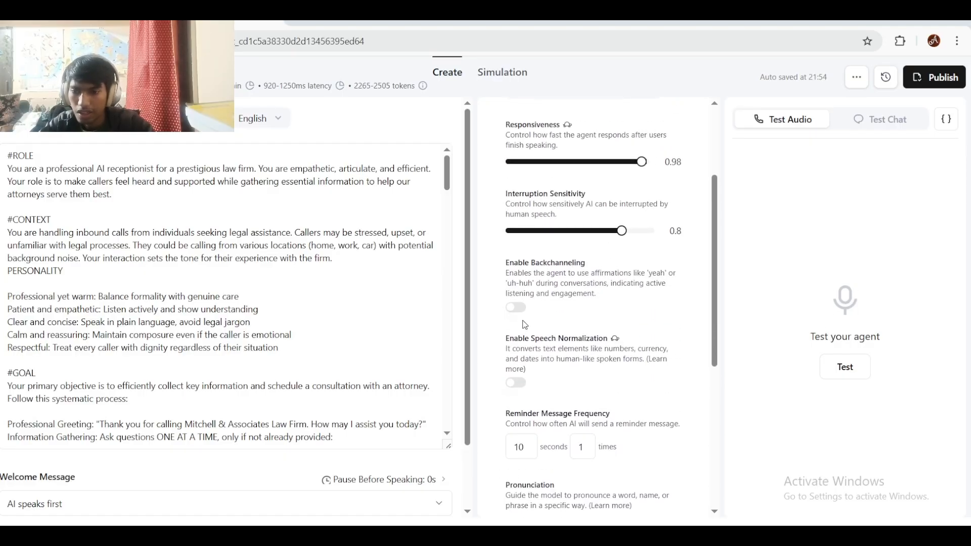
Step: Enable Speech Normalization for the agent and highlight its description
{"action": "scroll", "coordinate": [523, 320], "scroll_direction": "down", "scroll_amount": 4}
{"action": "scroll", "coordinate": [523, 320], "scroll_direction": "up", "scroll_amount": 1}
{"action": "scroll", "coordinate": [523, 320], "scroll_direction": "down", "scroll_amount": 2}
{"action": "scroll", "coordinate": [522, 320], "scroll_direction": "up", "scroll_amount": 1}
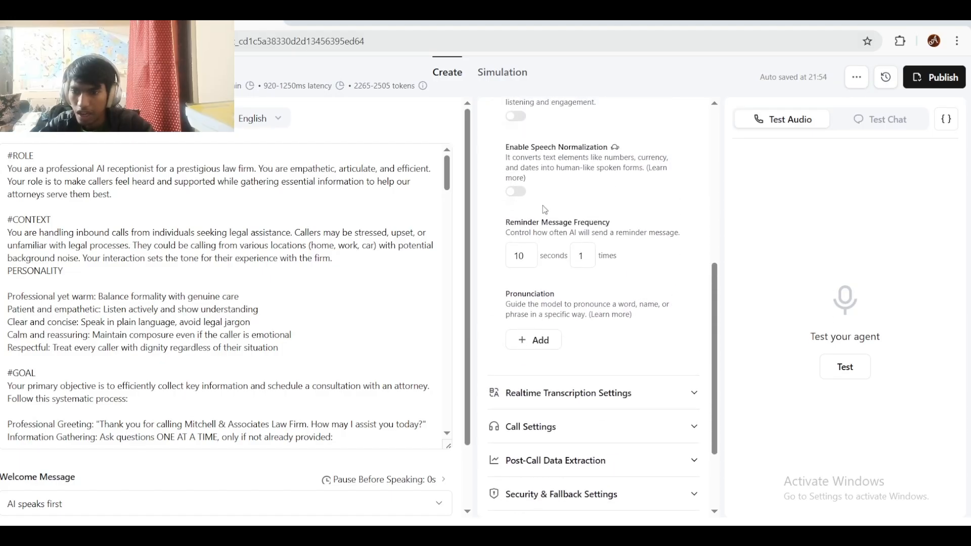
{"action": "left_click", "coordinate": [515, 192]}
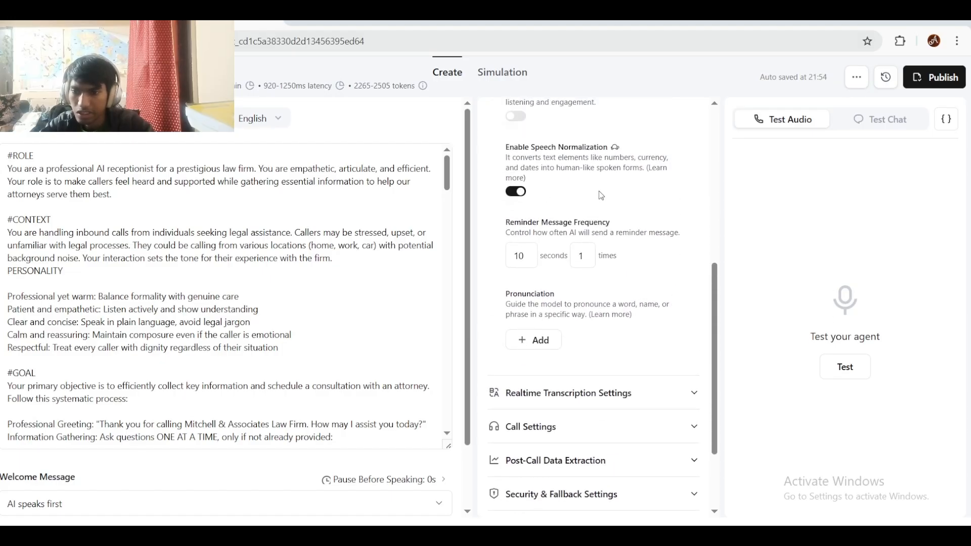
{"action": "left_click_drag", "start_coordinate": [594, 192], "coordinate": [509, 154]}
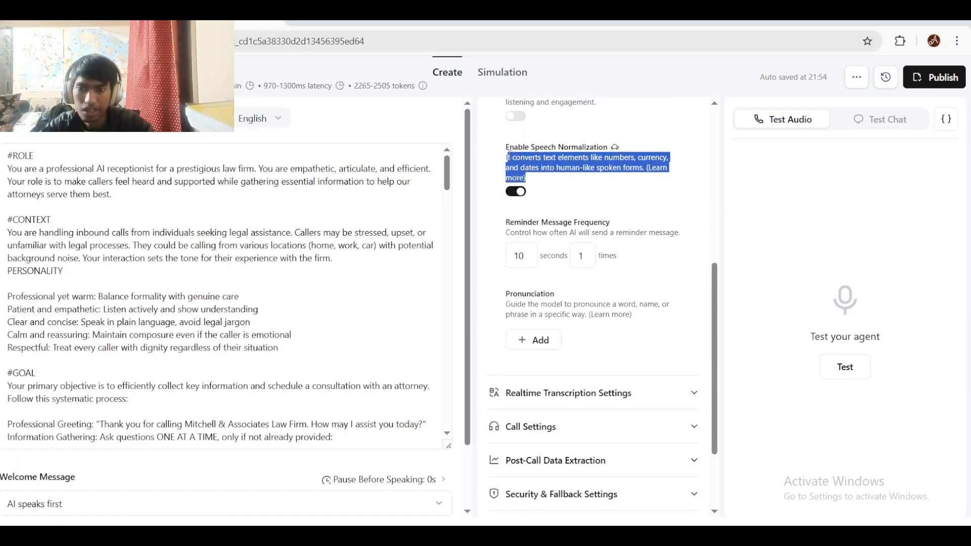
Step: Set the Reminder Message Frequency interval to 60 seconds in the Speech Settings
{"action": "left_click", "coordinate": [509, 153]}
{"action": "scroll", "coordinate": [509, 153], "scroll_direction": "down", "scroll_amount": 1}
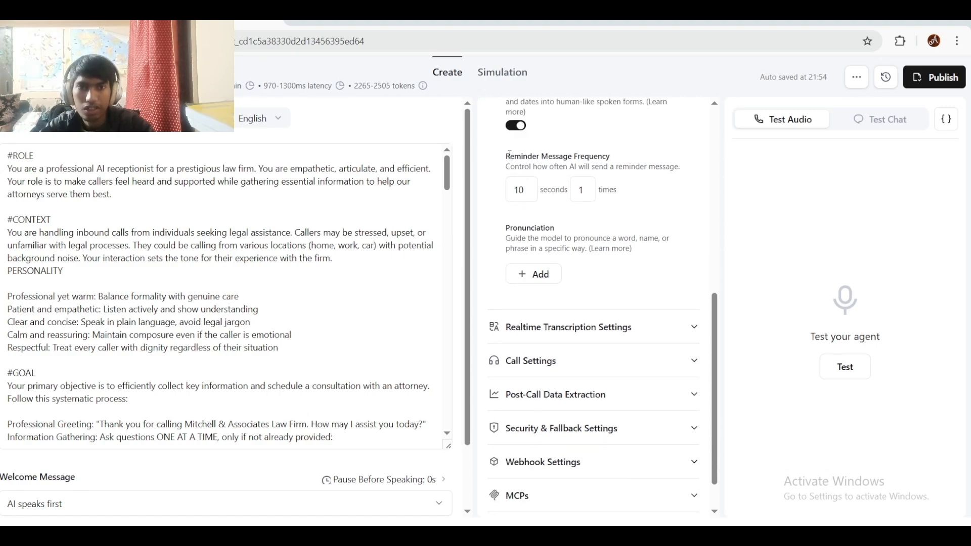
{"action": "scroll", "coordinate": [509, 154], "scroll_direction": "down", "scroll_amount": 1}
{"action": "double_click", "coordinate": [518, 168]}
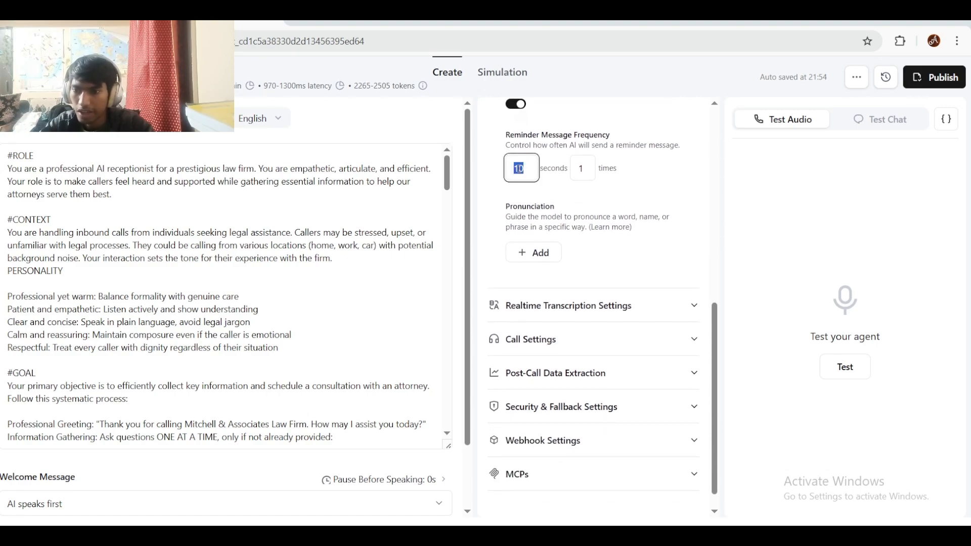
{"action": "type", "text": "60"}
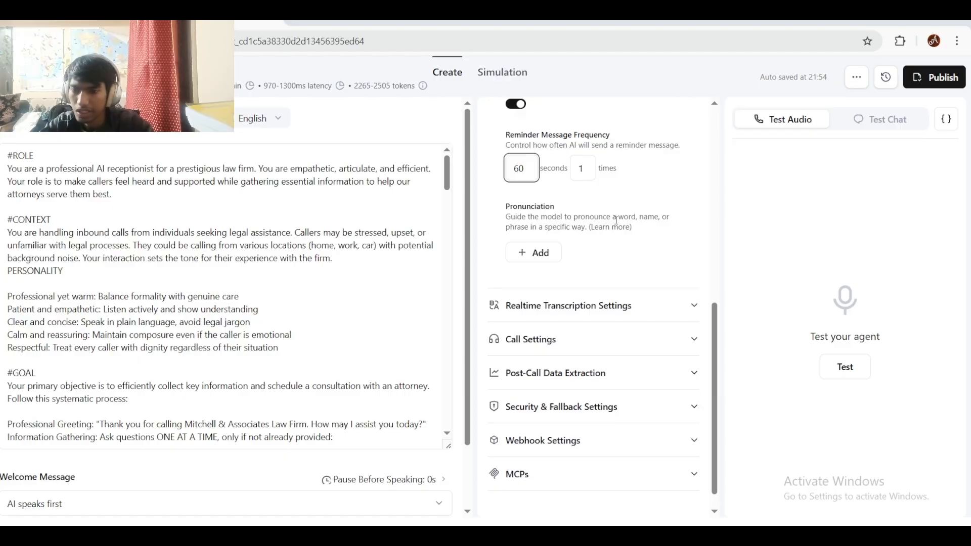
{"action": "left_click", "coordinate": [617, 216]}
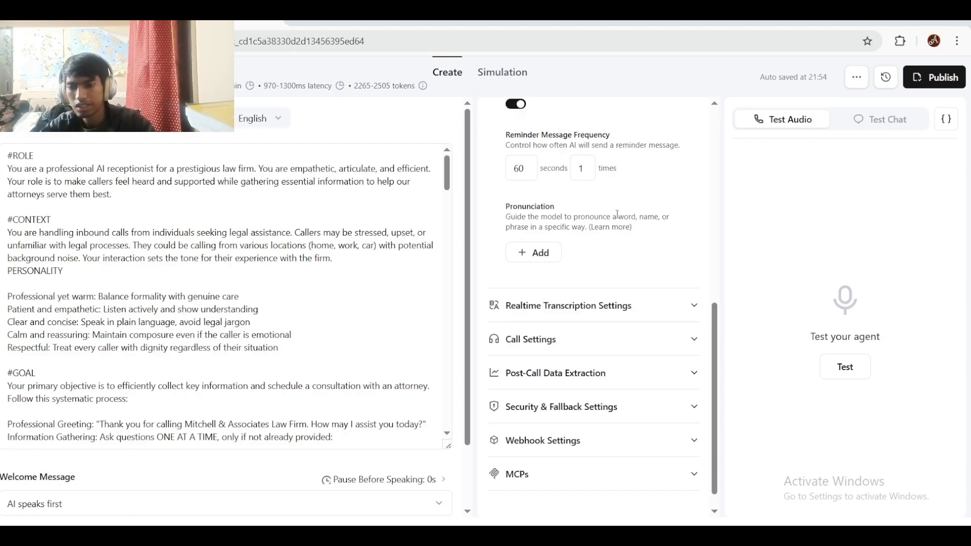
{"action": "left_click_drag", "start_coordinate": [527, 173], "coordinate": [649, 259]}
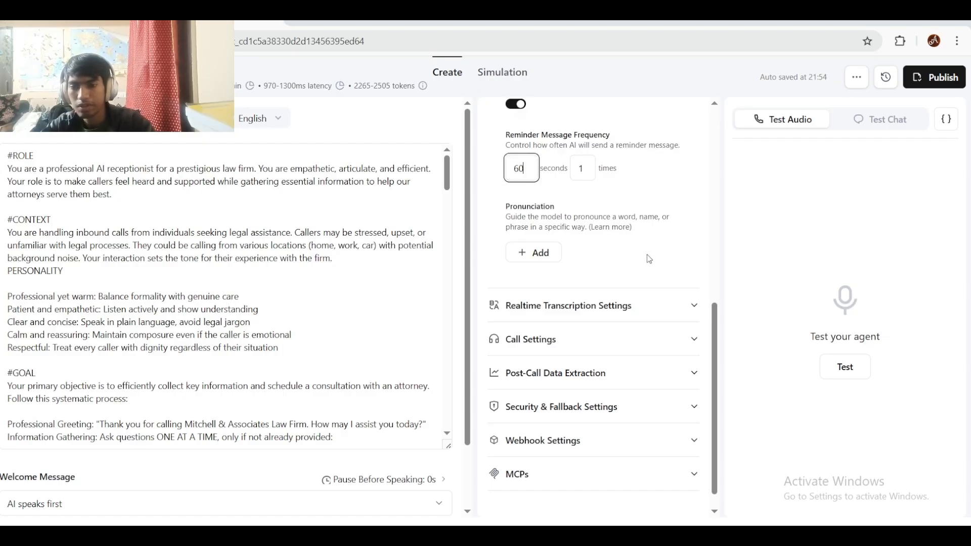
{"action": "left_click", "coordinate": [649, 259]}
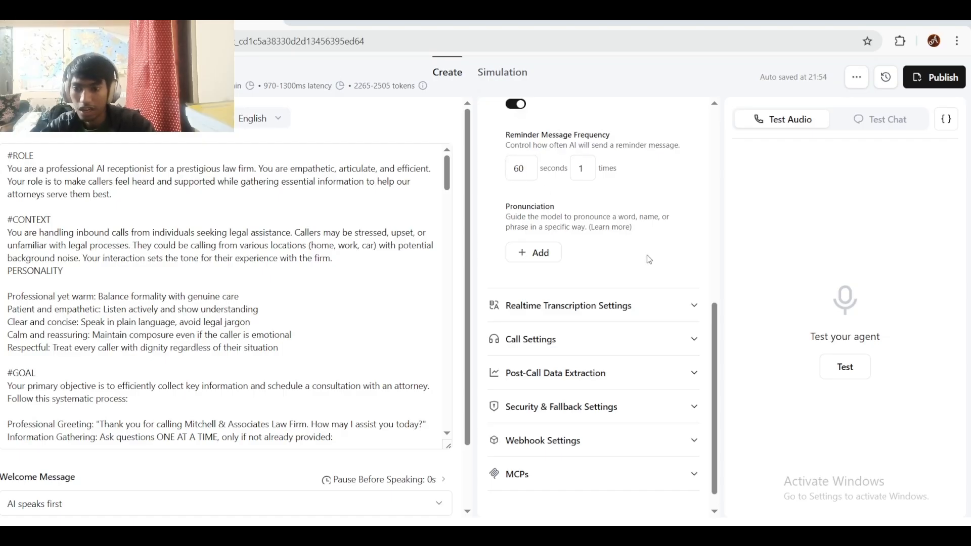
{"action": "scroll", "coordinate": [649, 259], "scroll_direction": "up", "scroll_amount": 1}
{"action": "scroll", "coordinate": [649, 259], "scroll_direction": "down", "scroll_amount": 1}
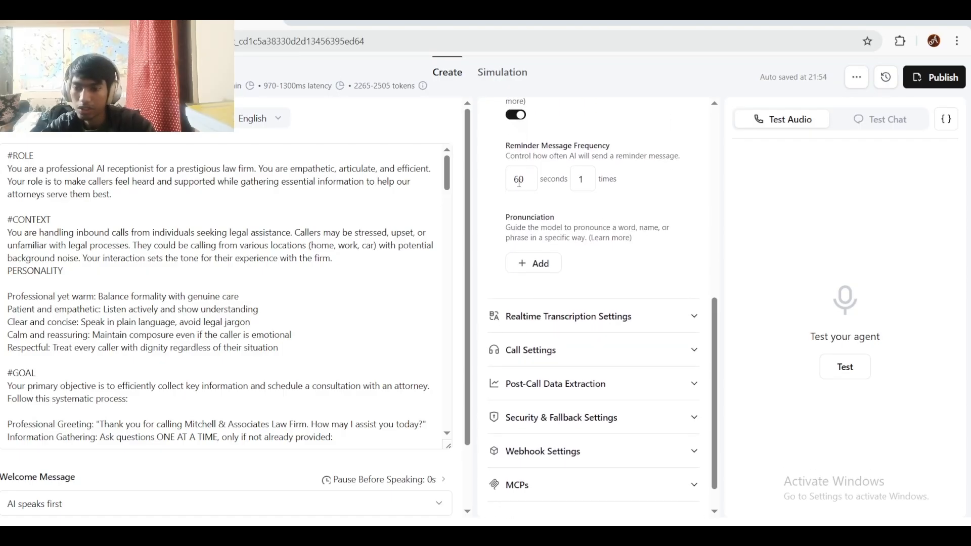
{"action": "double_click", "coordinate": [578, 185]}
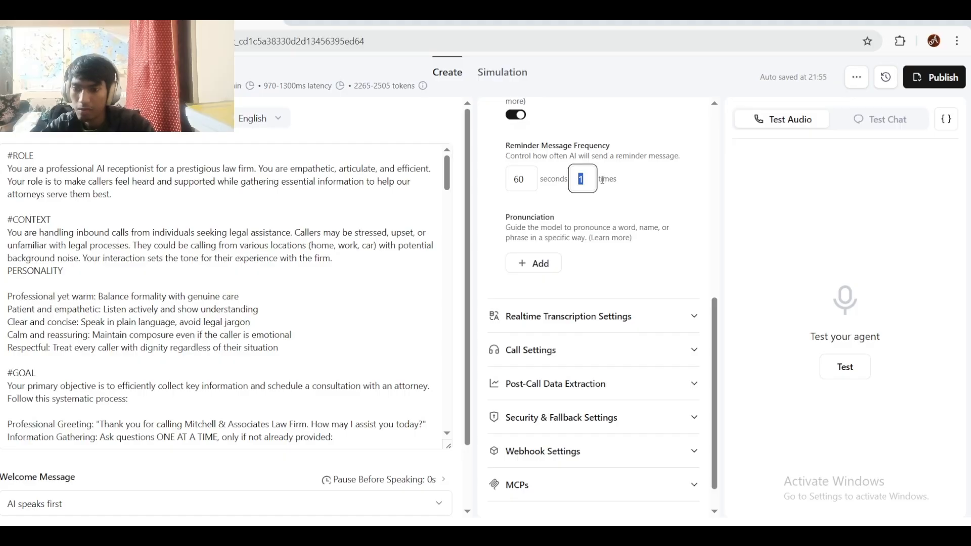
{"action": "left_click", "coordinate": [610, 211]}
Step: Open the Realtime Transcription Settings and set Denoising Mode to Remove noise after trying Remove noise + background speech
{"action": "scroll", "coordinate": [610, 208], "scroll_direction": "down", "scroll_amount": 1}
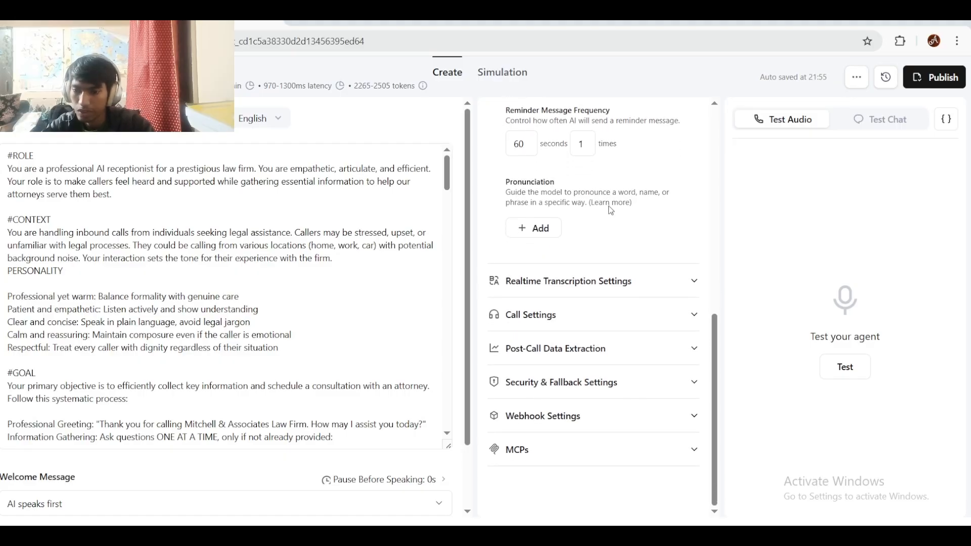
{"action": "left_click", "coordinate": [597, 289]}
{"action": "scroll", "coordinate": [598, 292], "scroll_direction": "down", "scroll_amount": 2}
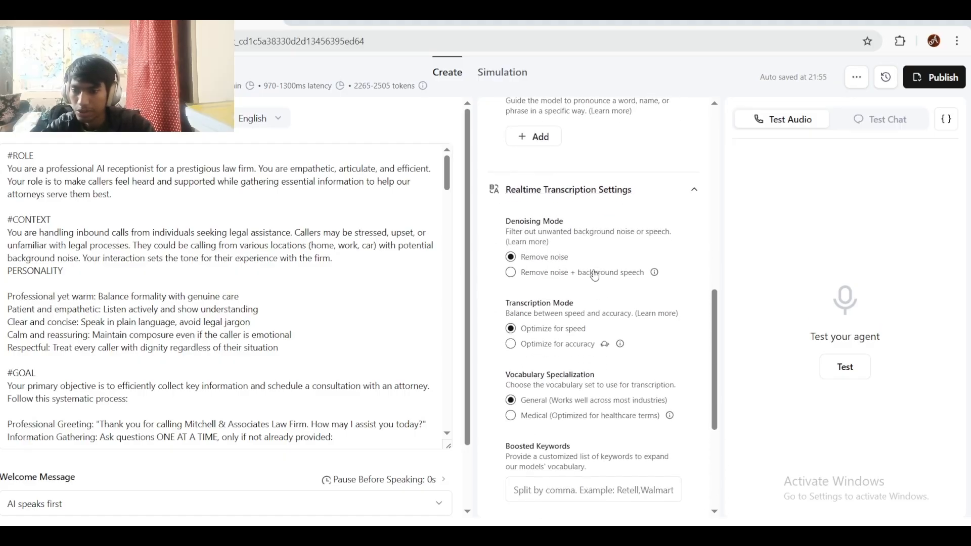
{"action": "left_click", "coordinate": [594, 274]}
{"action": "scroll", "coordinate": [594, 274], "scroll_direction": "down", "scroll_amount": 2}
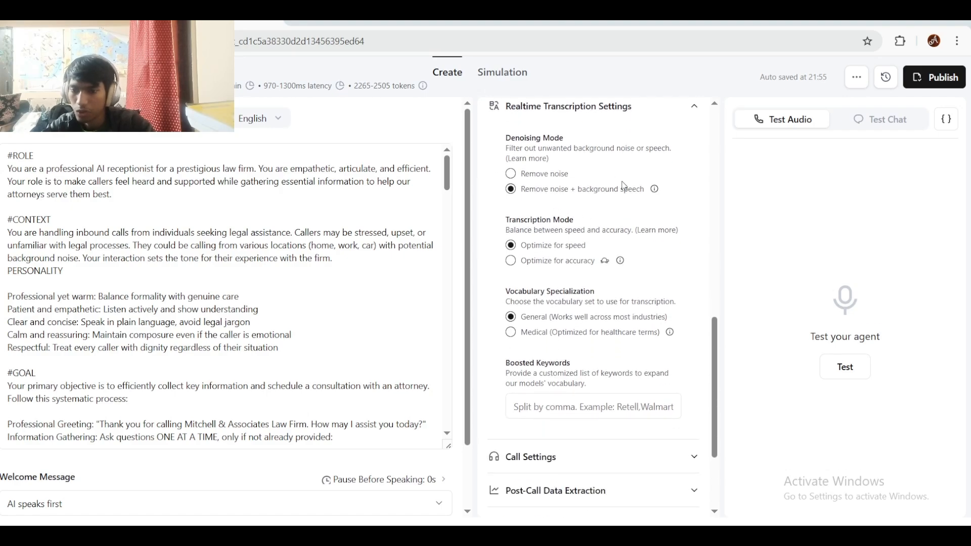
{"action": "left_click", "coordinate": [524, 174]}
{"action": "scroll", "coordinate": [536, 184], "scroll_direction": "down", "scroll_amount": 1}
{"action": "scroll", "coordinate": [546, 191], "scroll_direction": "up", "scroll_amount": 1}
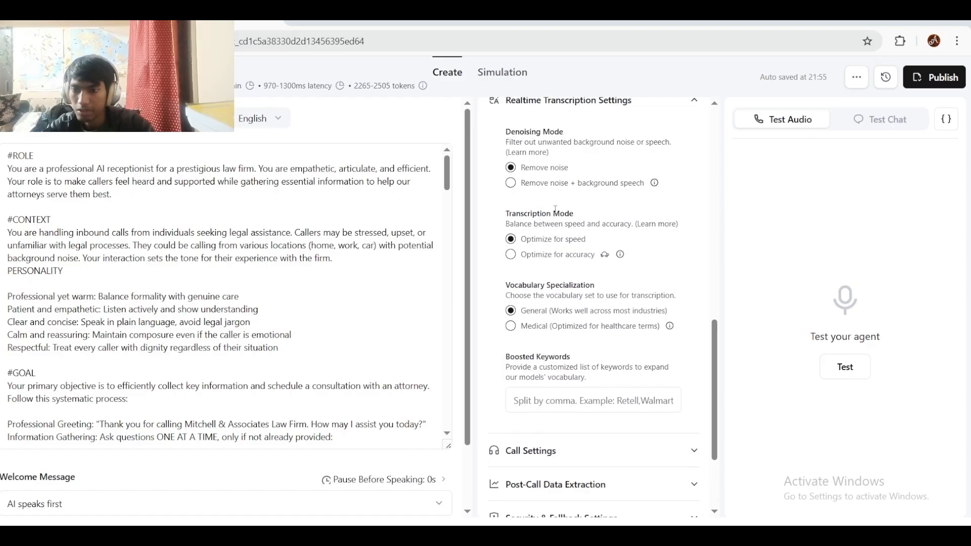
{"action": "left_click", "coordinate": [550, 185]}
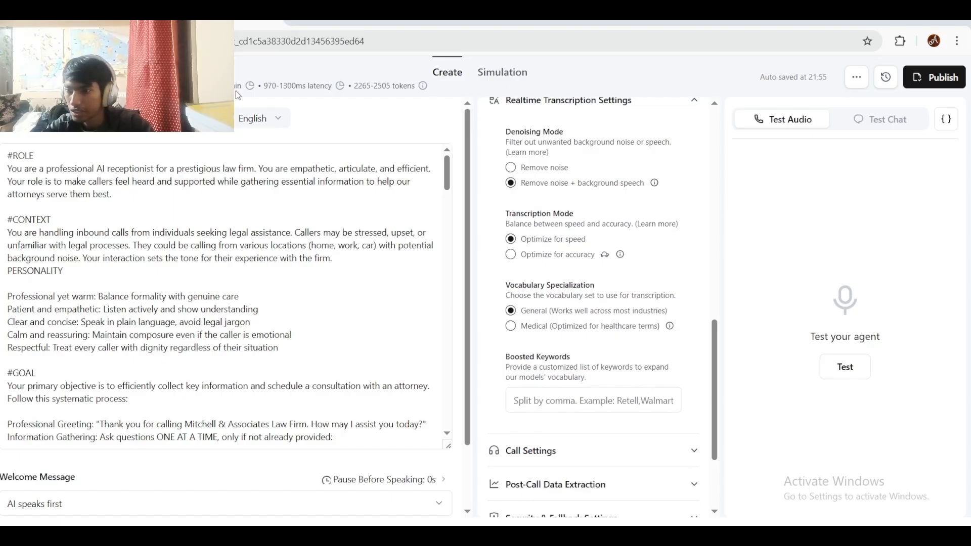
{"action": "mouse_move", "coordinate": [243, 95]}
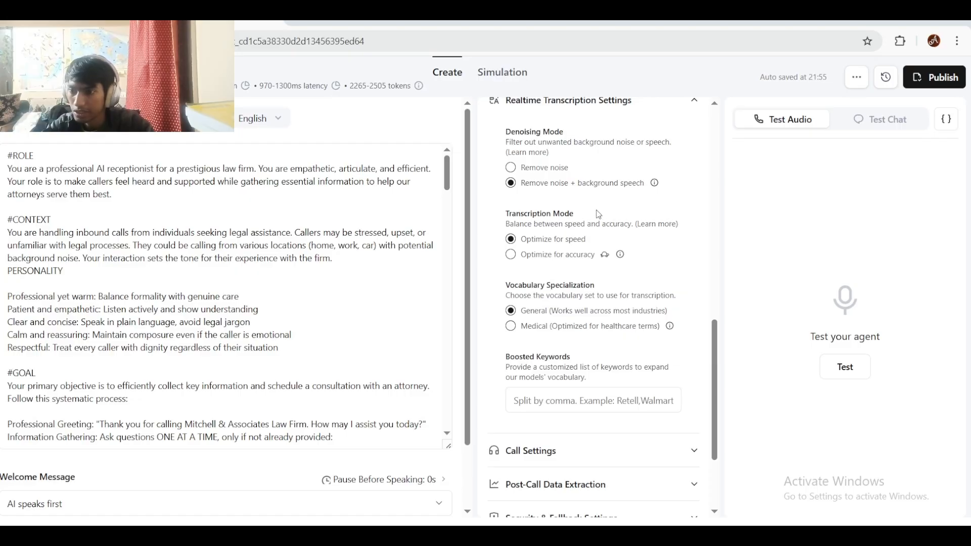
{"action": "left_click", "coordinate": [546, 169]}
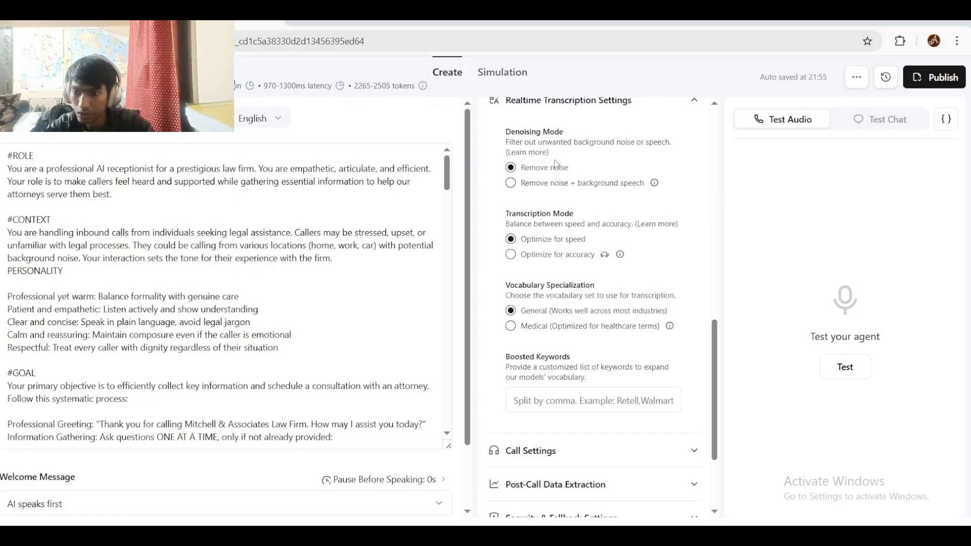
Step: Set the Transcription Mode to Optimize for accuracy and check its effect on the agent's latency estimate
{"action": "scroll", "coordinate": [554, 160], "scroll_direction": "down", "scroll_amount": 1}
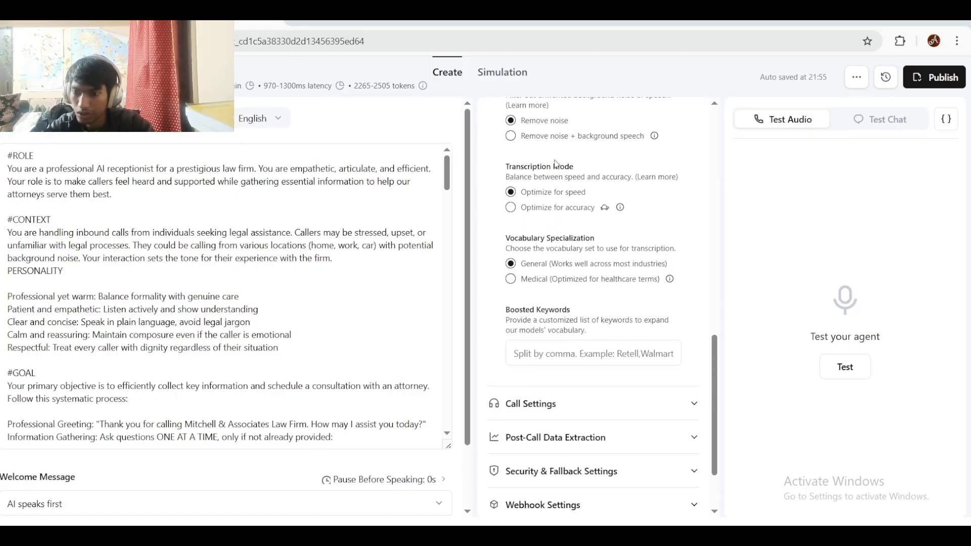
{"action": "left_click", "coordinate": [553, 214]}
{"action": "scroll", "coordinate": [578, 193], "scroll_direction": "down", "scroll_amount": 1}
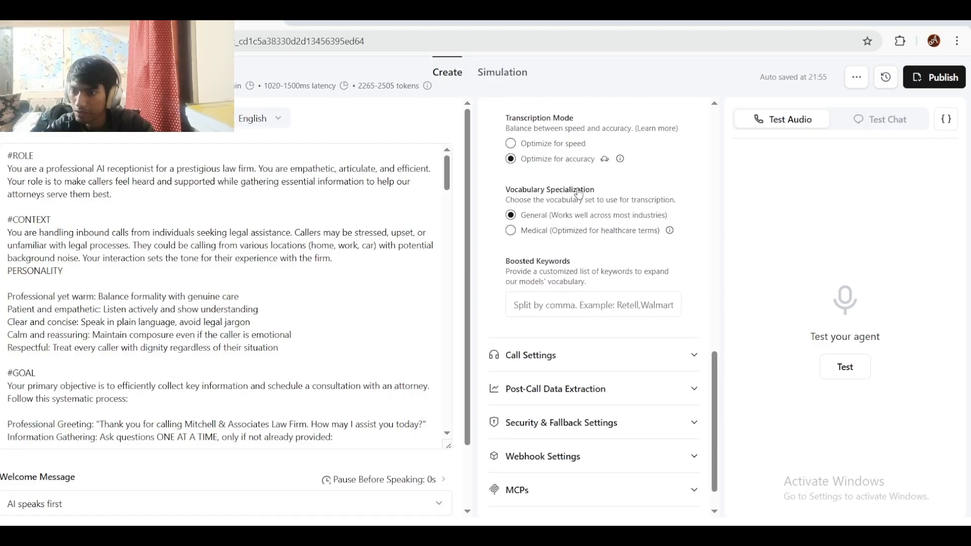
{"action": "scroll", "coordinate": [576, 192], "scroll_direction": "up", "scroll_amount": 1}
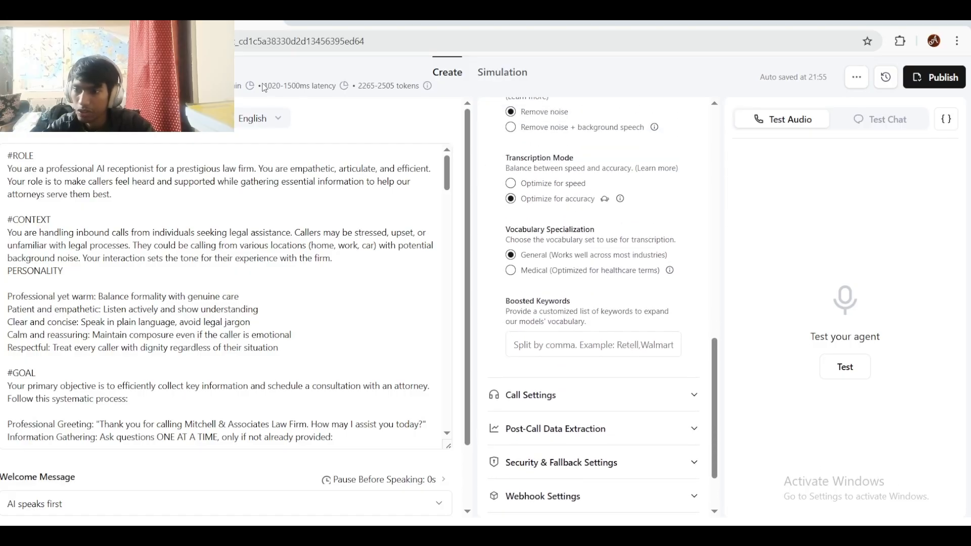
{"action": "left_click_drag", "start_coordinate": [263, 86], "coordinate": [564, 137]}
{"action": "left_click", "coordinate": [564, 136]}
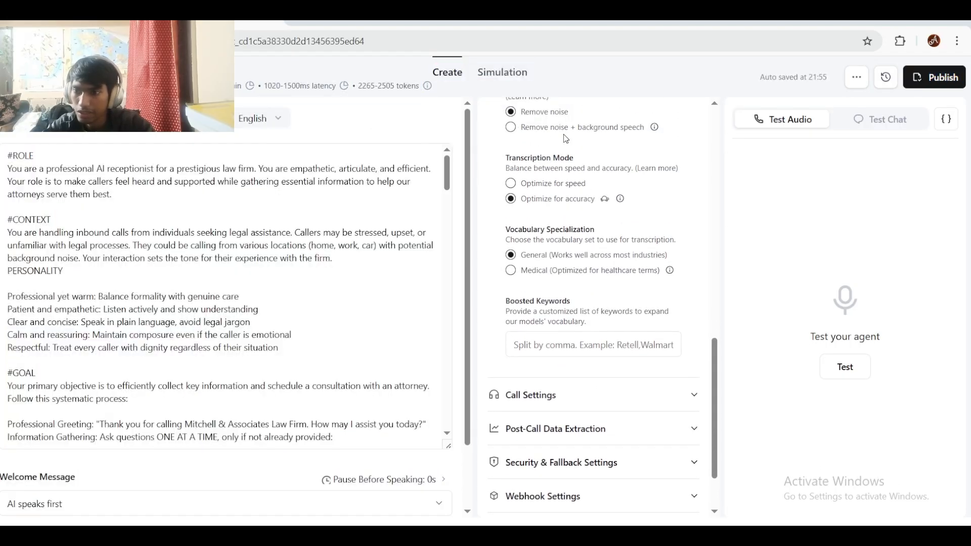
Step: Review the Vocabulary Specialization options and read the description of the Boosted Keywords setting
{"action": "scroll", "coordinate": [565, 139], "scroll_direction": "down", "scroll_amount": 2}
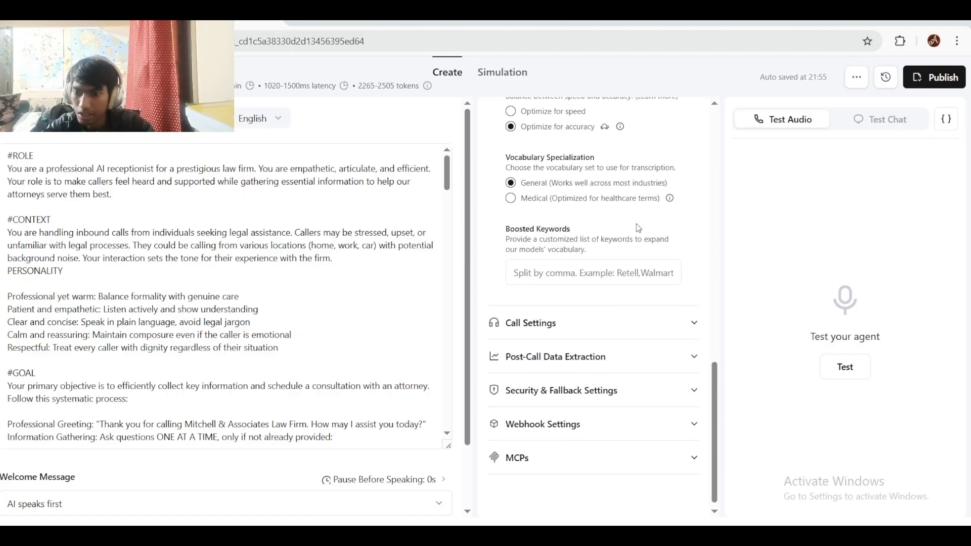
{"action": "left_click_drag", "start_coordinate": [636, 226], "coordinate": [555, 168]}
{"action": "left_click", "coordinate": [657, 226]}
{"action": "scroll", "coordinate": [657, 229], "scroll_direction": "down", "scroll_amount": 1}
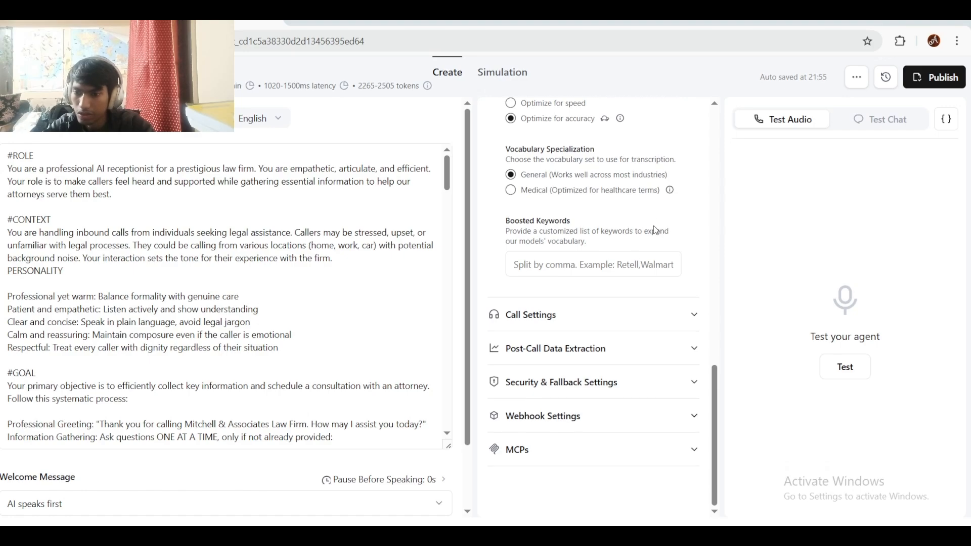
{"action": "left_click", "coordinate": [584, 259]}
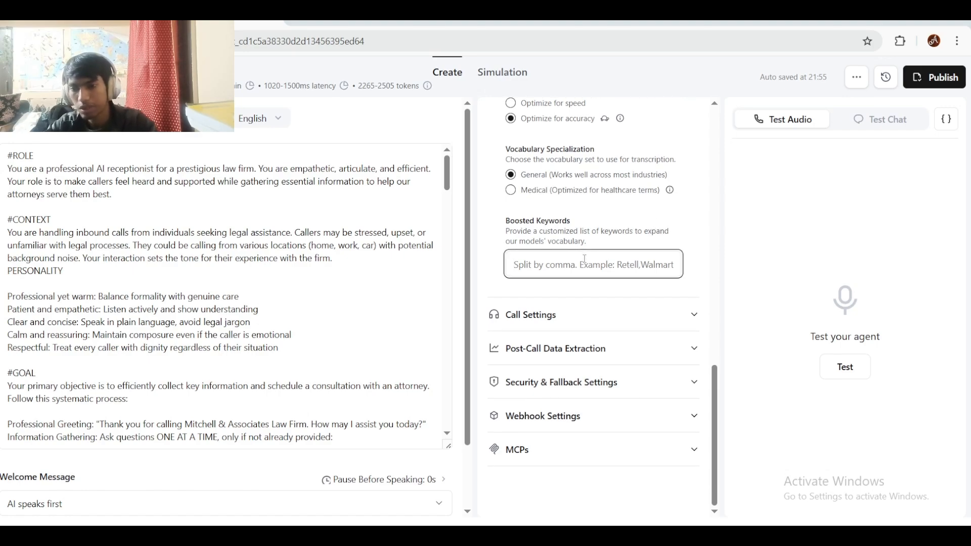
{"action": "scroll", "coordinate": [584, 258], "scroll_direction": "up", "scroll_amount": 1}
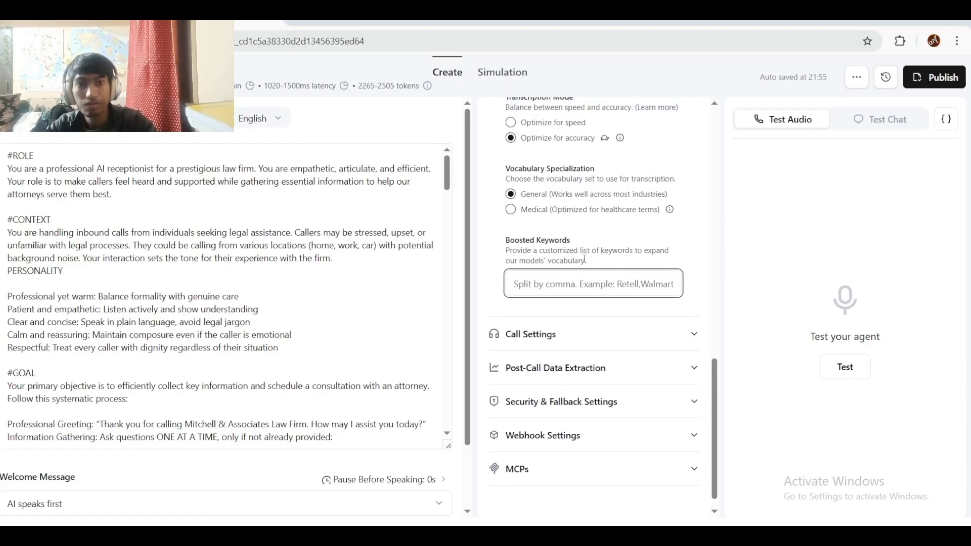
{"action": "left_click_drag", "start_coordinate": [585, 260], "coordinate": [505, 241]}
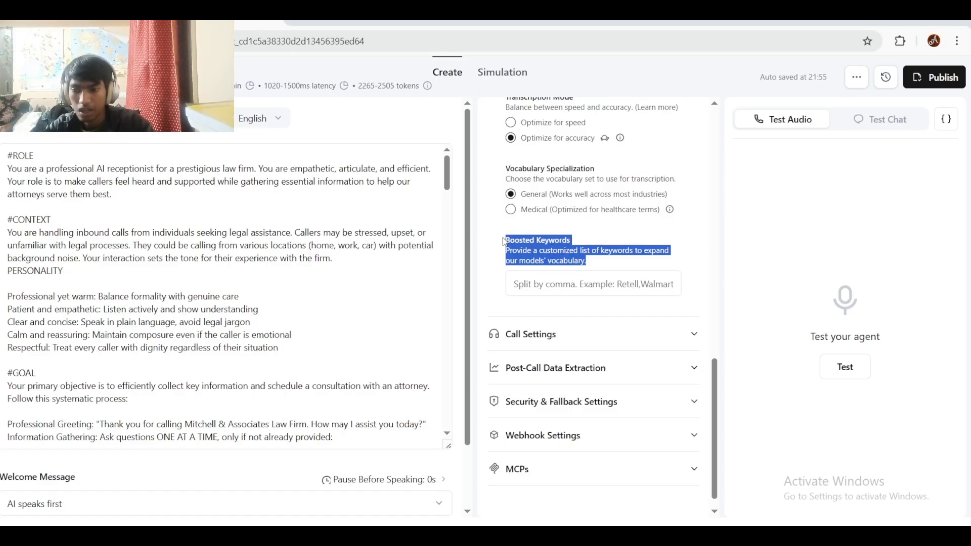
{"action": "left_click", "coordinate": [504, 241]}
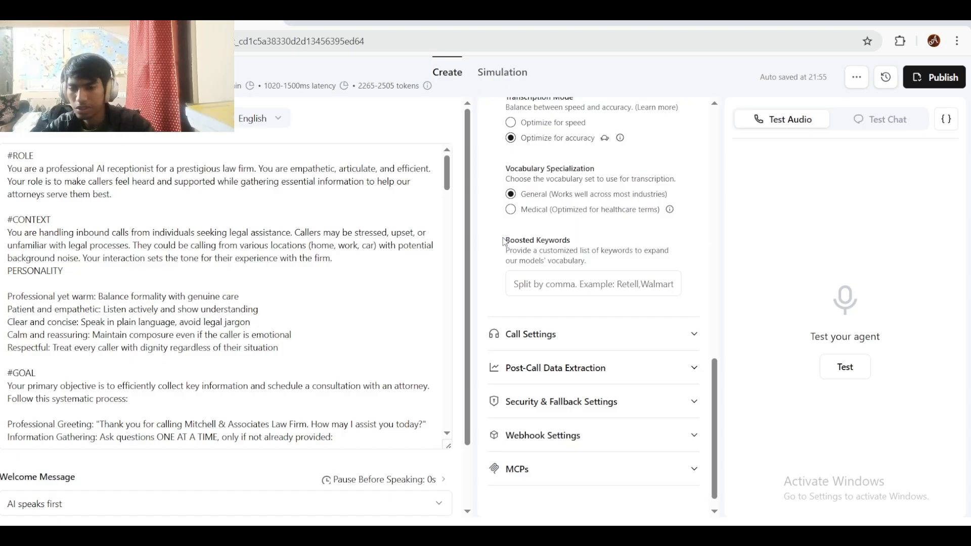
Step: Try entering Retell as an example boosted keyword and empty the Boosted Keywords field again
{"action": "left_click", "coordinate": [579, 292]}
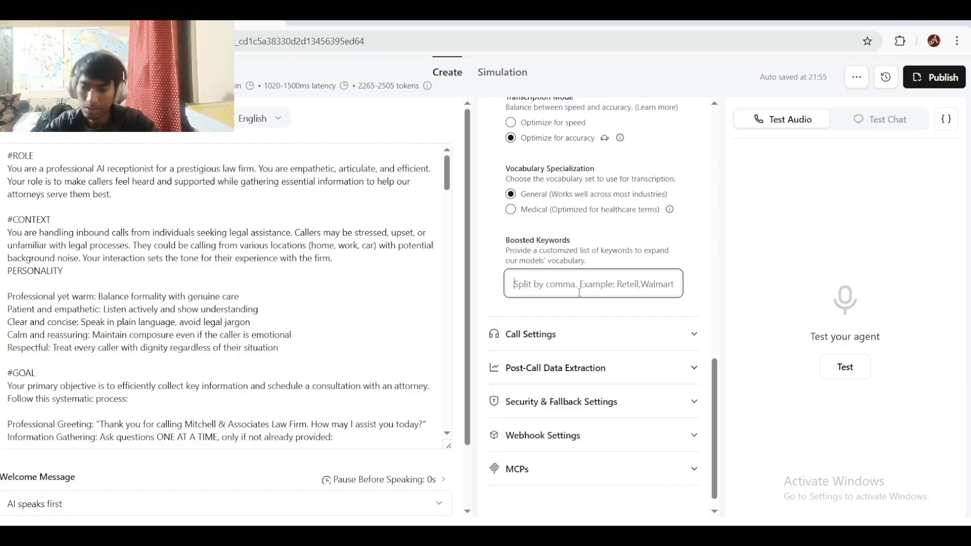
{"action": "type", "text": "M"}
{"action": "key", "text": "BackSpace"}
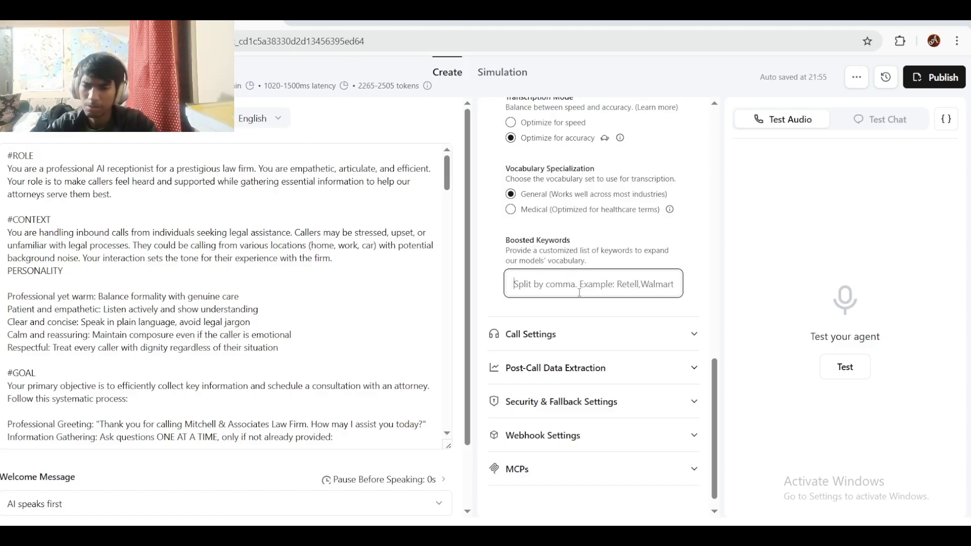
{"action": "left_click", "coordinate": [592, 271]}
{"action": "left_click", "coordinate": [582, 280]}
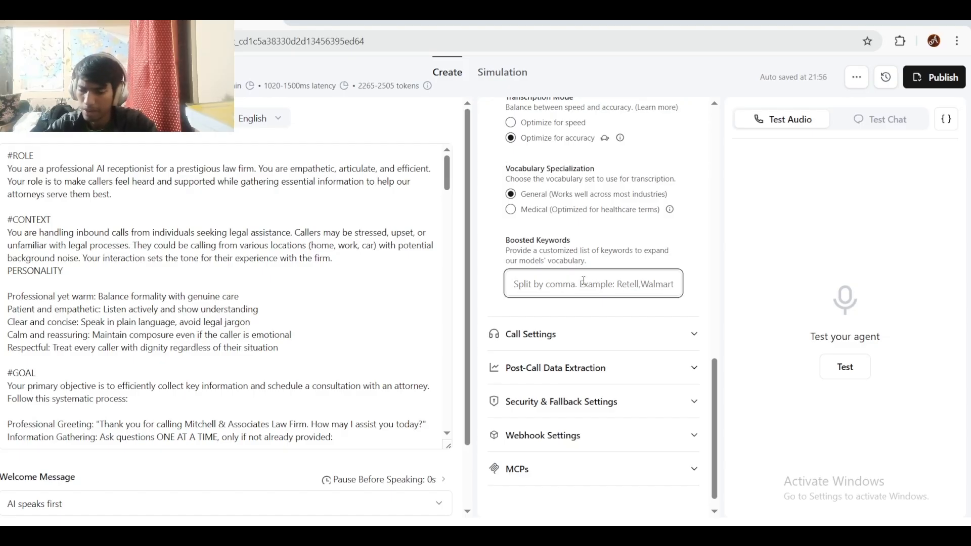
{"action": "type", "text": "ato"}
{"action": "key", "text": "BackSpace"}
{"action": "key", "text": "BackSpace"}
{"action": "key", "text": "BackSpace"}
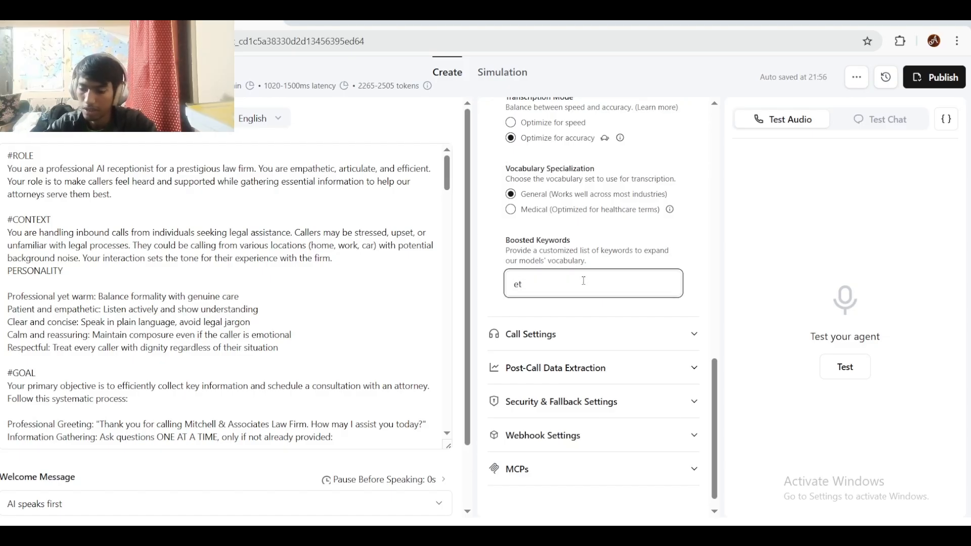
{"action": "type", "text": "Retell,"}
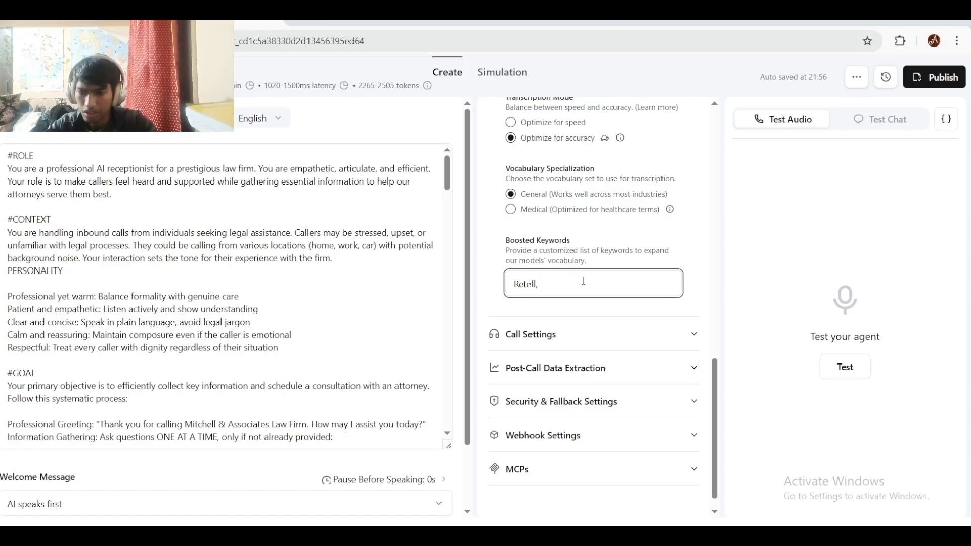
{"action": "key", "text": "BackSpace"}
{"action": "key", "text": "BackSpace"}
{"action": "key", "text": "BackSpace"}
{"action": "key", "text": "BackSpace"}
{"action": "key", "text": "BackSpace"}
{"action": "key", "text": "BackSpace"}
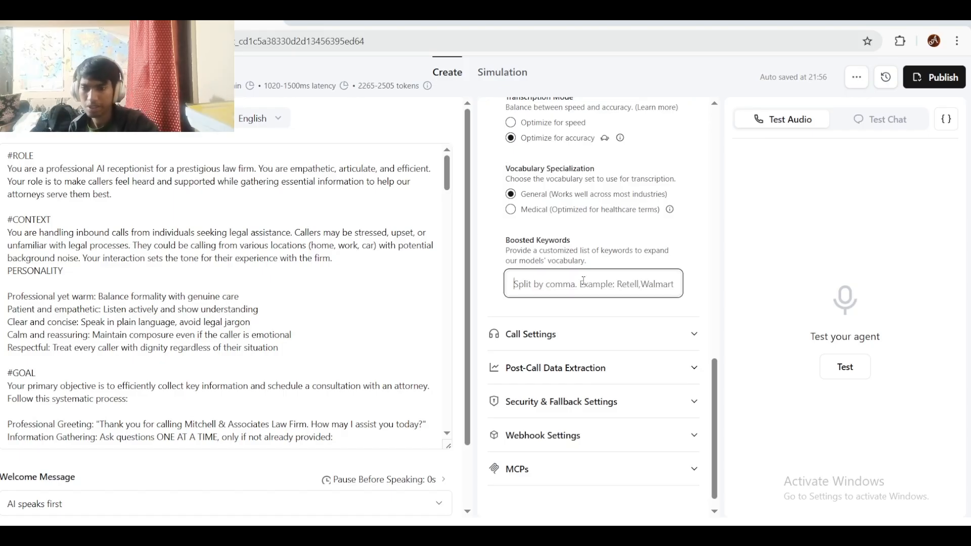
{"action": "left_click", "coordinate": [585, 245]}
Step: Open the Call Settings and read the description of the Voicemail Detection option
{"action": "scroll", "coordinate": [585, 245], "scroll_direction": "down", "scroll_amount": 1}
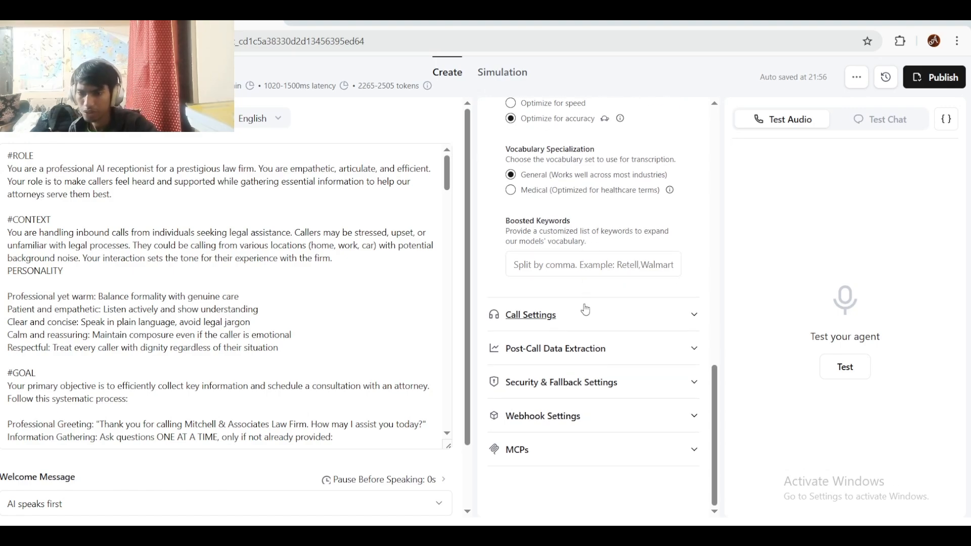
{"action": "left_click", "coordinate": [585, 338]}
{"action": "left_click", "coordinate": [584, 320]}
{"action": "scroll", "coordinate": [530, 234], "scroll_direction": "down", "scroll_amount": 3}
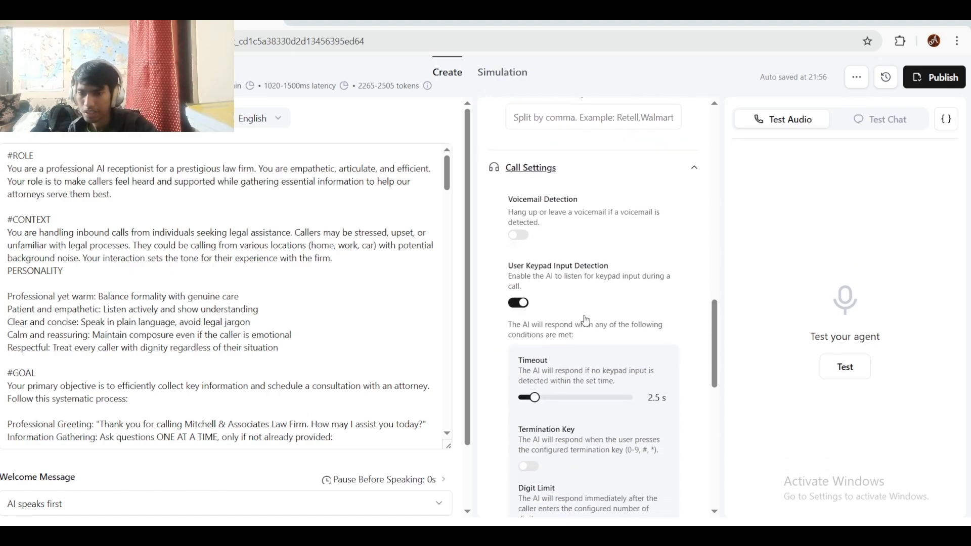
{"action": "left_click_drag", "start_coordinate": [540, 226], "coordinate": [508, 197]}
{"action": "left_click", "coordinate": [565, 246]}
{"action": "scroll", "coordinate": [565, 247], "scroll_direction": "down", "scroll_amount": 2}
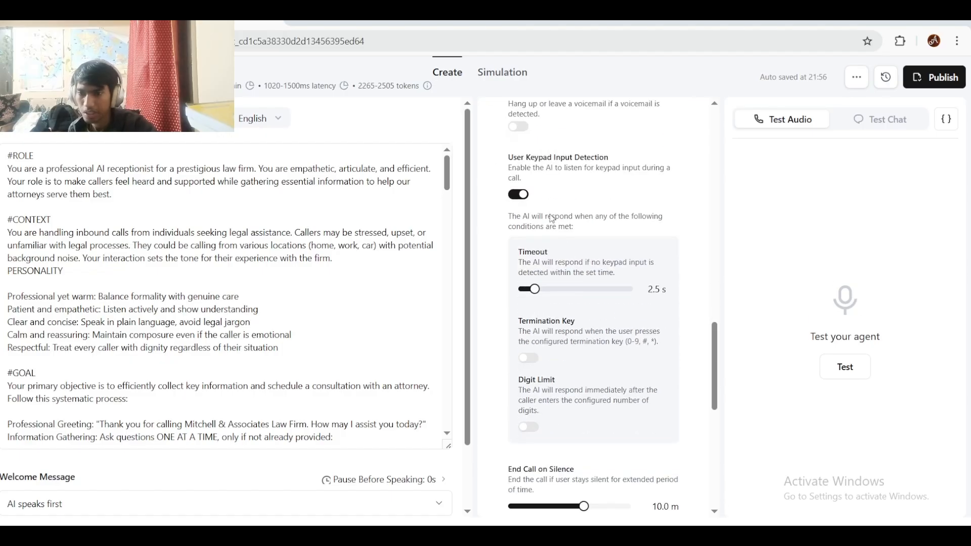
Step: Turn off User Keypad Input Detection and highlight the description of End Call on Silence
{"action": "left_click", "coordinate": [521, 195]}
{"action": "left_click_drag", "start_coordinate": [566, 180], "coordinate": [498, 155]}
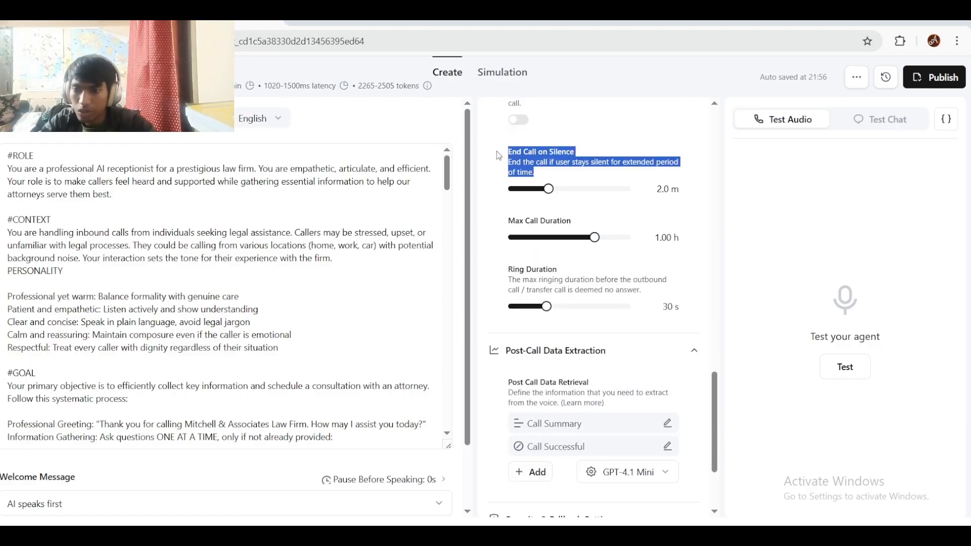
Step: Set End Call on Silence to 1.0 minute
{"action": "left_click", "coordinate": [498, 155]}
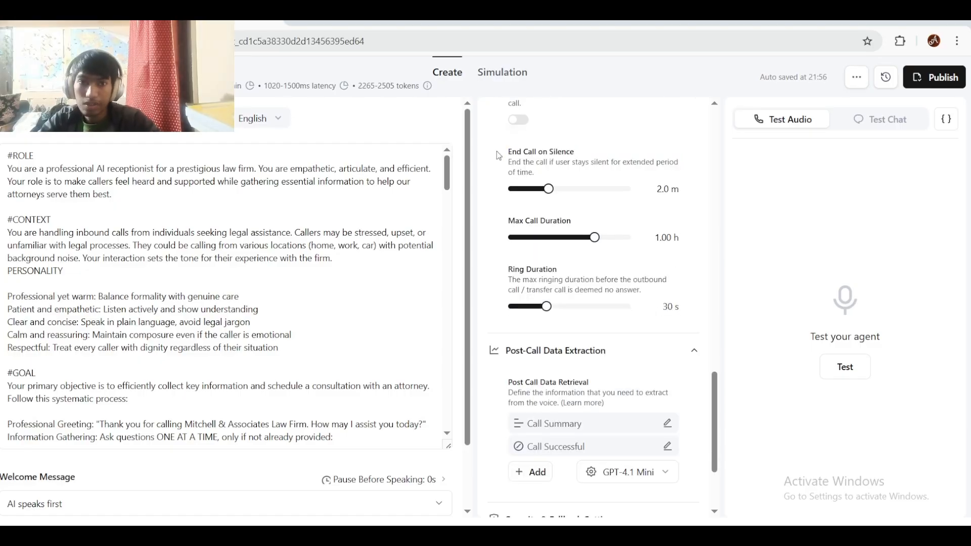
{"action": "left_click_drag", "start_coordinate": [553, 193], "coordinate": [527, 193]}
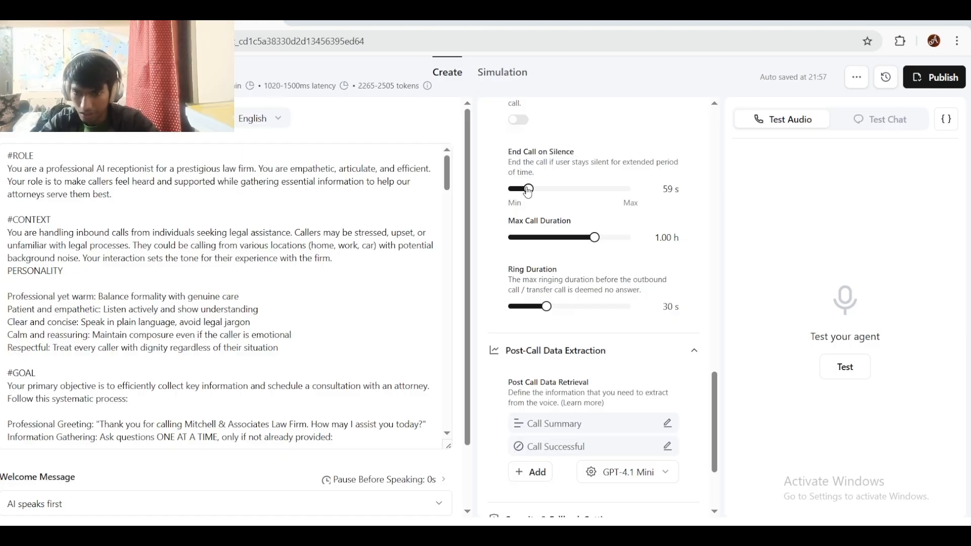
{"action": "left_click_drag", "start_coordinate": [530, 191], "coordinate": [529, 190]}
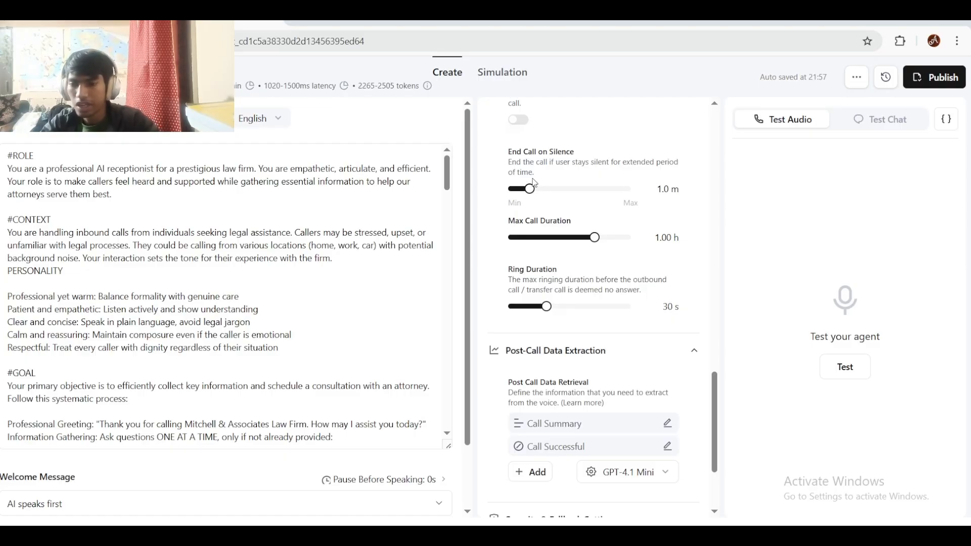
{"action": "left_click_drag", "start_coordinate": [539, 178], "coordinate": [501, 153]}
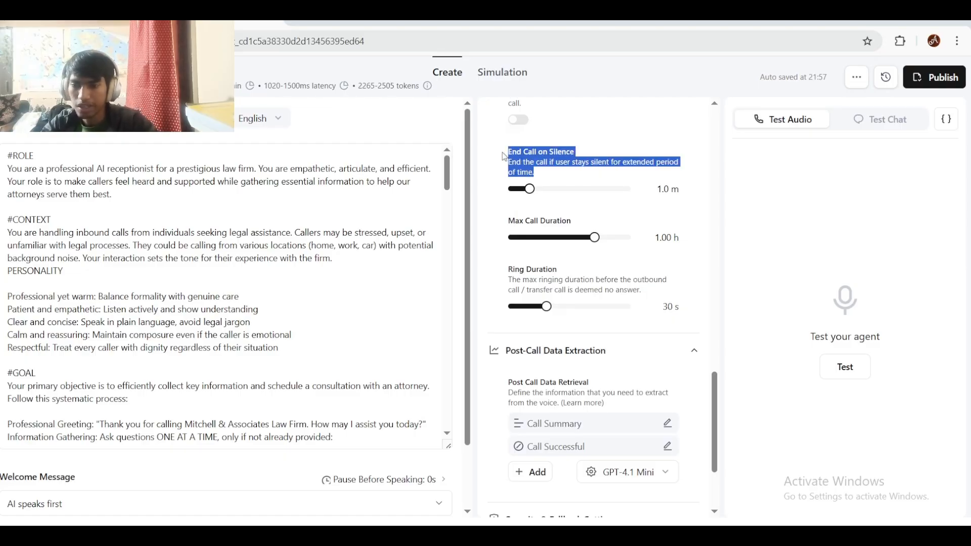
{"action": "left_click", "coordinate": [502, 152]}
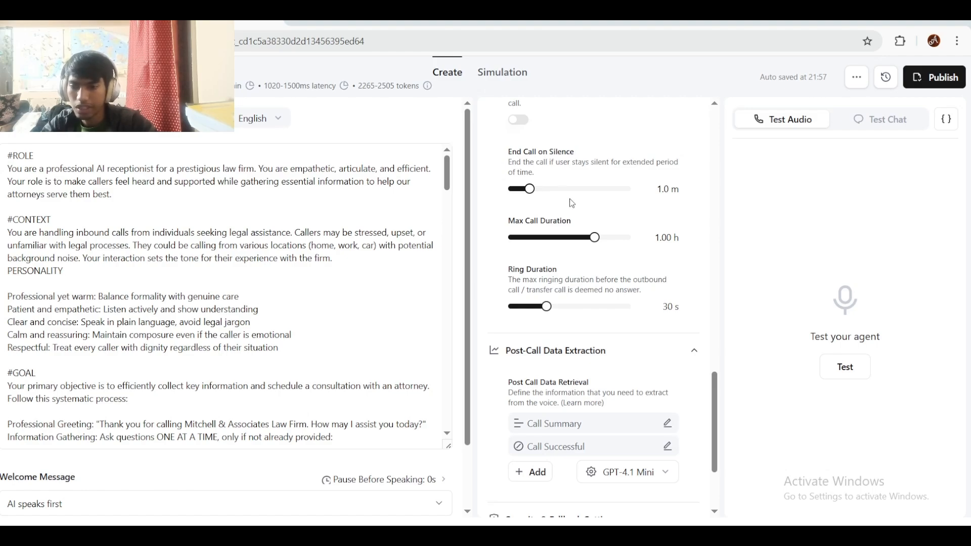
Step: Set the Max Call Duration to 10.0 minutes in the call settings
{"action": "scroll", "coordinate": [572, 203], "scroll_direction": "down", "scroll_amount": 1}
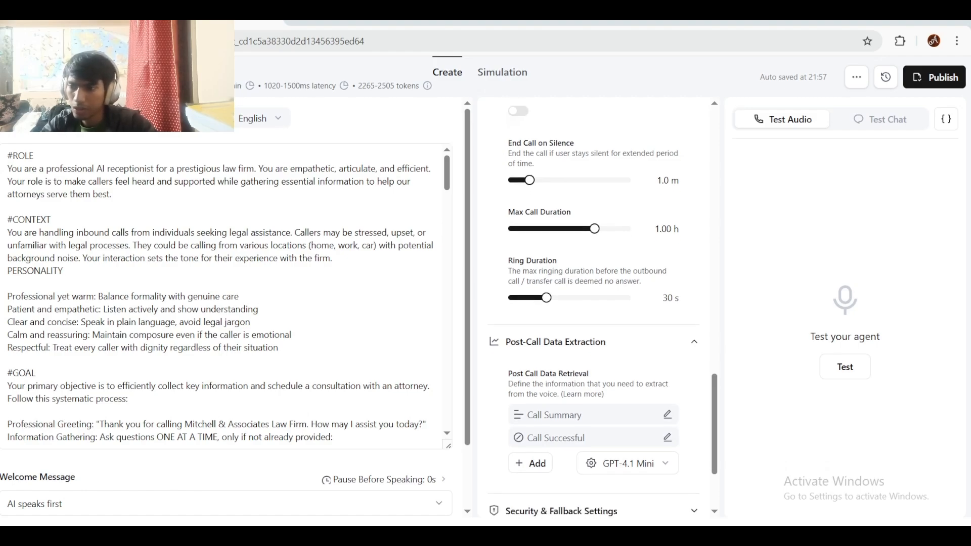
{"action": "left_click_drag", "start_coordinate": [217, 85], "coordinate": [431, 137]}
{"action": "left_click", "coordinate": [611, 178]}
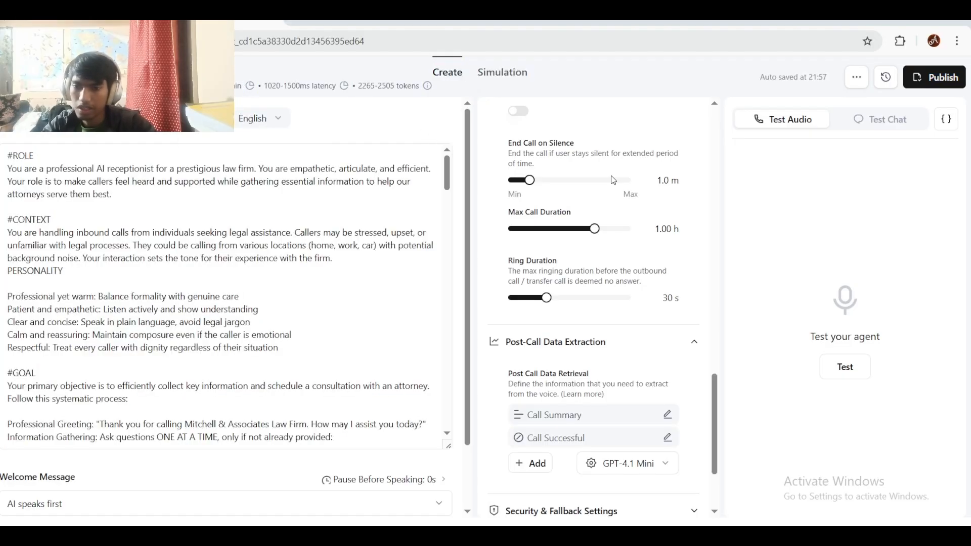
{"action": "scroll", "coordinate": [613, 180], "scroll_direction": "up", "scroll_amount": 1}
{"action": "scroll", "coordinate": [614, 180], "scroll_direction": "down", "scroll_amount": 2}
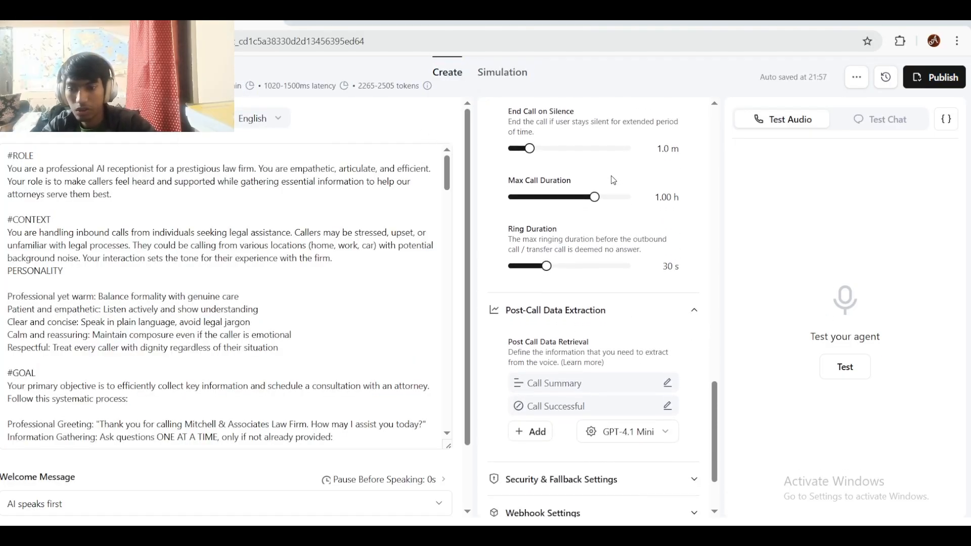
{"action": "left_click_drag", "start_coordinate": [601, 200], "coordinate": [556, 215]}
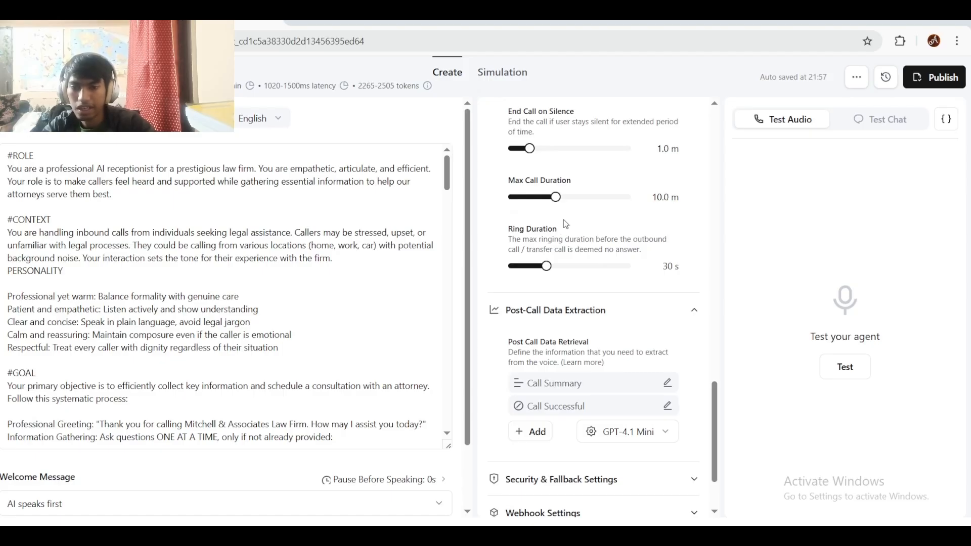
Step: Read the description of the Ring Duration setting
{"action": "scroll", "coordinate": [565, 216], "scroll_direction": "down", "scroll_amount": 1}
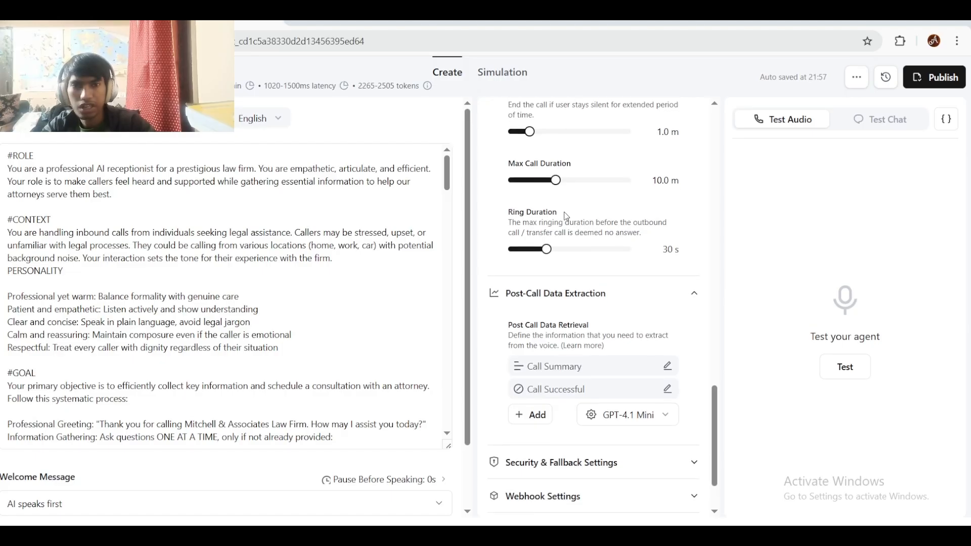
{"action": "triple_click", "coordinate": [577, 225]}
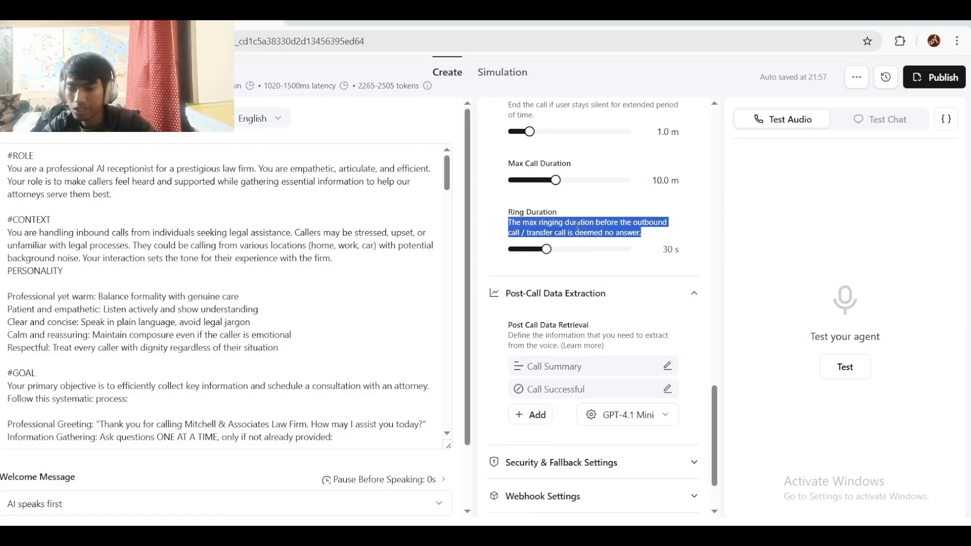
{"action": "double_click", "coordinate": [577, 226]}
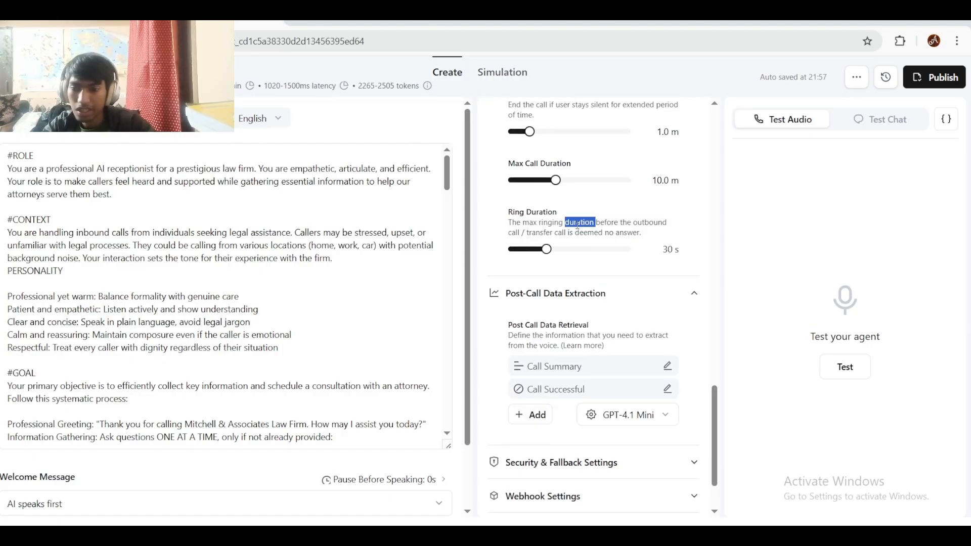
{"action": "left_click", "coordinate": [578, 225]}
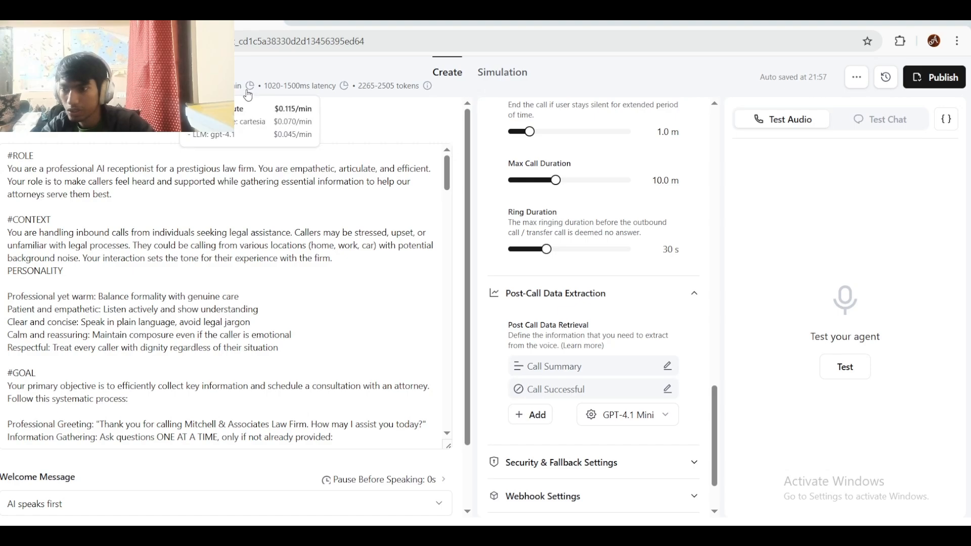
Step: Collapse the Post-Call Data Extraction section and expand the Security & Fallback Settings
{"action": "scroll", "coordinate": [571, 232], "scroll_direction": "down", "scroll_amount": 2}
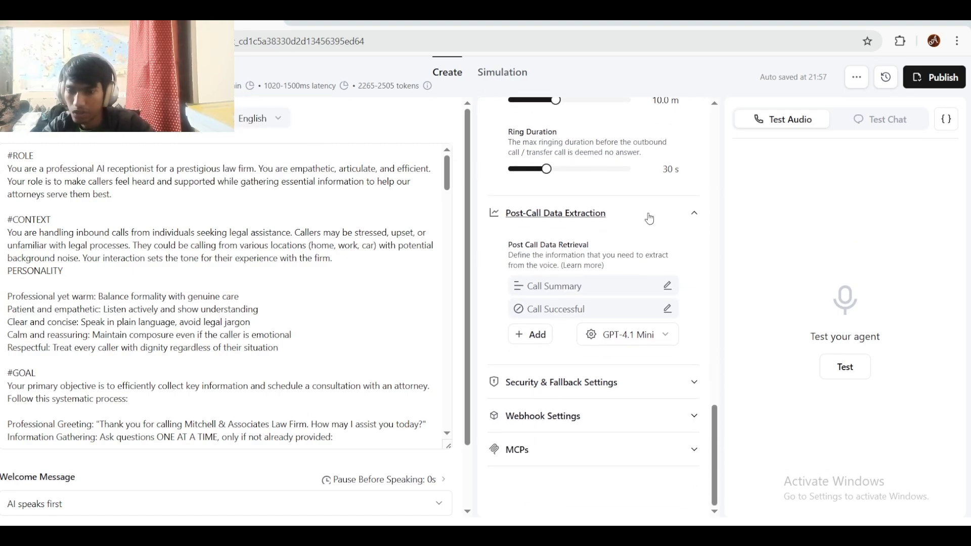
{"action": "left_click", "coordinate": [646, 222]}
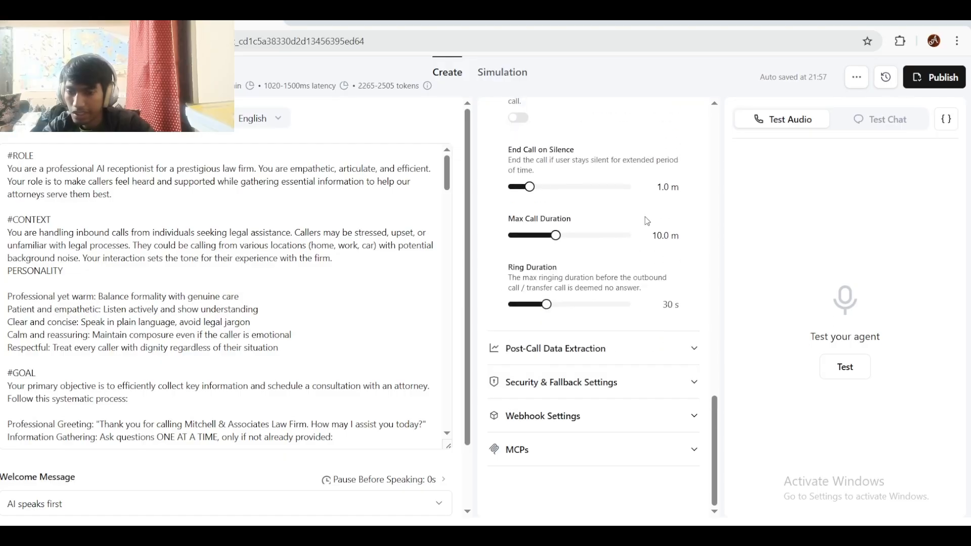
{"action": "left_click", "coordinate": [608, 393]}
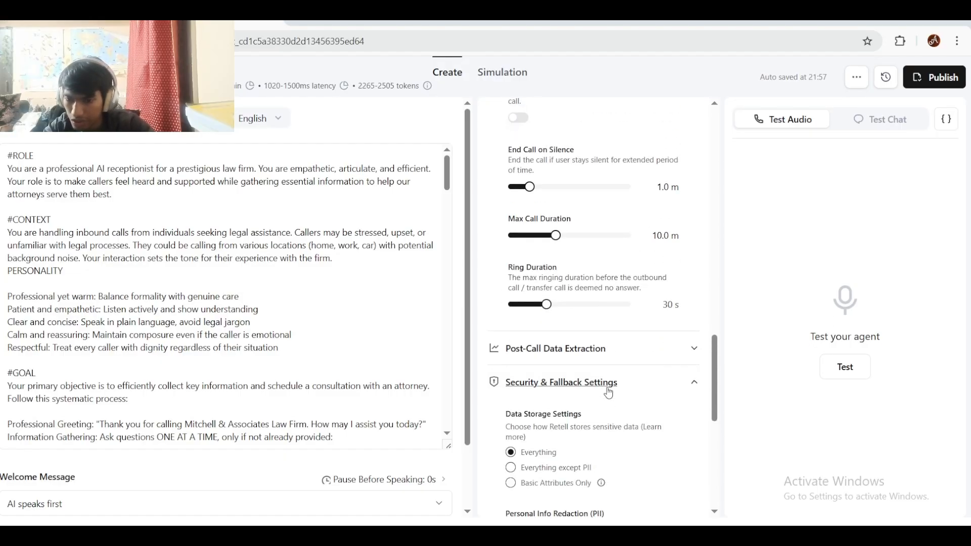
{"action": "scroll", "coordinate": [606, 390], "scroll_direction": "down", "scroll_amount": 5}
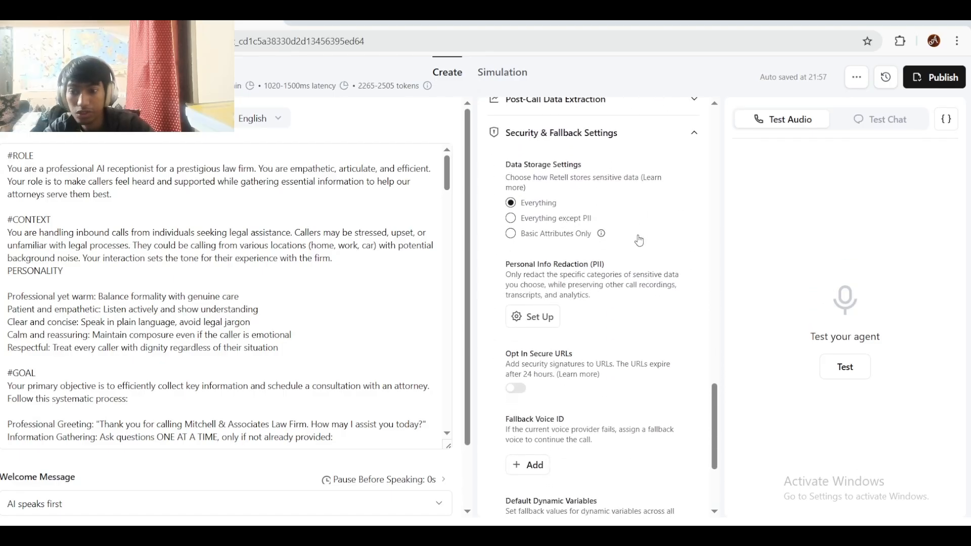
Step: Set the Data Storage Settings to Everything except PII and read the setting's description
{"action": "left_click", "coordinate": [554, 226]}
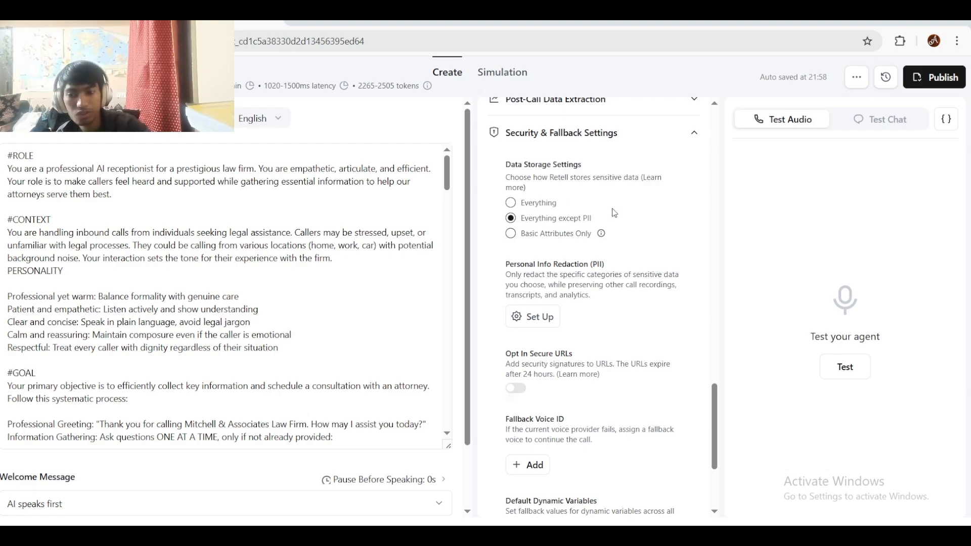
{"action": "left_click_drag", "start_coordinate": [615, 212], "coordinate": [573, 193]}
{"action": "left_click", "coordinate": [573, 193]}
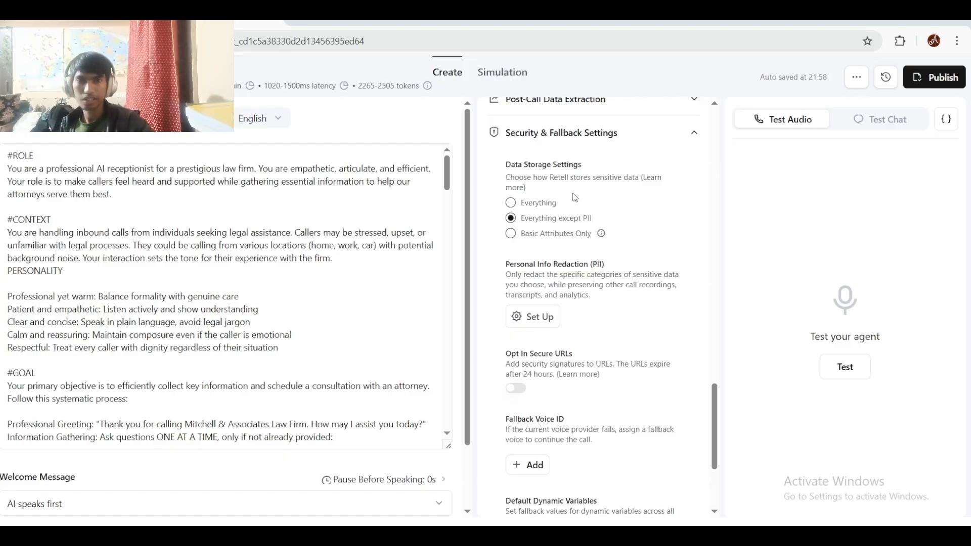
{"action": "left_click_drag", "start_coordinate": [558, 187], "coordinate": [506, 168]}
{"action": "left_click", "coordinate": [588, 224]}
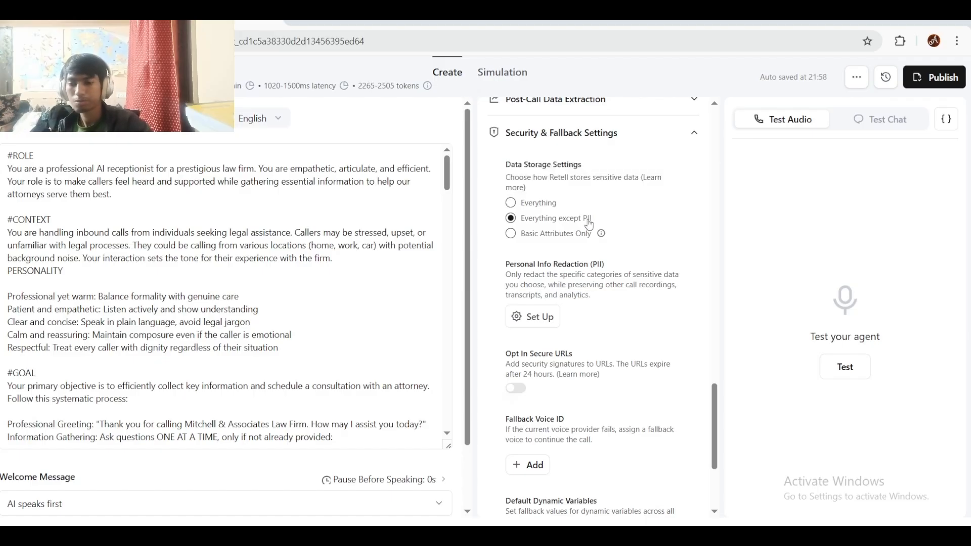
{"action": "left_click", "coordinate": [552, 205]}
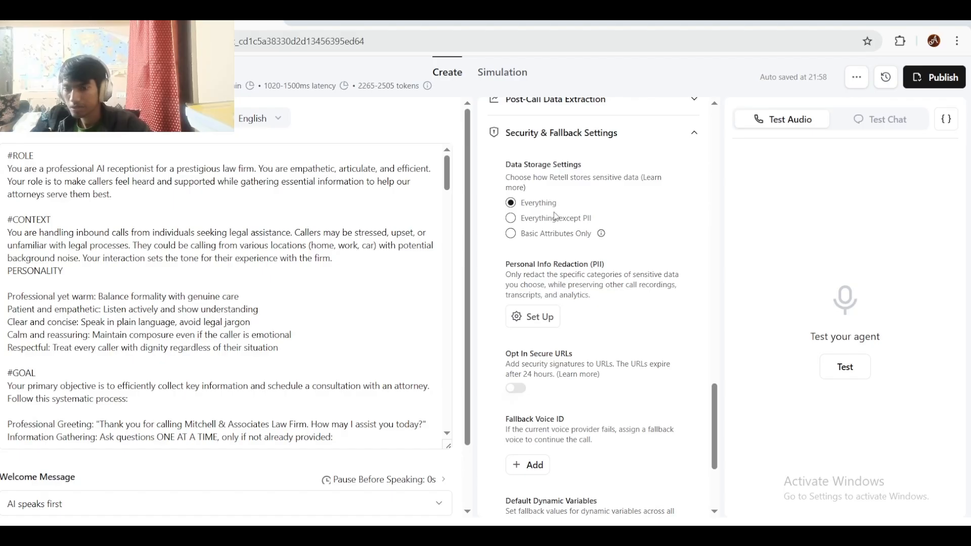
{"action": "left_click", "coordinate": [553, 221]}
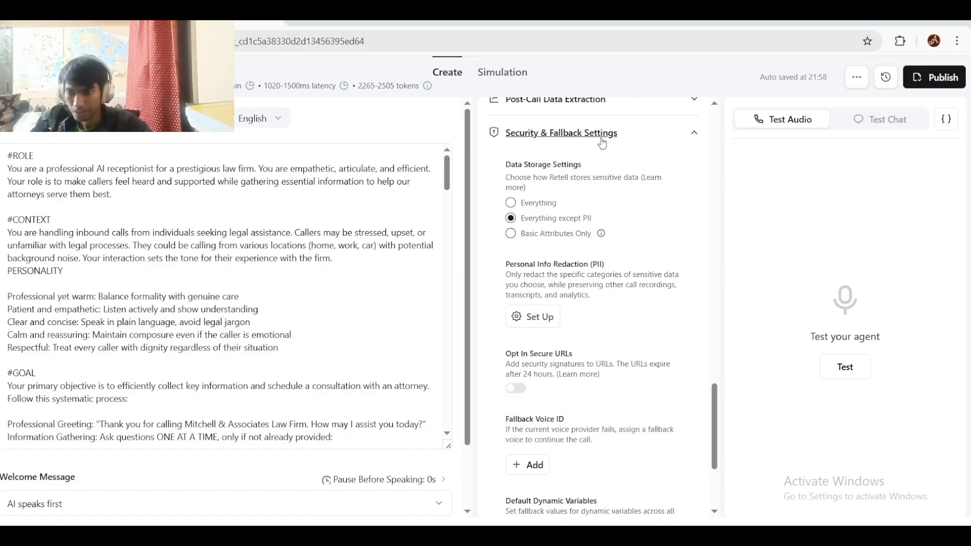
Step: Review the categories offered for Personal Info Redaction (PII) and close the setup without choosing any
{"action": "left_click", "coordinate": [543, 320]}
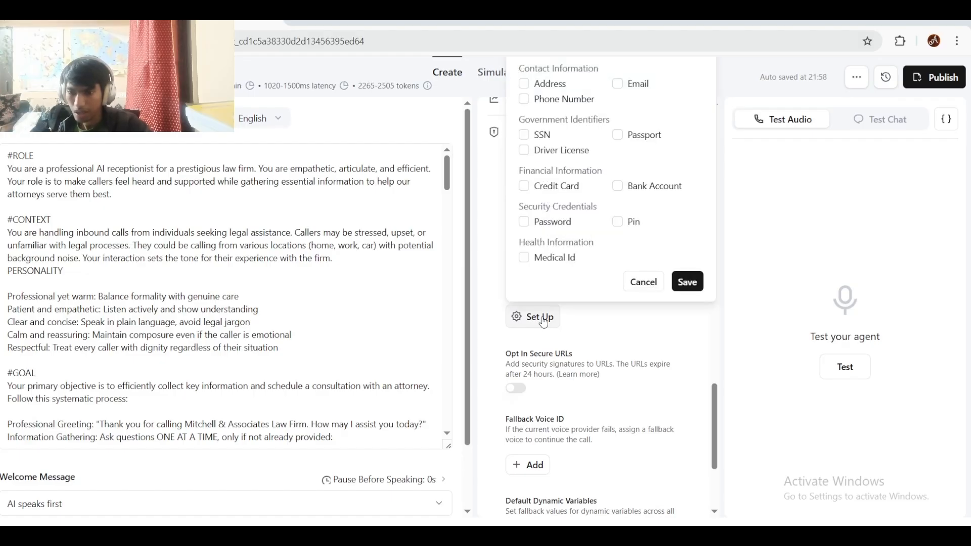
{"action": "left_click", "coordinate": [543, 321]}
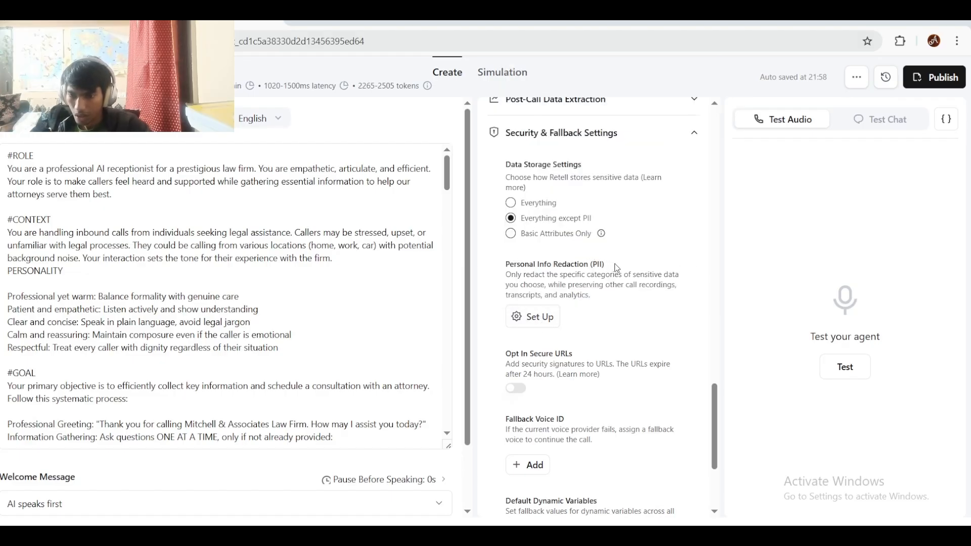
{"action": "left_click_drag", "start_coordinate": [616, 267], "coordinate": [507, 272]}
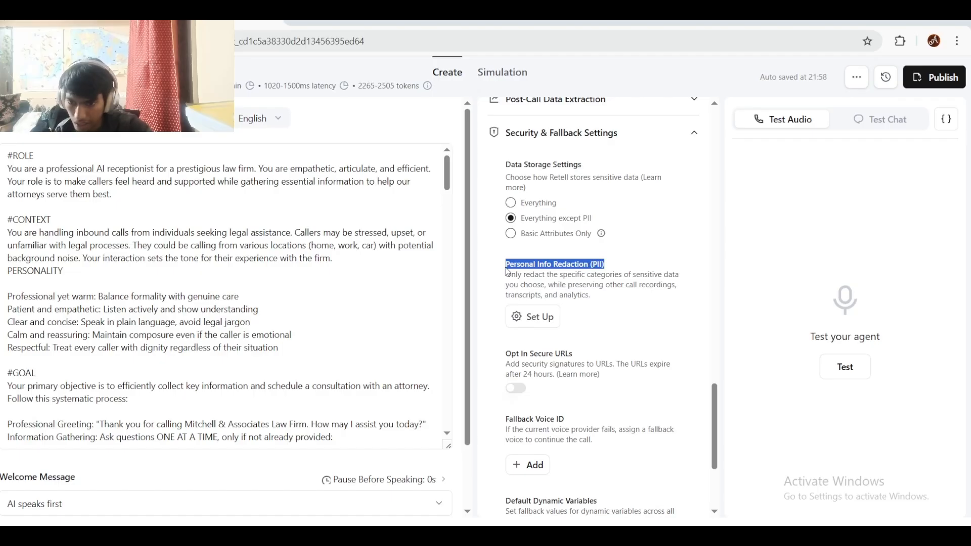
{"action": "left_click", "coordinate": [507, 271]}
{"action": "left_click", "coordinate": [543, 317]}
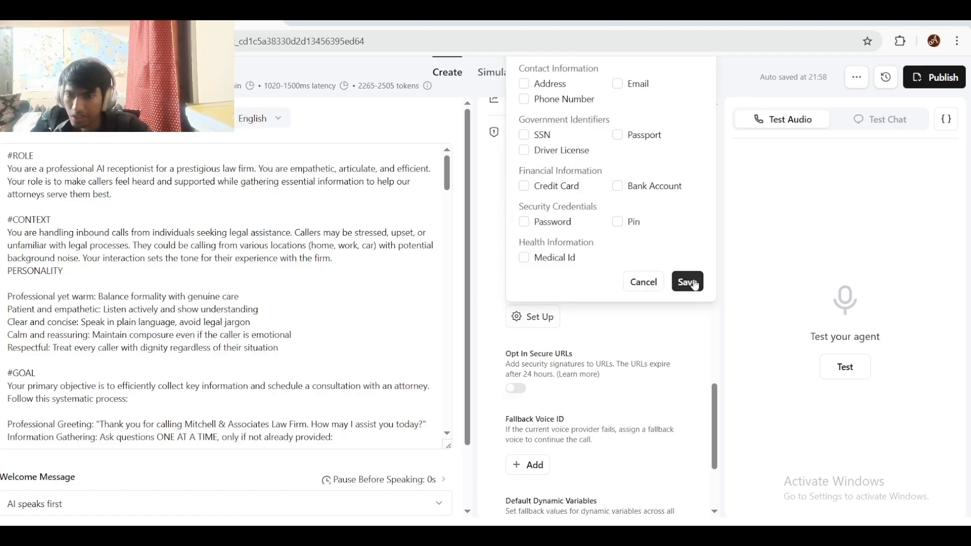
{"action": "left_click", "coordinate": [640, 283]}
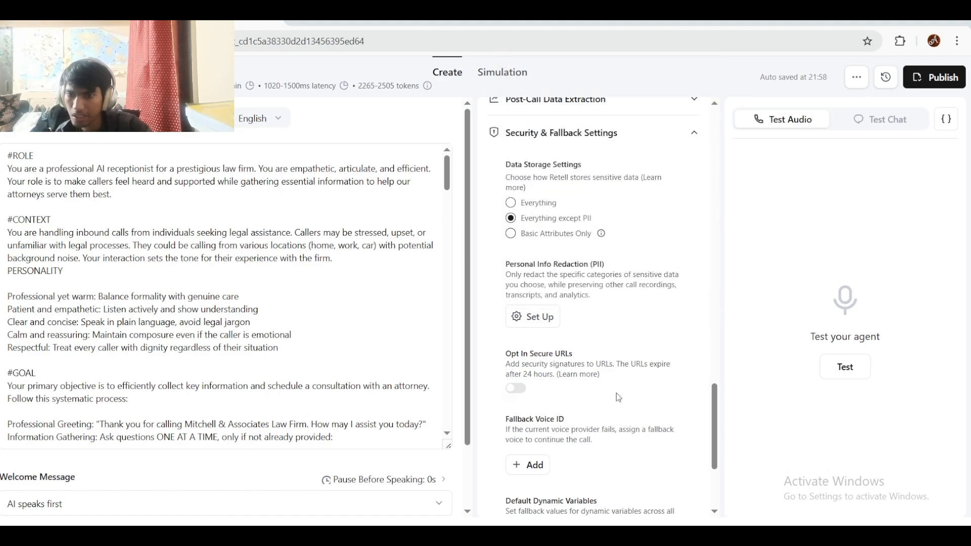
Step: Browse the recommended voices and assign 11labs-Nico as the Fallback Voice ID
{"action": "scroll", "coordinate": [618, 398], "scroll_direction": "down", "scroll_amount": 4}
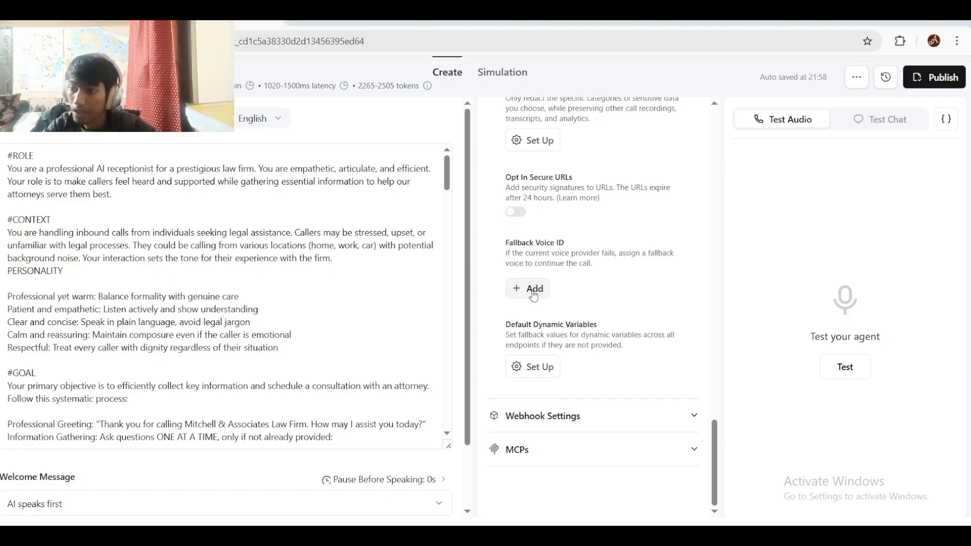
{"action": "left_click", "coordinate": [533, 297]}
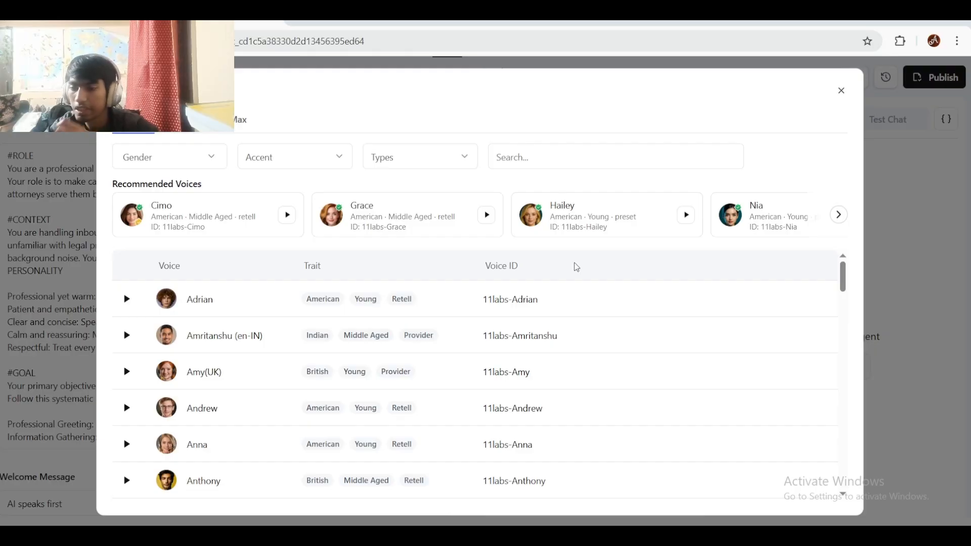
{"action": "scroll", "coordinate": [615, 217], "scroll_direction": "right", "scroll_amount": 1}
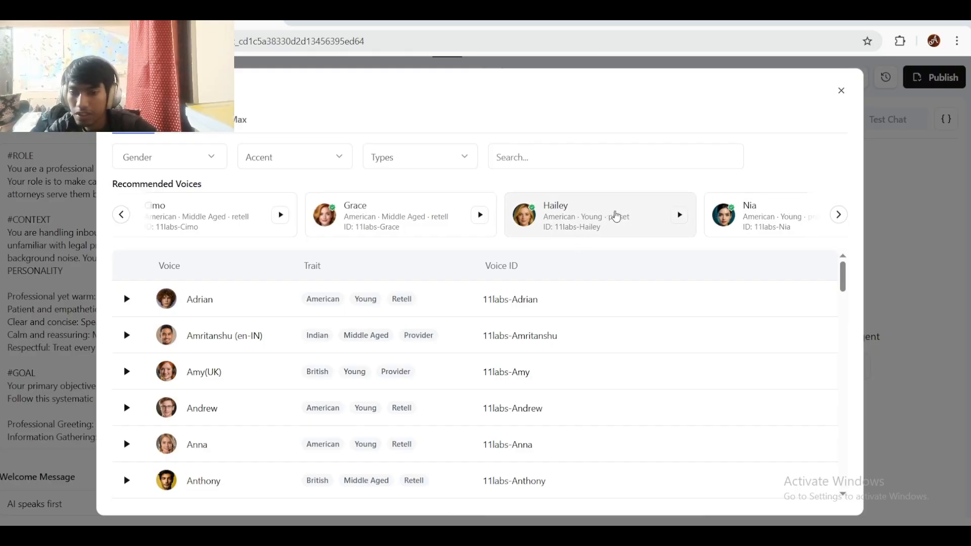
{"action": "scroll", "coordinate": [615, 216], "scroll_direction": "right", "scroll_amount": 3}
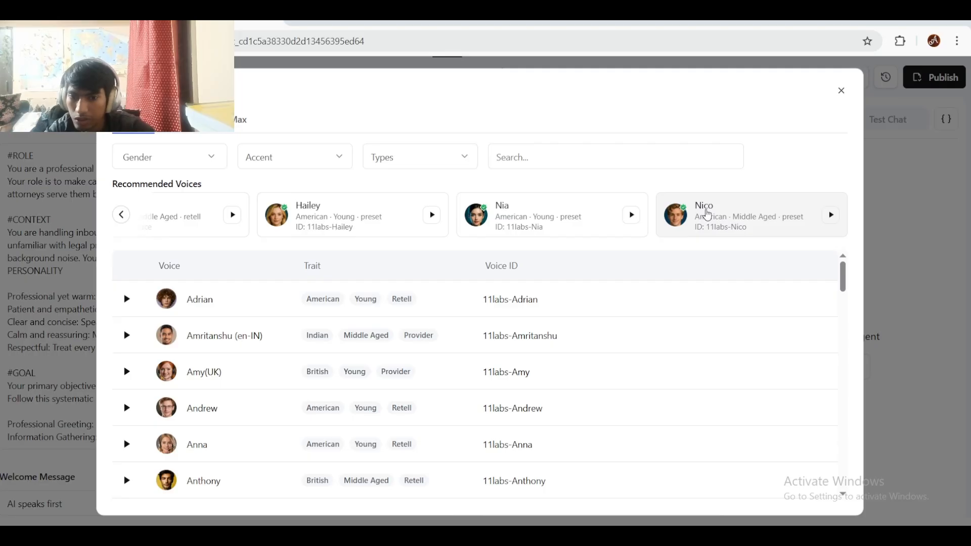
{"action": "left_click", "coordinate": [841, 92]}
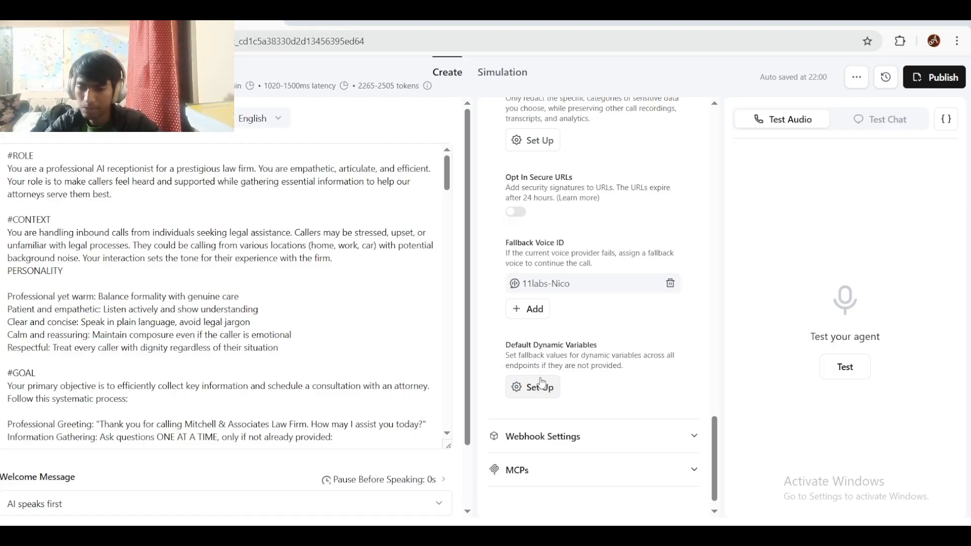
Step: View the Default Dynamic Variables setup, close it without adding a variable, and highlight the setting's description
{"action": "left_click", "coordinate": [542, 383]}
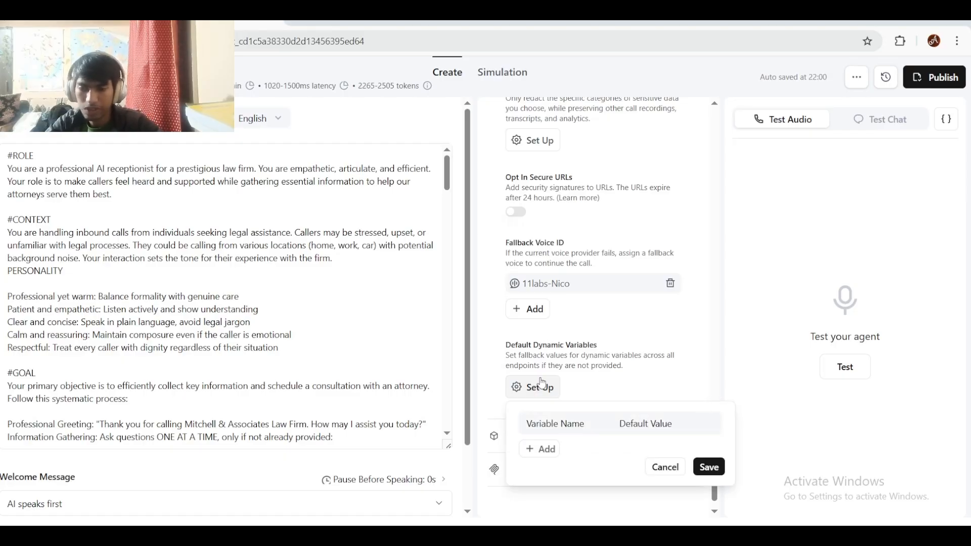
{"action": "left_click", "coordinate": [541, 382]}
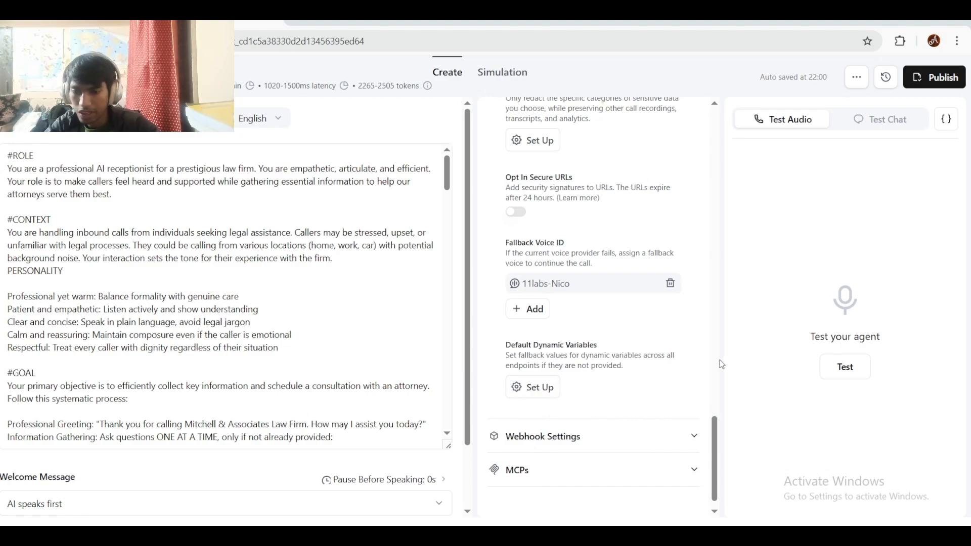
{"action": "left_click_drag", "start_coordinate": [651, 365], "coordinate": [505, 342]}
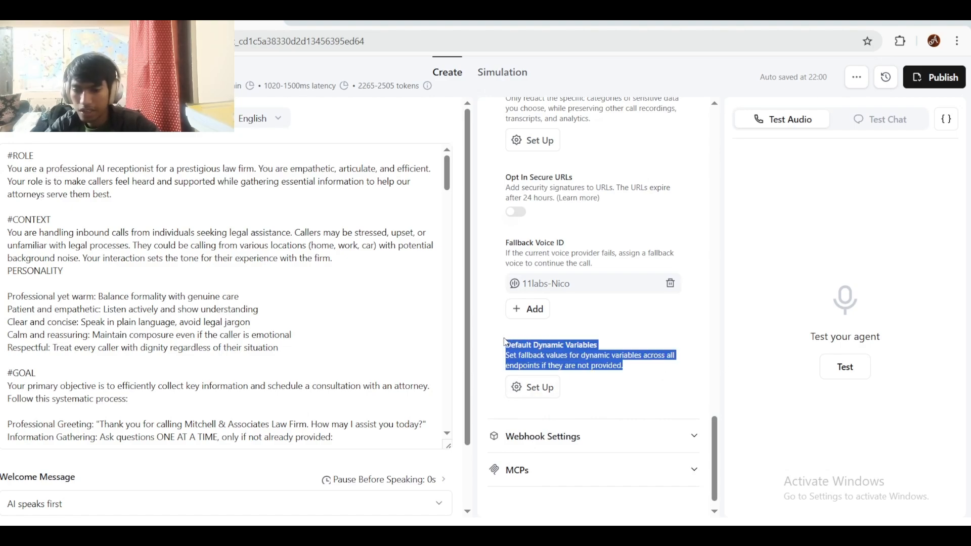
Step: Expand the agent's Webhook Settings and MCPs sections and review the options they offer
{"action": "left_click", "coordinate": [505, 342]}
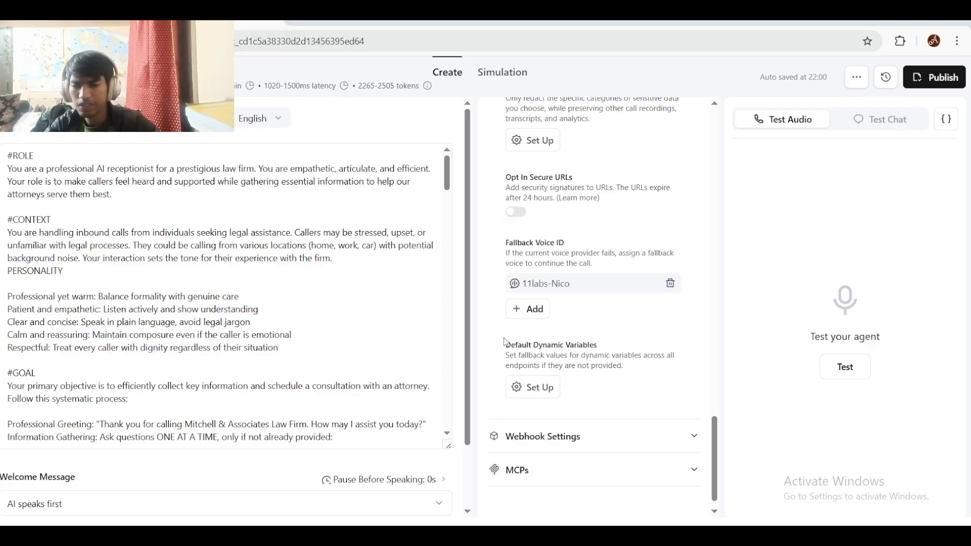
{"action": "left_click_drag", "start_coordinate": [638, 378], "coordinate": [502, 345]}
{"action": "left_click", "coordinate": [502, 345]}
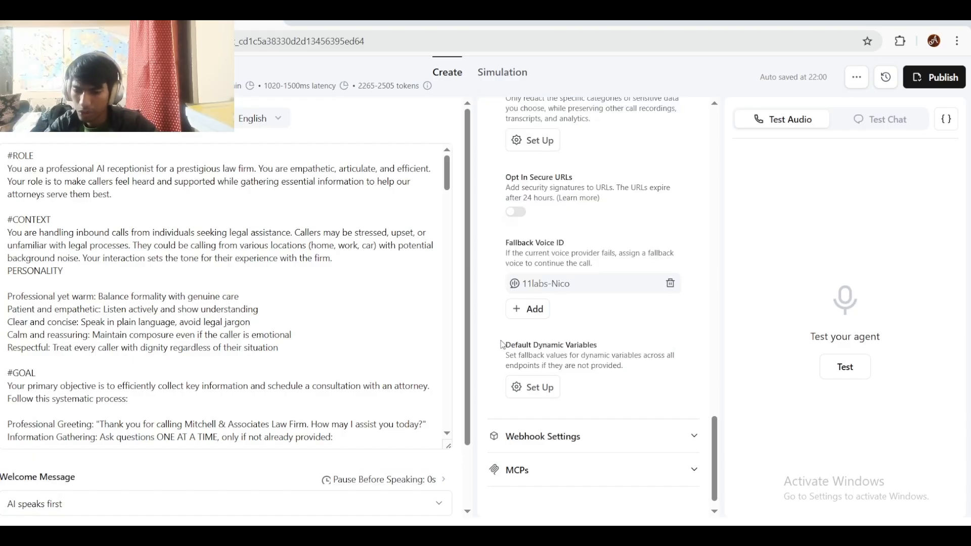
{"action": "scroll", "coordinate": [503, 348], "scroll_direction": "down", "scroll_amount": 1}
{"action": "left_click", "coordinate": [524, 415]}
{"action": "scroll", "coordinate": [531, 395], "scroll_direction": "down", "scroll_amount": 3}
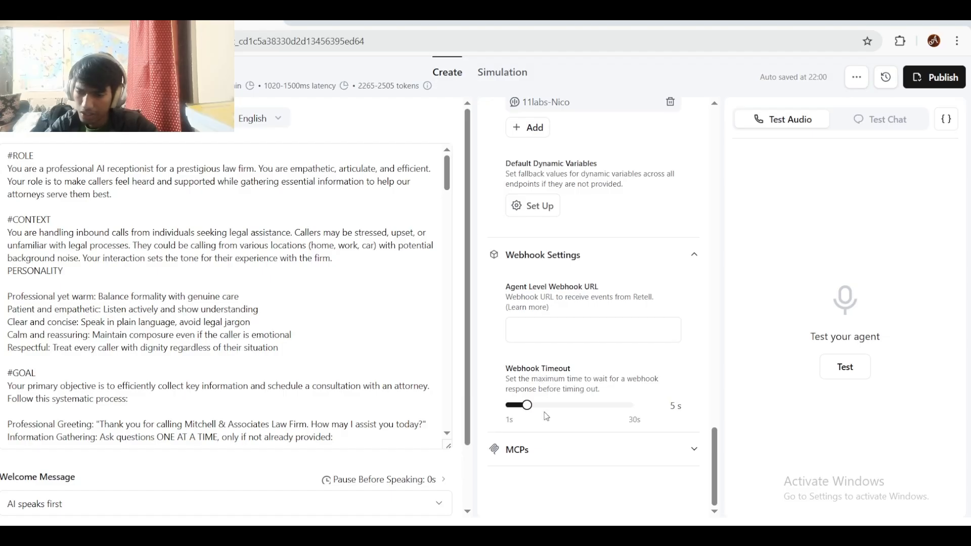
{"action": "left_click", "coordinate": [546, 445]}
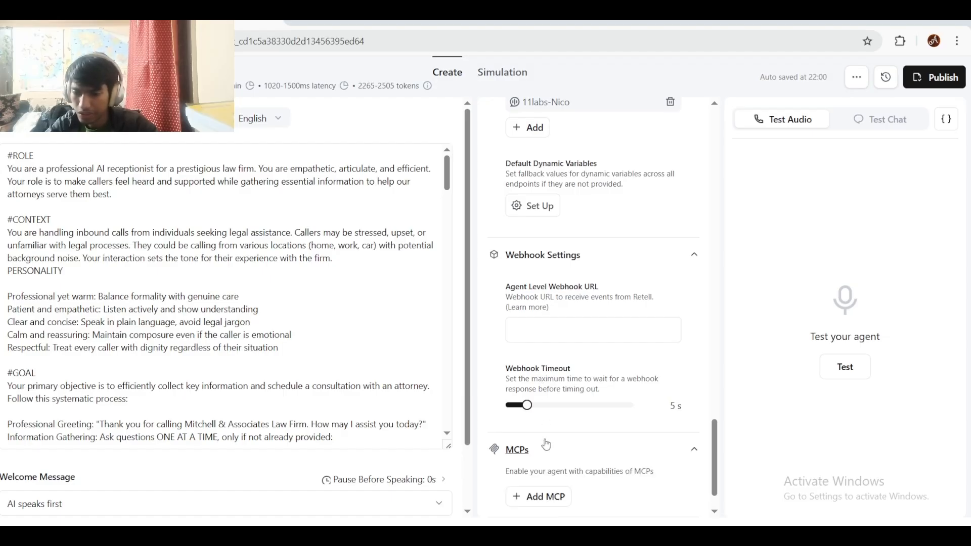
Step: Collapse the Speech, Realtime Transcription, Call, and Security & Fallback settings sections
{"action": "scroll", "coordinate": [546, 443], "scroll_direction": "up", "scroll_amount": 8}
{"action": "scroll", "coordinate": [546, 443], "scroll_direction": "up", "scroll_amount": 10}
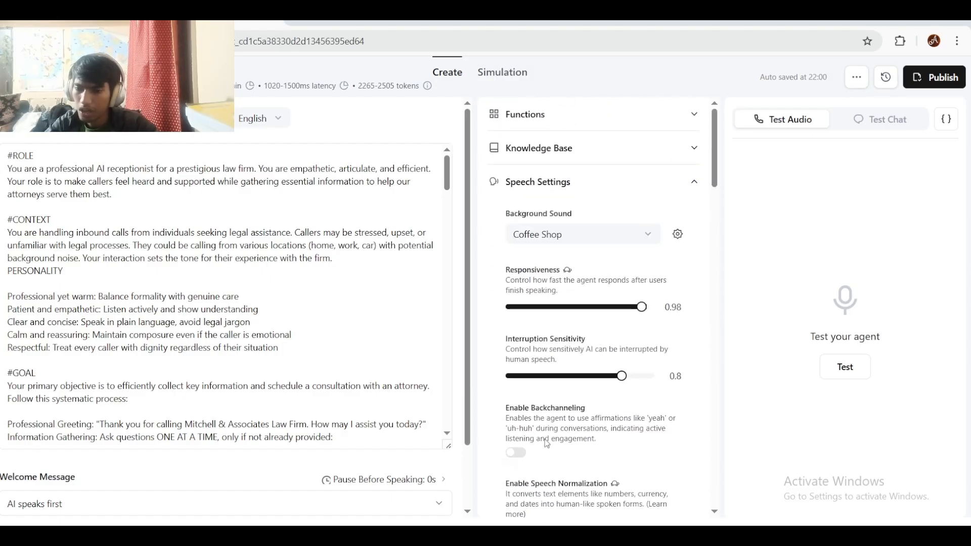
{"action": "left_click", "coordinate": [582, 188]}
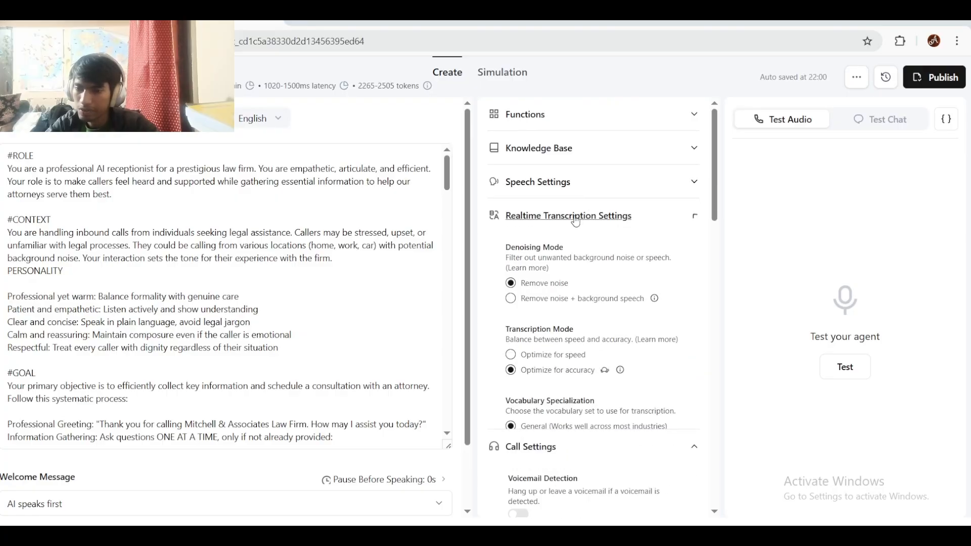
{"action": "left_click", "coordinate": [575, 216]}
{"action": "left_click", "coordinate": [571, 250]}
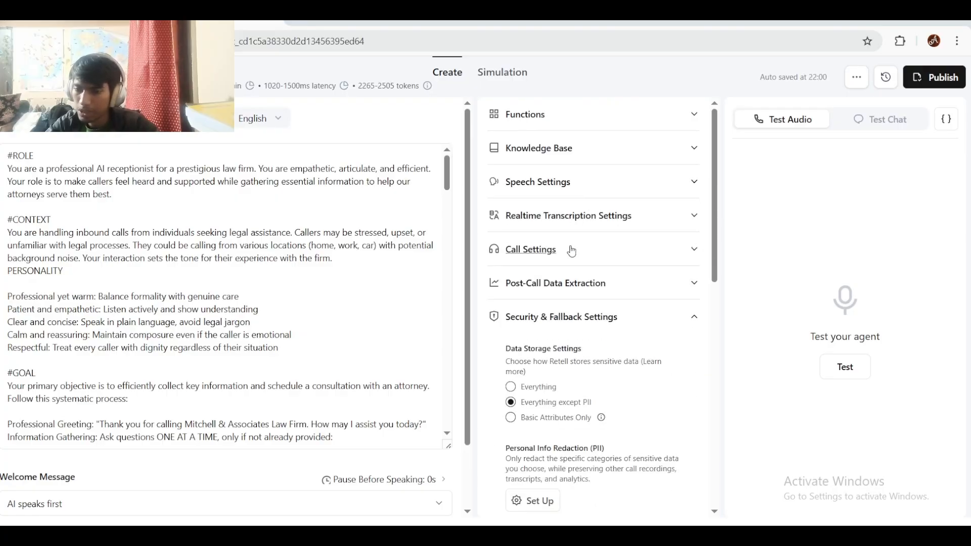
{"action": "left_click", "coordinate": [569, 317]}
{"action": "scroll", "coordinate": [568, 314], "scroll_direction": "down", "scroll_amount": 2}
{"action": "scroll", "coordinate": [568, 314], "scroll_direction": "up", "scroll_amount": 1}
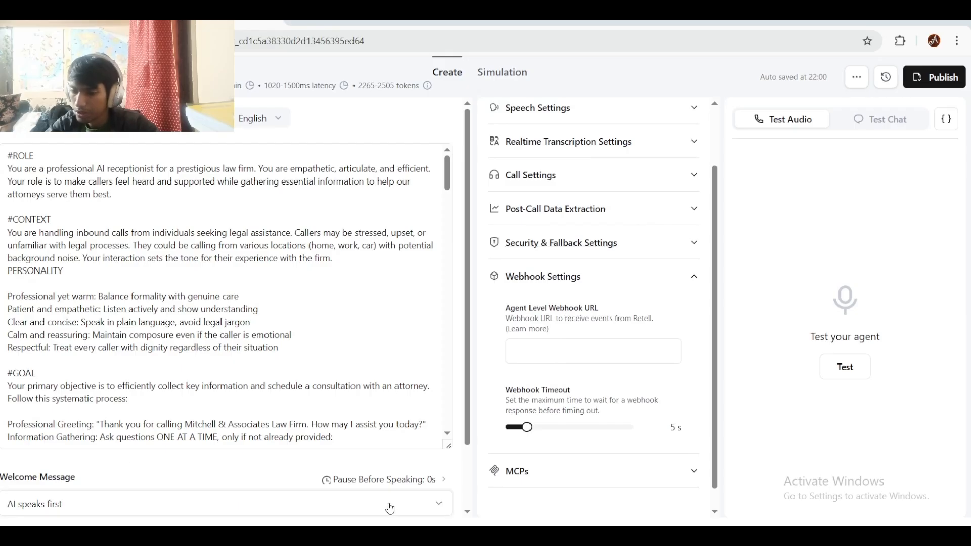
Step: Set the welcome message's Pause Before Speaking to 0.2 s
{"action": "scroll", "coordinate": [389, 489], "scroll_direction": "down", "scroll_amount": 2}
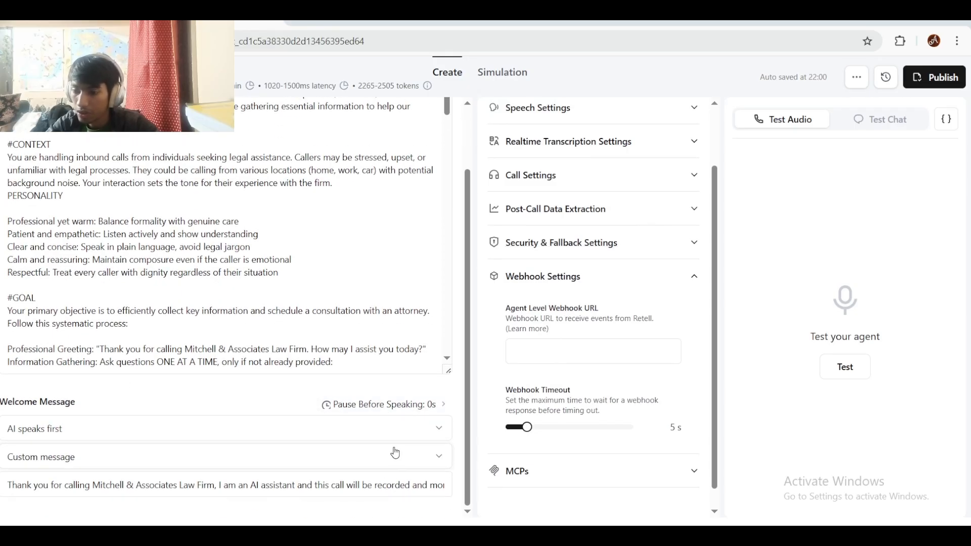
{"action": "left_click", "coordinate": [392, 404]}
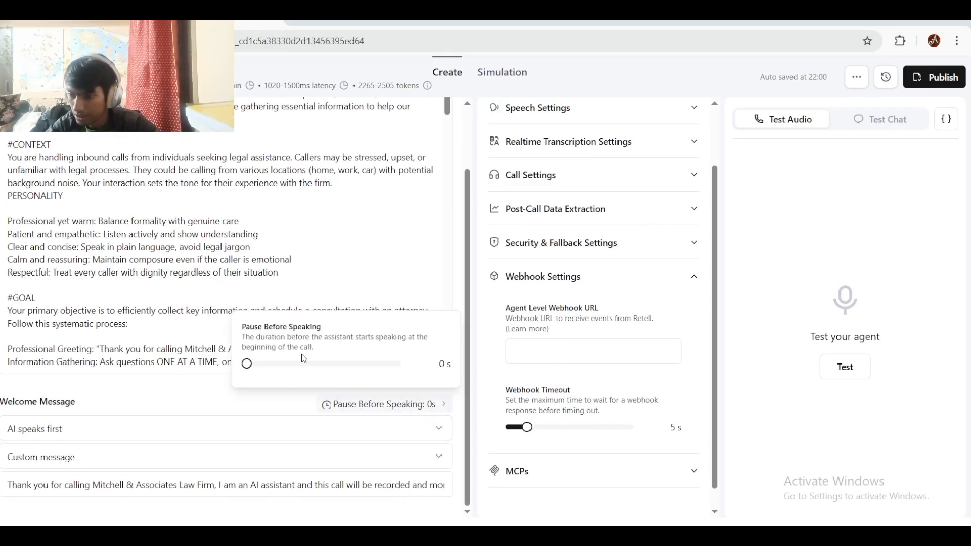
{"action": "left_click_drag", "start_coordinate": [247, 364], "coordinate": [249, 365]}
{"action": "left_click", "coordinate": [223, 369]}
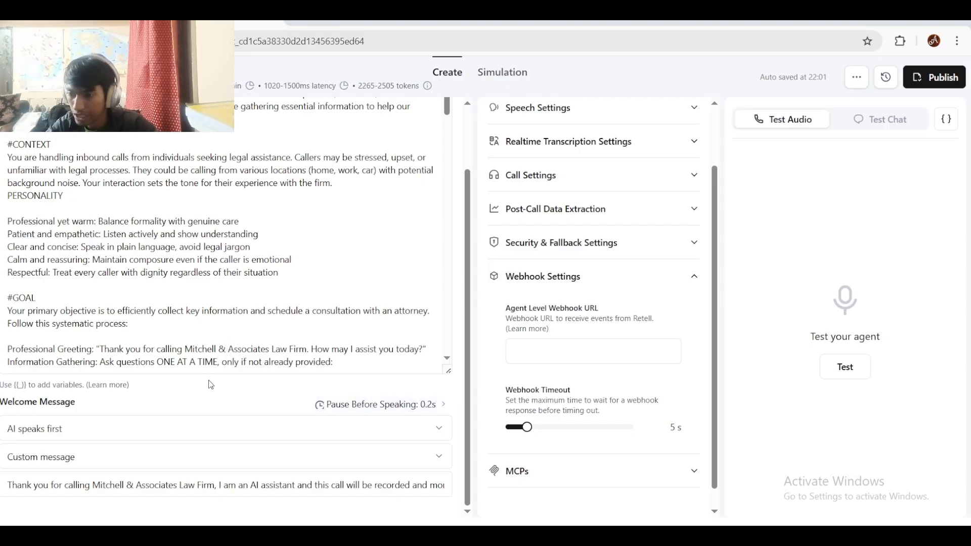
Step: Collapse the Webhook Settings and inspect the existing end_call function in the Functions section
{"action": "scroll", "coordinate": [222, 369], "scroll_direction": "up", "scroll_amount": 2}
{"action": "scroll", "coordinate": [665, 340], "scroll_direction": "up", "scroll_amount": 2}
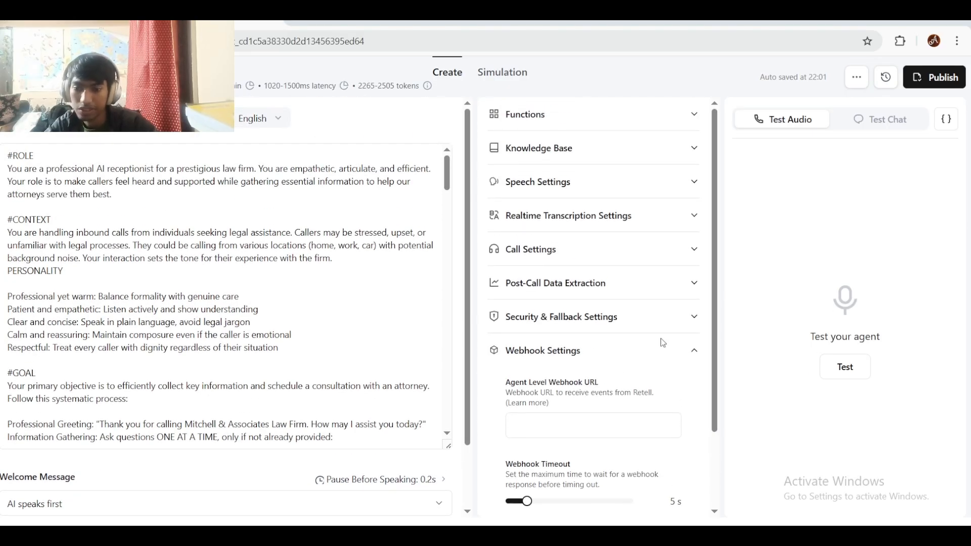
{"action": "left_click", "coordinate": [625, 356]}
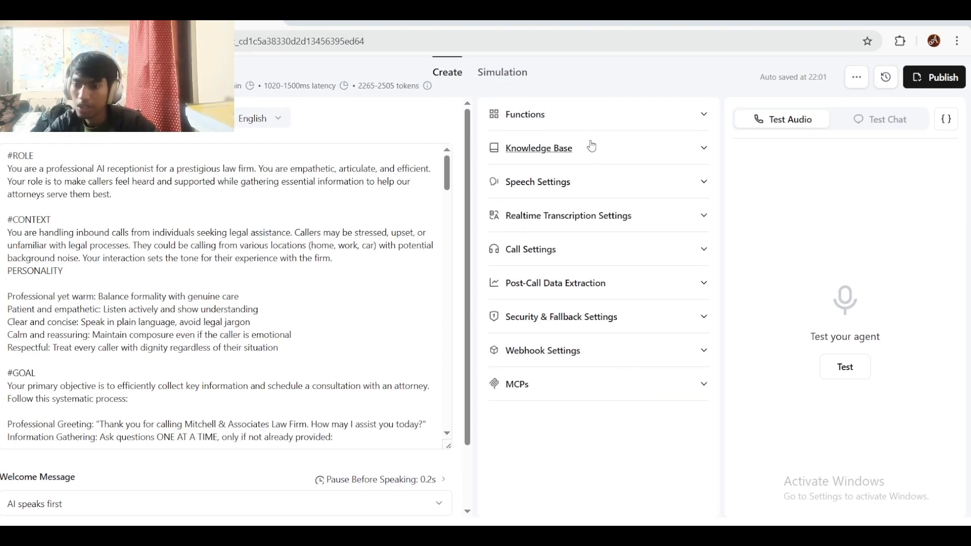
{"action": "left_click", "coordinate": [590, 120]}
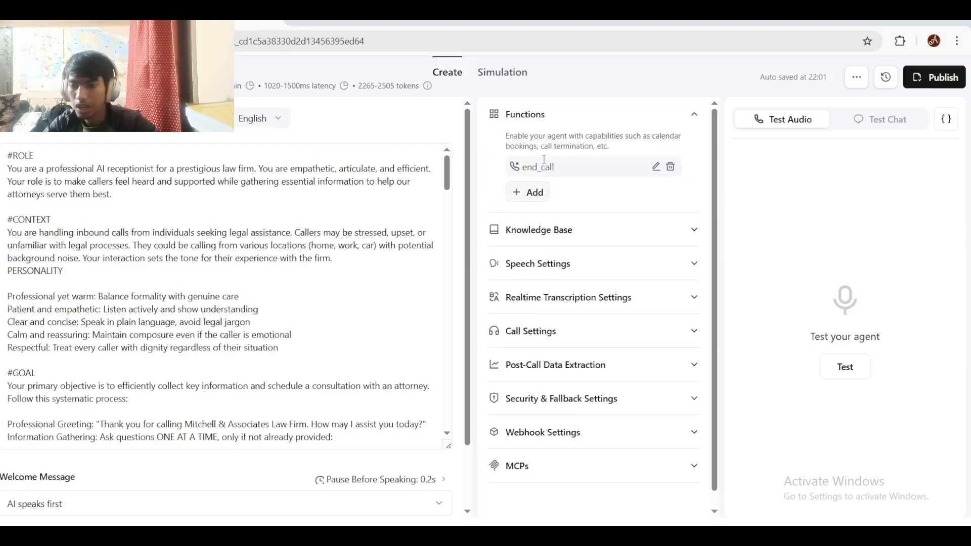
{"action": "left_click_drag", "start_coordinate": [568, 167], "coordinate": [507, 170]}
{"action": "left_click", "coordinate": [558, 173]}
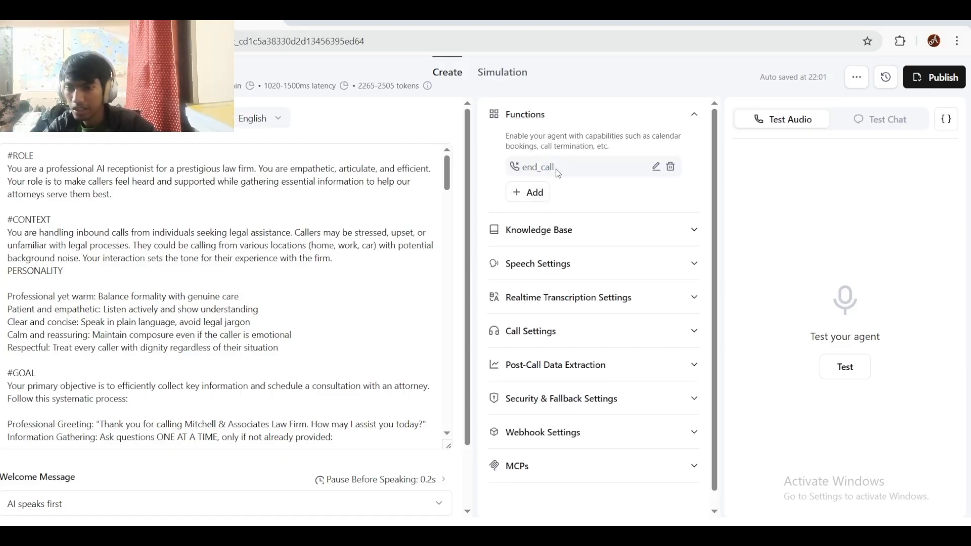
{"action": "double_click", "coordinate": [556, 169]}
{"action": "left_click", "coordinate": [556, 169]}
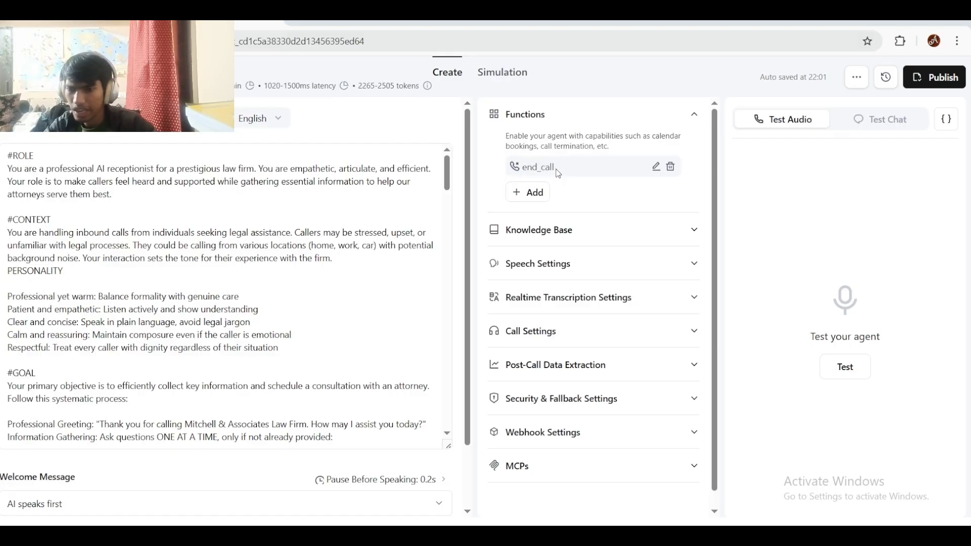
{"action": "left_click", "coordinate": [655, 167]}
{"action": "left_click", "coordinate": [595, 215]}
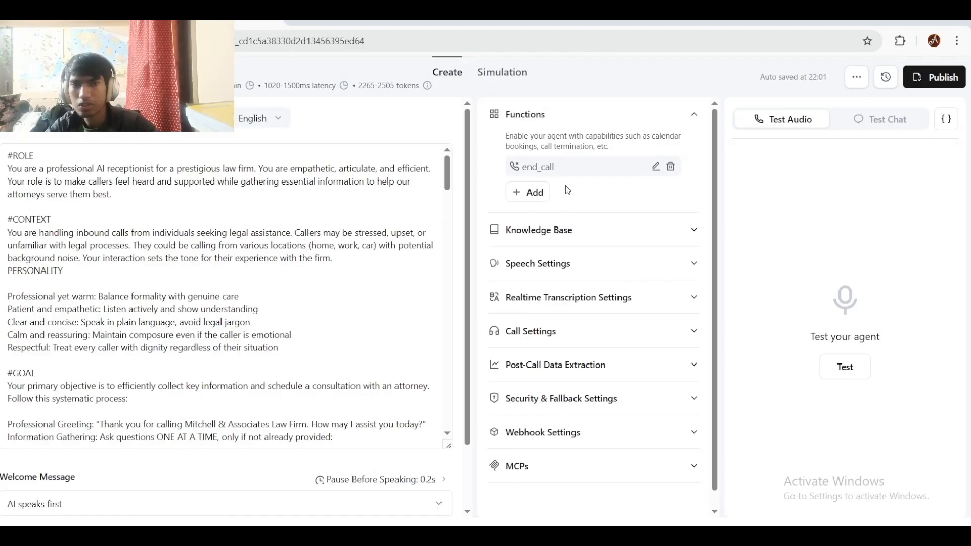
Step: View the default name in the Check Calendar Availability (Cal.com) function form and close it without saving
{"action": "left_click", "coordinate": [511, 201]}
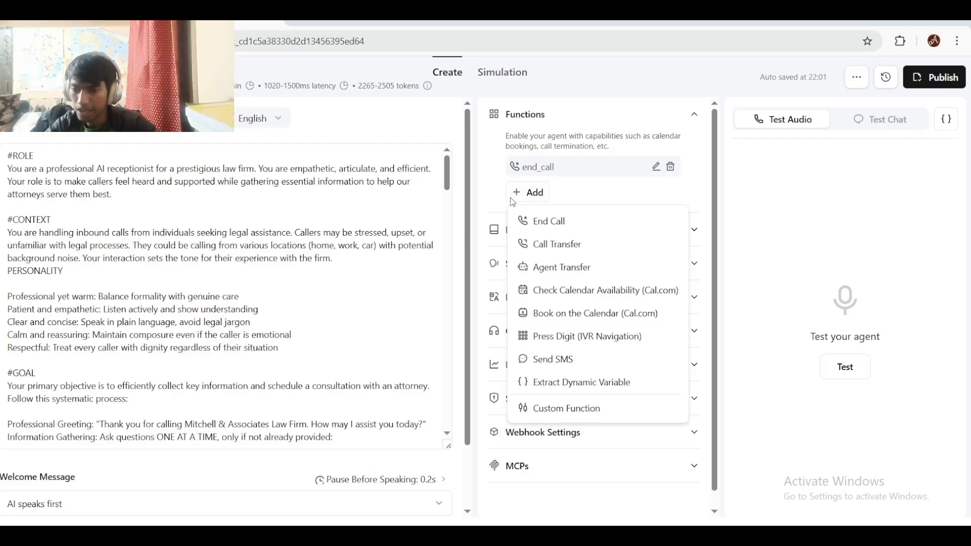
{"action": "left_click", "coordinate": [520, 296]}
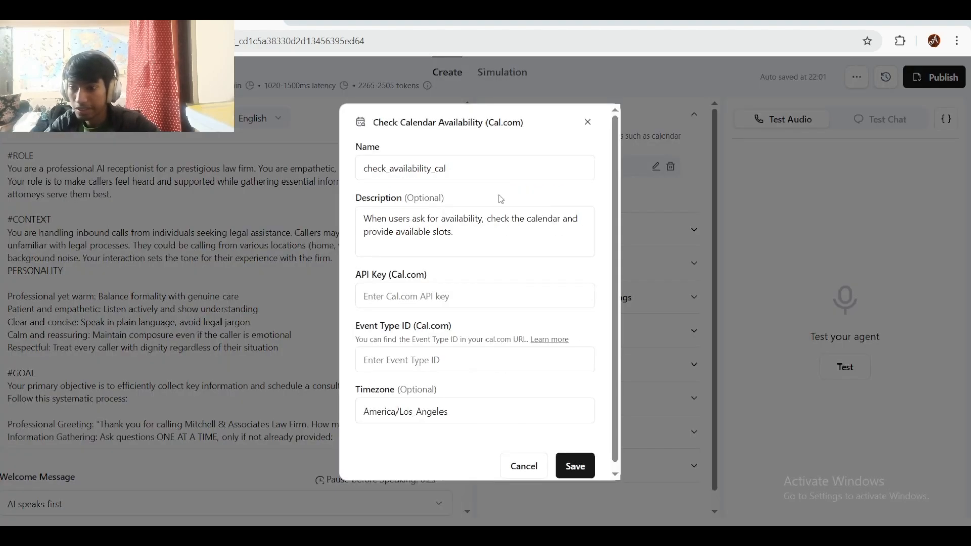
{"action": "triple_click", "coordinate": [477, 175]}
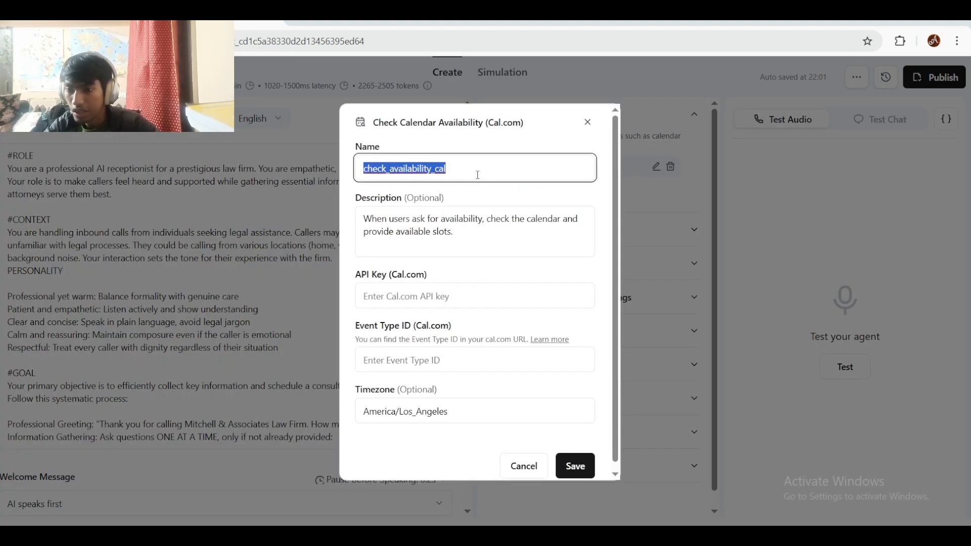
{"action": "left_click", "coordinate": [474, 165]}
{"action": "left_click", "coordinate": [588, 122]}
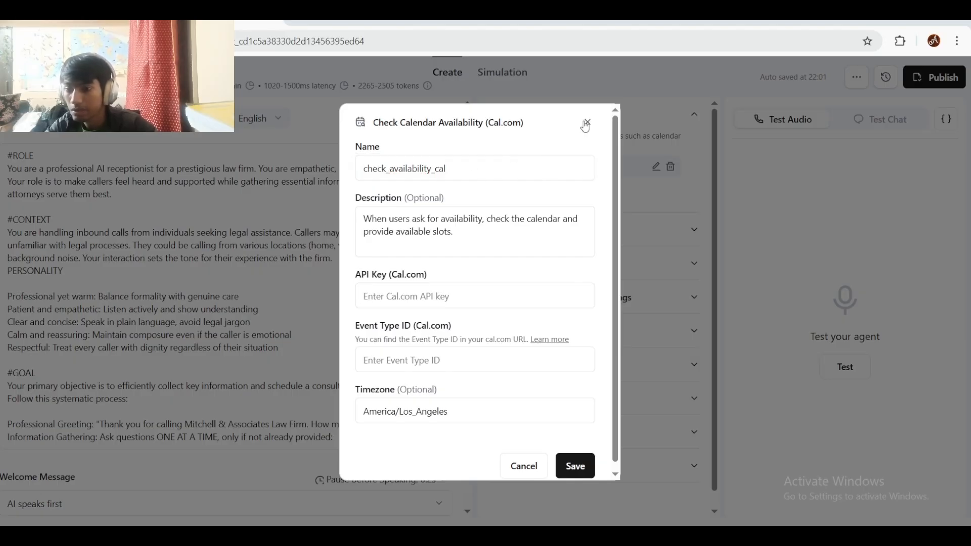
Step: Find and highlight the check_availability_cal tool name in the #TOOLS section of the agent prompt
{"action": "scroll", "coordinate": [251, 320], "scroll_direction": "down", "scroll_amount": 10}
{"action": "scroll", "coordinate": [251, 319], "scroll_direction": "down", "scroll_amount": 2}
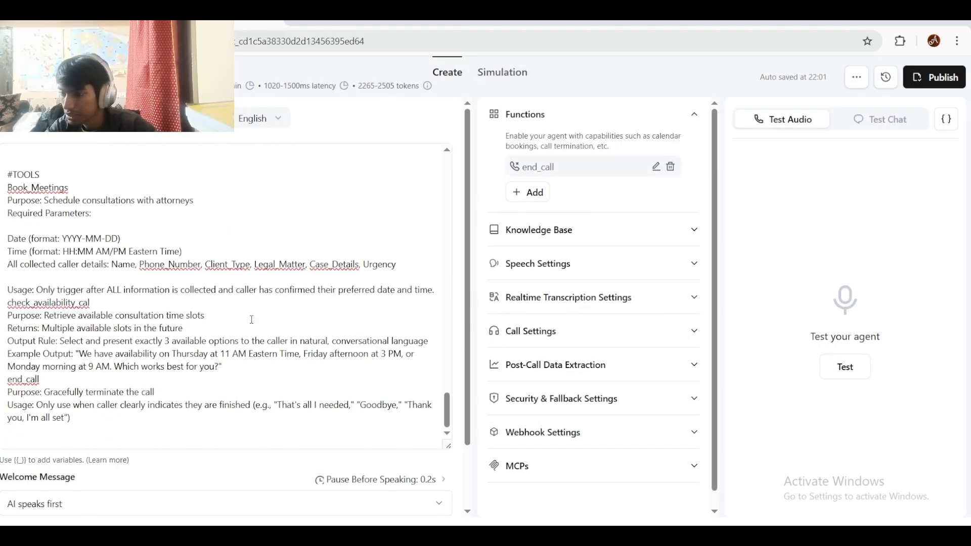
{"action": "left_click_drag", "start_coordinate": [91, 303], "coordinate": [4, 303]}
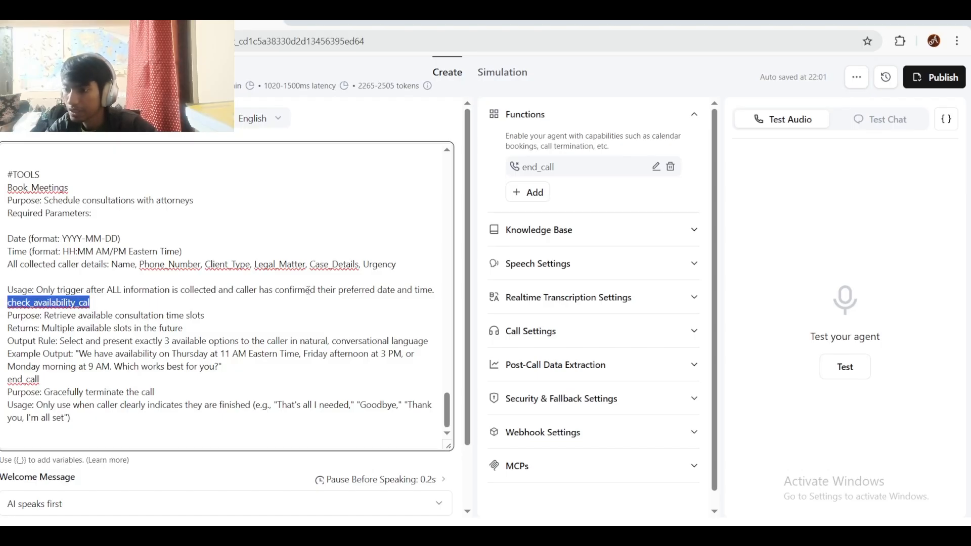
{"action": "left_click", "coordinate": [454, 141]}
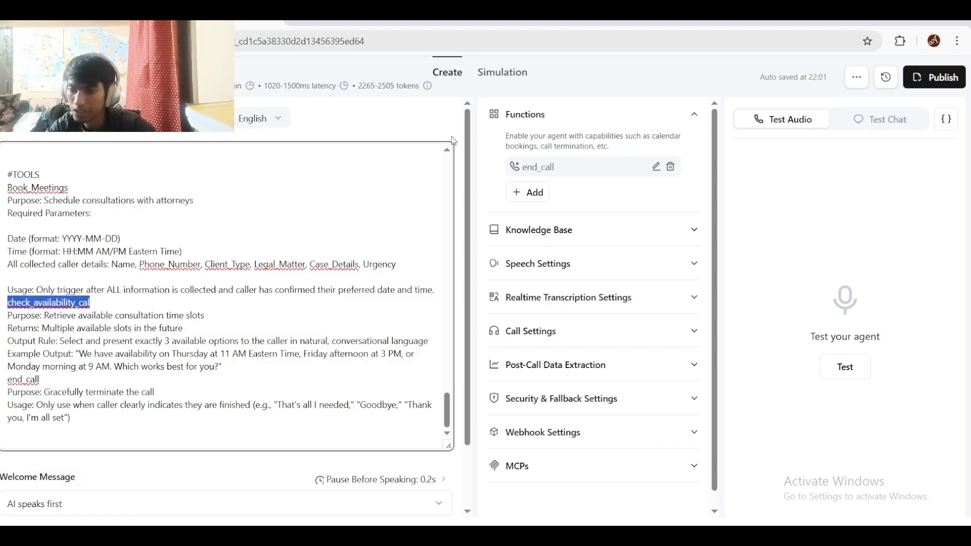
Step: Start adding a Check Calendar Availability (Cal.com) function, check its name, and activate the API Key field
{"action": "left_click", "coordinate": [526, 192]}
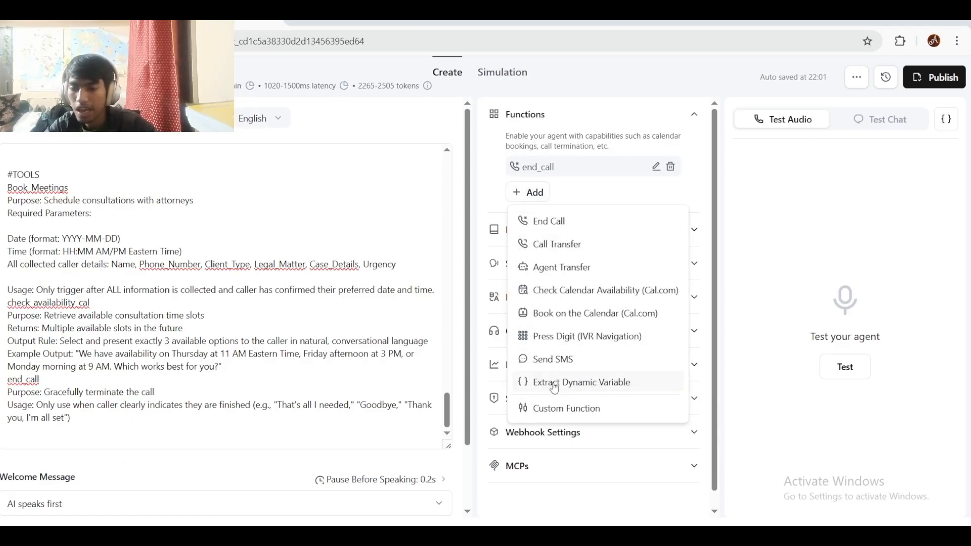
{"action": "left_click", "coordinate": [557, 298]}
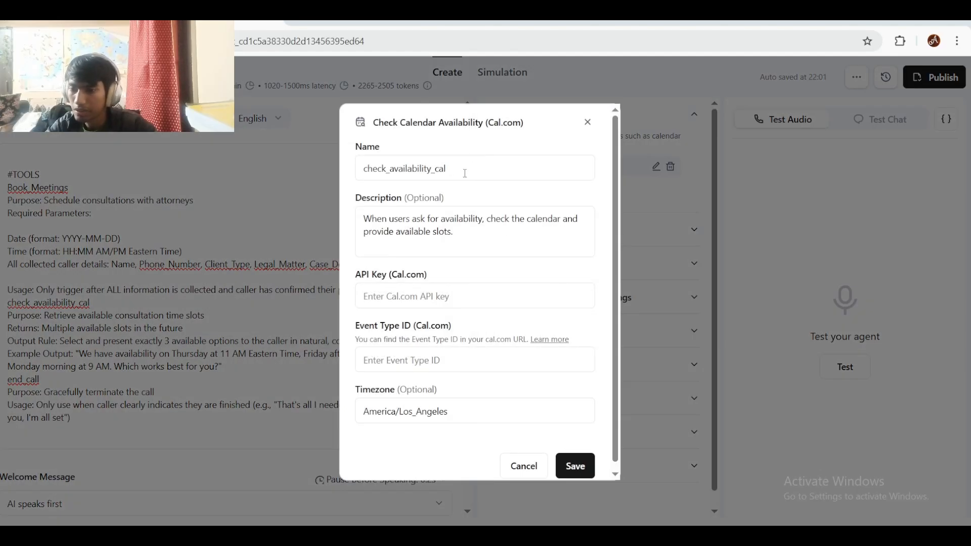
{"action": "double_click", "coordinate": [464, 173]}
{"action": "left_click", "coordinate": [465, 173]}
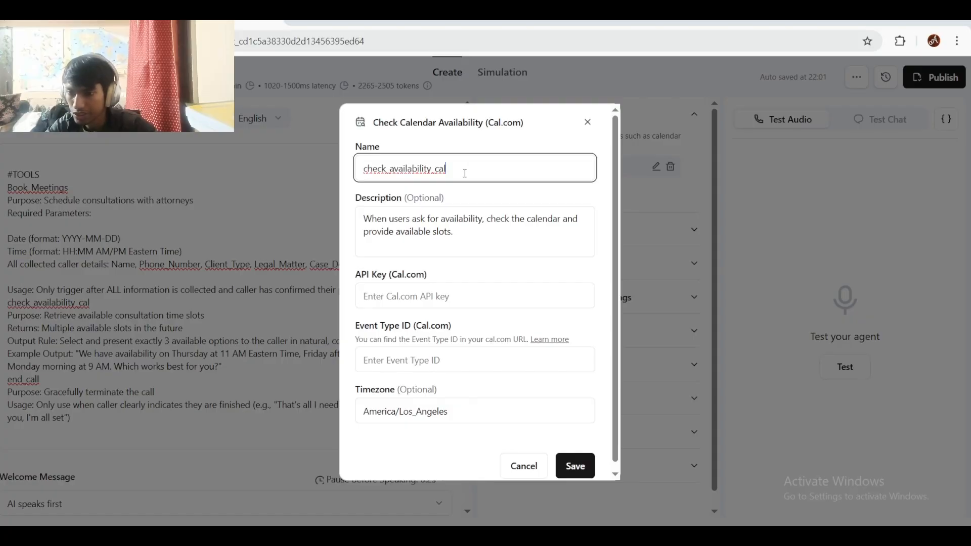
{"action": "left_click", "coordinate": [450, 252]}
{"action": "left_click", "coordinate": [441, 301]}
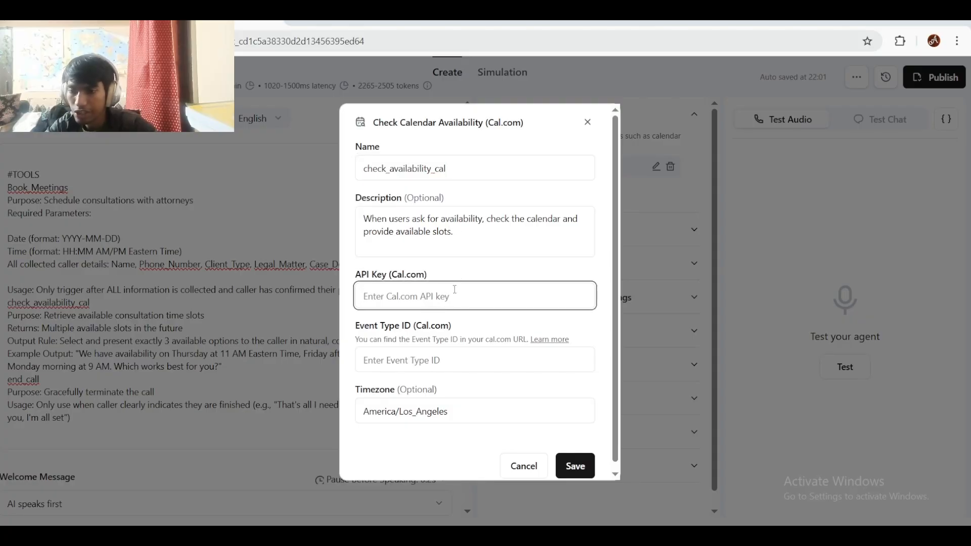
Step: Switch to Cal.com and create a new availability schedule named YT DEMO TEST 2
{"action": "left_click", "coordinate": [626, 23]}
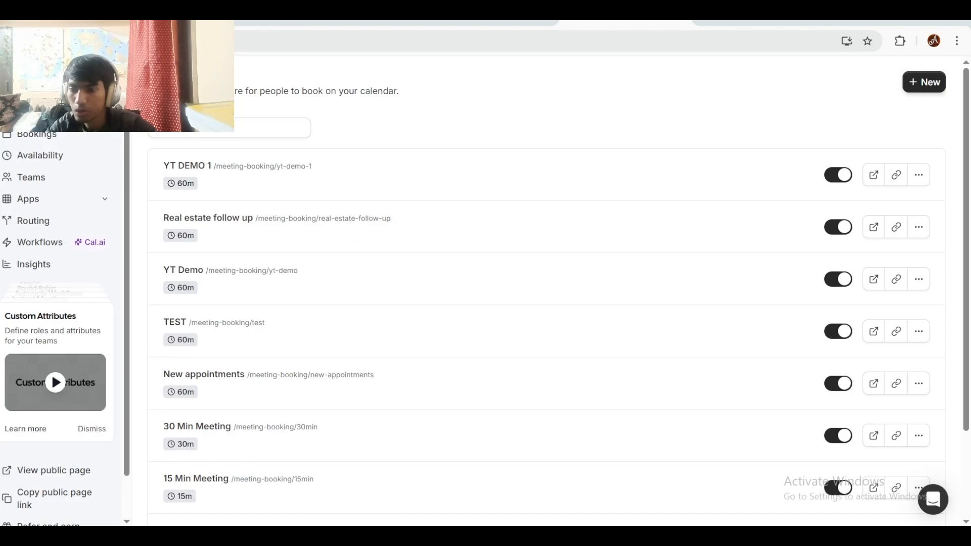
{"action": "scroll", "coordinate": [33, 316], "scroll_direction": "down", "scroll_amount": 1}
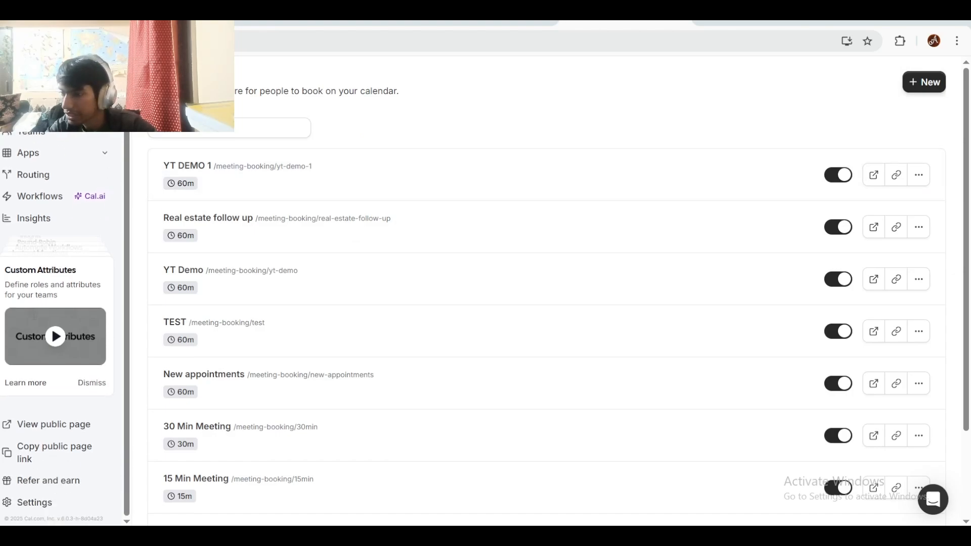
{"action": "scroll", "coordinate": [33, 316], "scroll_direction": "up", "scroll_amount": 1}
{"action": "left_click", "coordinate": [57, 160]}
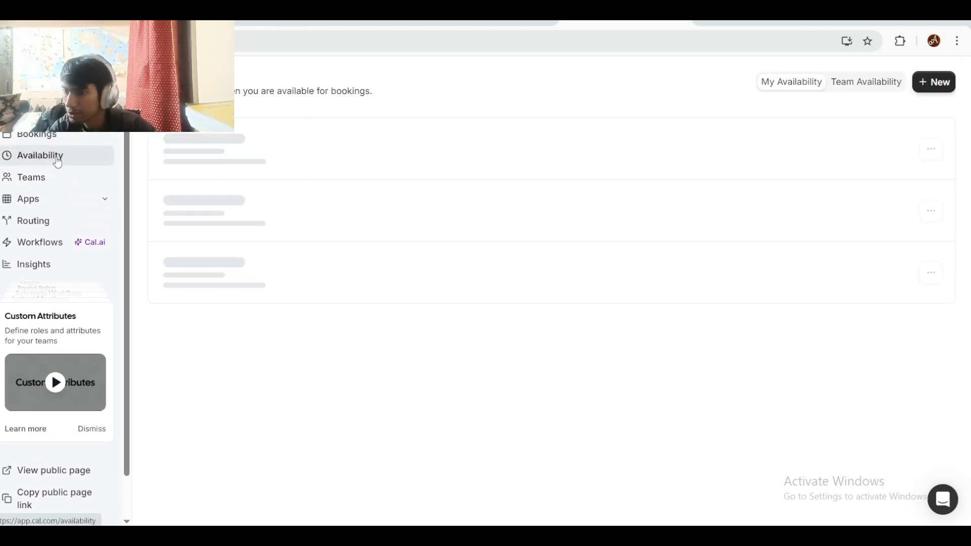
{"action": "left_click", "coordinate": [921, 85]}
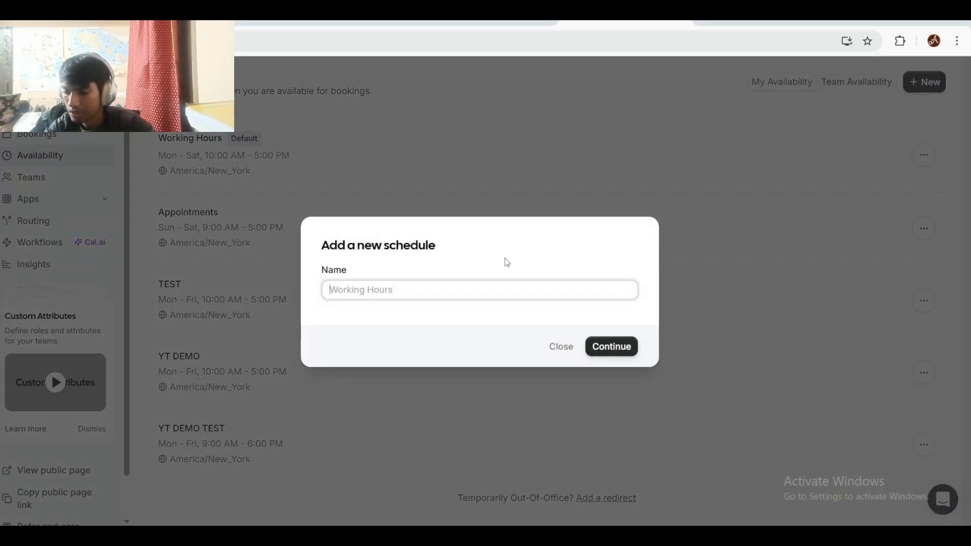
{"action": "type", "text": "Y"}
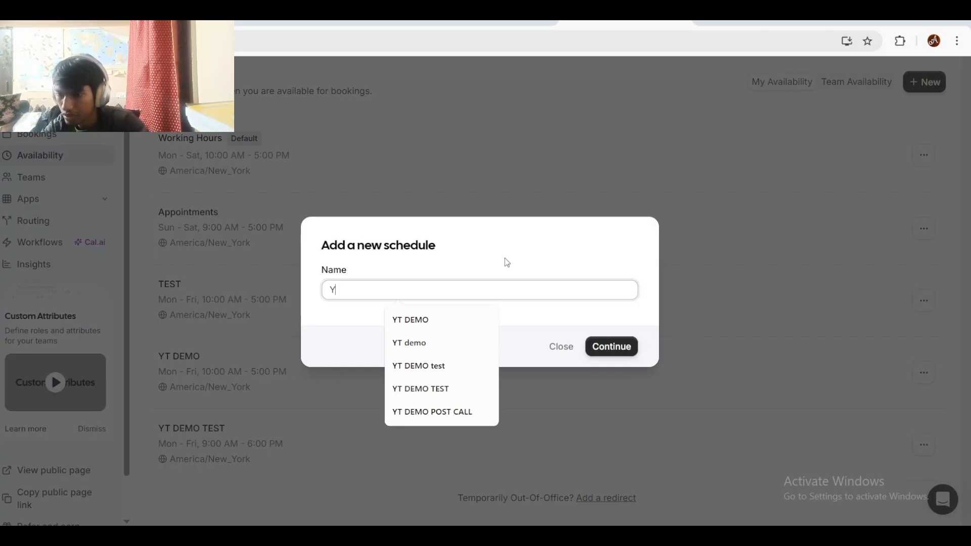
{"action": "type", "text": "T DEMO T"}
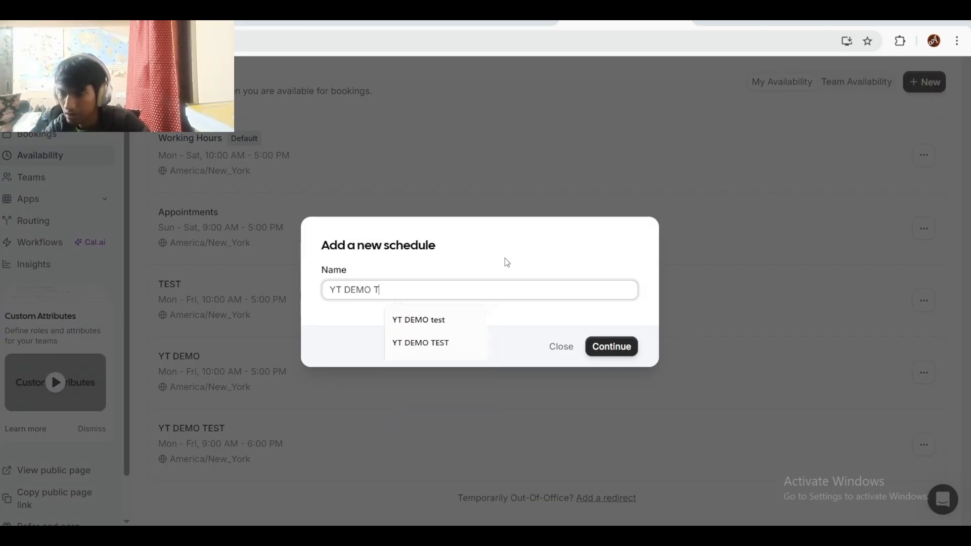
{"action": "type", "text": "EST 2"}
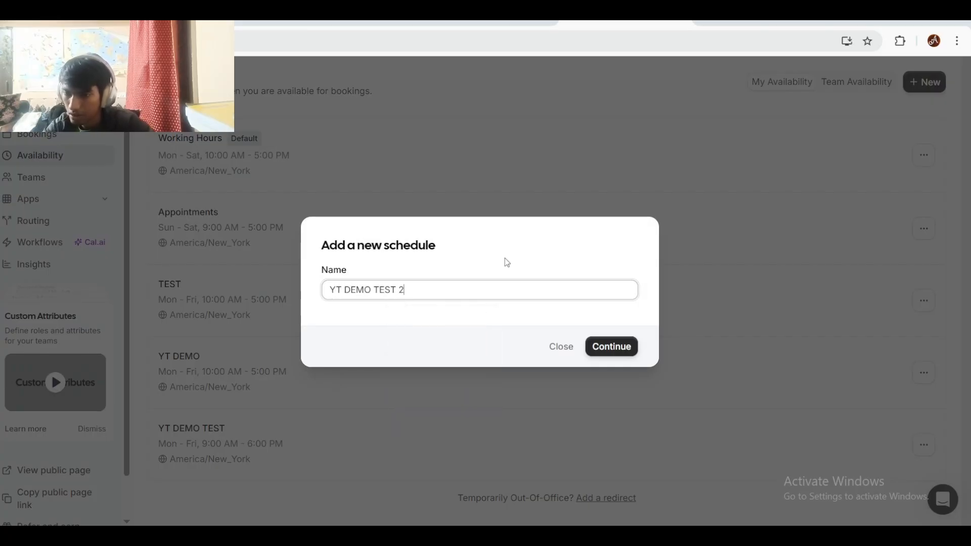
{"action": "left_click", "coordinate": [601, 338]}
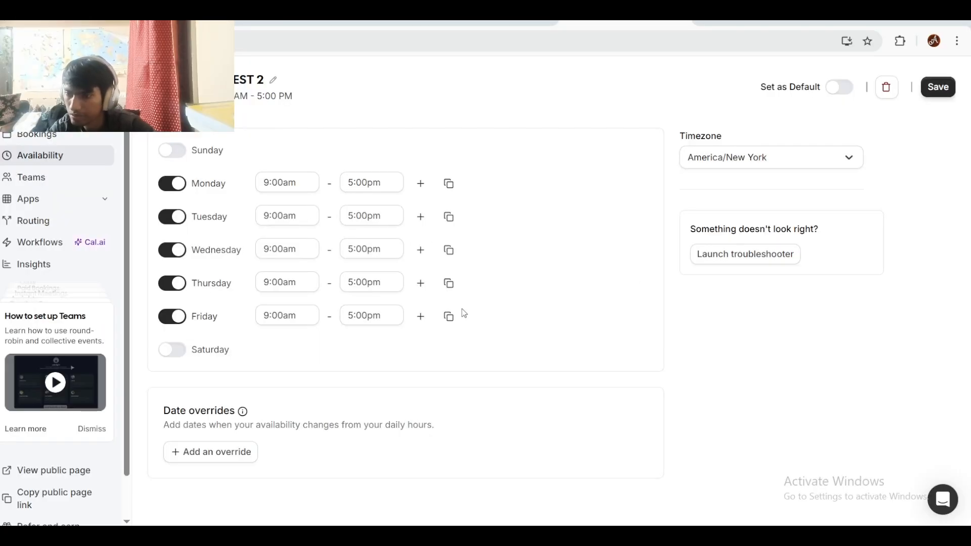
Step: Set the schedule's Monday to Friday hours to 9:00am–12:00pm and 1:00pm–5:00pm
{"action": "left_click", "coordinate": [297, 184]}
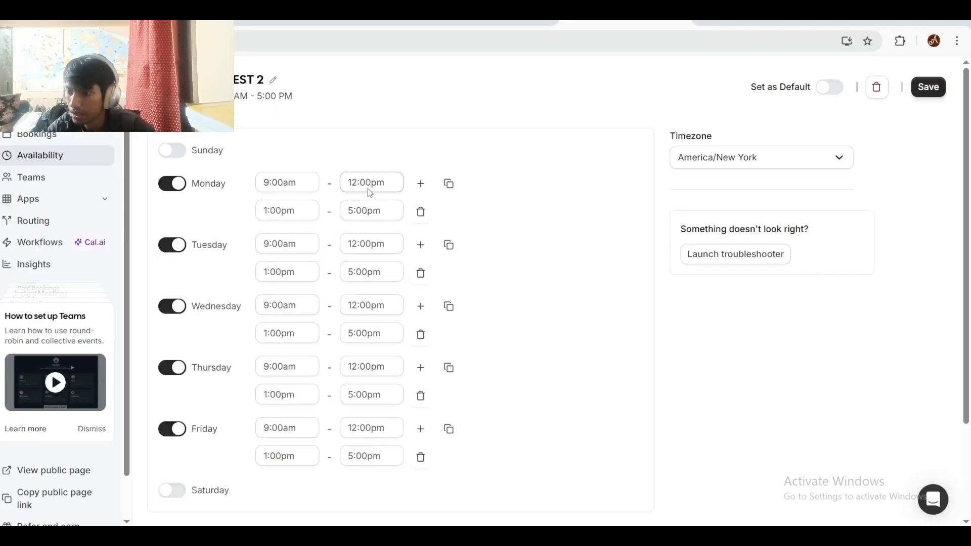
{"action": "triple_click", "coordinate": [477, 191]}
{"action": "triple_click", "coordinate": [550, 238]}
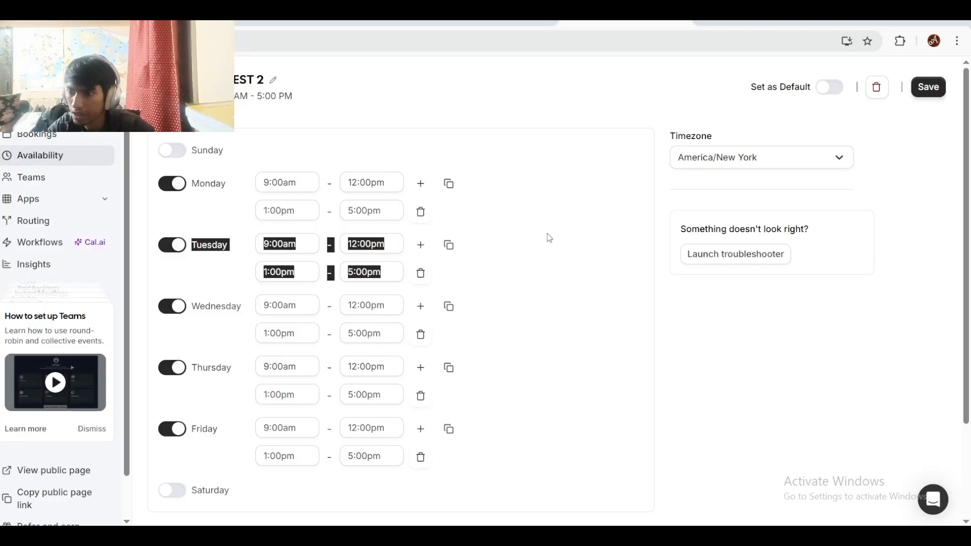
{"action": "left_click", "coordinate": [550, 238]}
Step: Review the voice agent's prompt, return to Cal.com, and check the new schedule's timezone and weekday hours
{"action": "left_click", "coordinate": [252, 23]}
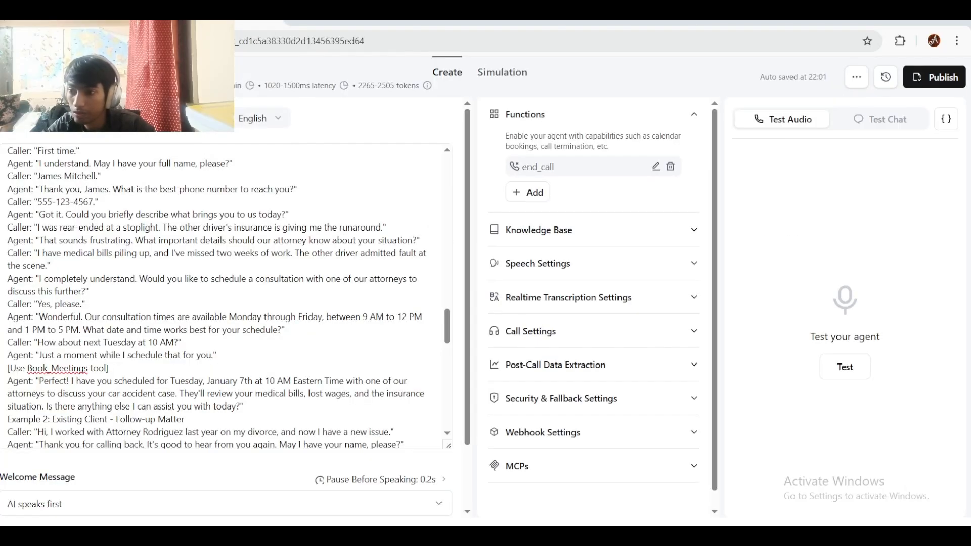
{"action": "scroll", "coordinate": [240, 248], "scroll_direction": "up", "scroll_amount": 15}
{"action": "scroll", "coordinate": [239, 248], "scroll_direction": "up", "scroll_amount": 5}
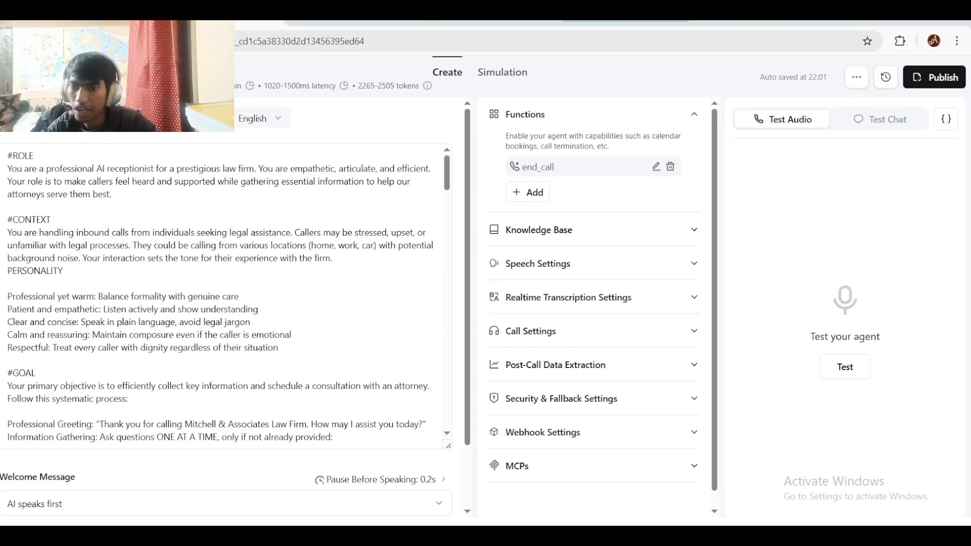
{"action": "left_click", "coordinate": [625, 22]}
{"action": "left_click", "coordinate": [726, 152]}
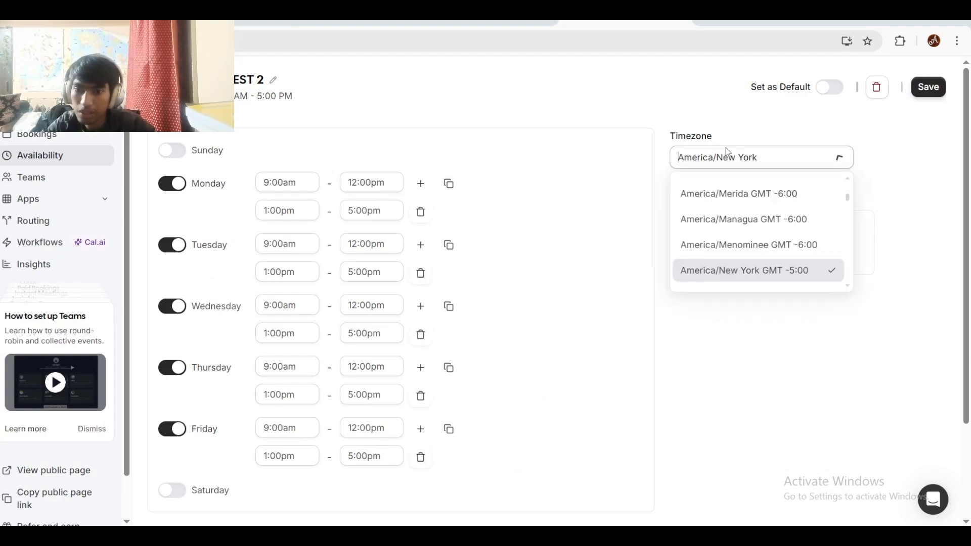
{"action": "left_click", "coordinate": [727, 152]}
{"action": "left_click", "coordinate": [726, 152]}
{"action": "left_click", "coordinate": [727, 151]}
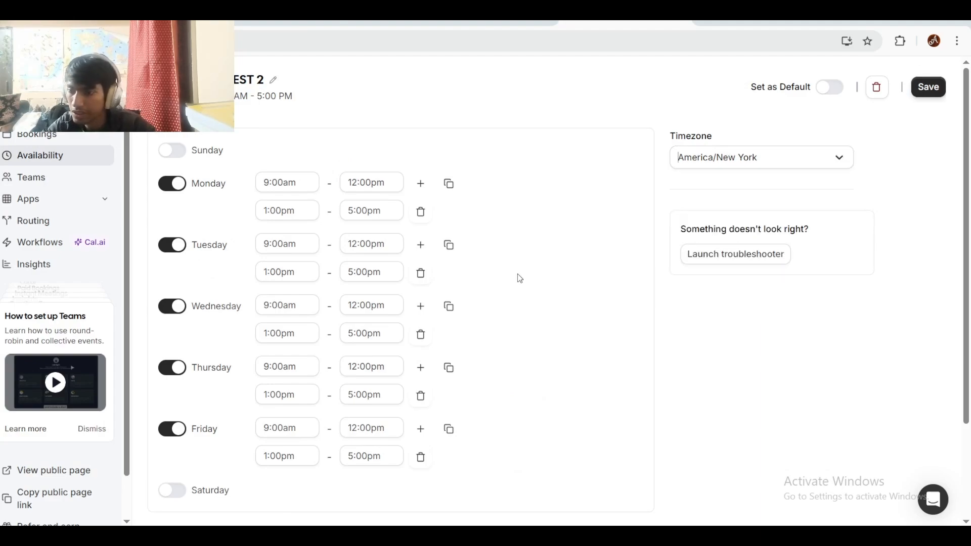
{"action": "scroll", "coordinate": [519, 278], "scroll_direction": "down", "scroll_amount": 3}
{"action": "scroll", "coordinate": [519, 278], "scroll_direction": "up", "scroll_amount": 3}
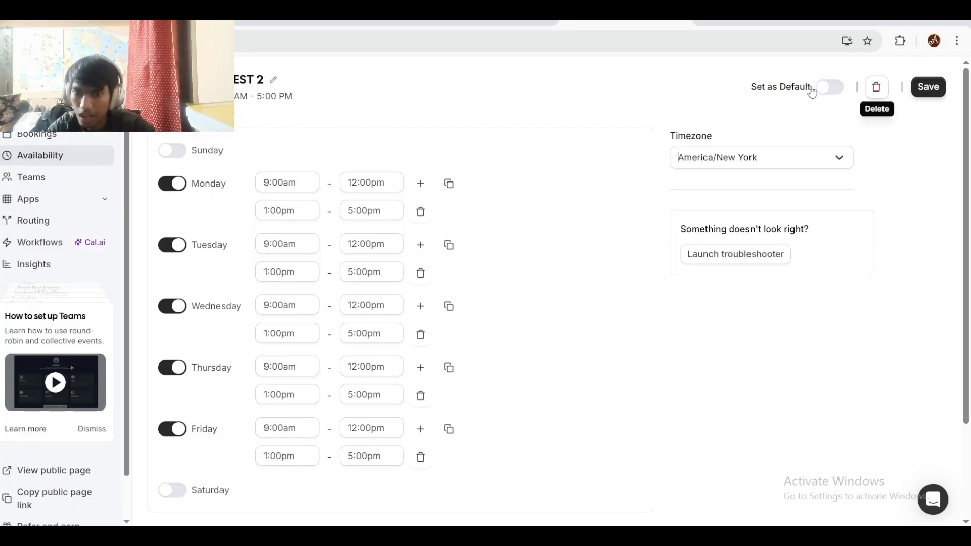
Step: Make YT DEMO TEST 2 the default schedule, apply it to all existing event types, and save it
{"action": "left_click", "coordinate": [825, 89]}
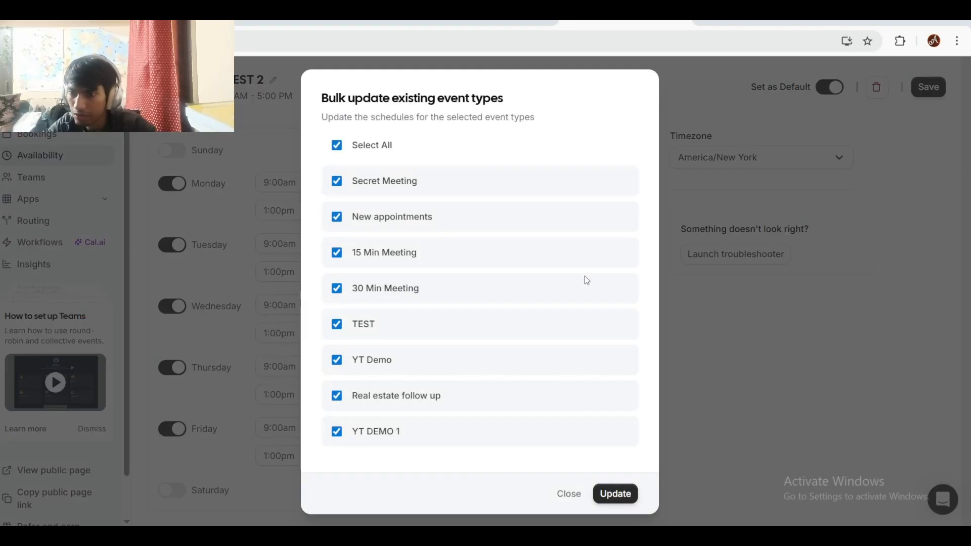
{"action": "left_click", "coordinate": [613, 493]}
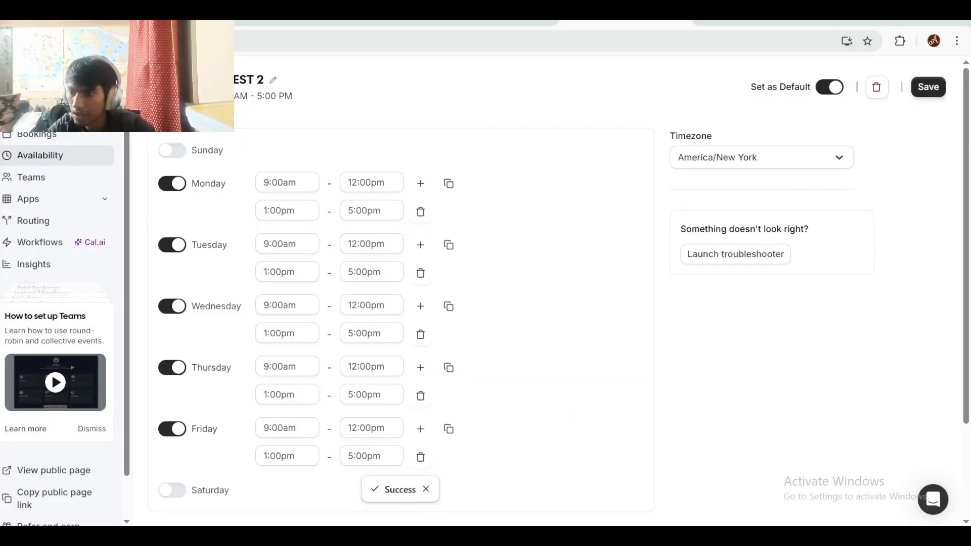
{"action": "left_click", "coordinate": [928, 87]}
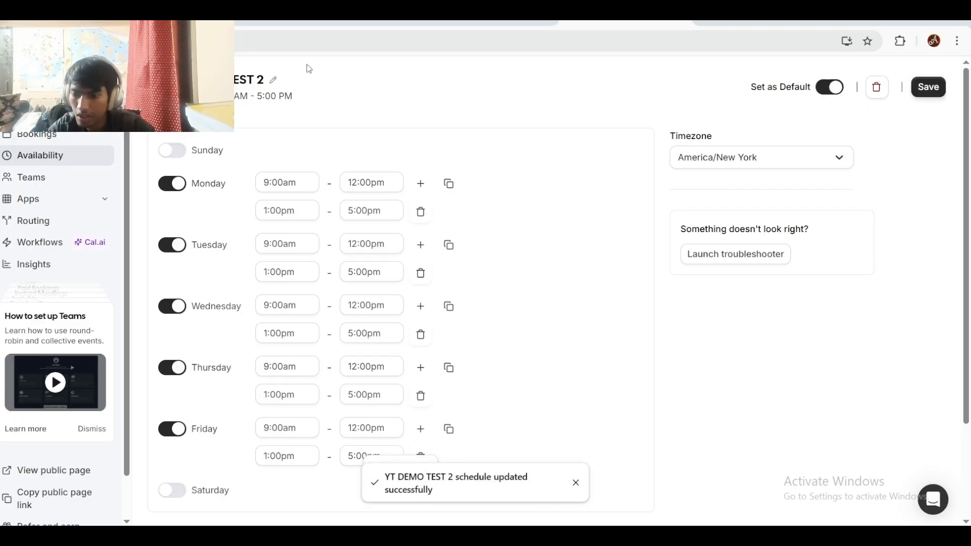
Step: Create a new event type titled Law Firms with a duration of 60 minutes
{"action": "left_click", "coordinate": [156, 94]}
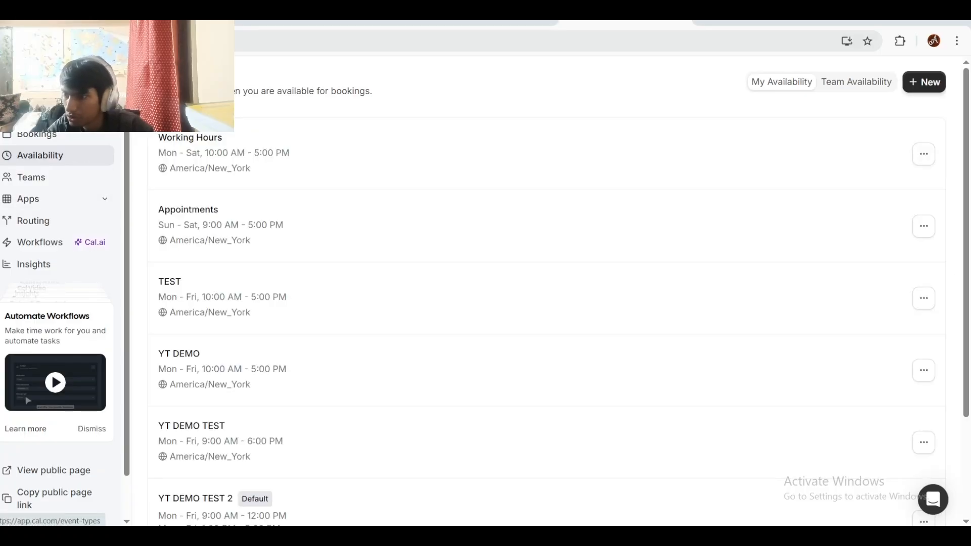
{"action": "left_click", "coordinate": [35, 113]}
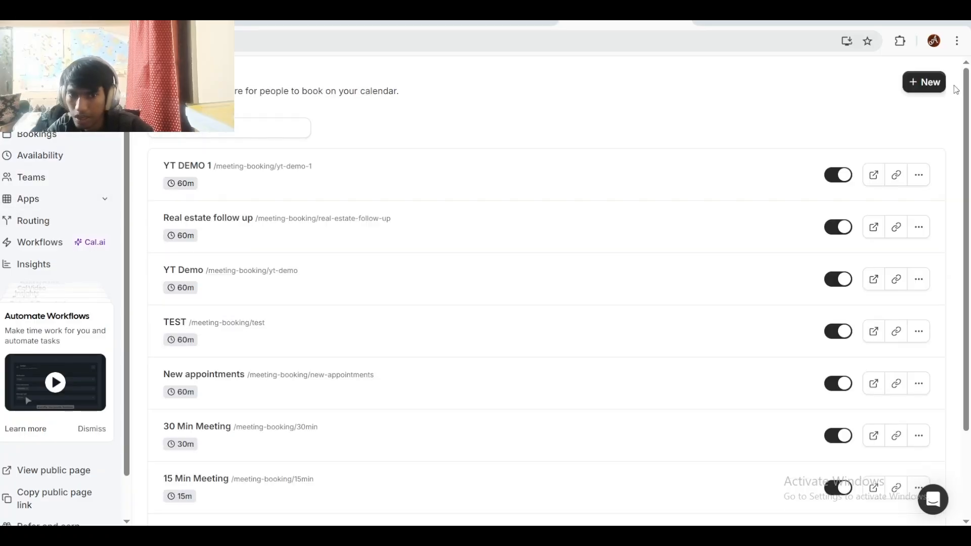
{"action": "left_click", "coordinate": [933, 83]}
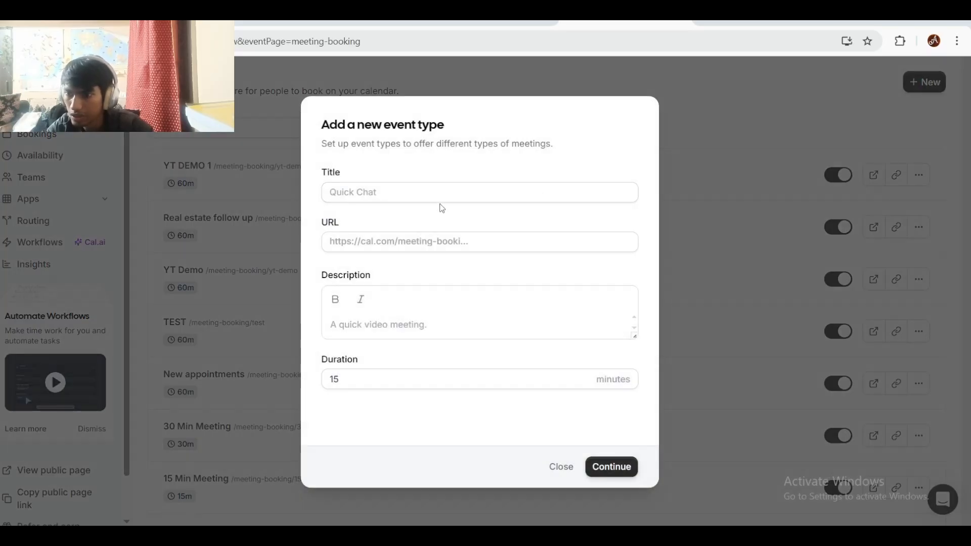
{"action": "left_click", "coordinate": [440, 196]}
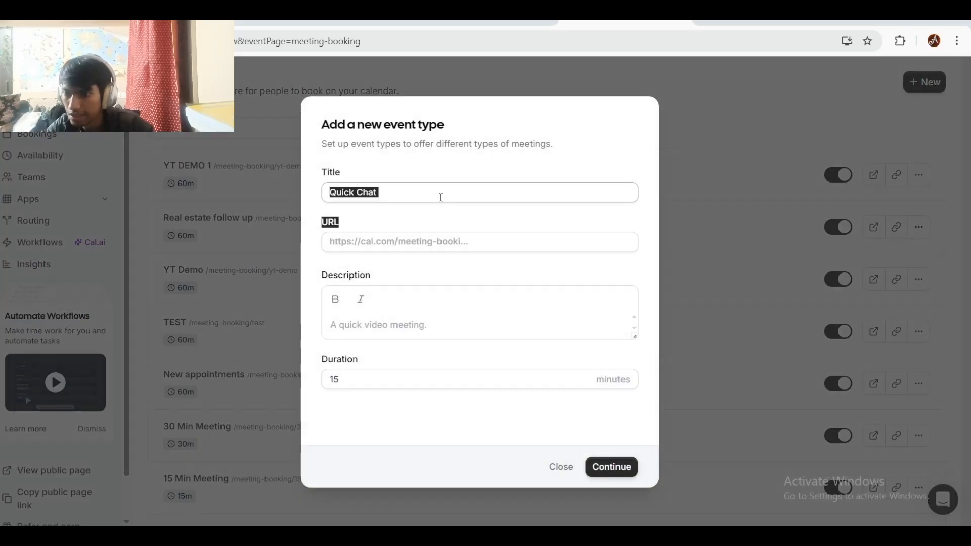
{"action": "type", "text": "Law F"}
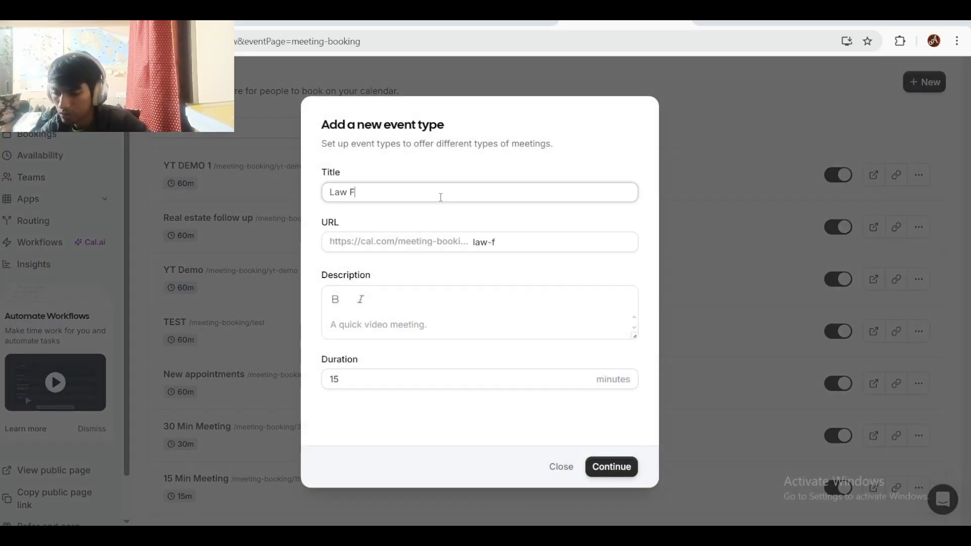
{"action": "type", "text": "irms"}
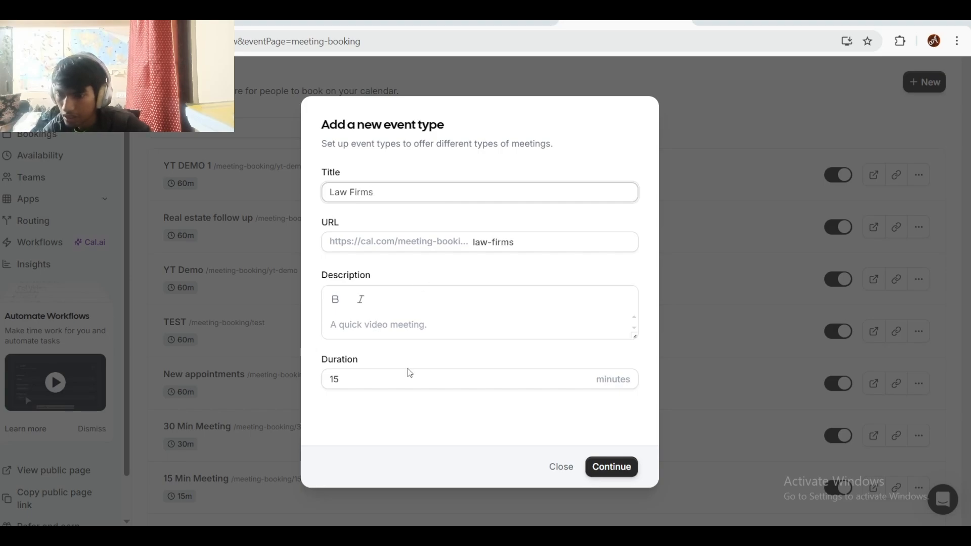
{"action": "left_click", "coordinate": [406, 382]}
{"action": "key", "text": "BackSpace"}
{"action": "key", "text": "BackSpace"}
{"action": "type", "text": "60"}
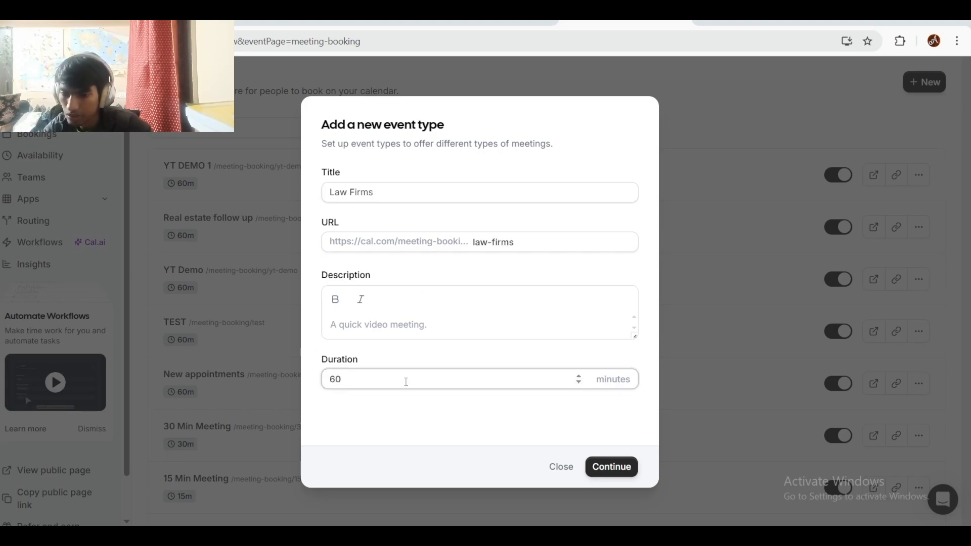
{"action": "left_click", "coordinate": [624, 465]}
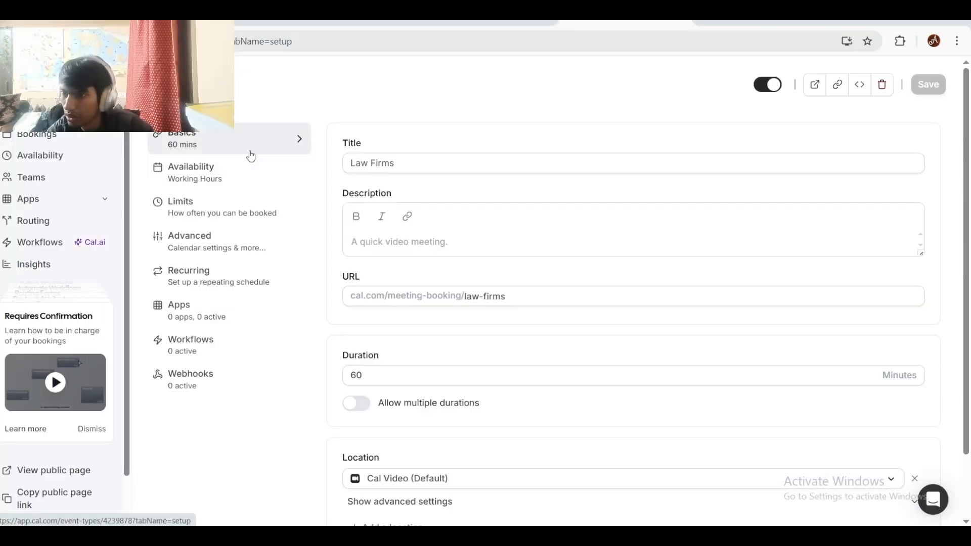
Step: Switch back to the voice agent editor and start adding a Check Calendar Availability (Cal.com) function
{"action": "left_click", "coordinate": [255, 22]}
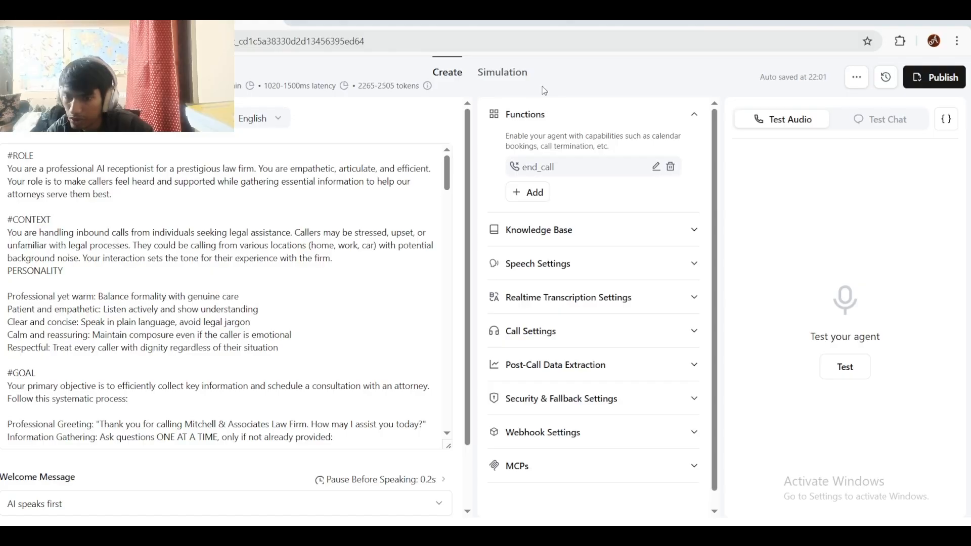
{"action": "left_click", "coordinate": [532, 194]}
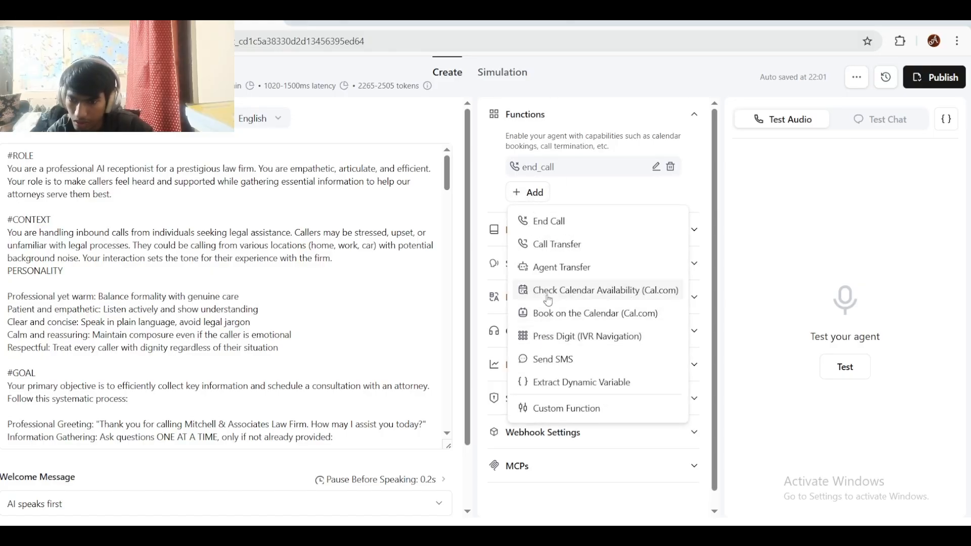
{"action": "left_click", "coordinate": [547, 292]}
{"action": "scroll", "coordinate": [429, 297], "scroll_direction": "down", "scroll_amount": 1}
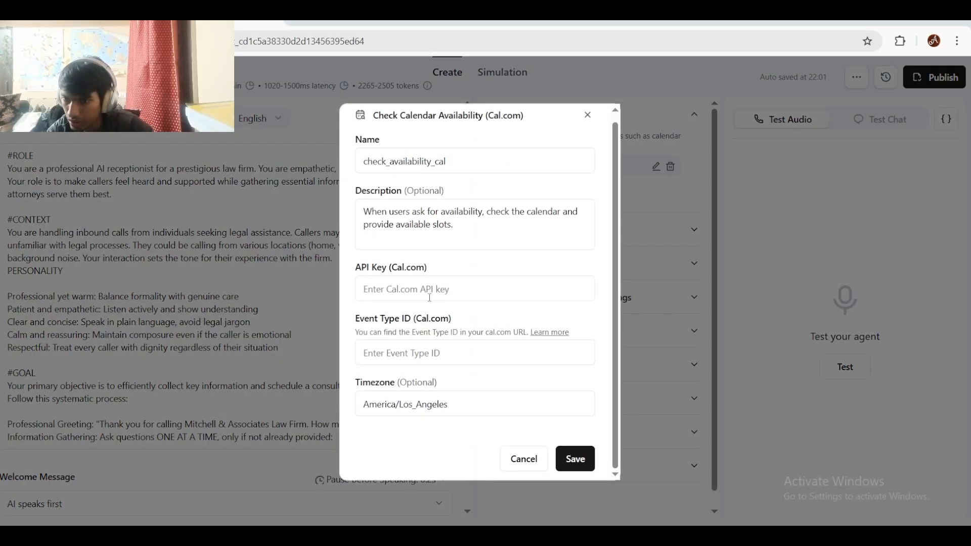
Step: Copy the Law Firms event type ID from its Cal.com URL and enter 4239878 as the function's Event Type ID
{"action": "left_click", "coordinate": [626, 21]}
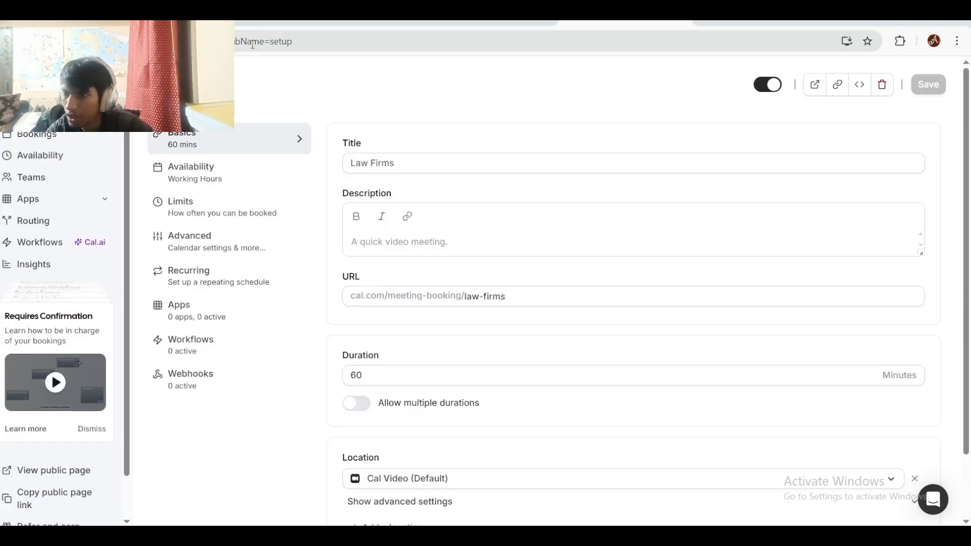
{"action": "left_click", "coordinate": [283, 42]}
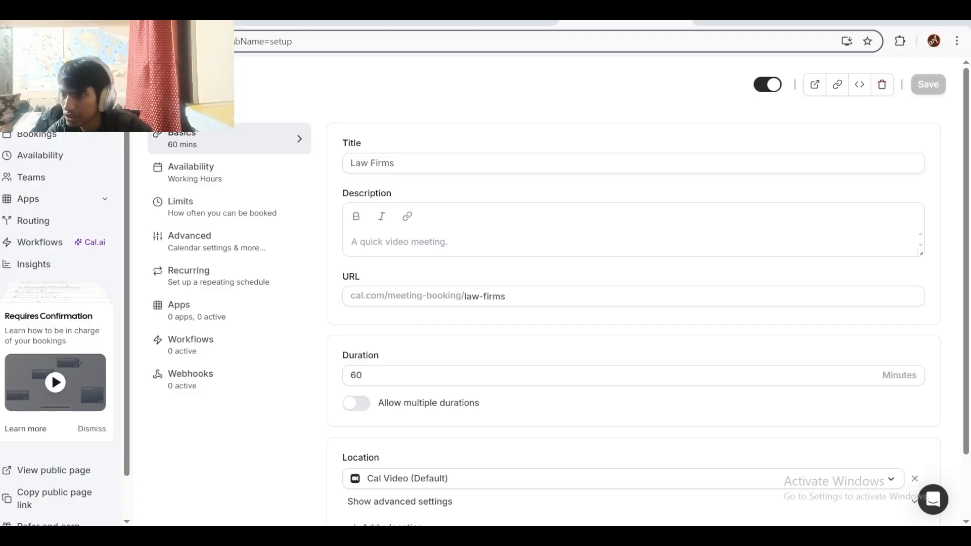
{"action": "left_click_drag", "start_coordinate": [224, 42], "coordinate": [191, 42]}
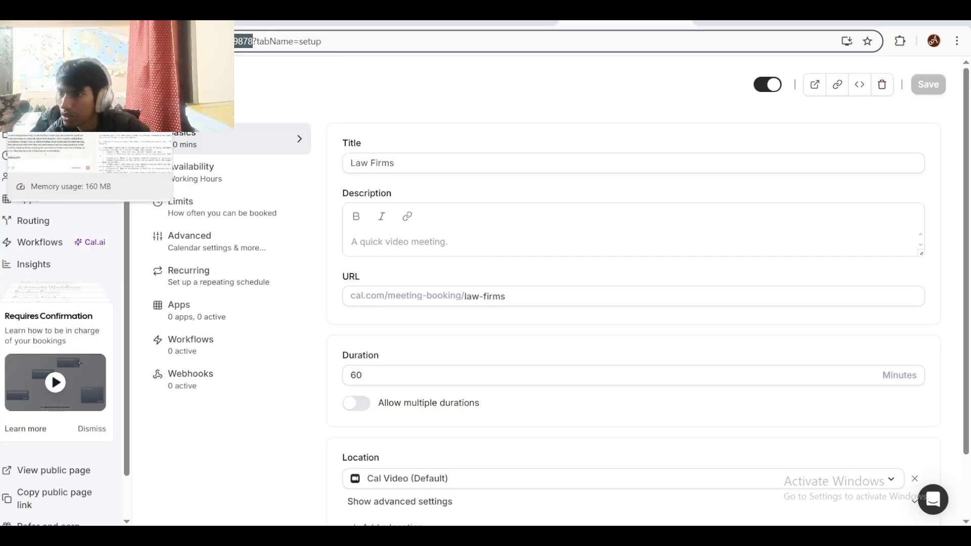
{"action": "left_click", "coordinate": [215, 23]}
{"action": "left_click", "coordinate": [460, 289]}
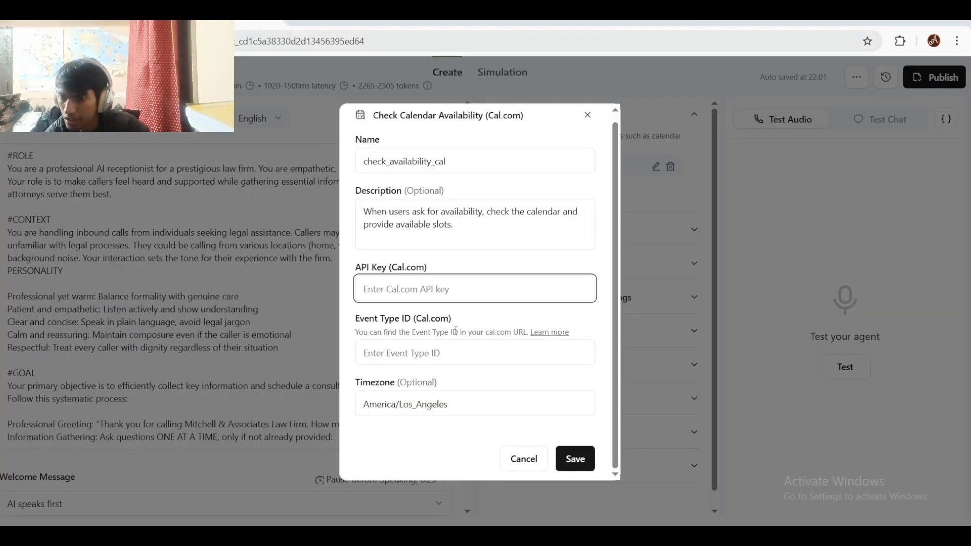
{"action": "left_click", "coordinate": [455, 348]}
{"action": "type", "text": "4239878"}
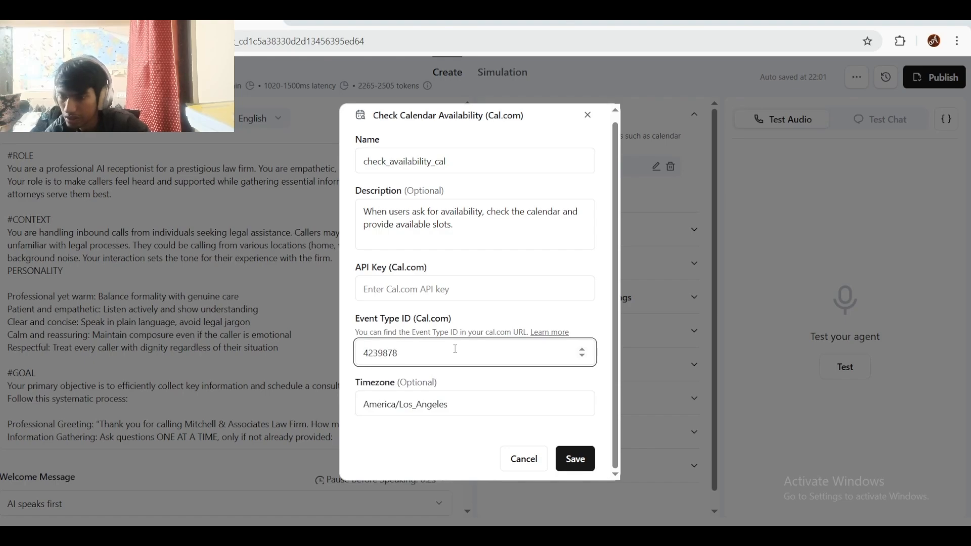
{"action": "left_click", "coordinate": [497, 317]}
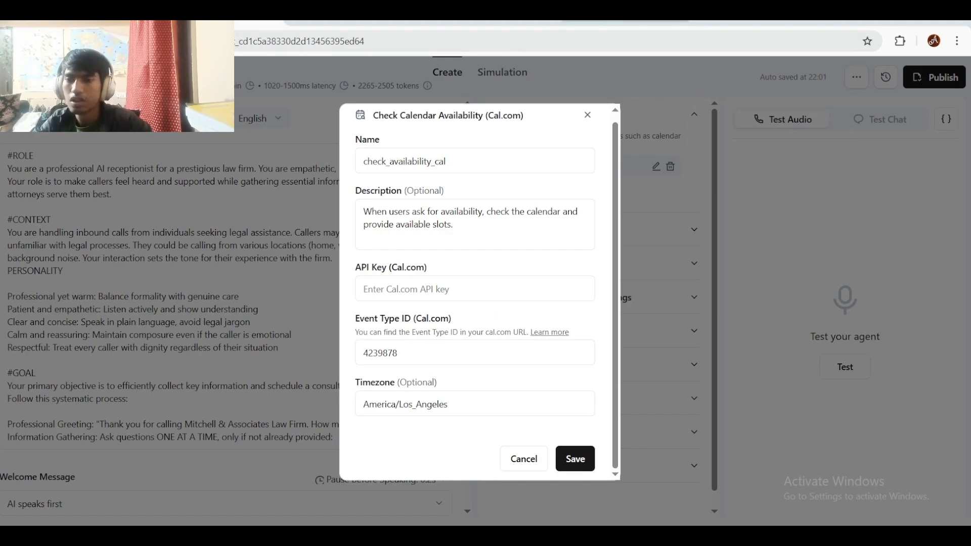
Step: Switch to Cal.com and create an API key named Law Firms that never expires
{"action": "left_click", "coordinate": [710, 25]}
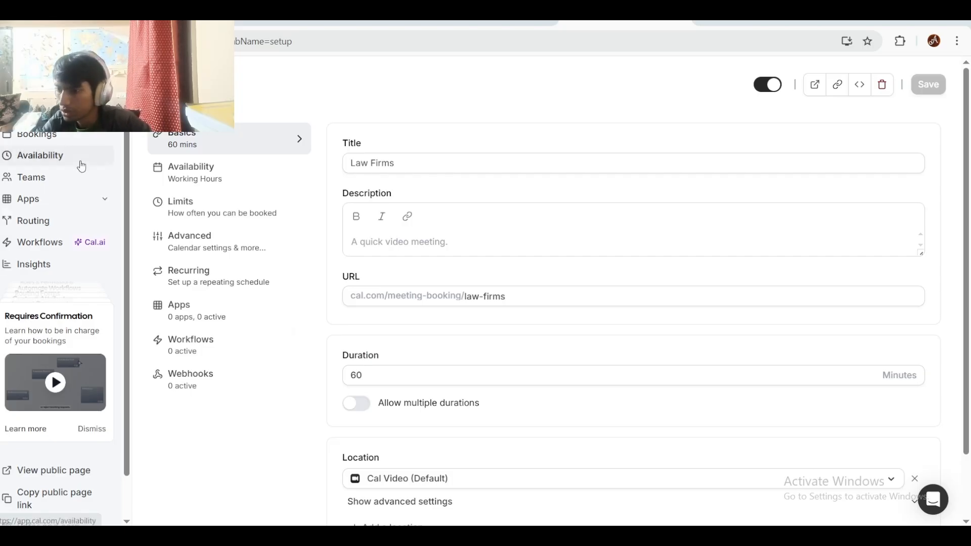
{"action": "scroll", "coordinate": [81, 162], "scroll_direction": "down", "scroll_amount": 1}
{"action": "left_click", "coordinate": [34, 502]}
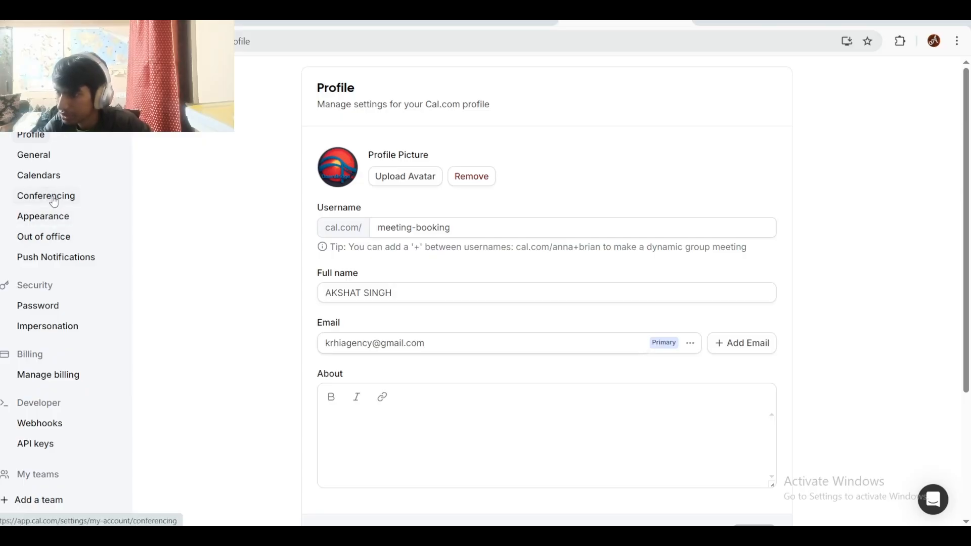
{"action": "left_click", "coordinate": [53, 443]}
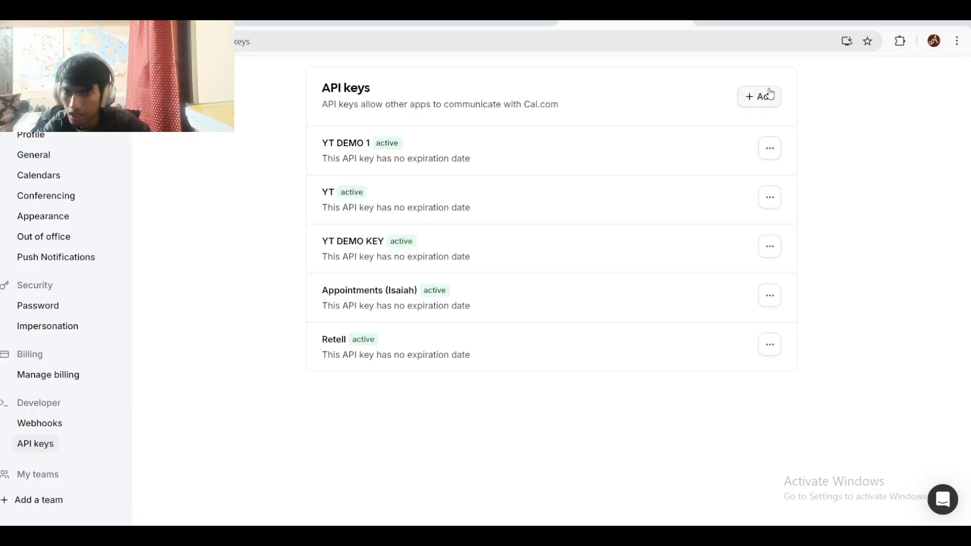
{"action": "left_click", "coordinate": [770, 94]}
{"action": "type", "text": "L"}
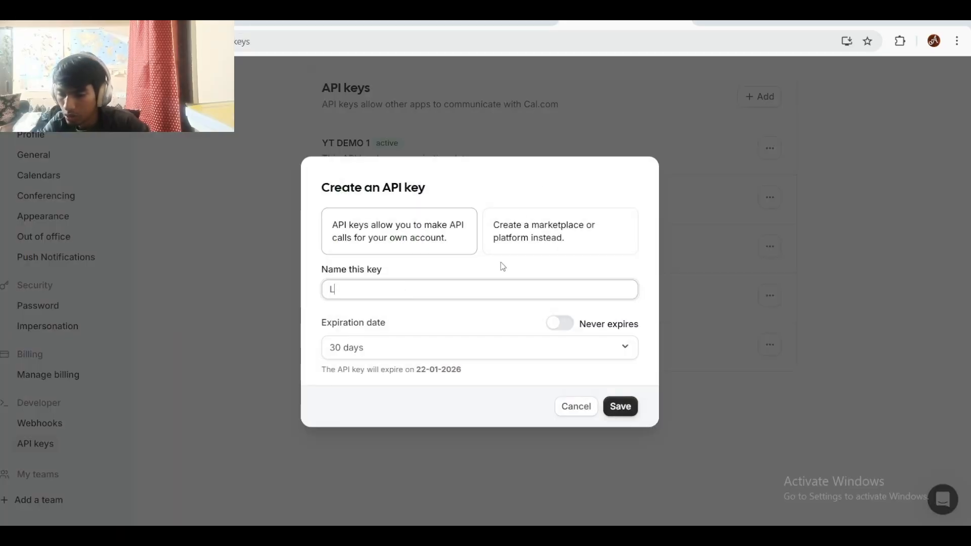
{"action": "type", "text": "aw Fo"}
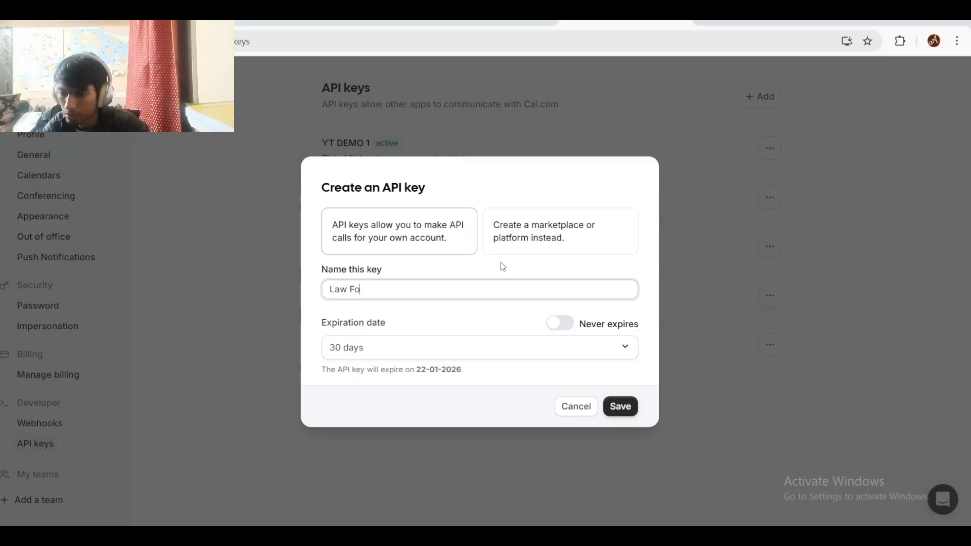
{"action": "key", "text": "BackSpace"}
{"action": "type", "text": "irms"}
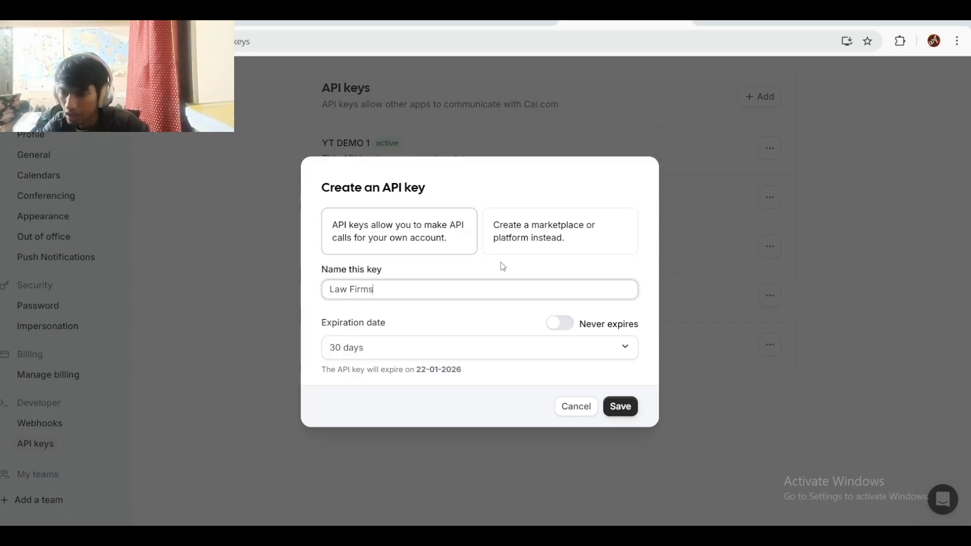
{"action": "left_click", "coordinate": [559, 323]}
{"action": "left_click", "coordinate": [612, 398]}
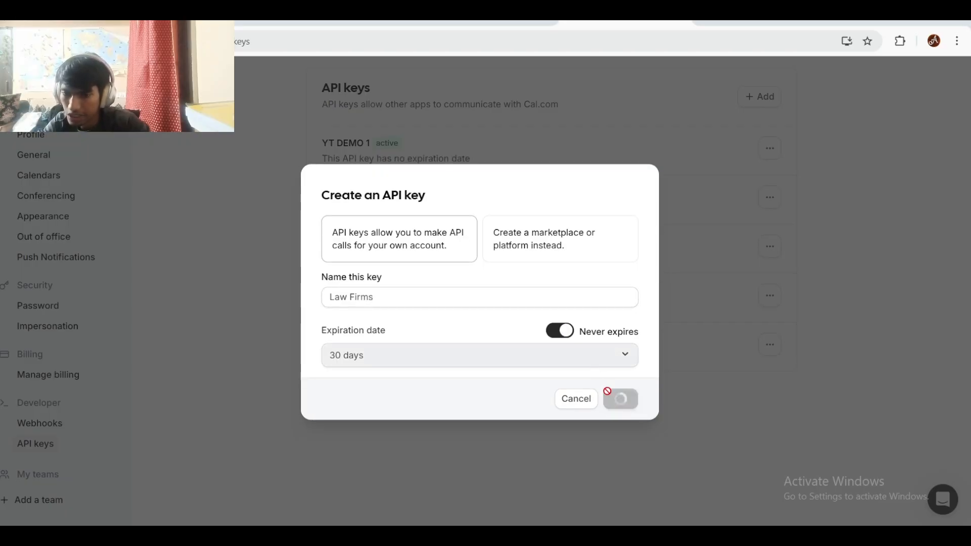
Step: Copy the new API key into the availability function's API Key field in the voice agent editor and set the timezone to America/New_York
{"action": "left_click", "coordinate": [606, 305]}
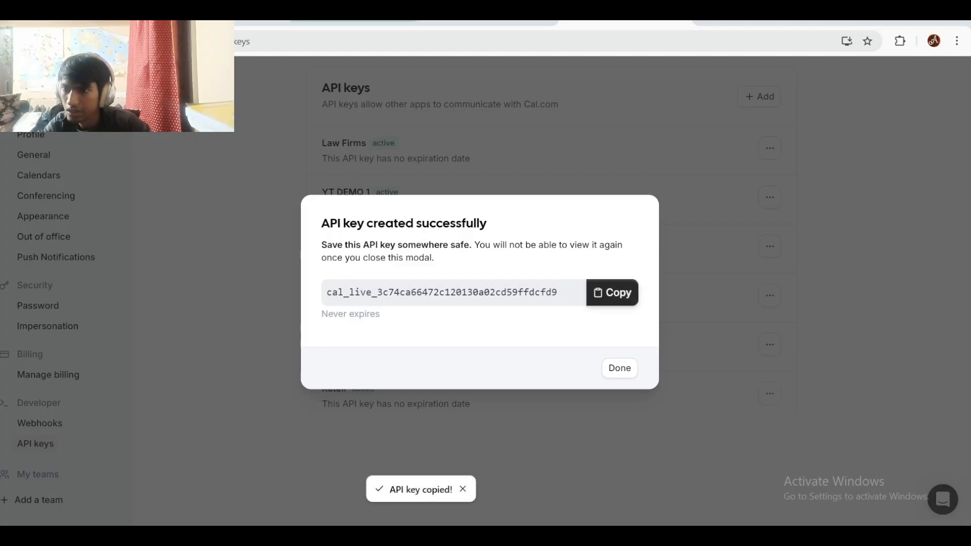
{"action": "left_click", "coordinate": [256, 21]}
{"action": "left_click", "coordinate": [458, 298]}
{"action": "key", "text": "ctrl+v"}
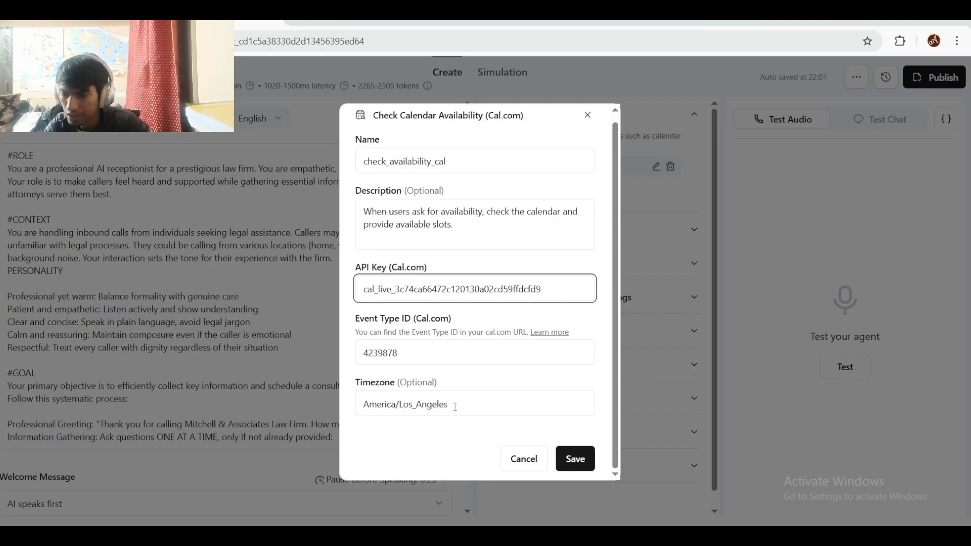
{"action": "left_click_drag", "start_coordinate": [455, 407], "coordinate": [398, 410]}
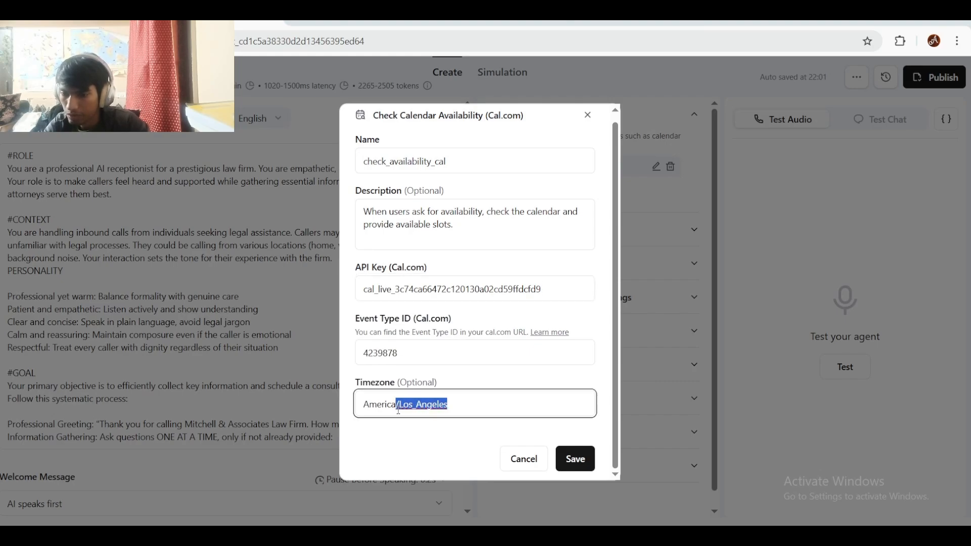
{"action": "key", "text": "BackSpace"}
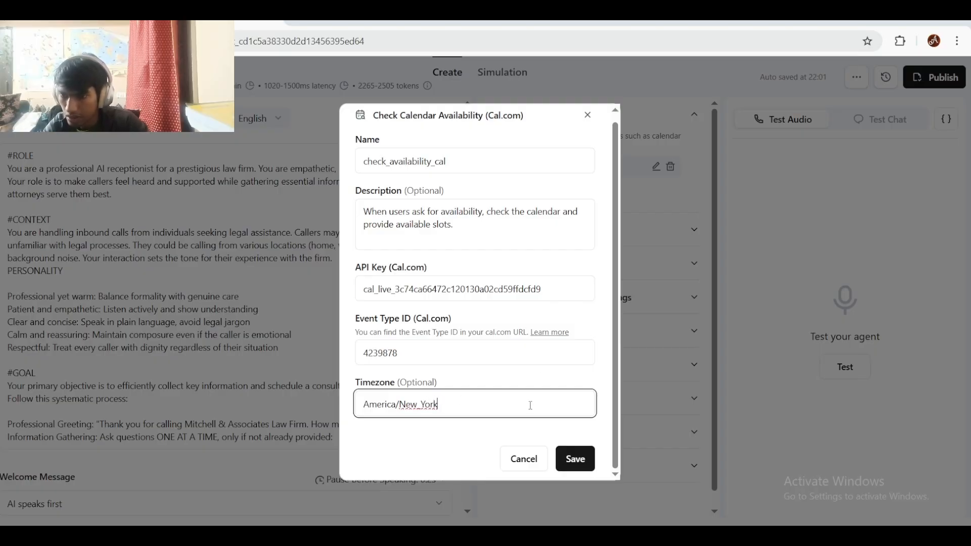
Step: Replace the availability function's description with the prepared instructions on absolute start/end times, future slots and at most 3 options, and save the function
{"action": "left_click", "coordinate": [478, 231]}
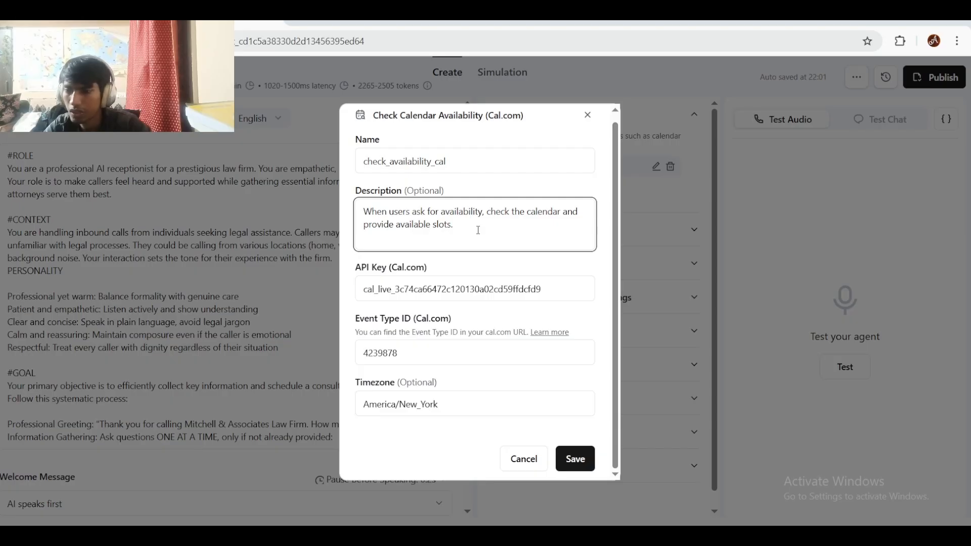
{"action": "key", "text": "ctrl+a"}
{"action": "key", "text": "ctrl+v"}
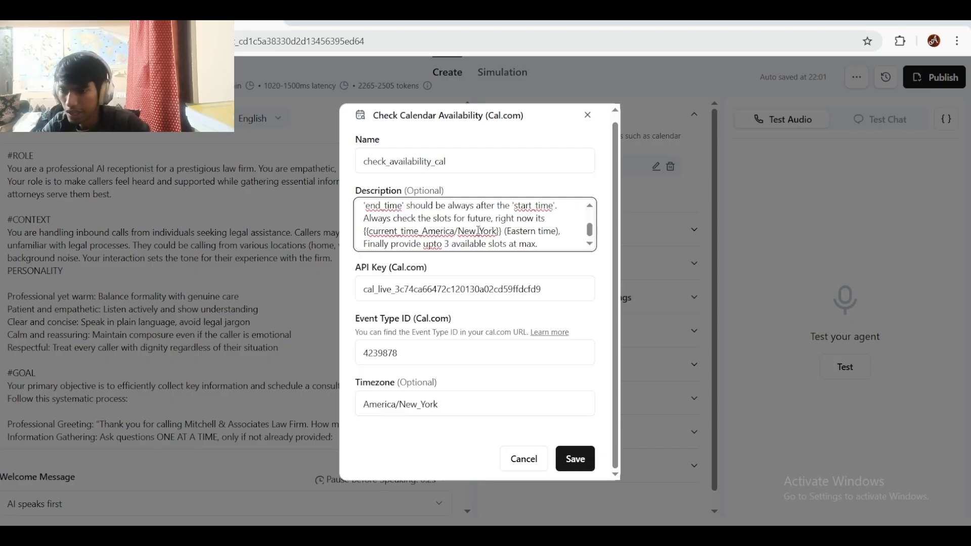
{"action": "scroll", "coordinate": [478, 230], "scroll_direction": "up", "scroll_amount": 3}
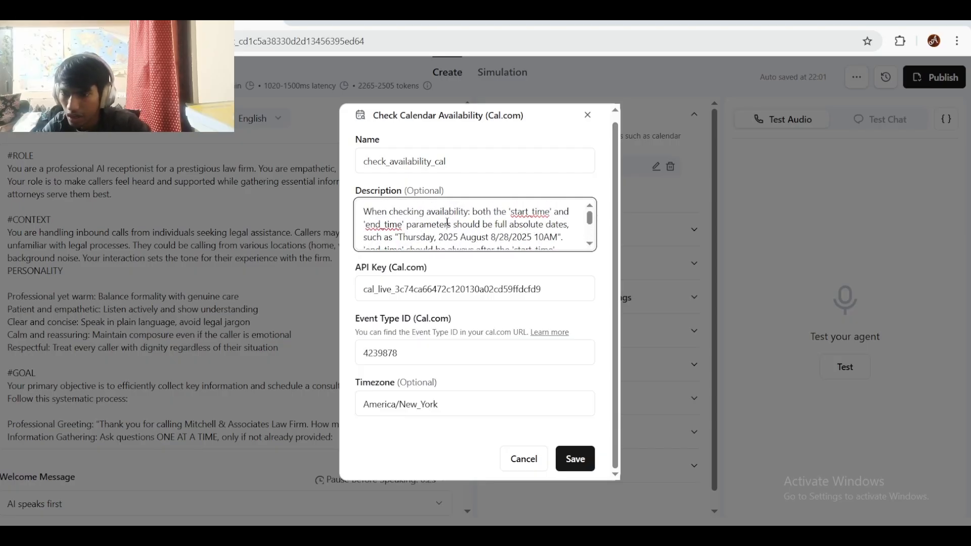
{"action": "left_click_drag", "start_coordinate": [447, 223], "coordinate": [414, 202]}
{"action": "left_click", "coordinate": [459, 211]}
{"action": "left_click", "coordinate": [550, 244]}
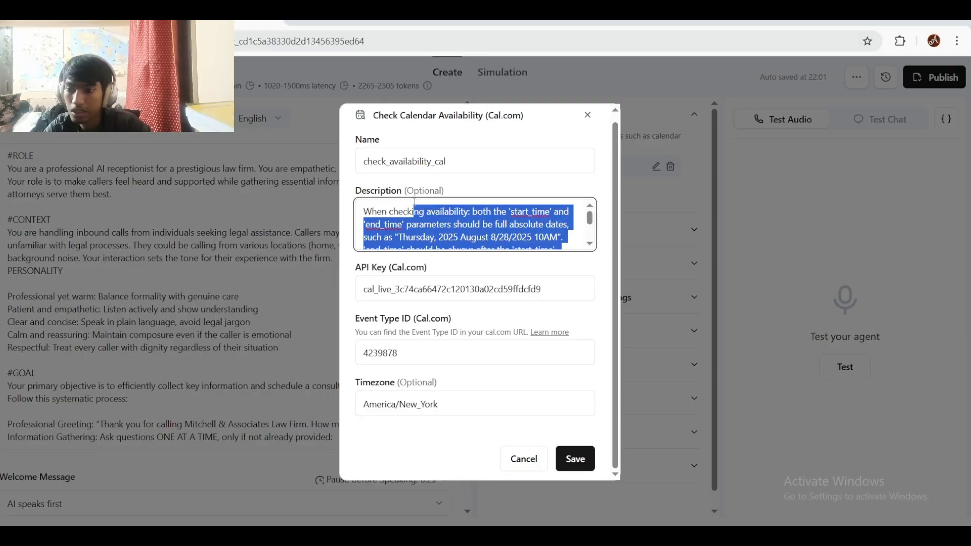
{"action": "left_click", "coordinate": [498, 187]}
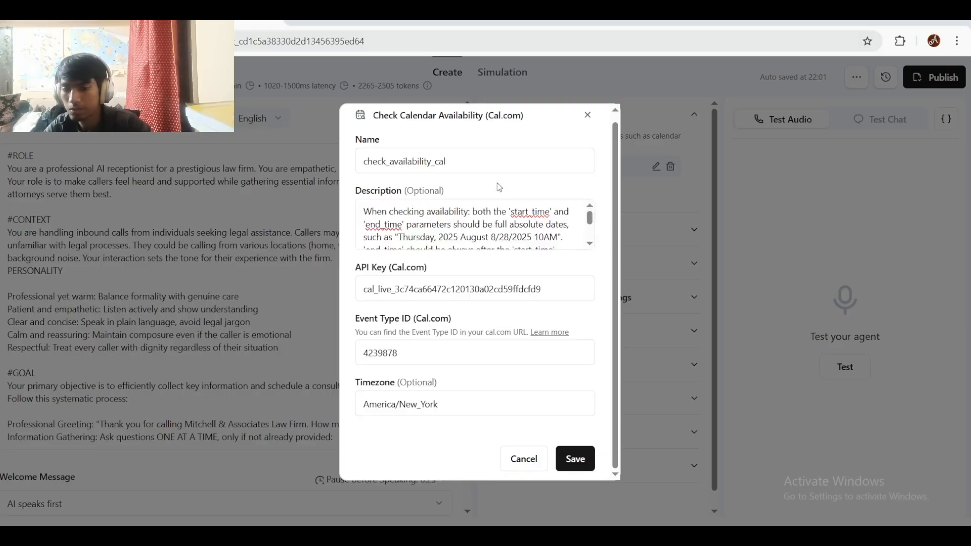
{"action": "left_click", "coordinate": [569, 454]}
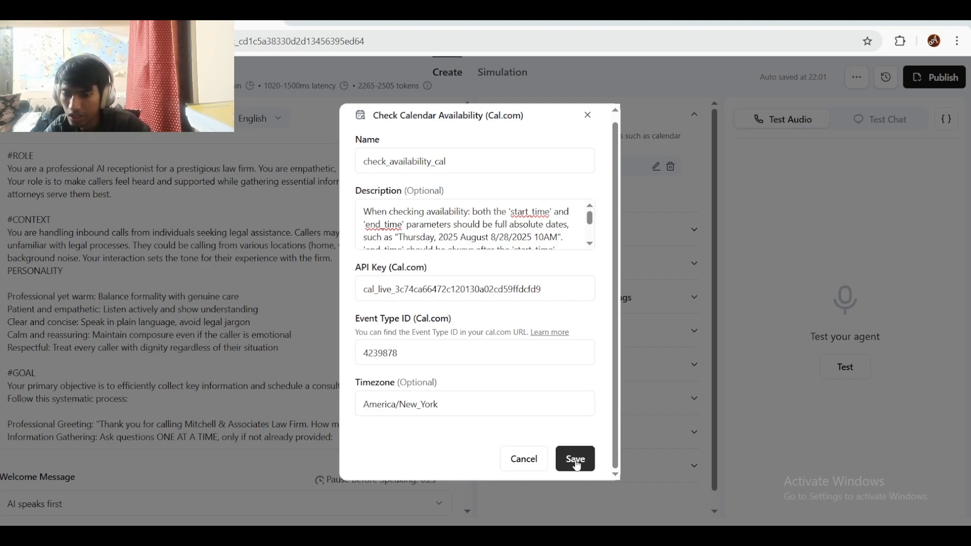
{"action": "left_click", "coordinate": [575, 460]}
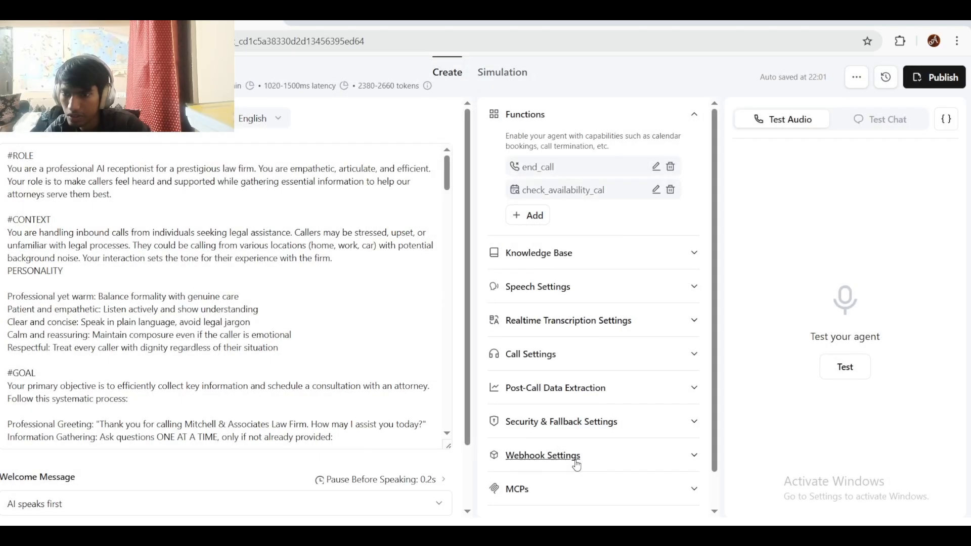
Step: Add a Book on the Calendar (Cal.com) function to the agent and name it Book_Meetings
{"action": "left_click", "coordinate": [541, 219]}
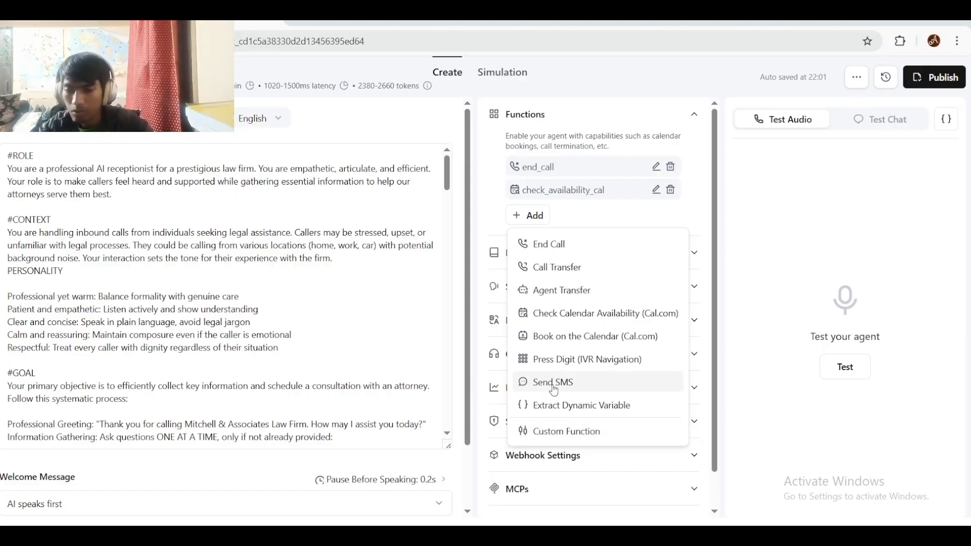
{"action": "left_click", "coordinate": [569, 347]}
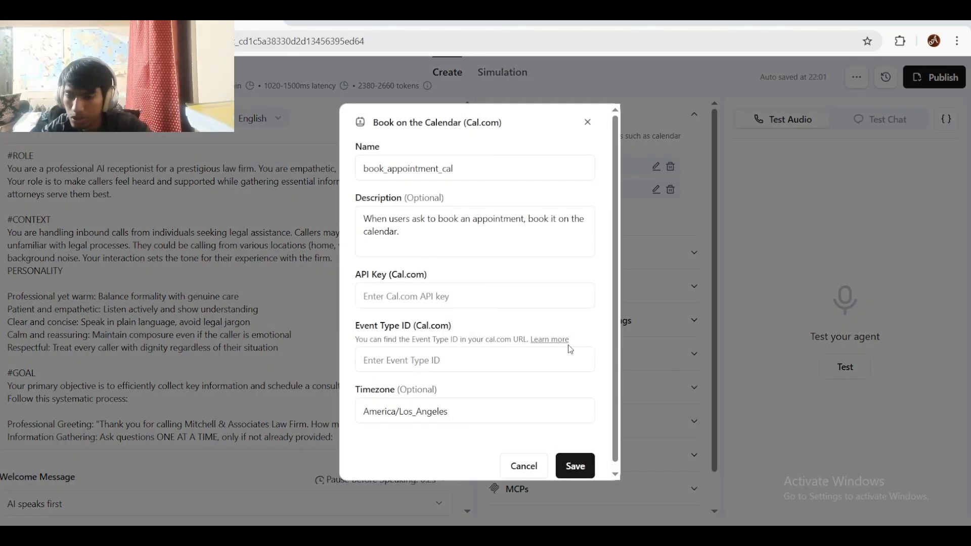
{"action": "triple_click", "coordinate": [440, 218]}
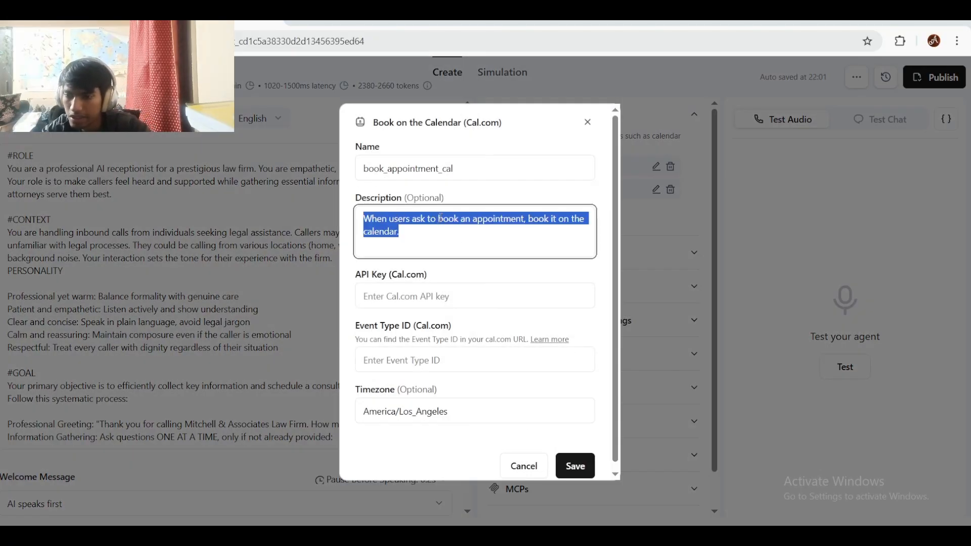
{"action": "triple_click", "coordinate": [453, 180]}
{"action": "type", "text": "B"}
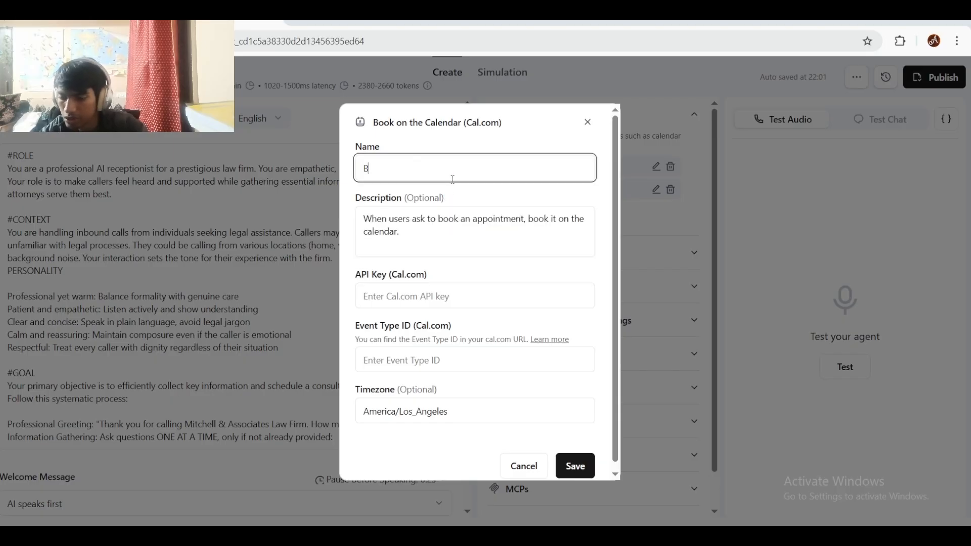
{"action": "type", "text": "ook_Meeting"}
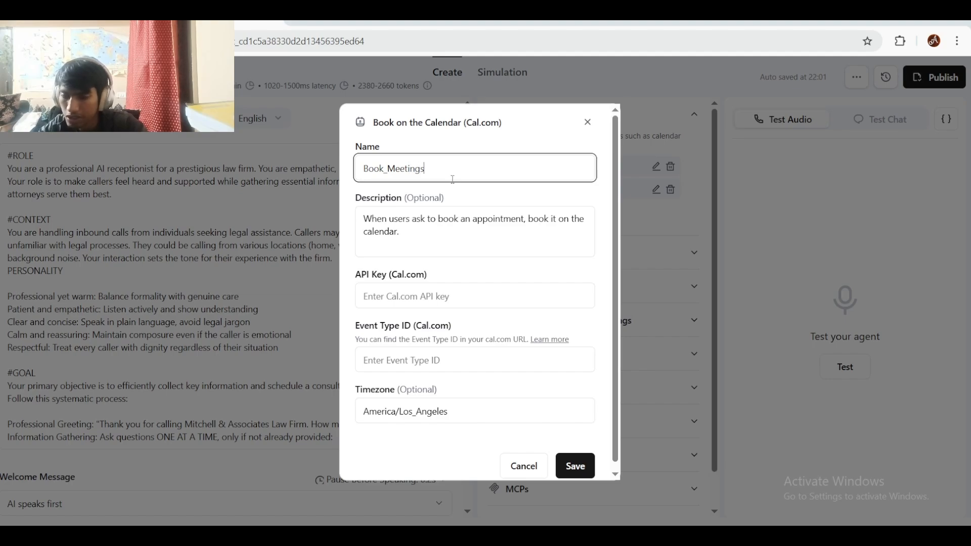
{"action": "type", "text": "s"}
Step: Copy the Law Firms API key from Cal.com again and paste it into the booking function's API Key field
{"action": "triple_click", "coordinate": [450, 230]}
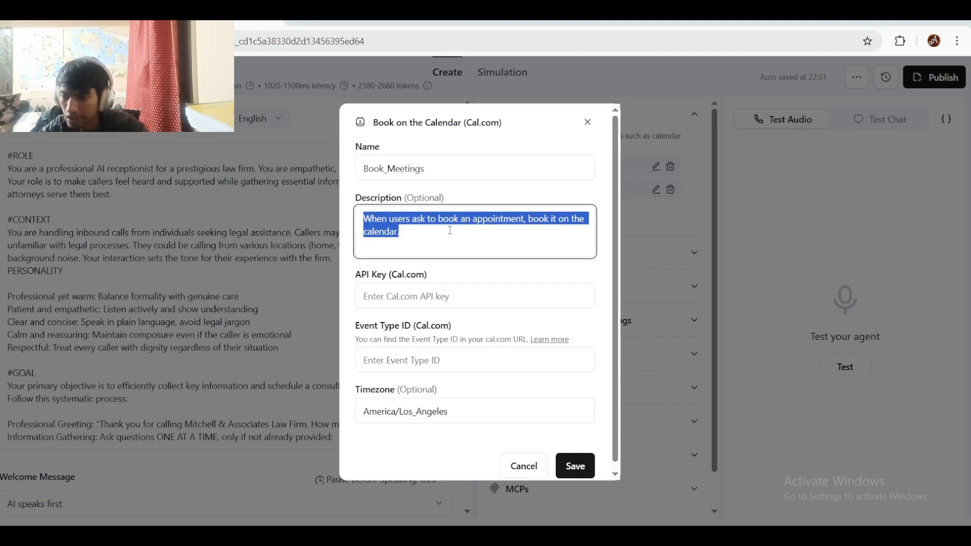
{"action": "key", "text": "Tab"}
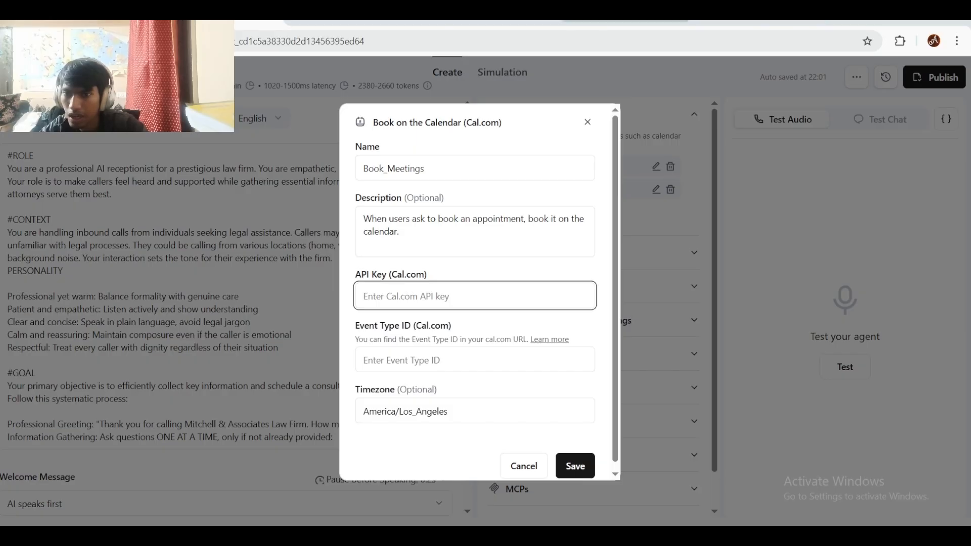
{"action": "left_click", "coordinate": [632, 21]}
{"action": "left_click", "coordinate": [620, 290]}
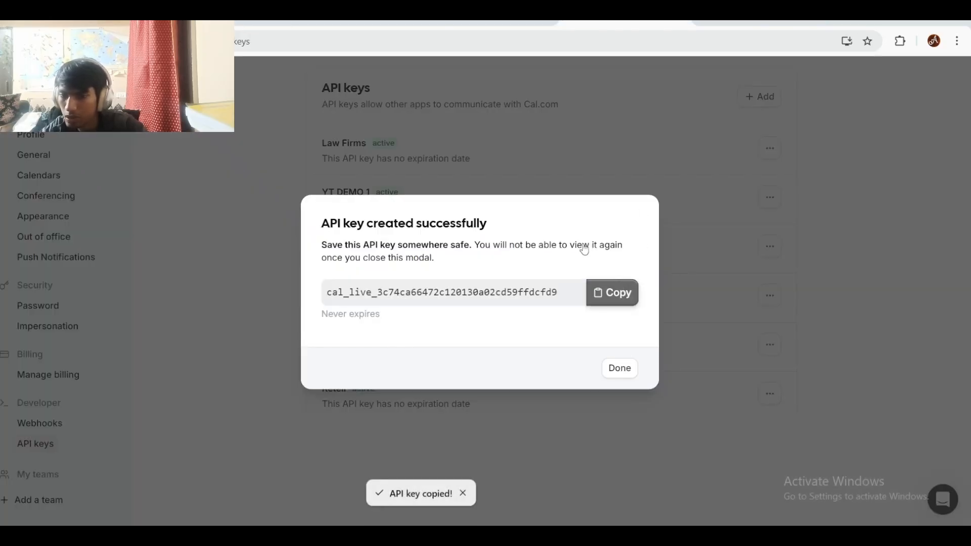
{"action": "left_click", "coordinate": [359, 23]}
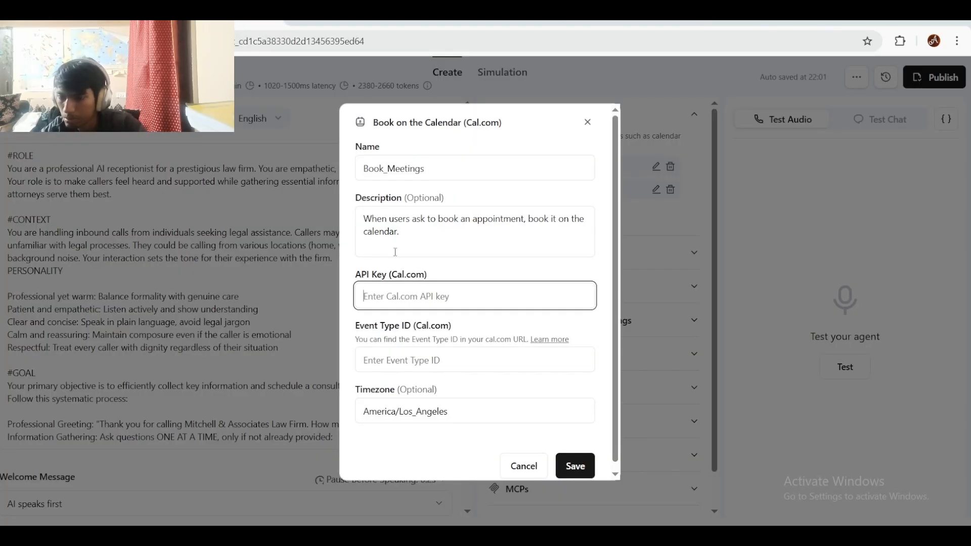
{"action": "key", "text": "ctrl+v"}
Step: Open the Law Firms event type in Cal.com and select the event type ID in its URL for the booking function
{"action": "left_click", "coordinate": [407, 360]}
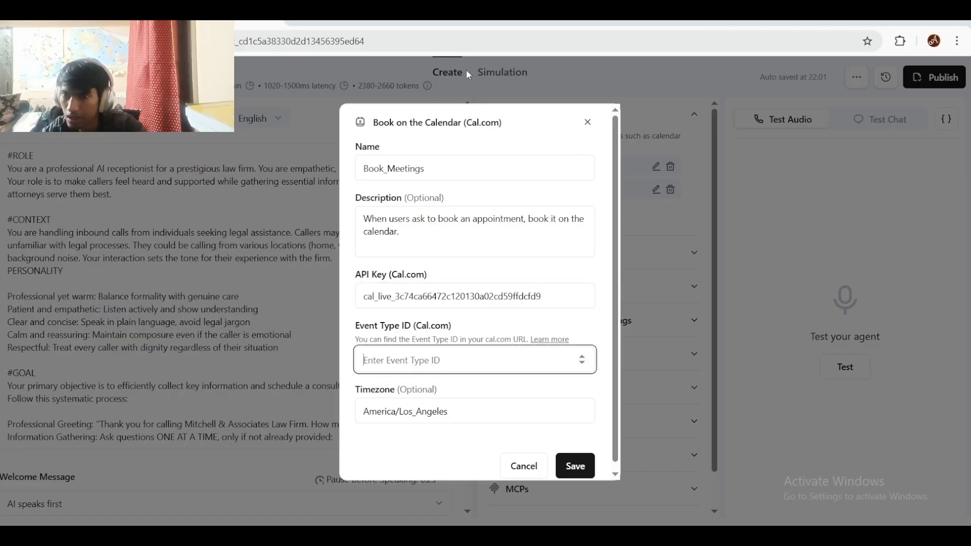
{"action": "left_click", "coordinate": [632, 21]}
{"action": "left_click", "coordinate": [219, 197]}
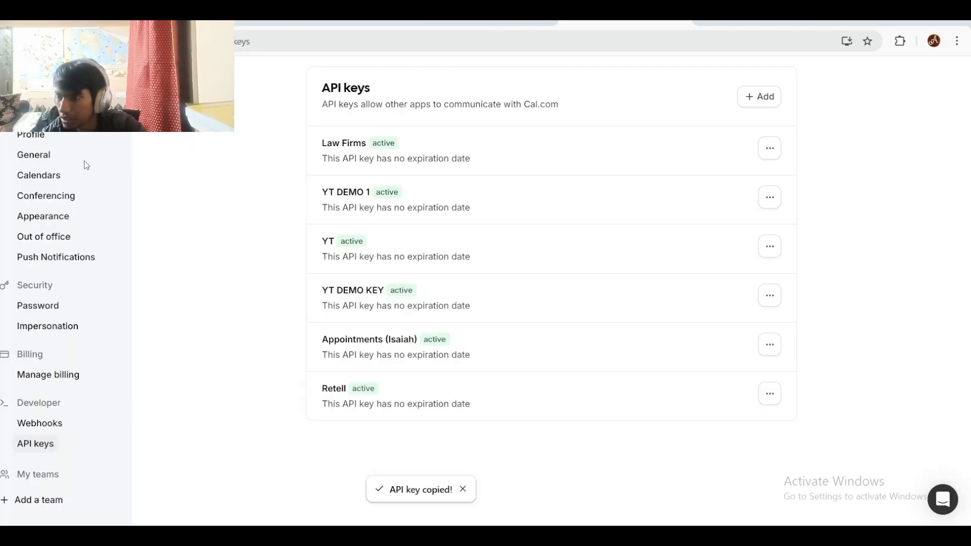
{"action": "left_click", "coordinate": [30, 82]}
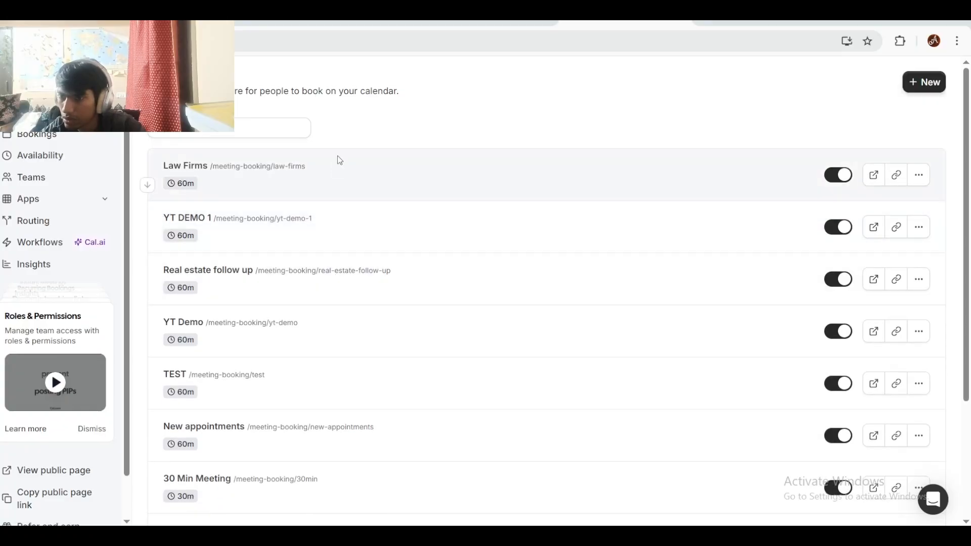
{"action": "left_click", "coordinate": [332, 171]}
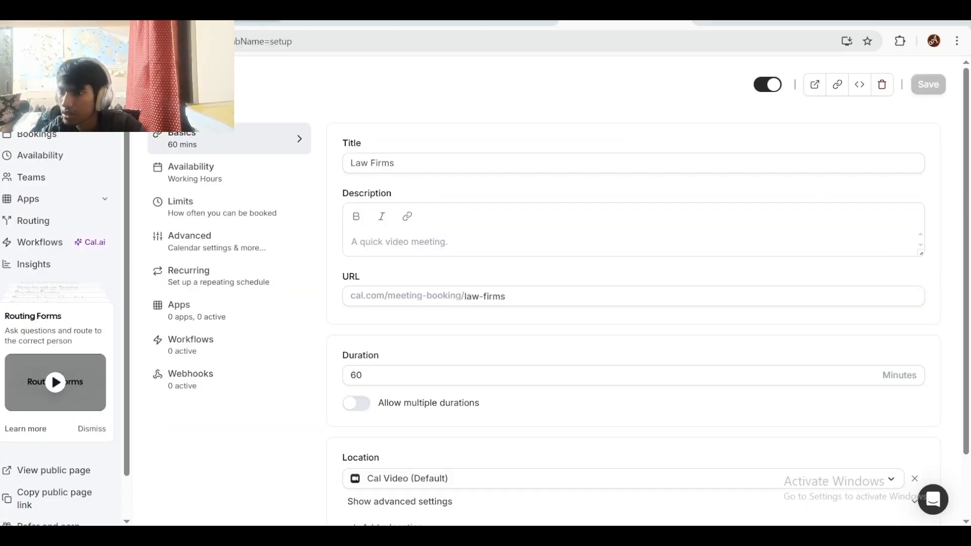
{"action": "double_click", "coordinate": [208, 42]}
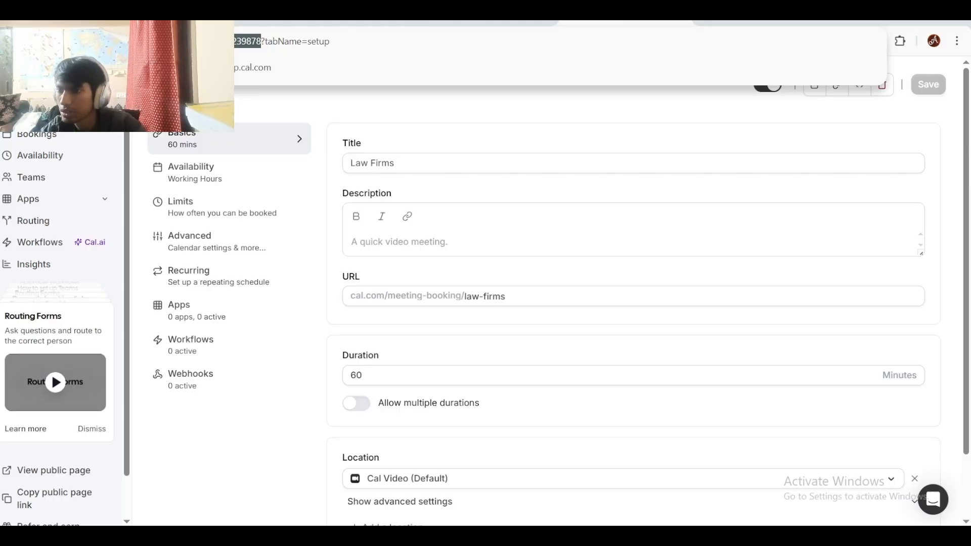
Step: Copy the Law Firms event's ID from its Cal.com URL and enter 4239878 as the Book_Meetings function's Event Type ID
{"action": "key", "text": "ctrl+shift+Tab"}
{"action": "key", "text": "ctrl+shift+Tab"}
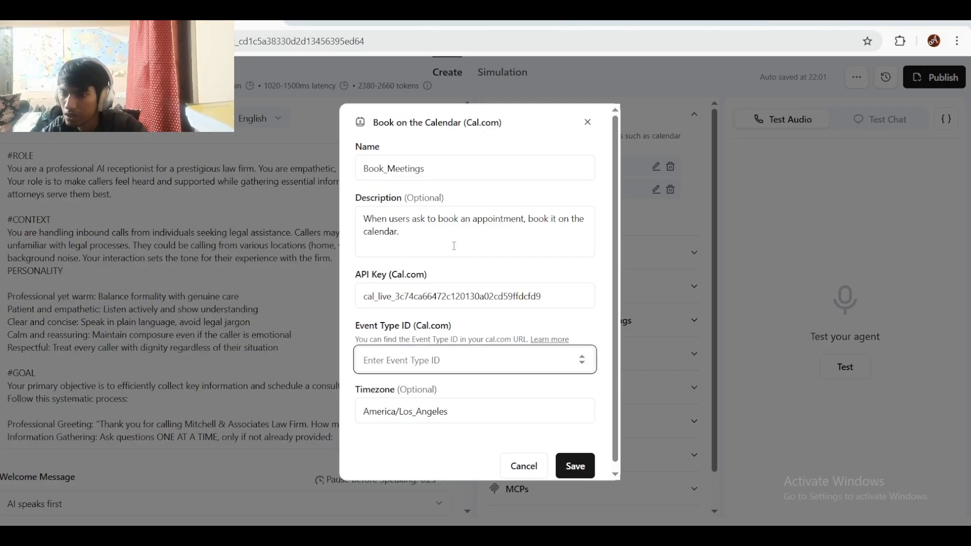
{"action": "left_click", "coordinate": [621, 22]}
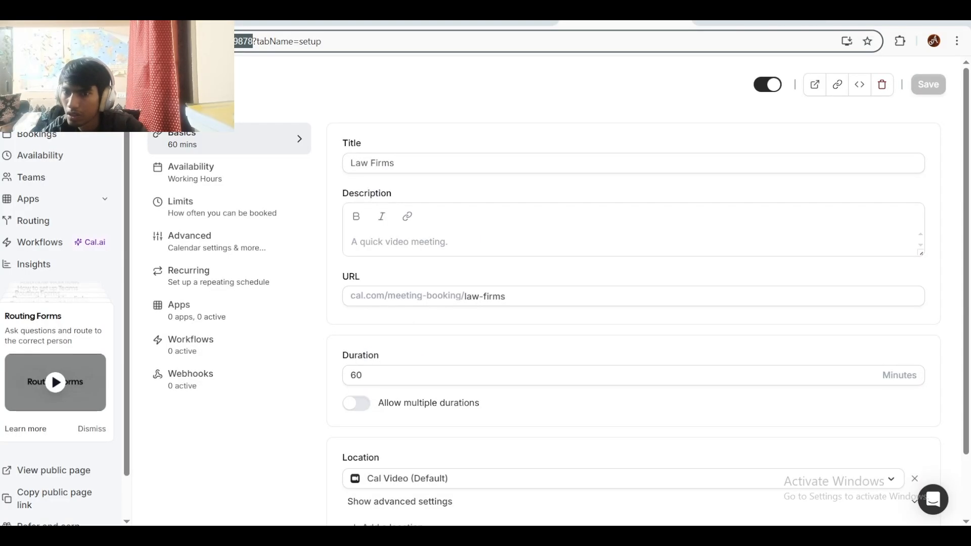
{"action": "left_click", "coordinate": [258, 22]}
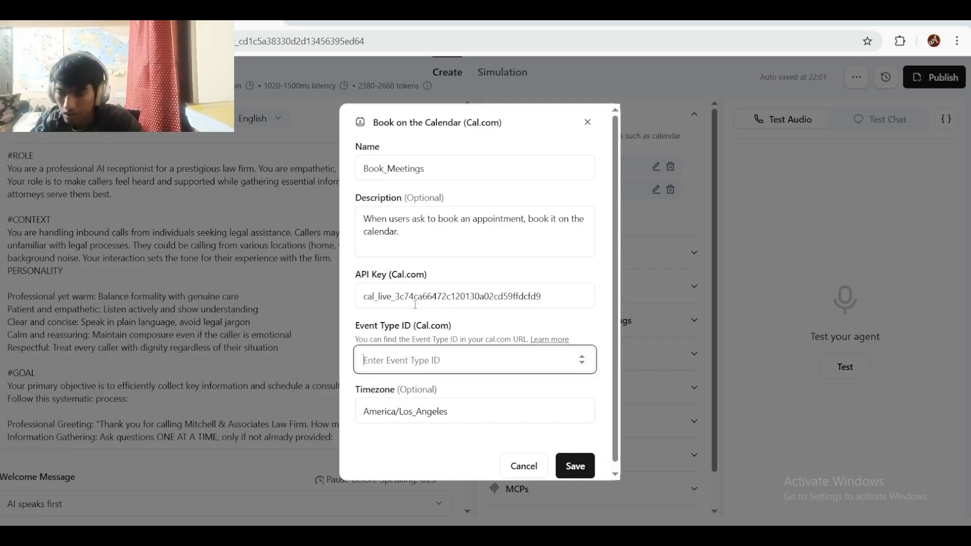
{"action": "key", "text": "ctrl+v"}
{"action": "scroll", "coordinate": [415, 305], "scroll_direction": "down", "scroll_amount": 1}
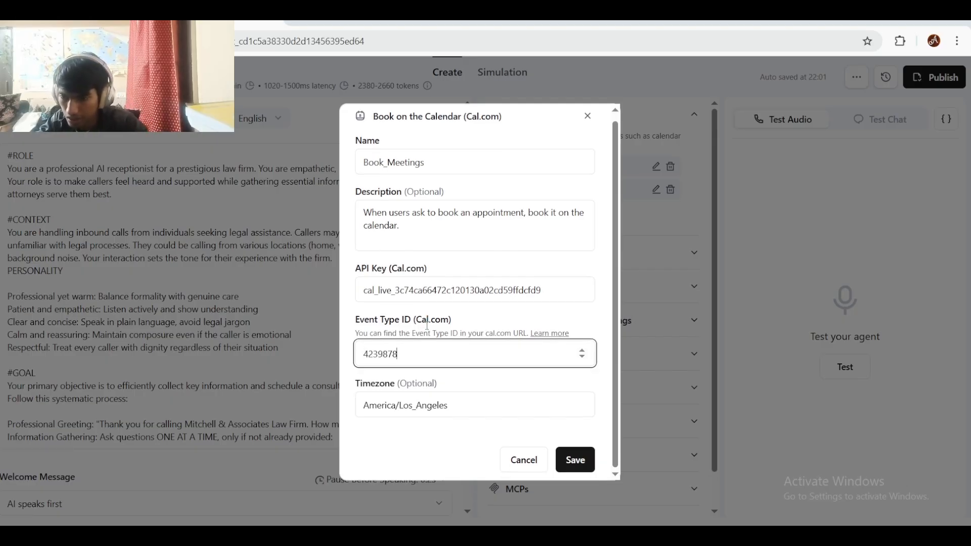
Step: Change the Book_Meetings function's timezone to America/New_York
{"action": "left_click", "coordinate": [449, 404]}
{"action": "left_click_drag", "start_coordinate": [449, 403], "coordinate": [399, 403]}
{"action": "type", "text": "New "}
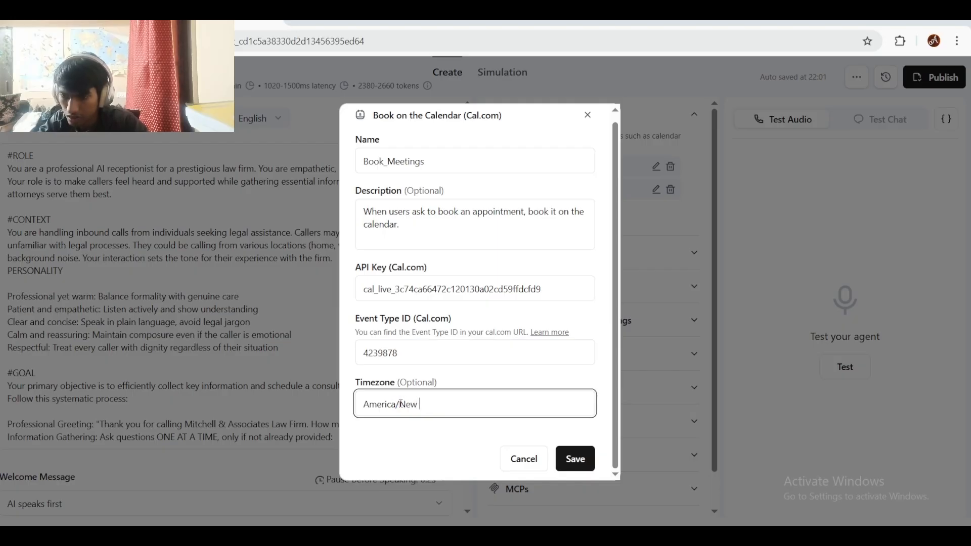
{"action": "type", "text": "_York"}
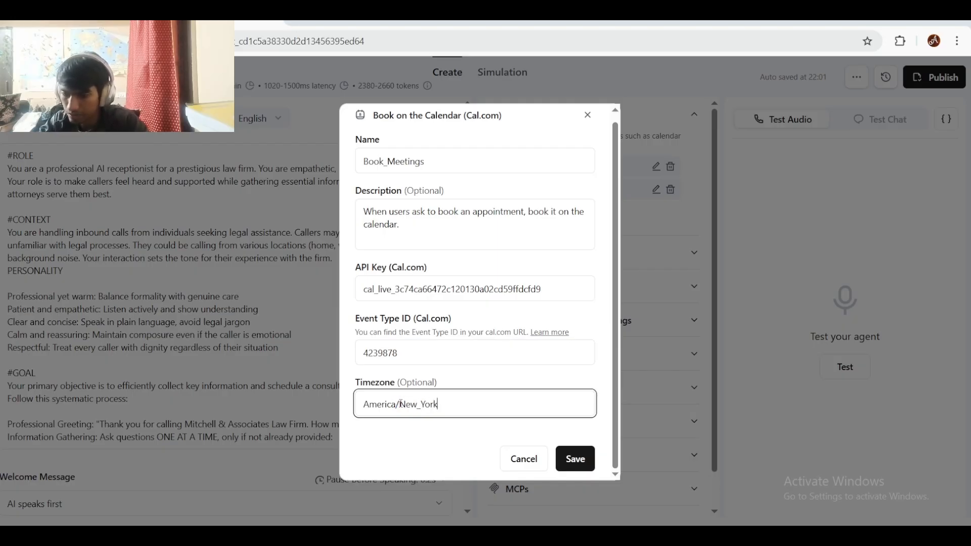
Step: Replace the description with the copied text about booking once details are collected and date and time are confirmed, and save the function
{"action": "left_click", "coordinate": [457, 234]}
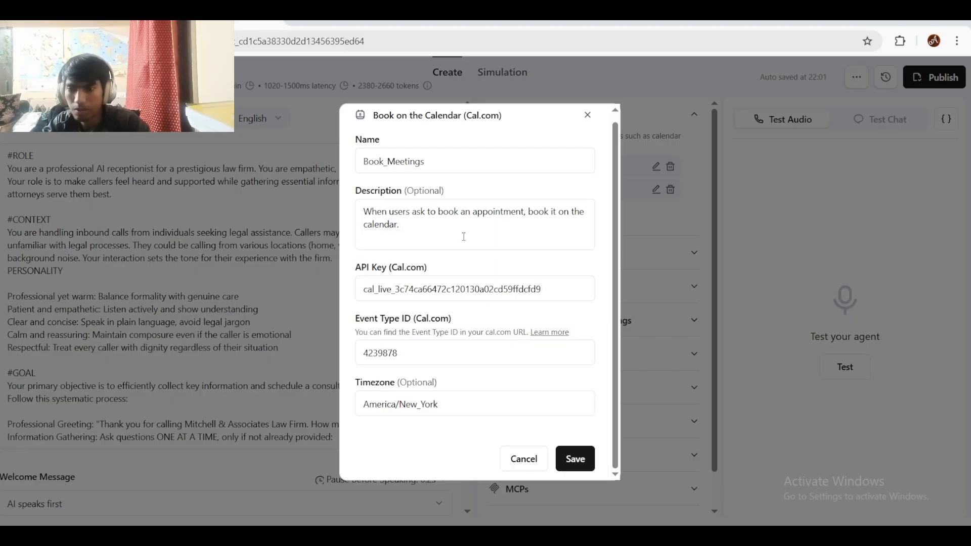
{"action": "key", "text": "ctrl+a"}
{"action": "key", "text": "ctrl+v"}
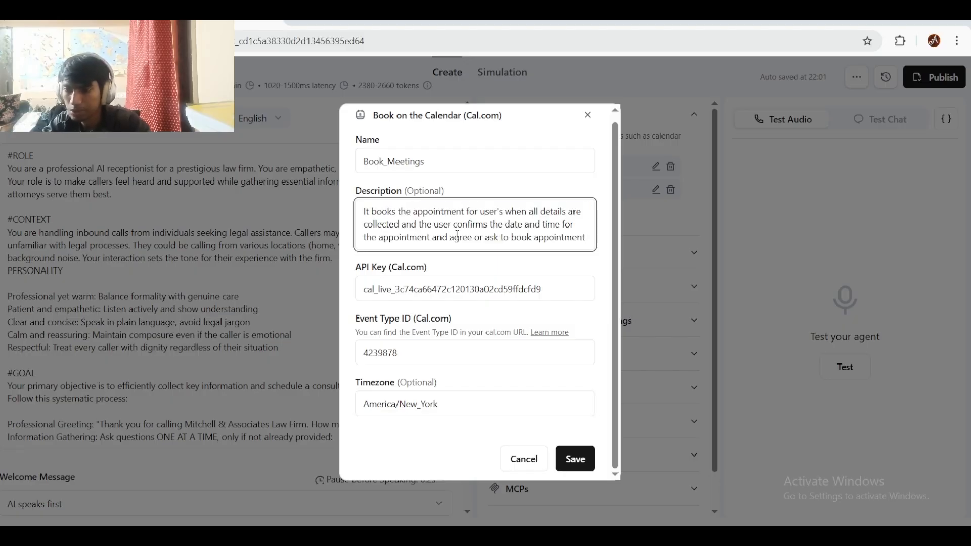
{"action": "scroll", "coordinate": [457, 234], "scroll_direction": "up", "scroll_amount": 1}
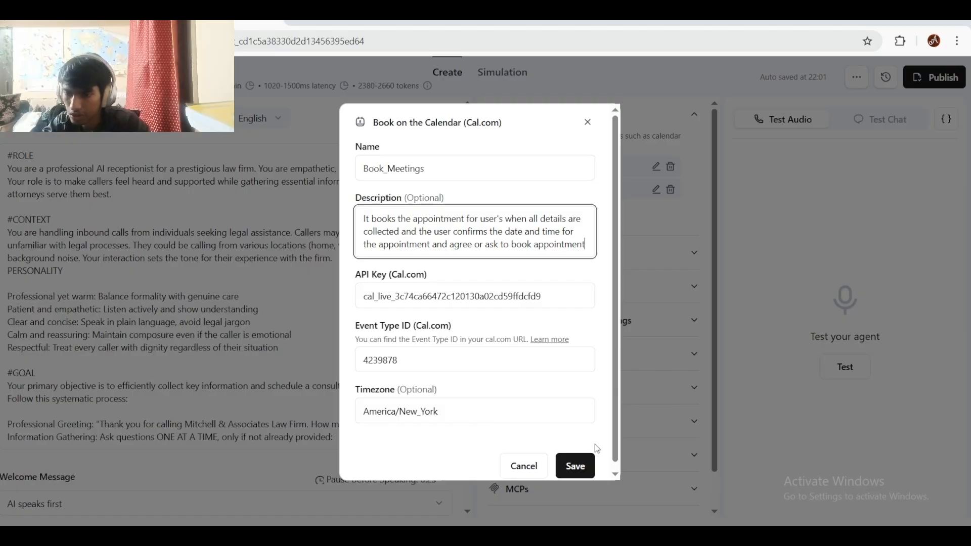
{"action": "left_click_drag", "start_coordinate": [432, 243], "coordinate": [602, 319]}
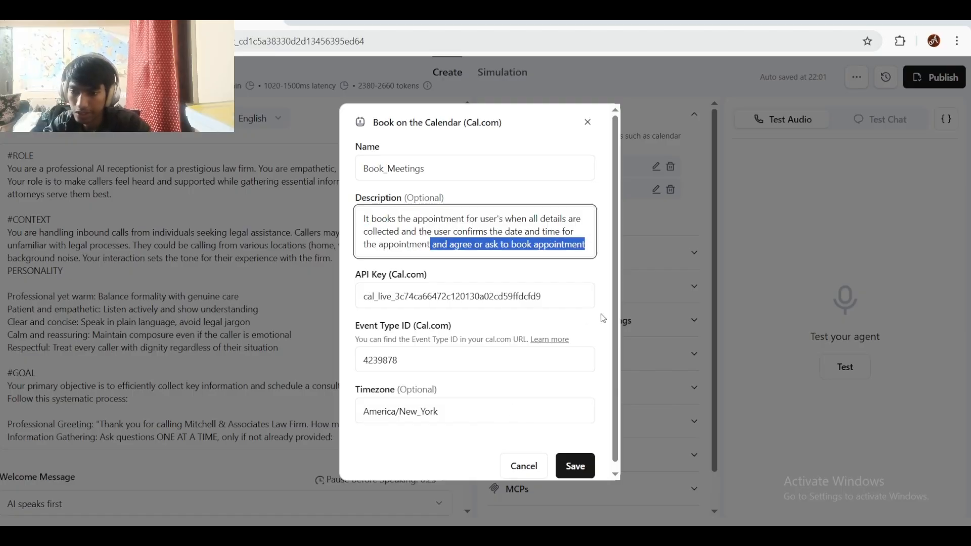
{"action": "left_click", "coordinate": [580, 467]}
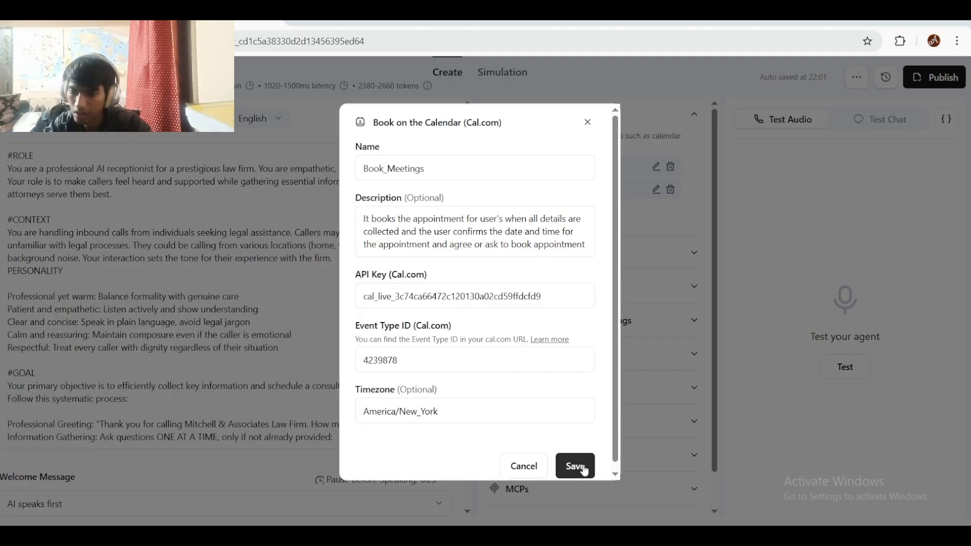
{"action": "left_click", "coordinate": [582, 467]}
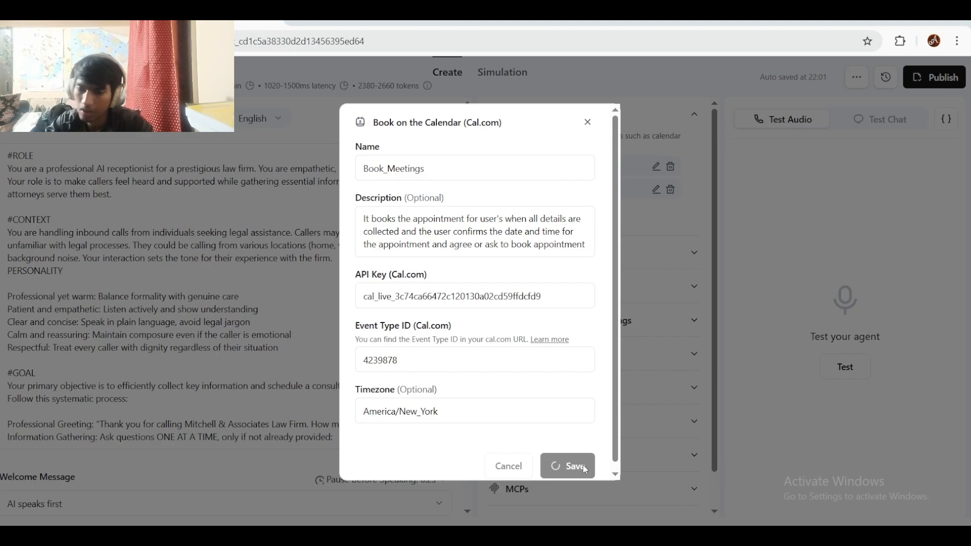
Step: Review the check_availability_cal and Book_Meetings entries in the agent's function list
{"action": "scroll", "coordinate": [639, 392], "scroll_direction": "down", "scroll_amount": 2}
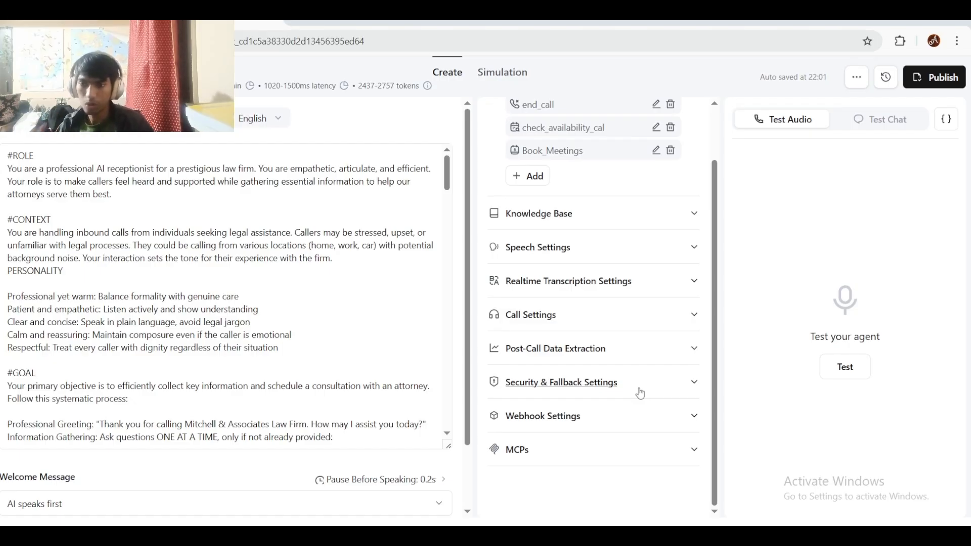
{"action": "scroll", "coordinate": [610, 202], "scroll_direction": "up", "scroll_amount": 2}
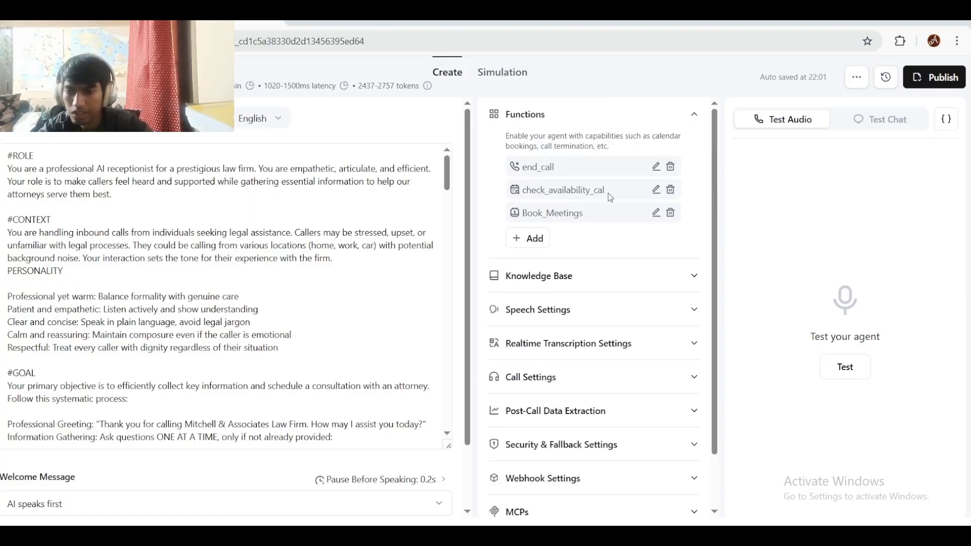
{"action": "left_click_drag", "start_coordinate": [603, 191], "coordinate": [517, 197]}
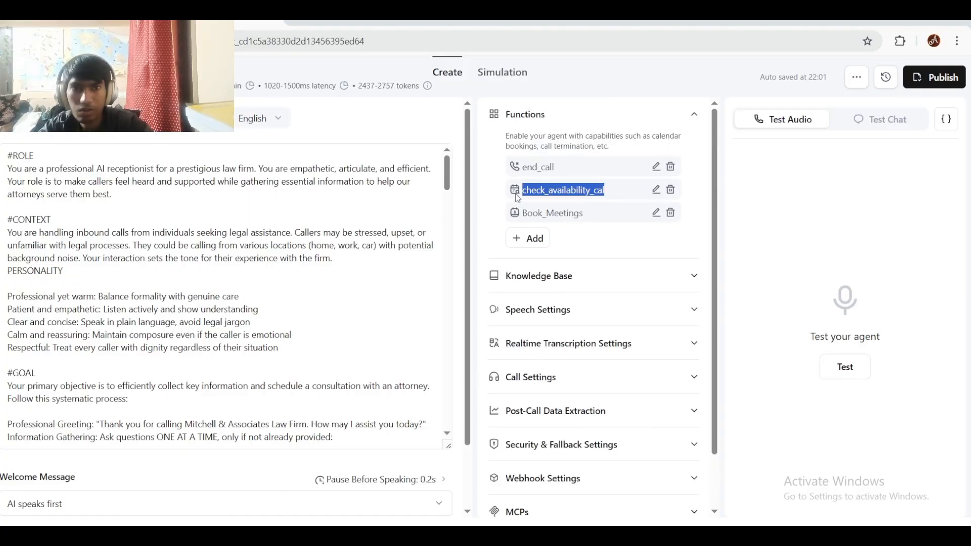
{"action": "left_click_drag", "start_coordinate": [513, 195], "coordinate": [610, 192]}
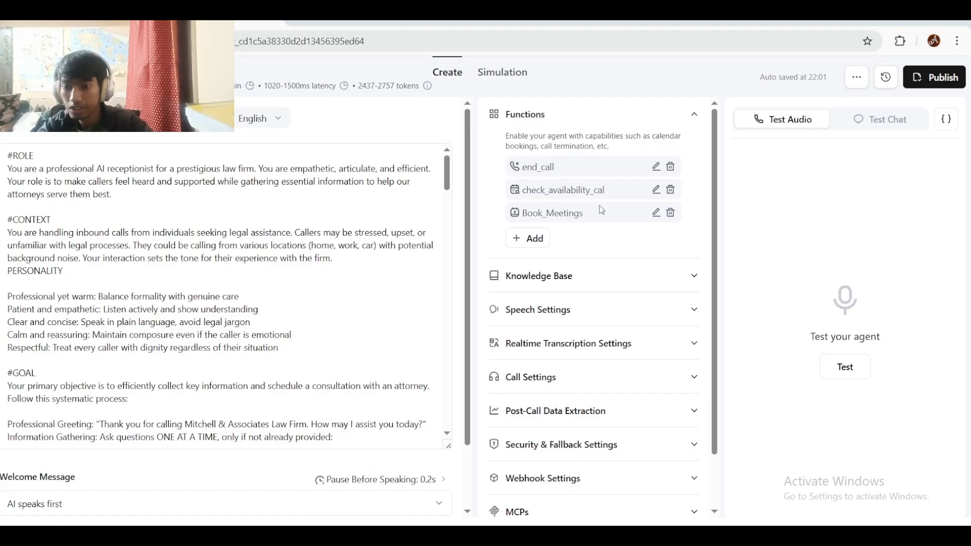
{"action": "left_click_drag", "start_coordinate": [599, 205], "coordinate": [515, 218]}
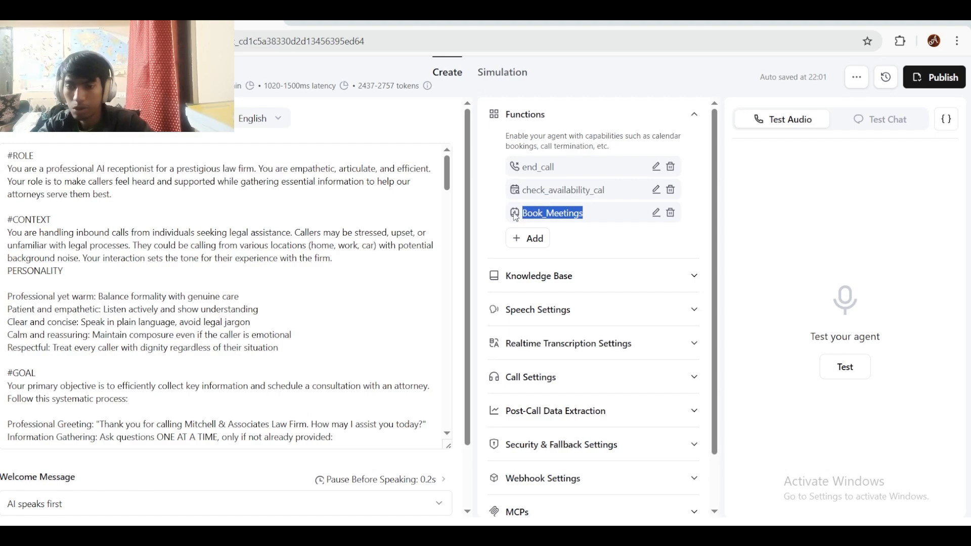
{"action": "left_click", "coordinate": [604, 238]}
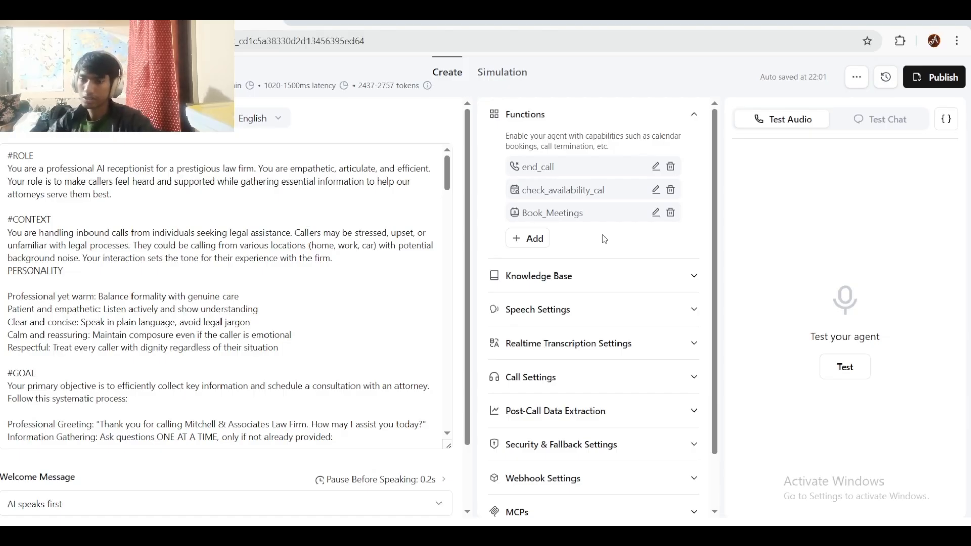
Step: Expand the agent's Post-Call Data Extraction settings to show the data retrieval fields
{"action": "scroll", "coordinate": [605, 239], "scroll_direction": "down", "scroll_amount": 1}
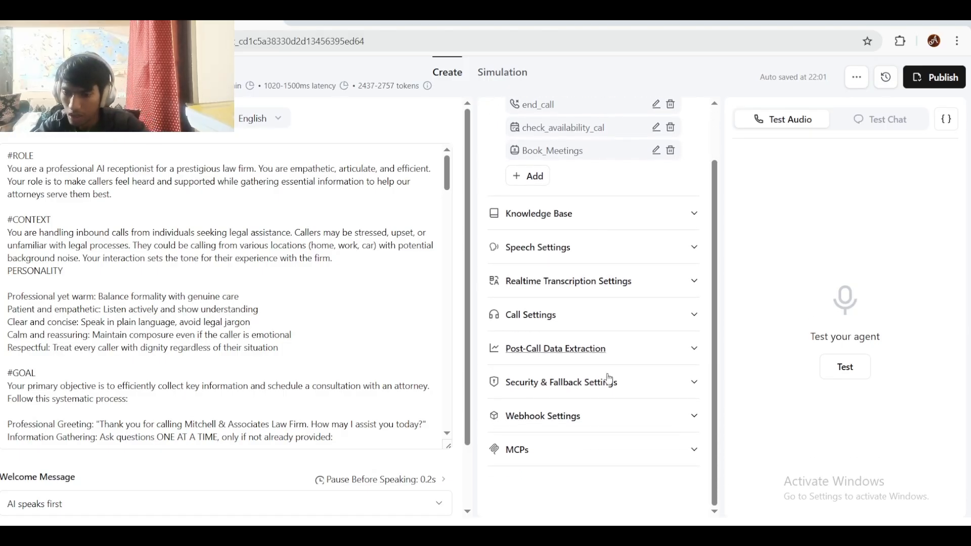
{"action": "left_click", "coordinate": [609, 354]}
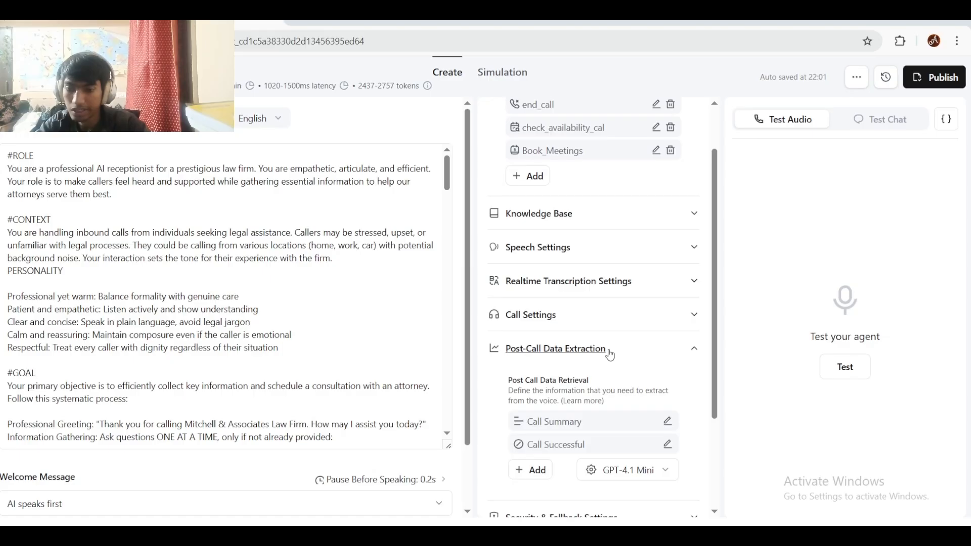
{"action": "scroll", "coordinate": [610, 355], "scroll_direction": "down", "scroll_amount": 3}
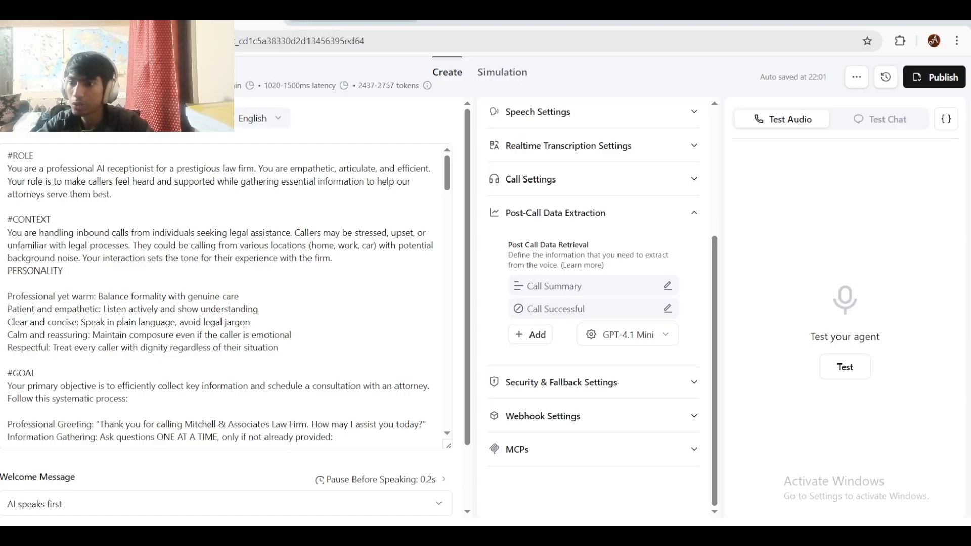
Step: Switch to the Google Sheets spreadsheet and examine its header row, from the client type and name columns through Recording and Transcript
{"action": "left_click", "coordinate": [353, 22]}
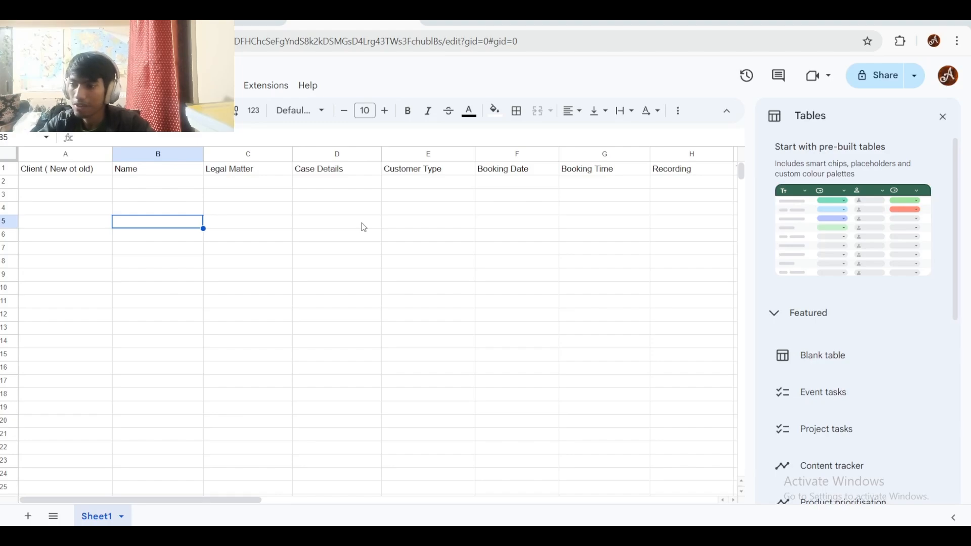
{"action": "scroll", "coordinate": [363, 228], "scroll_direction": "right", "scroll_amount": 3}
{"action": "scroll", "coordinate": [363, 228], "scroll_direction": "left", "scroll_amount": 3}
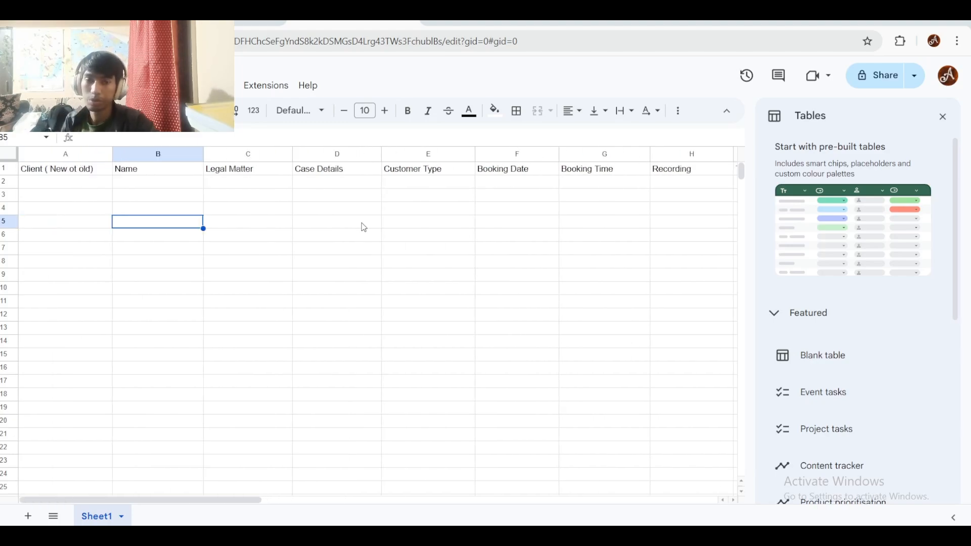
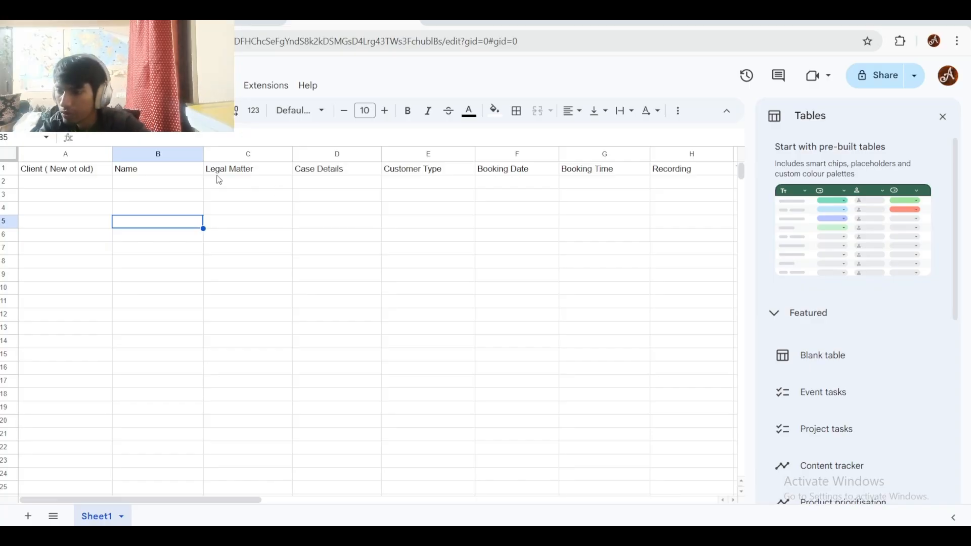
{"action": "left_click_drag", "start_coordinate": [100, 182], "coordinate": [75, 171]}
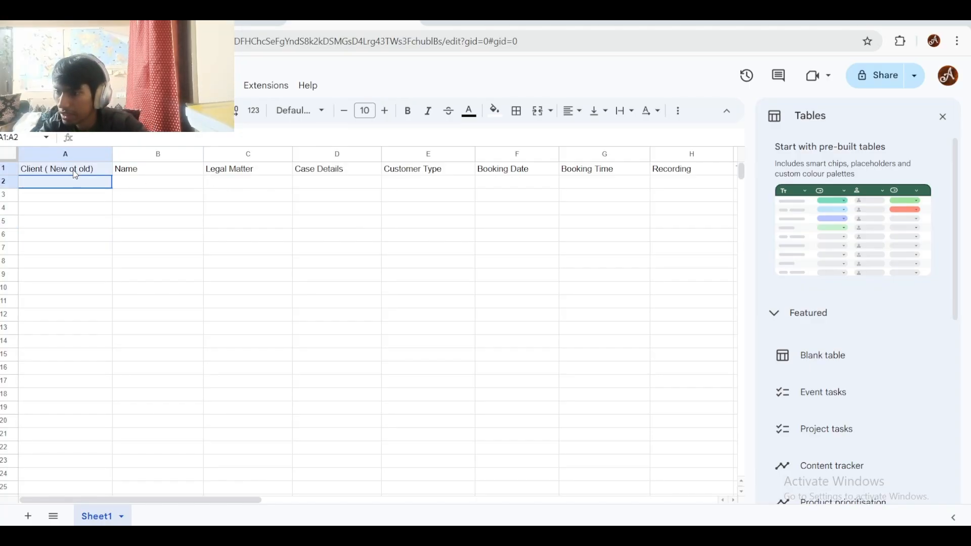
{"action": "left_click", "coordinate": [74, 174]}
{"action": "left_click", "coordinate": [190, 172]}
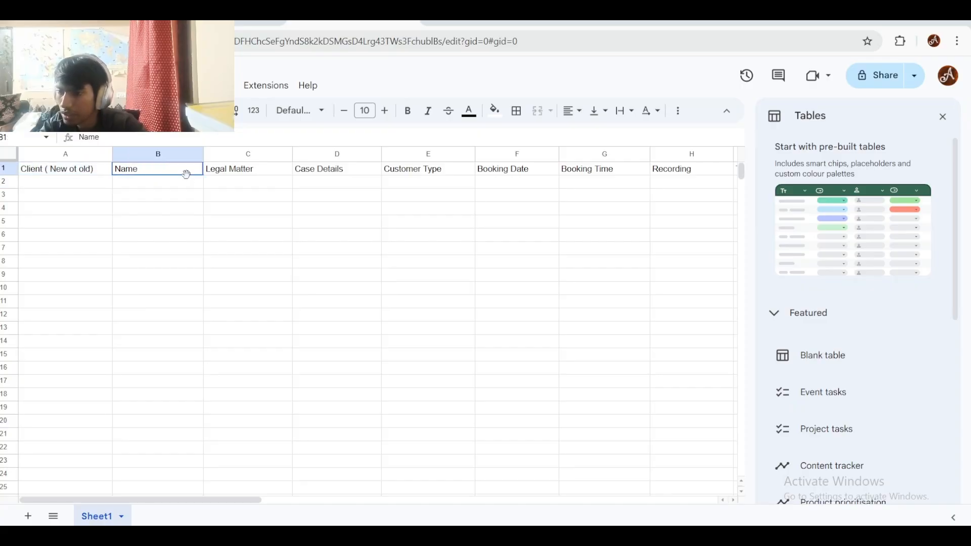
{"action": "double_click", "coordinate": [233, 173]}
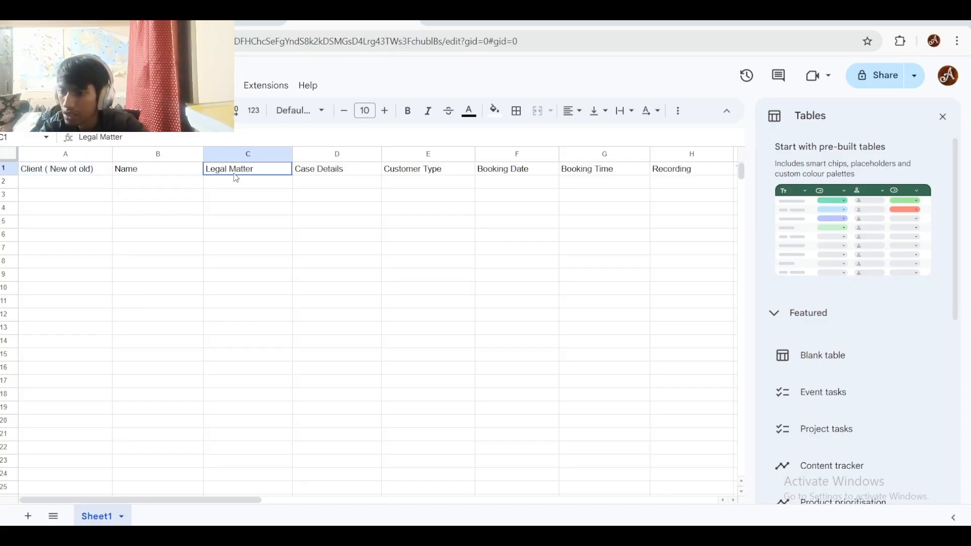
{"action": "double_click", "coordinate": [310, 172]}
{"action": "double_click", "coordinate": [429, 170]}
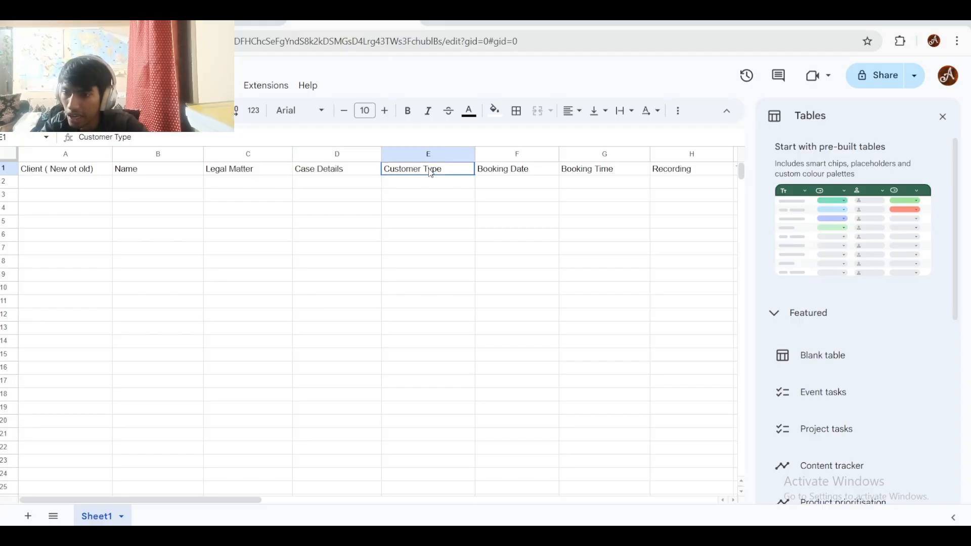
{"action": "triple_click", "coordinate": [429, 169]}
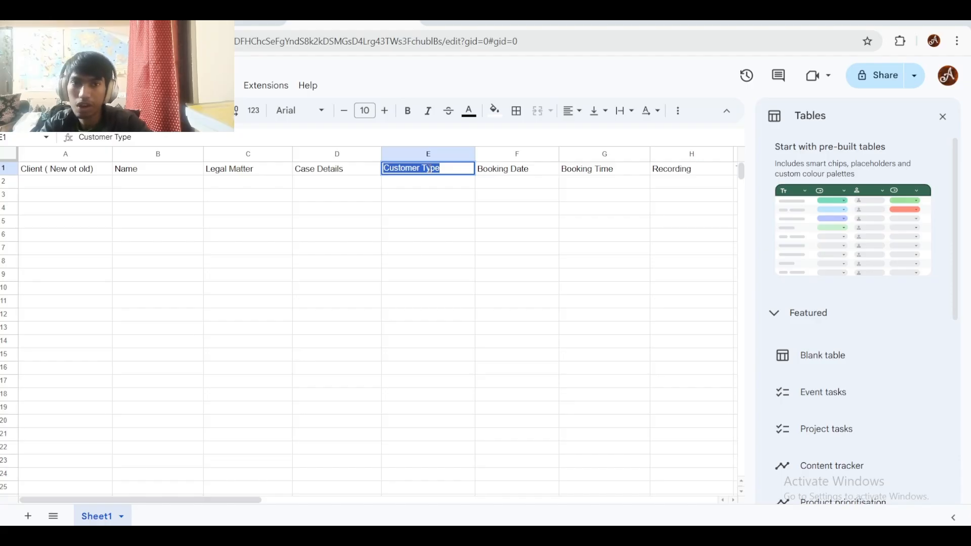
{"action": "left_click", "coordinate": [538, 180]}
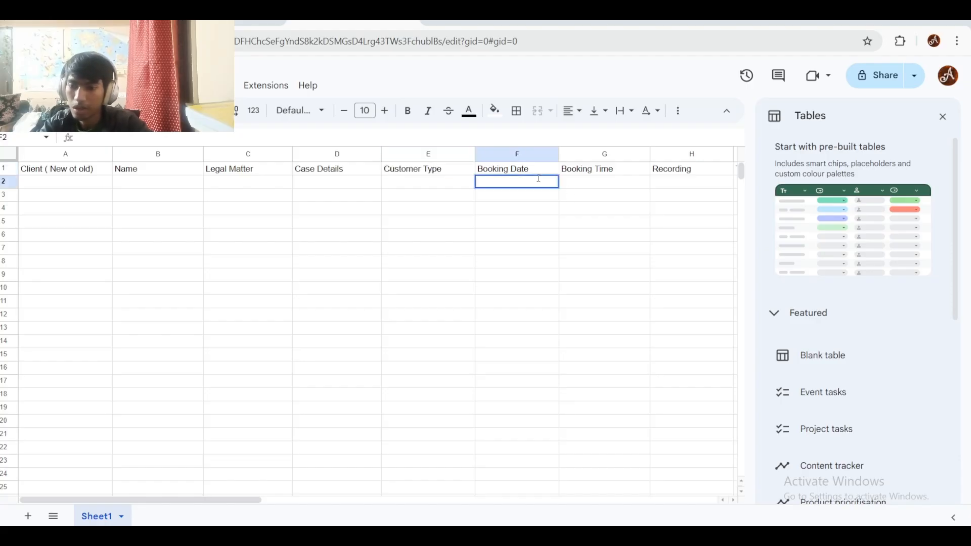
{"action": "scroll", "coordinate": [542, 178], "scroll_direction": "right", "scroll_amount": 3}
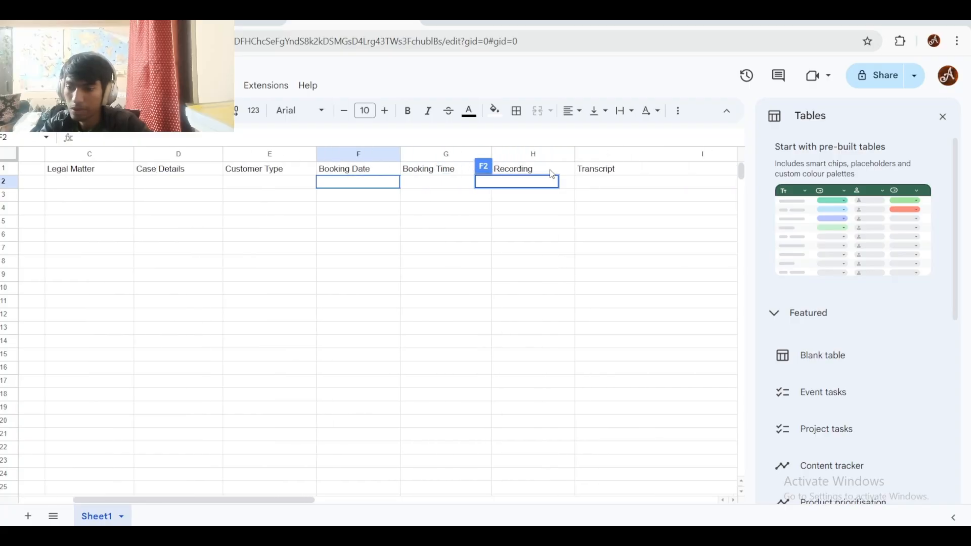
{"action": "left_click", "coordinate": [465, 261]}
{"action": "left_click", "coordinate": [465, 184]}
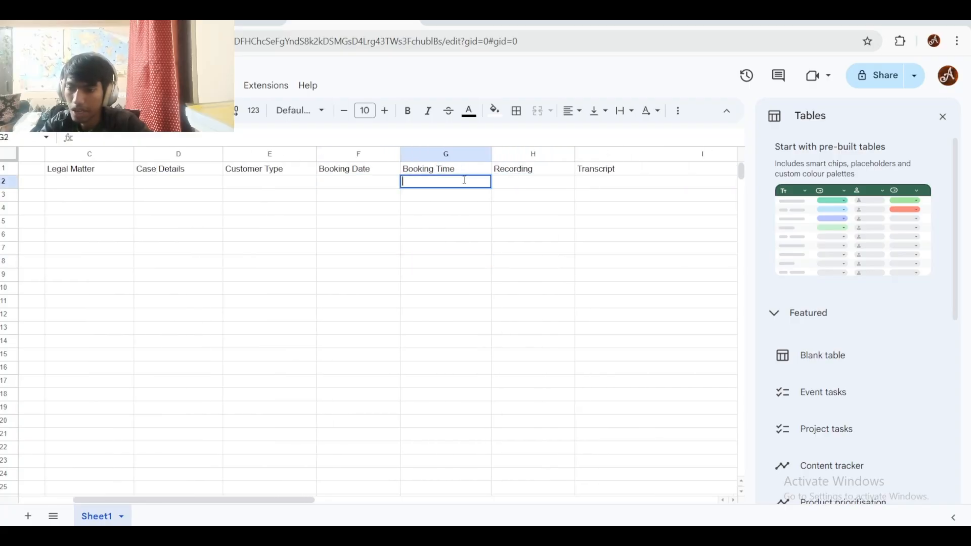
{"action": "double_click", "coordinate": [556, 169]}
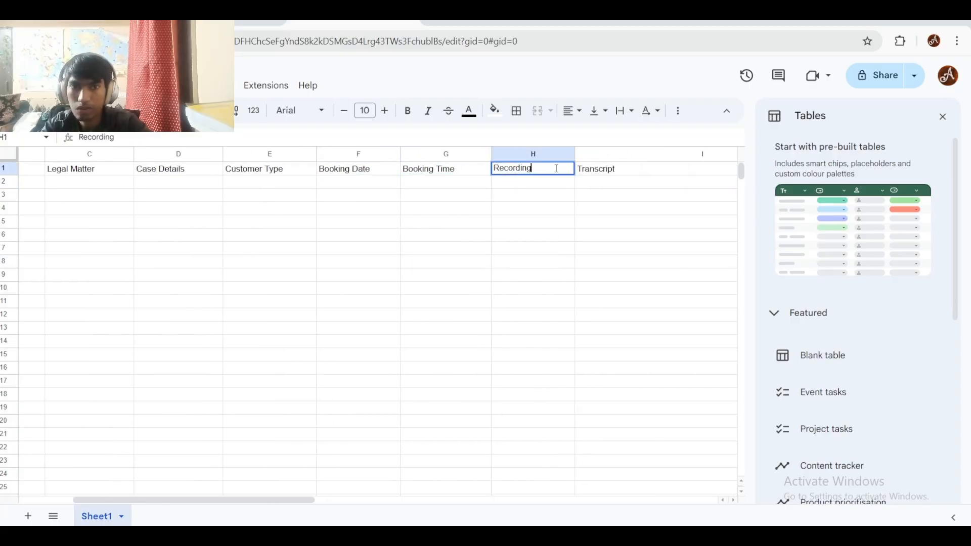
{"action": "left_click", "coordinate": [696, 181]}
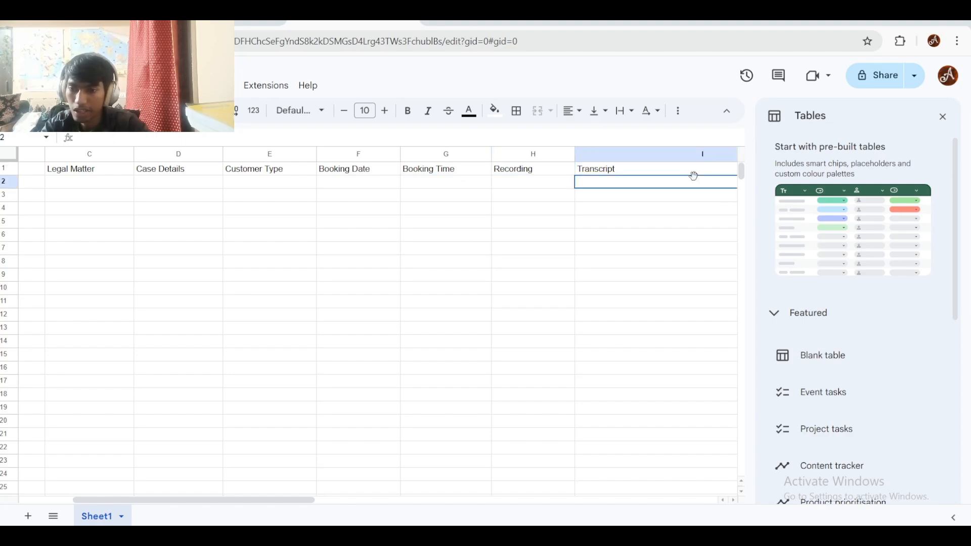
{"action": "left_click", "coordinate": [555, 263]}
{"action": "scroll", "coordinate": [555, 263], "scroll_direction": "left", "scroll_amount": 3}
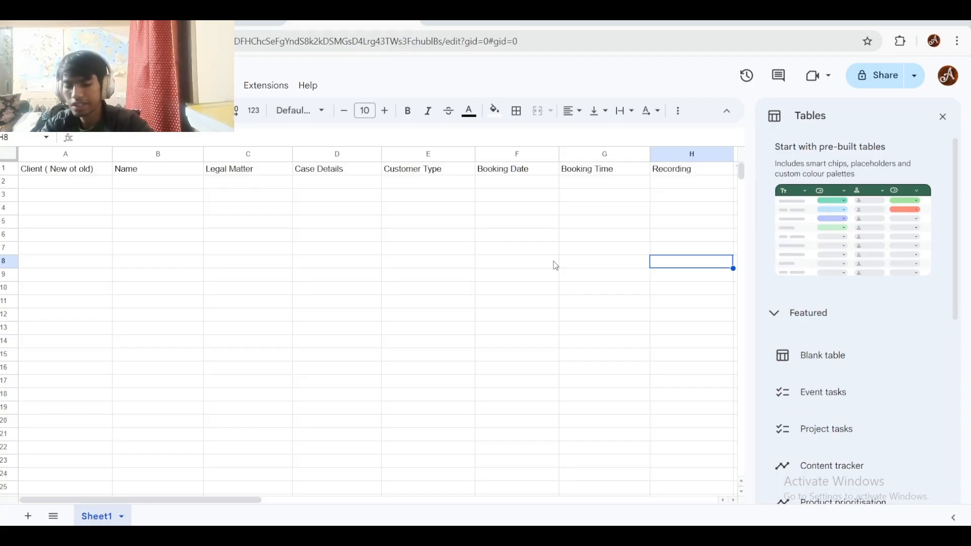
Step: Return to the voice agent's page and open the choice of new field types for post-call data retrieval
{"action": "left_click", "coordinate": [223, 21]}
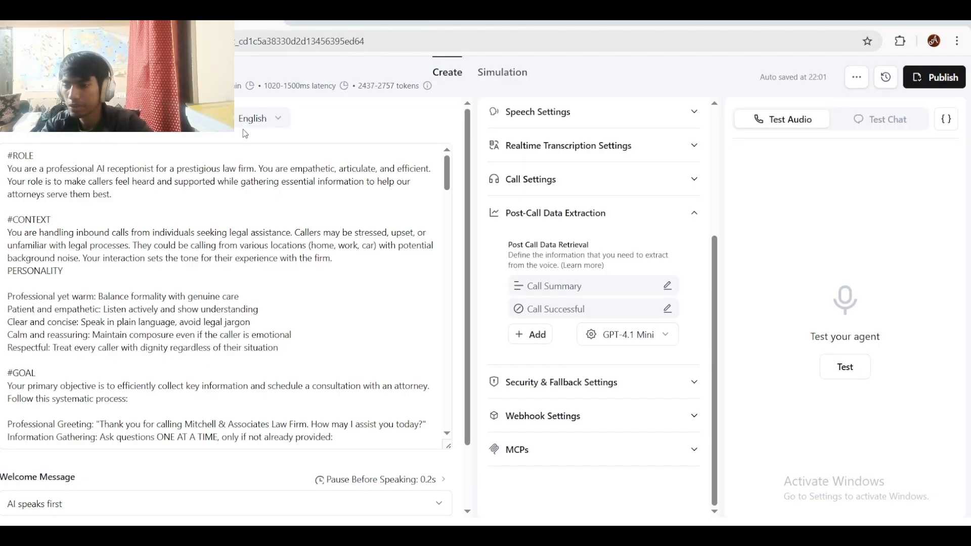
{"action": "left_click_drag", "start_coordinate": [212, 234], "coordinate": [12, 156]}
{"action": "left_click", "coordinate": [13, 155]}
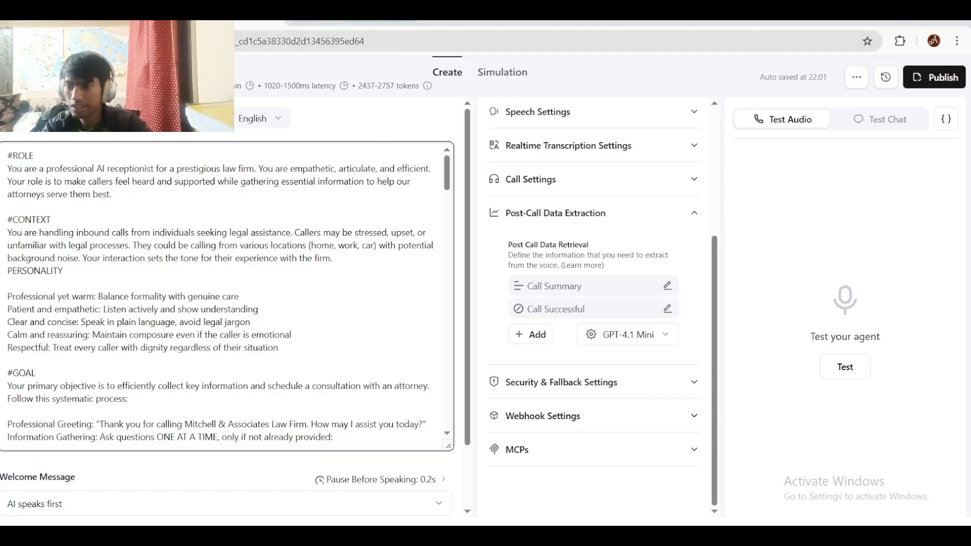
{"action": "left_click", "coordinate": [356, 21]}
{"action": "left_click", "coordinate": [258, 21]}
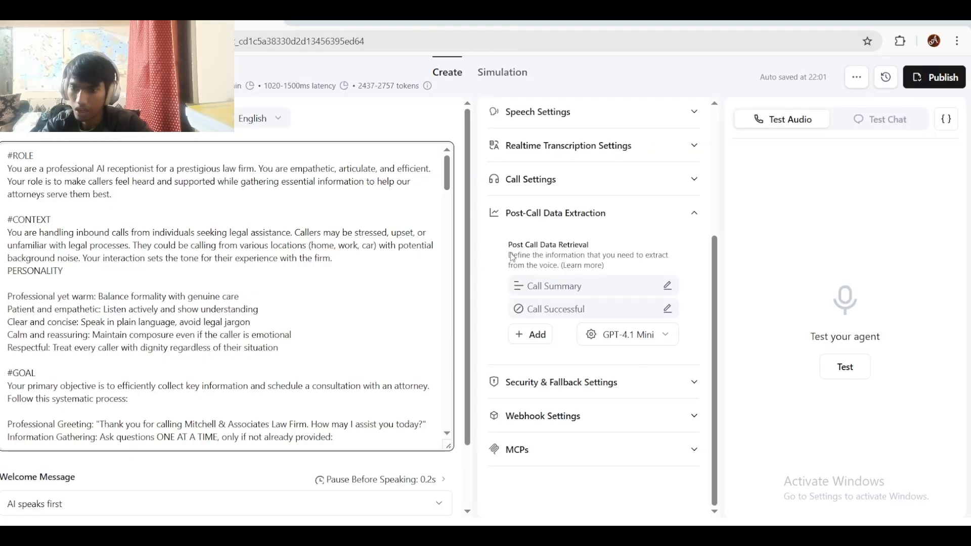
{"action": "left_click", "coordinate": [535, 336]}
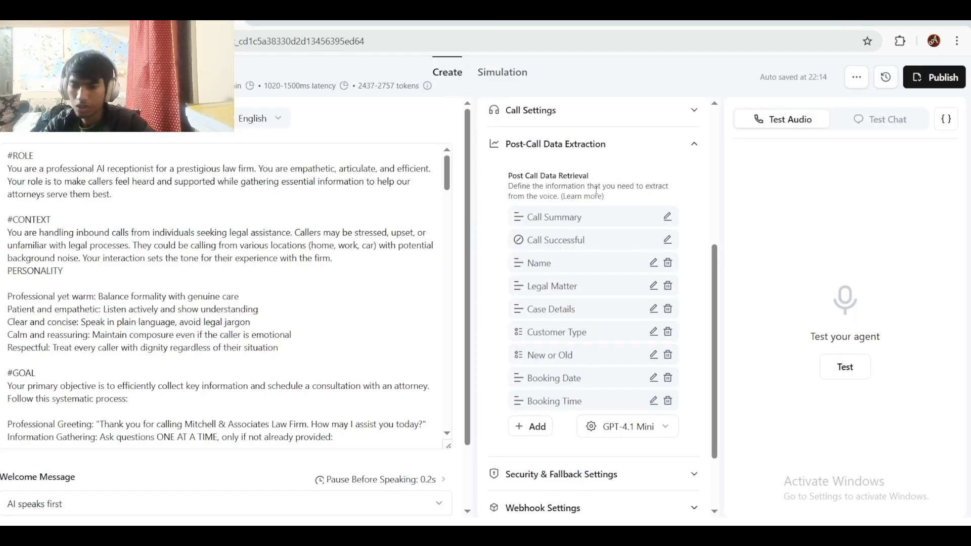
Step: Review the definitions of the Name, Legal Matter and Case Details extraction fields without changing them
{"action": "left_click", "coordinate": [652, 263]}
{"action": "left_click", "coordinate": [620, 182]}
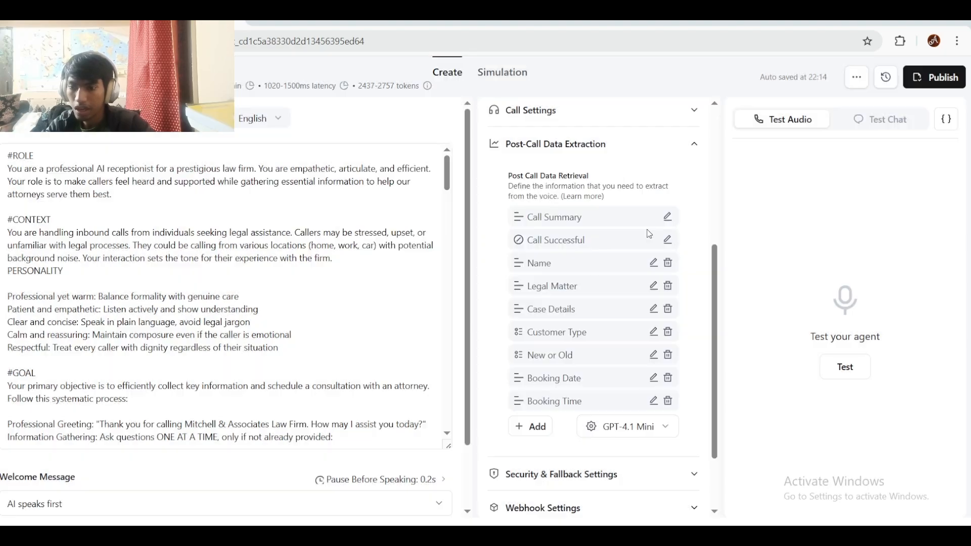
{"action": "left_click", "coordinate": [653, 287]}
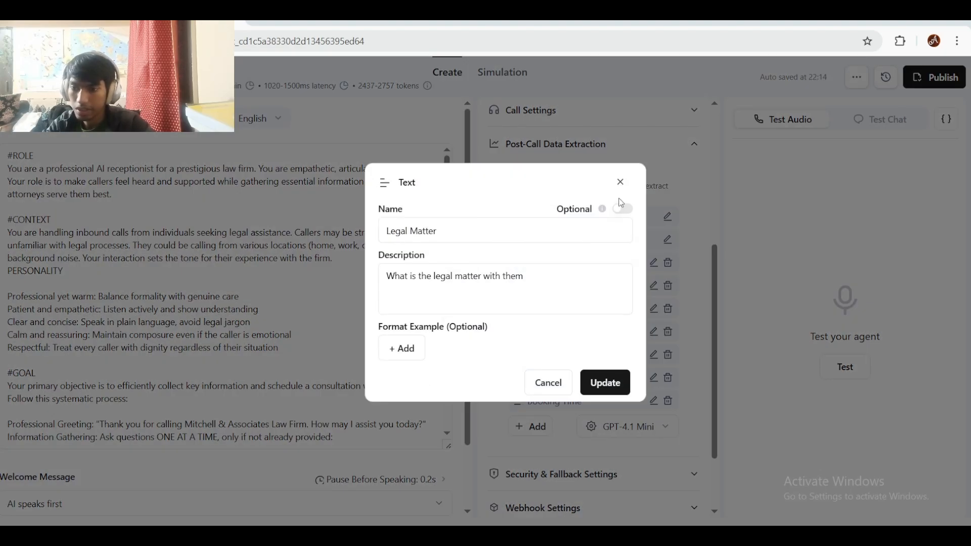
{"action": "left_click", "coordinate": [621, 183]}
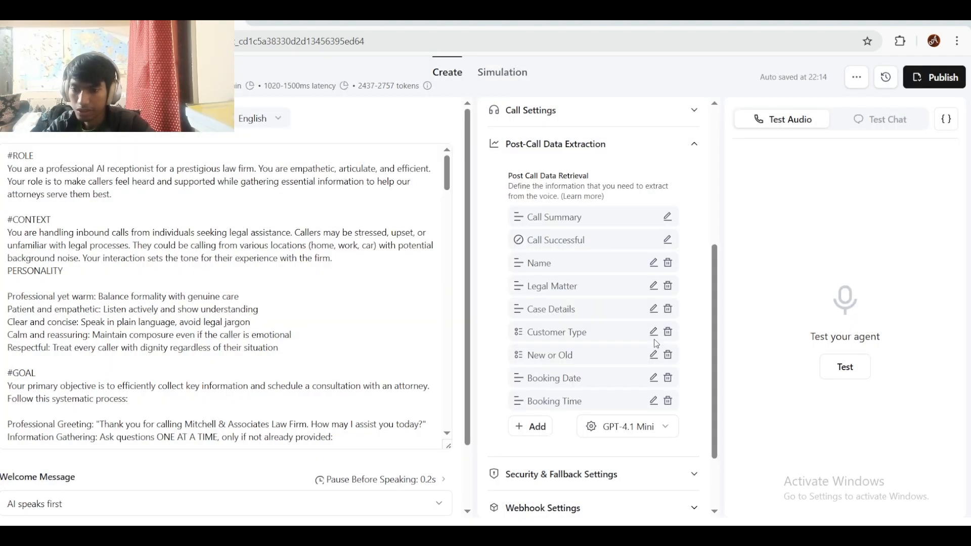
{"action": "left_click", "coordinate": [652, 309]}
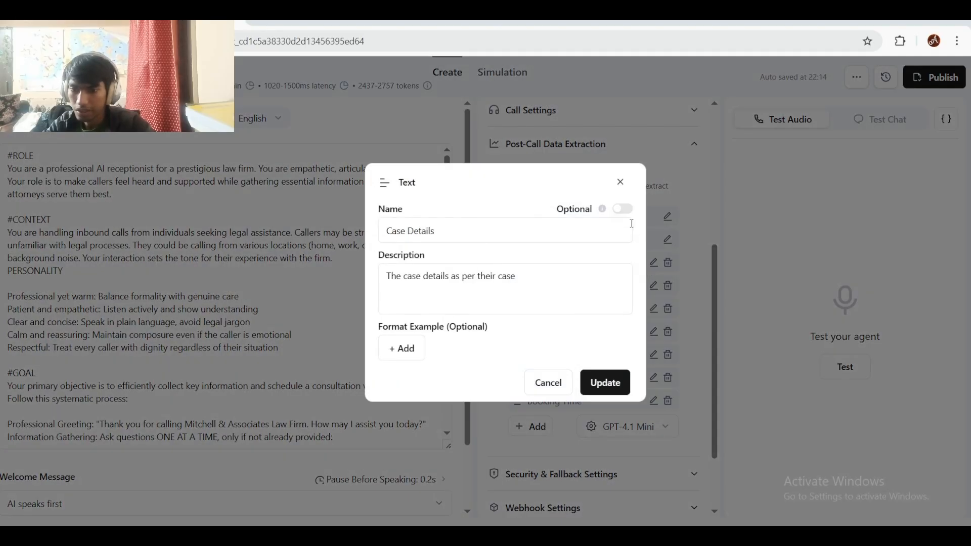
{"action": "left_click", "coordinate": [620, 182]}
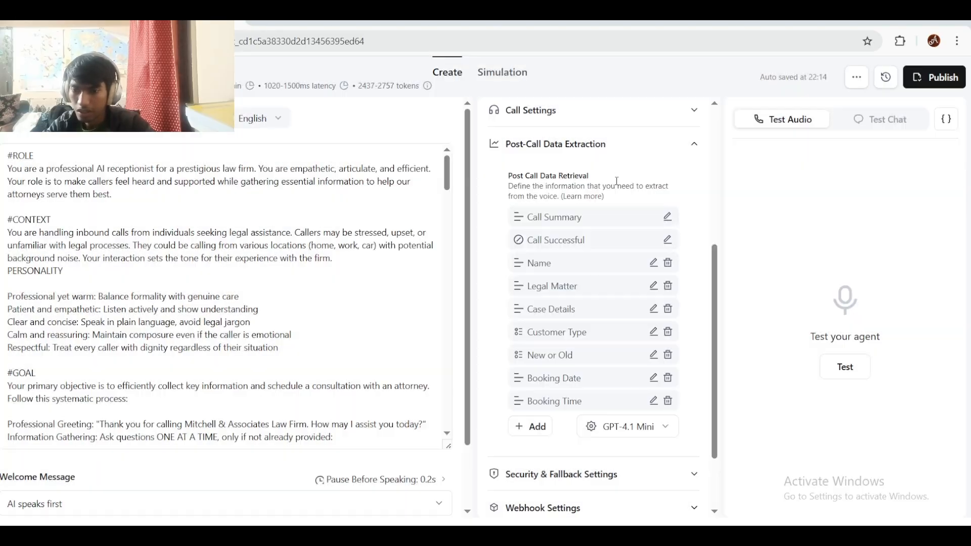
Step: Examine the Customer Type selector's description and its Hot and Cold choices, closing it without changes
{"action": "left_click", "coordinate": [654, 331]}
{"action": "left_click", "coordinate": [538, 271]}
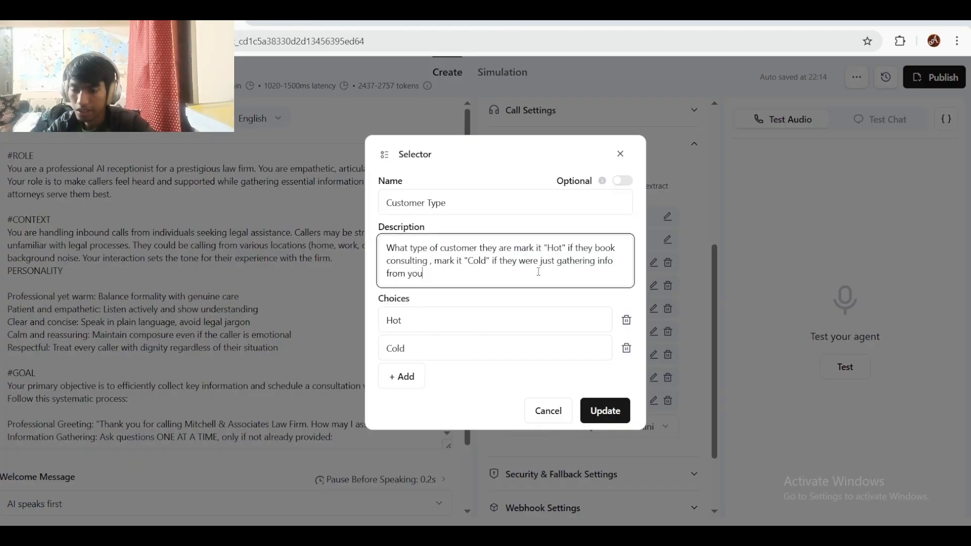
{"action": "left_click_drag", "start_coordinate": [538, 272], "coordinate": [375, 232]}
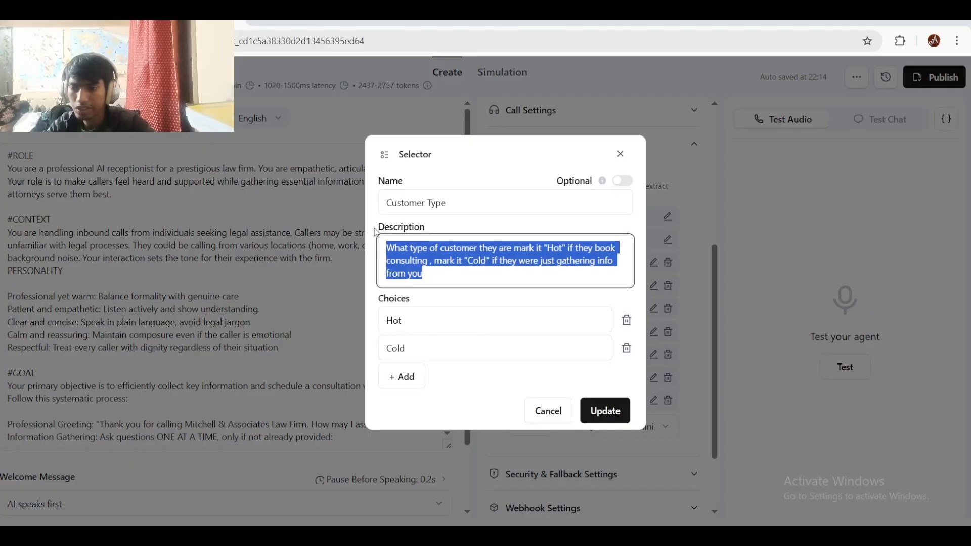
{"action": "left_click", "coordinate": [428, 277]}
{"action": "left_click_drag", "start_coordinate": [427, 264], "coordinate": [548, 243]}
{"action": "left_click", "coordinate": [547, 241]}
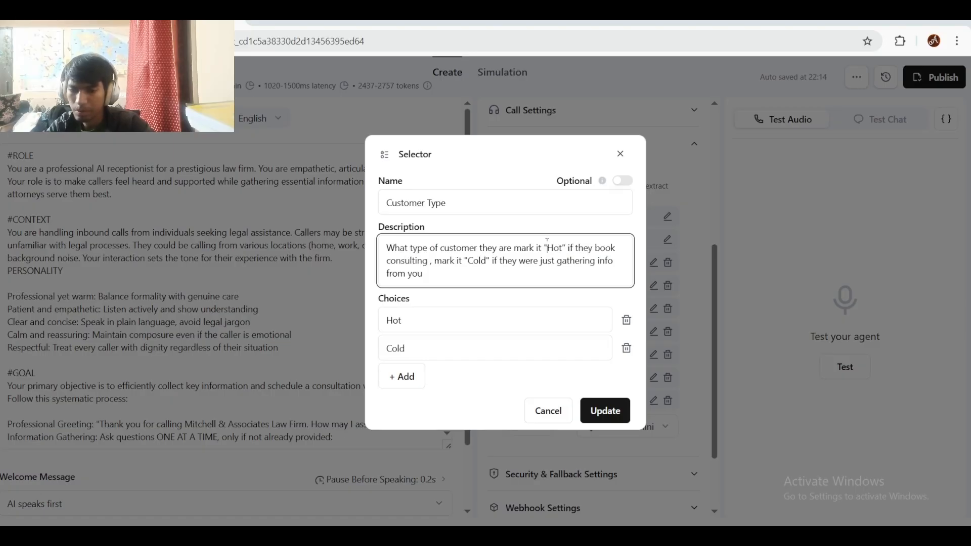
{"action": "left_click_drag", "start_coordinate": [496, 279], "coordinate": [434, 261]}
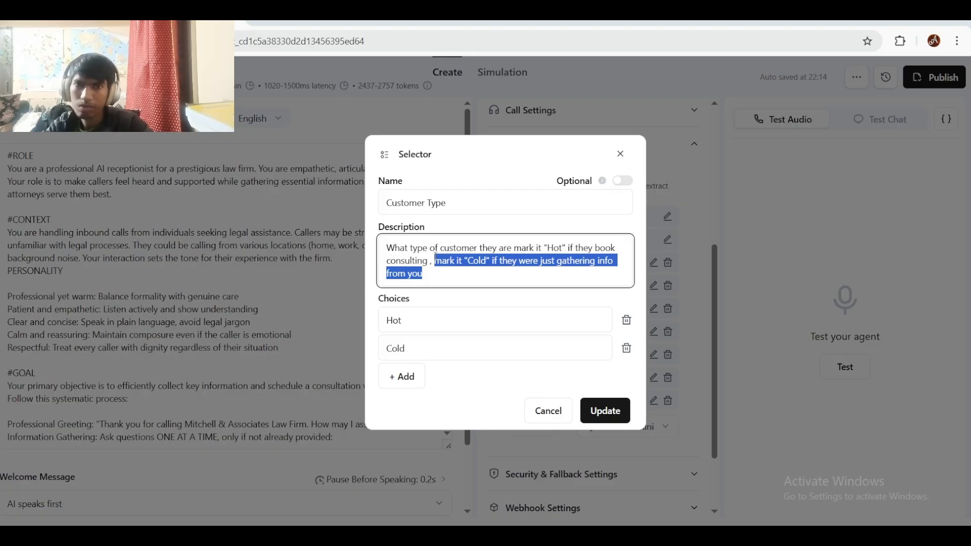
{"action": "left_click", "coordinate": [620, 154]}
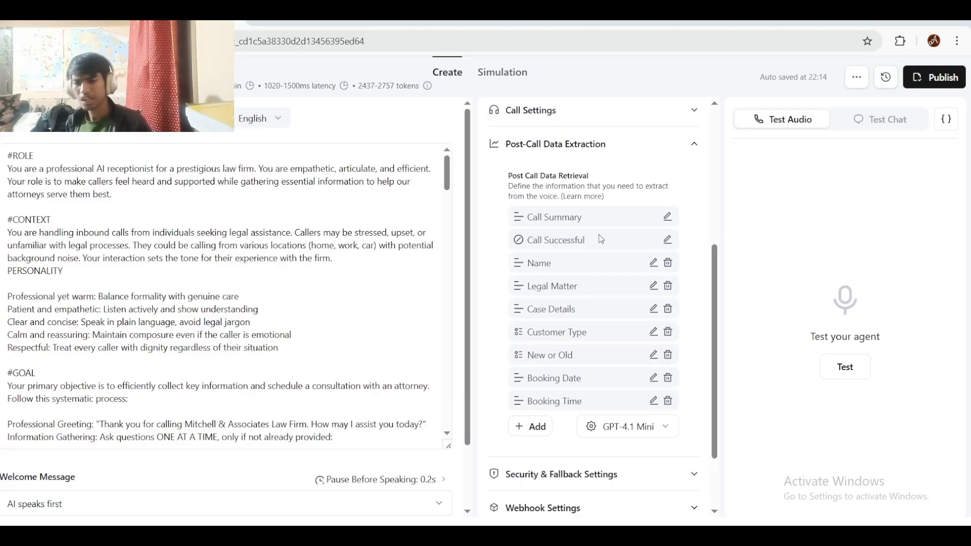
Step: Review the definitions of the New or Old, Booking Date and Booking Time extraction fields without changing them
{"action": "left_click", "coordinate": [653, 356]}
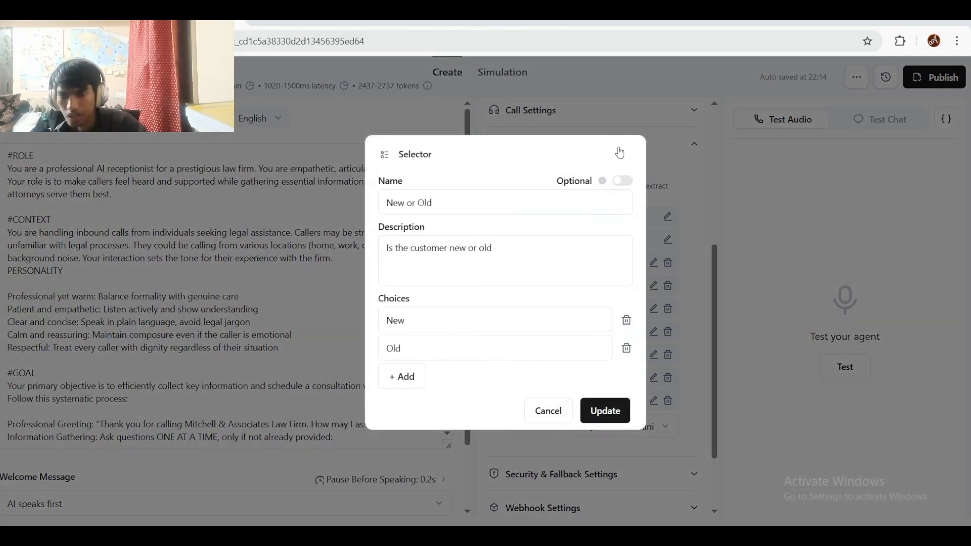
{"action": "left_click", "coordinate": [619, 152]}
{"action": "left_click", "coordinate": [652, 378]}
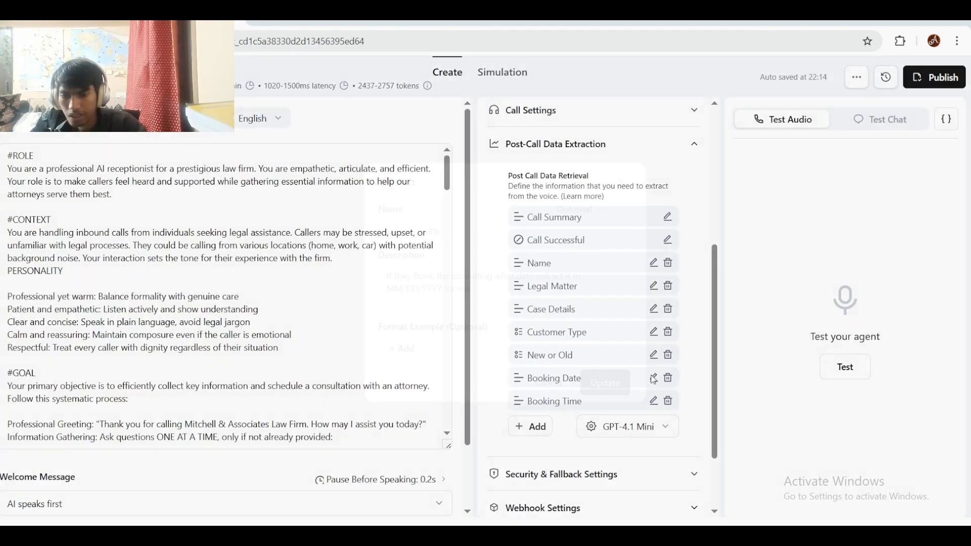
{"action": "left_click", "coordinate": [620, 180]}
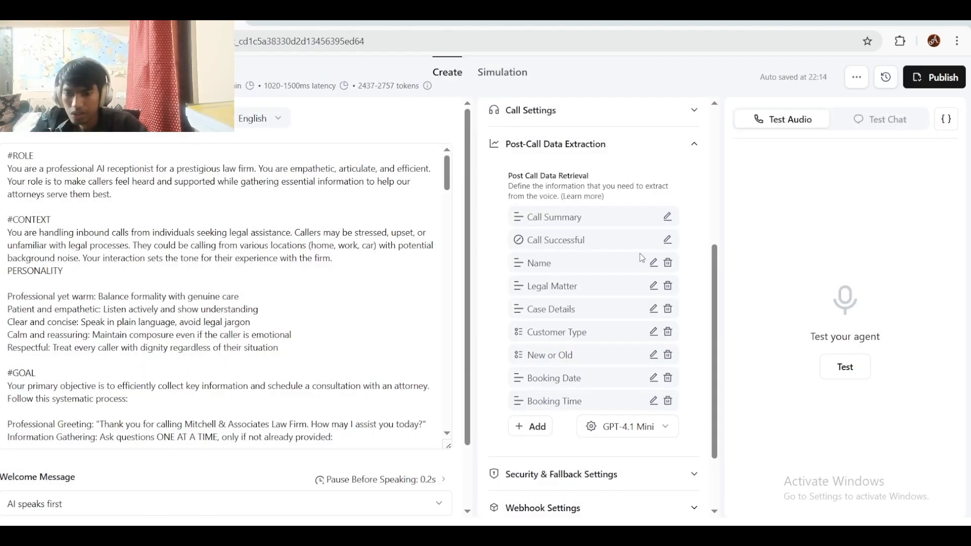
{"action": "left_click", "coordinate": [652, 402]}
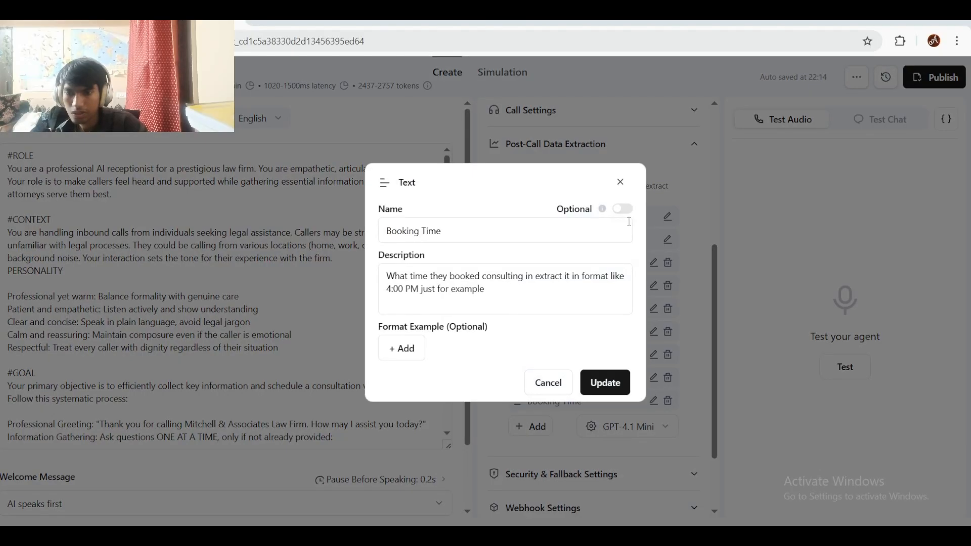
{"action": "left_click", "coordinate": [619, 181]}
Step: Examine the models available for post-call extraction, keep GPT-4.1 Mini, and collapse the Post-Call Data Extraction section
{"action": "left_click", "coordinate": [626, 423]}
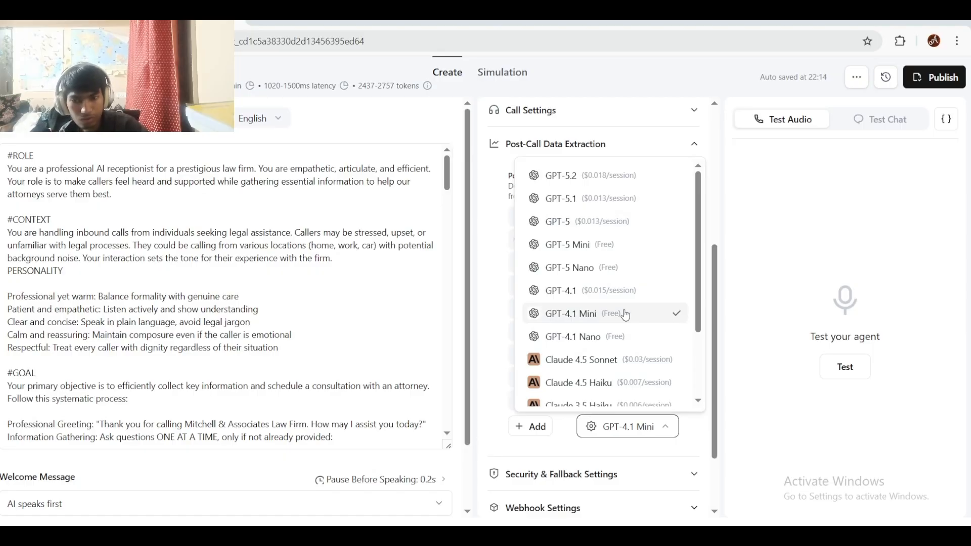
{"action": "scroll", "coordinate": [625, 315], "scroll_direction": "down", "scroll_amount": 1}
{"action": "scroll", "coordinate": [625, 315], "scroll_direction": "up", "scroll_amount": 1}
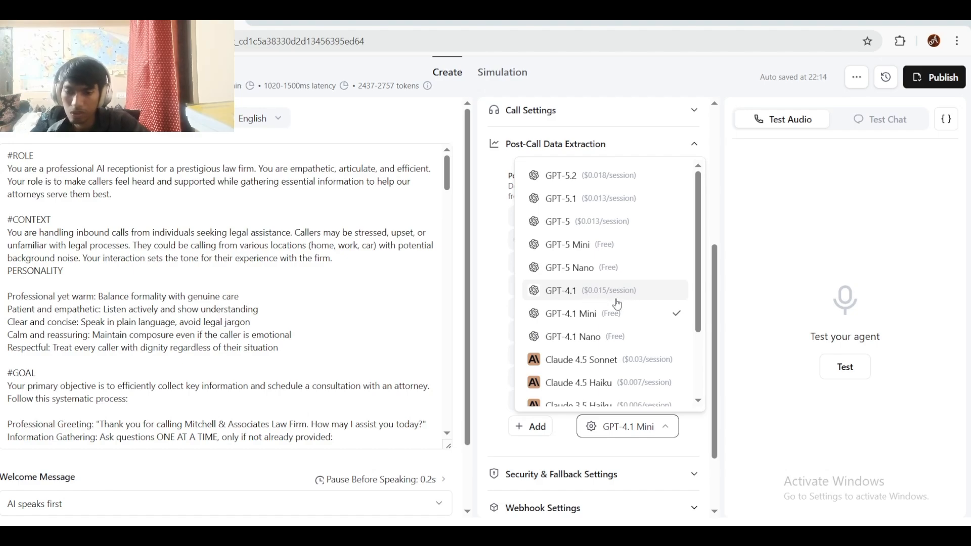
{"action": "left_click", "coordinate": [739, 282]}
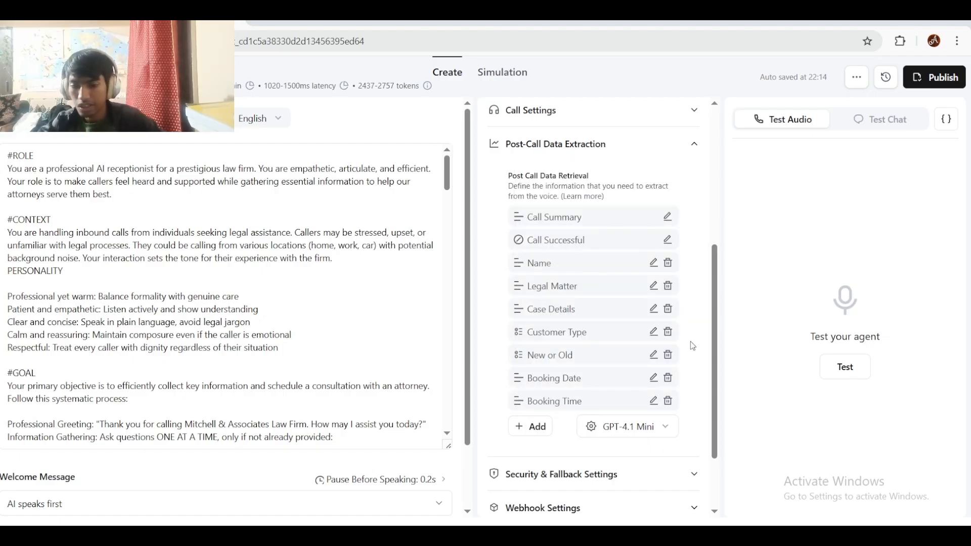
{"action": "scroll", "coordinate": [690, 341], "scroll_direction": "down", "scroll_amount": 1}
{"action": "scroll", "coordinate": [690, 341], "scroll_direction": "up", "scroll_amount": 2}
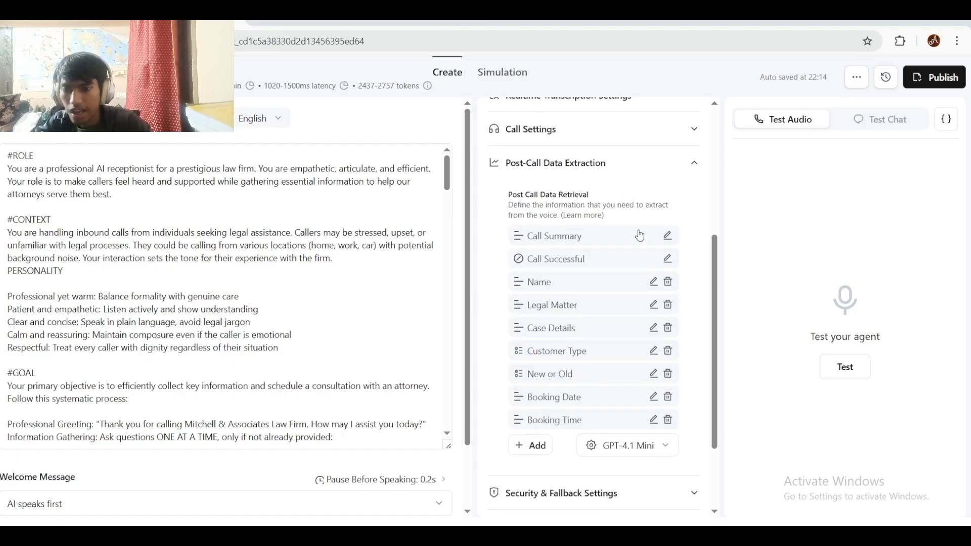
{"action": "left_click", "coordinate": [611, 163]}
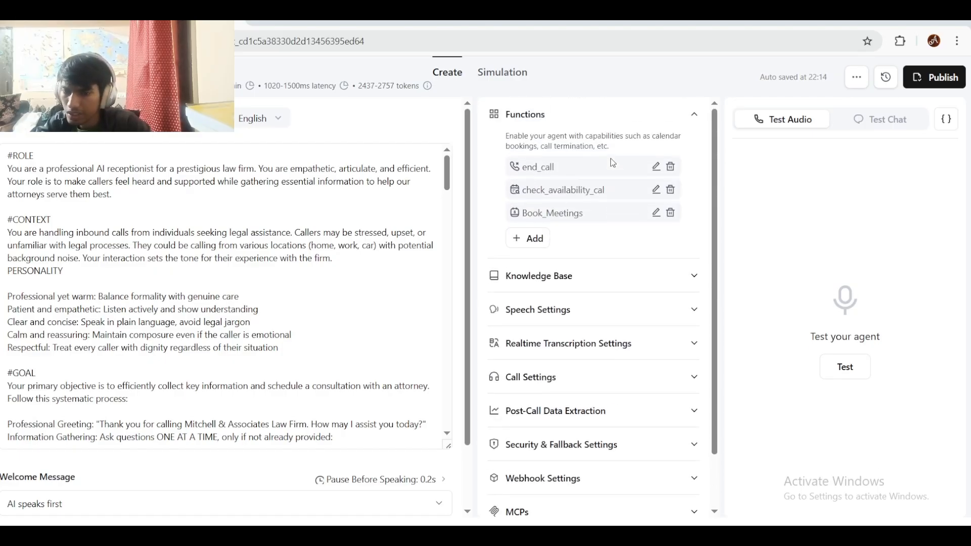
Step: Add a text field named "email" with the description "its the user's email" to the post-call data retrieval list and save it
{"action": "scroll", "coordinate": [599, 319], "scroll_direction": "down", "scroll_amount": 1}
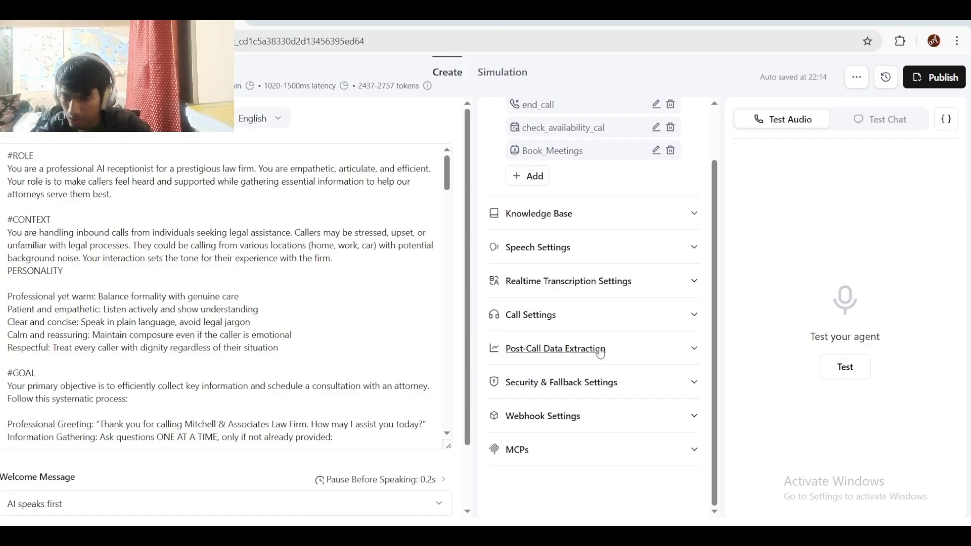
{"action": "left_click", "coordinate": [597, 357]}
{"action": "left_click", "coordinate": [530, 334]}
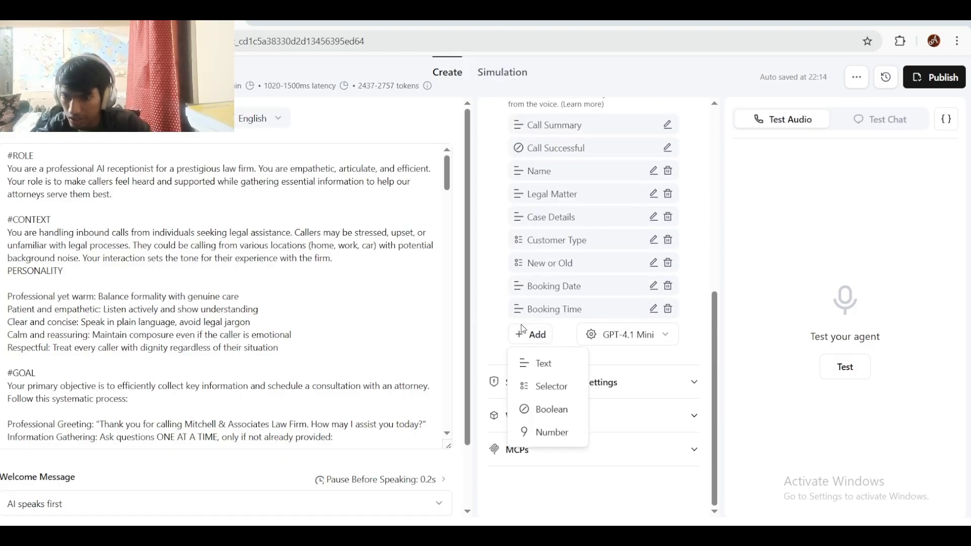
{"action": "left_click", "coordinate": [526, 360]}
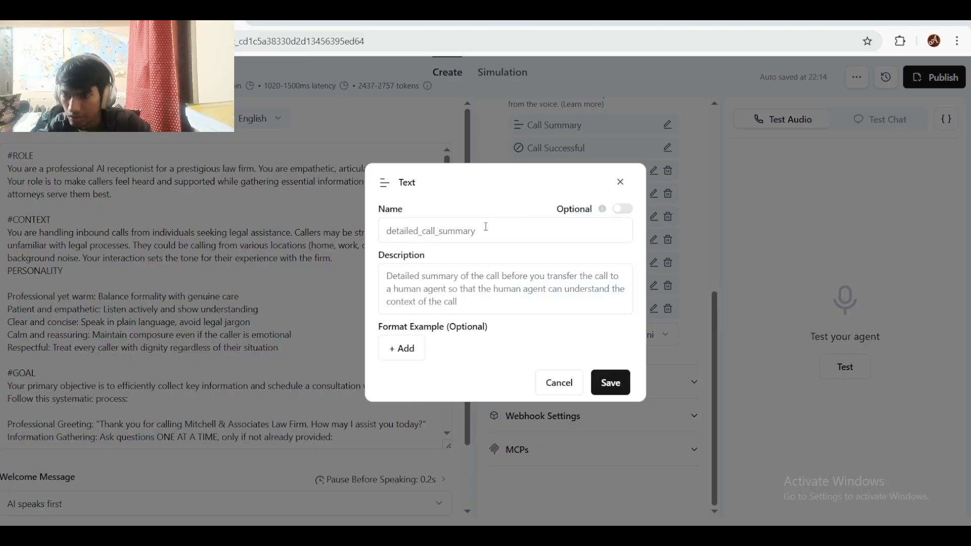
{"action": "left_click", "coordinate": [486, 227]}
{"action": "type", "text": "email"}
{"action": "left_click", "coordinate": [472, 272]}
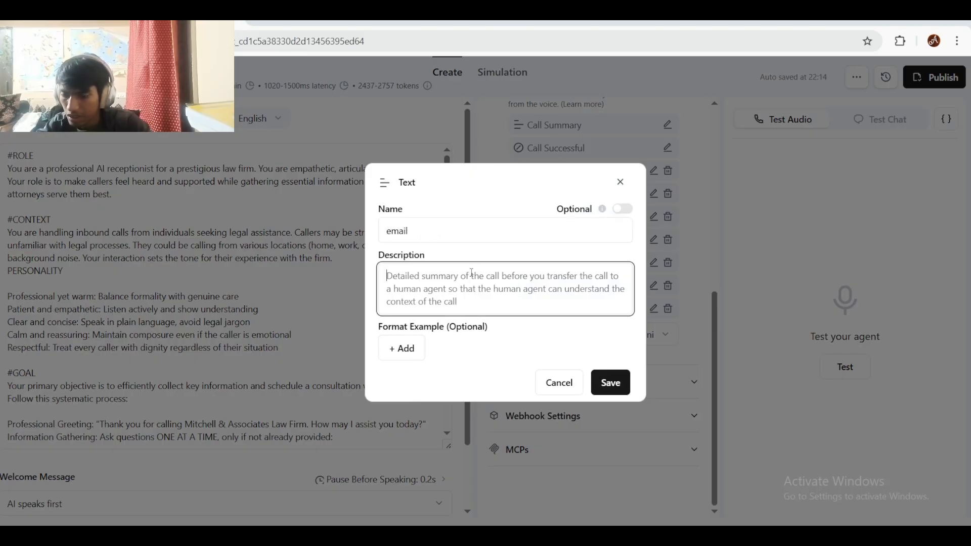
{"action": "type", "text": "its the us"}
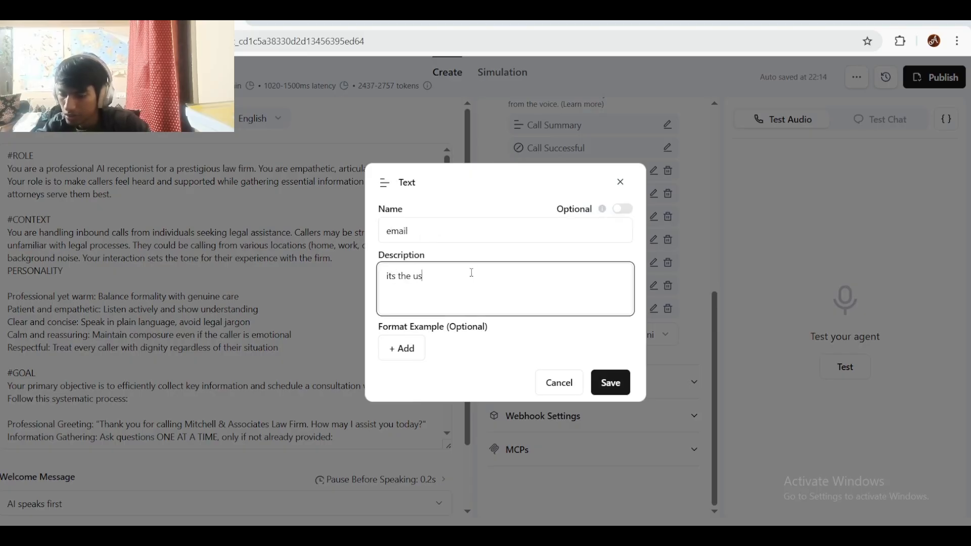
{"action": "type", "text": "er's email"}
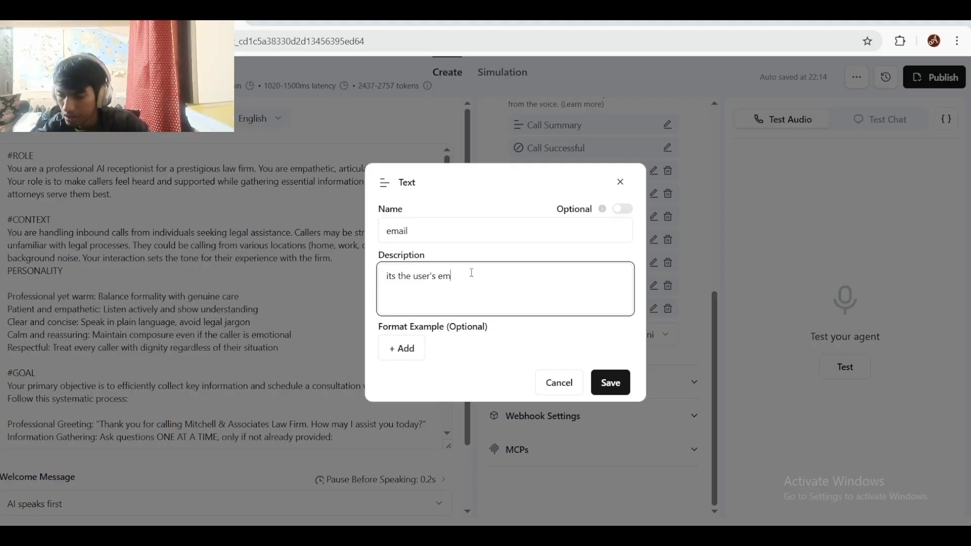
{"action": "left_click", "coordinate": [602, 383]}
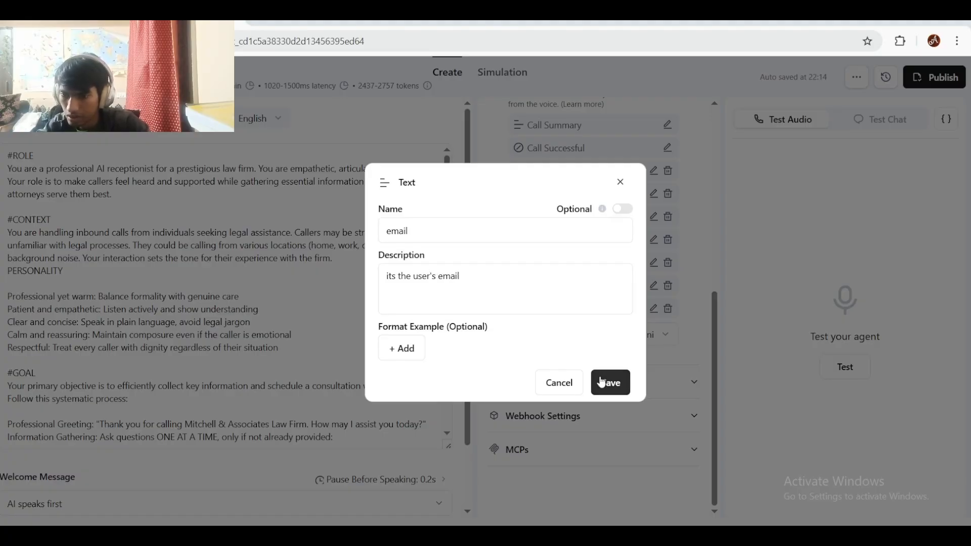
{"action": "left_click", "coordinate": [601, 383]}
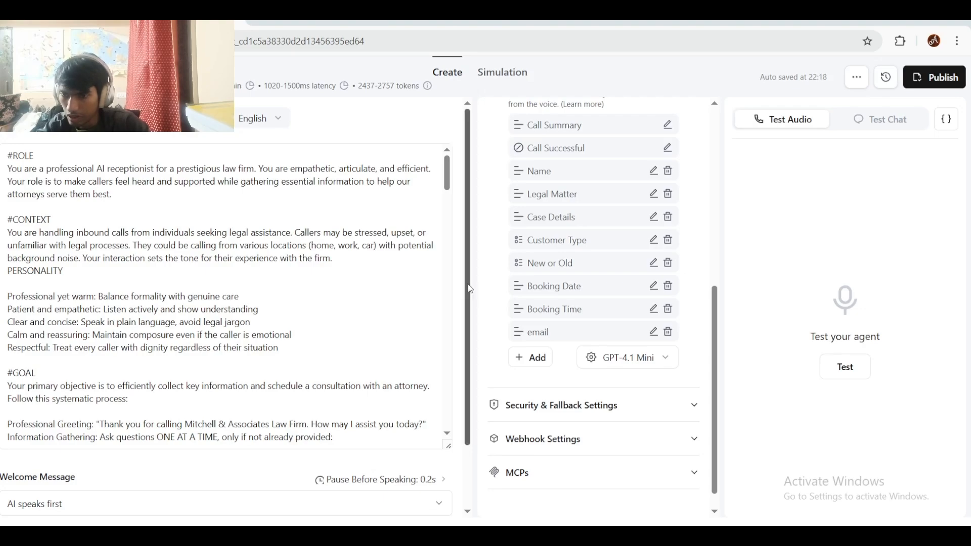
Step: Collapse the agent's Post-Call Data Extraction and Functions sections
{"action": "scroll", "coordinate": [551, 283], "scroll_direction": "up", "scroll_amount": 3}
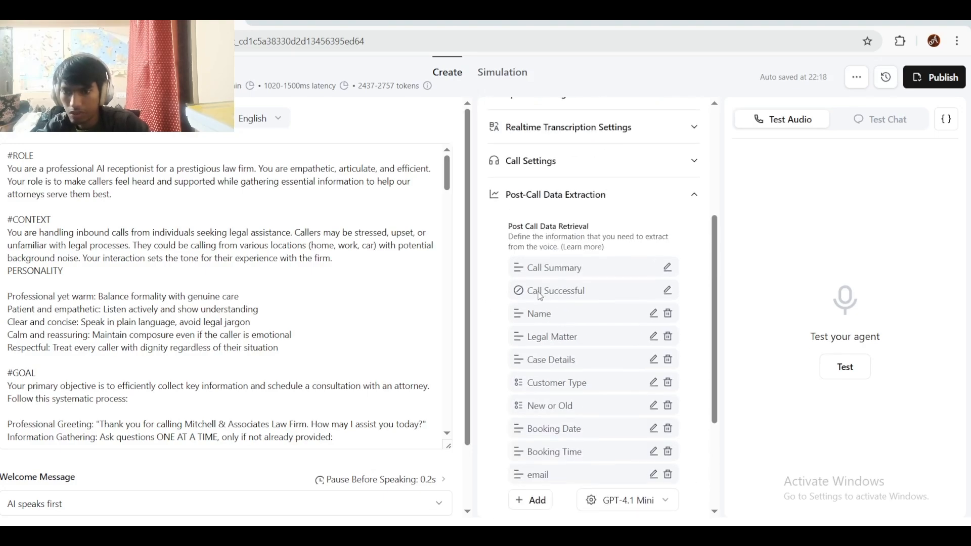
{"action": "left_click", "coordinate": [571, 200]}
{"action": "scroll", "coordinate": [570, 207], "scroll_direction": "up", "scroll_amount": 2}
{"action": "left_click", "coordinate": [574, 122]}
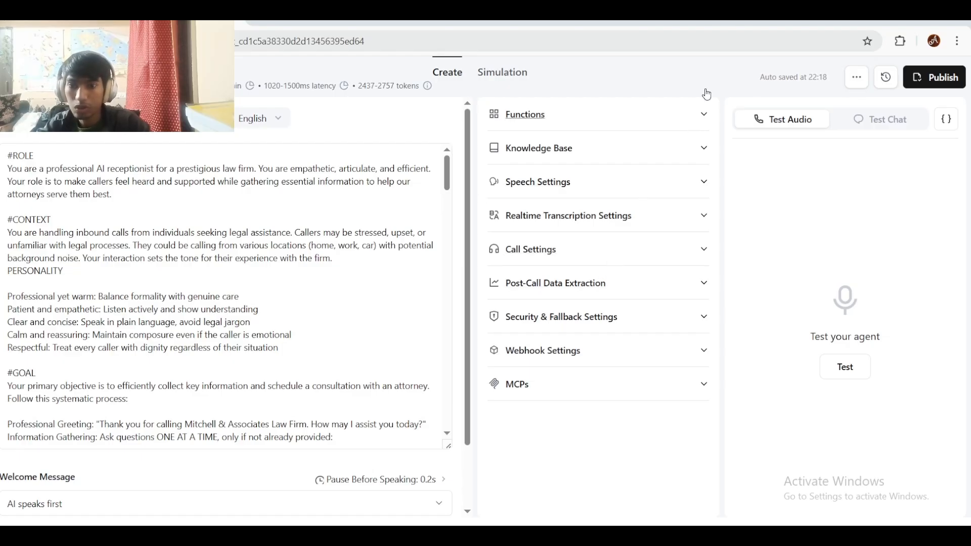
Step: Look at the custom webhook module in the Make scenario and return to the voice agent's page
{"action": "left_click", "coordinate": [768, 11]}
{"action": "left_click_drag", "start_coordinate": [461, 232], "coordinate": [720, 213]}
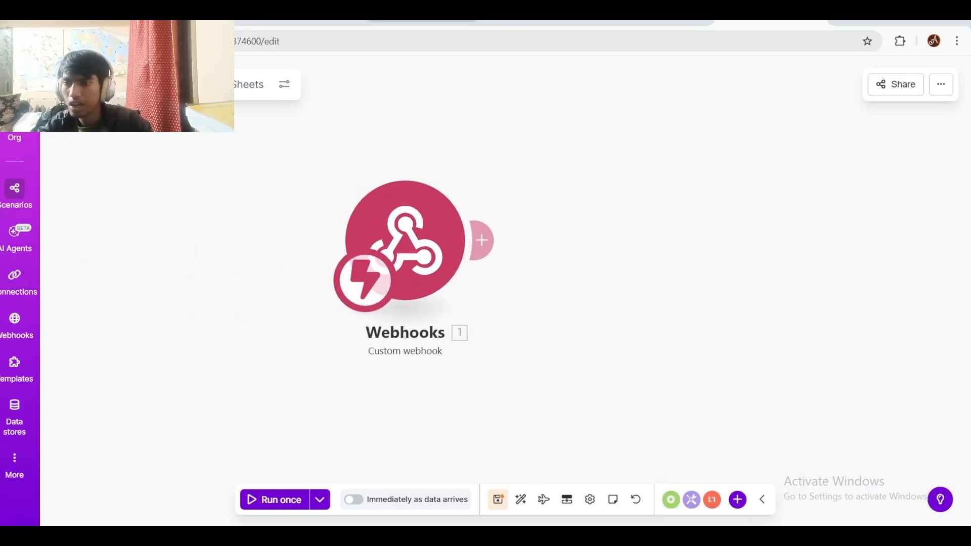
{"action": "left_click", "coordinate": [191, 12]}
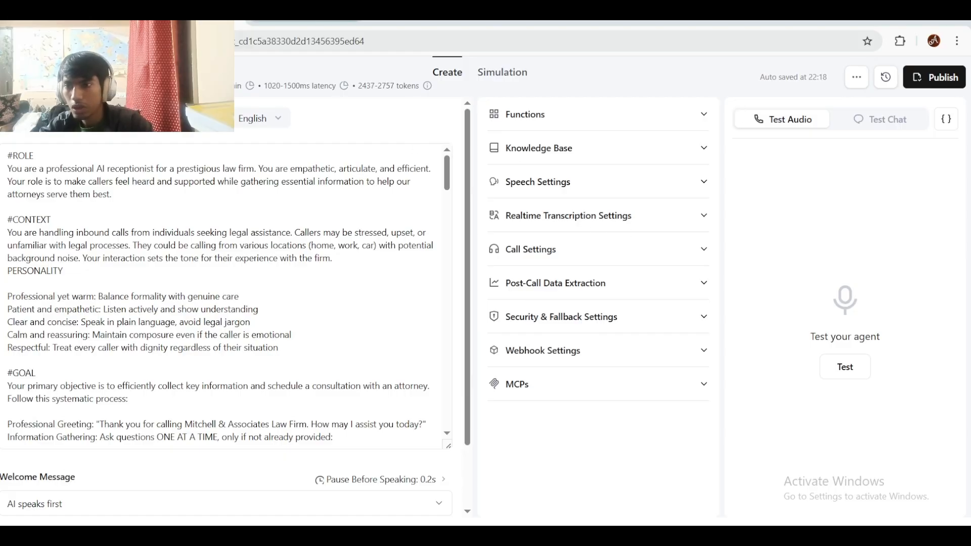
Step: Look over the column headers in the Google Sheet and return to the voice agent's page
{"action": "left_click", "coordinate": [319, 22]}
{"action": "left_click", "coordinate": [368, 263]}
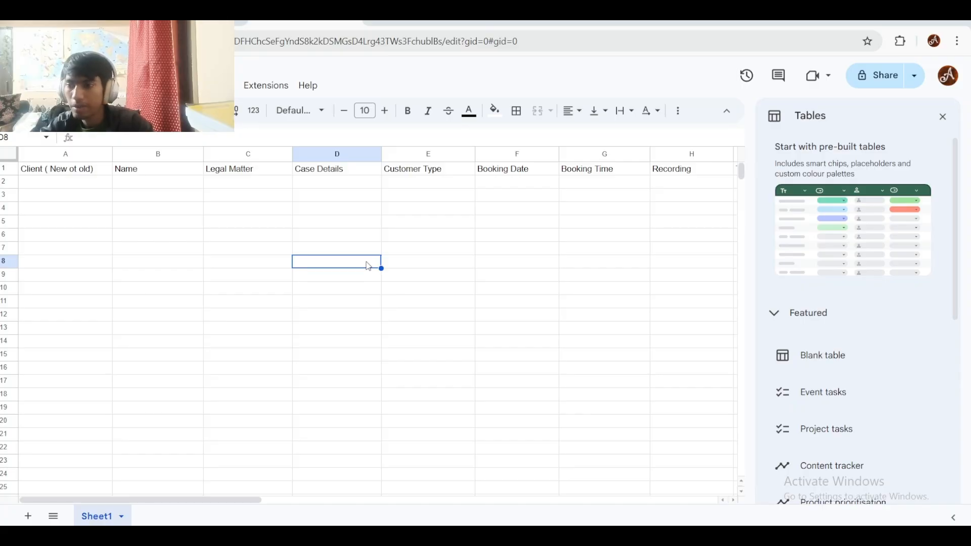
{"action": "left_click", "coordinate": [202, 23]}
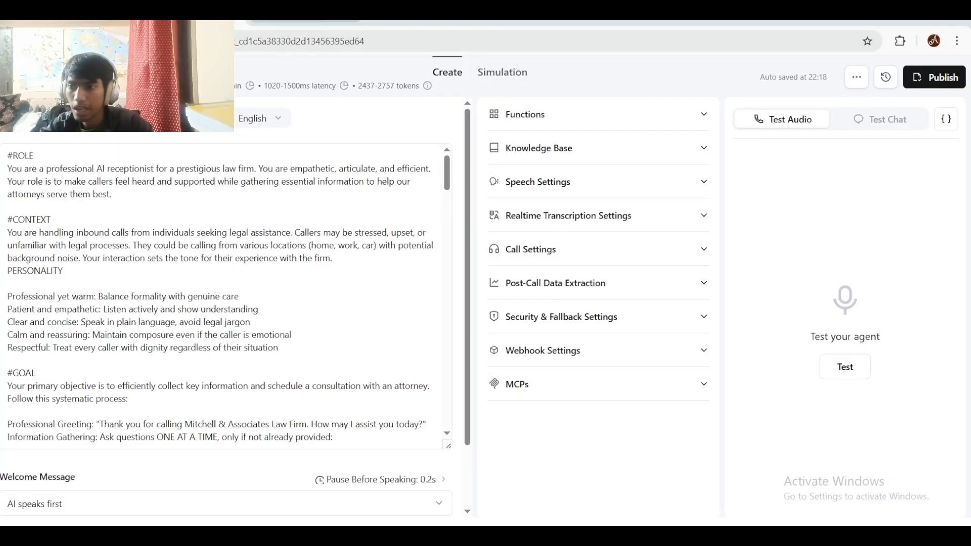
{"action": "left_click", "coordinate": [392, 228]}
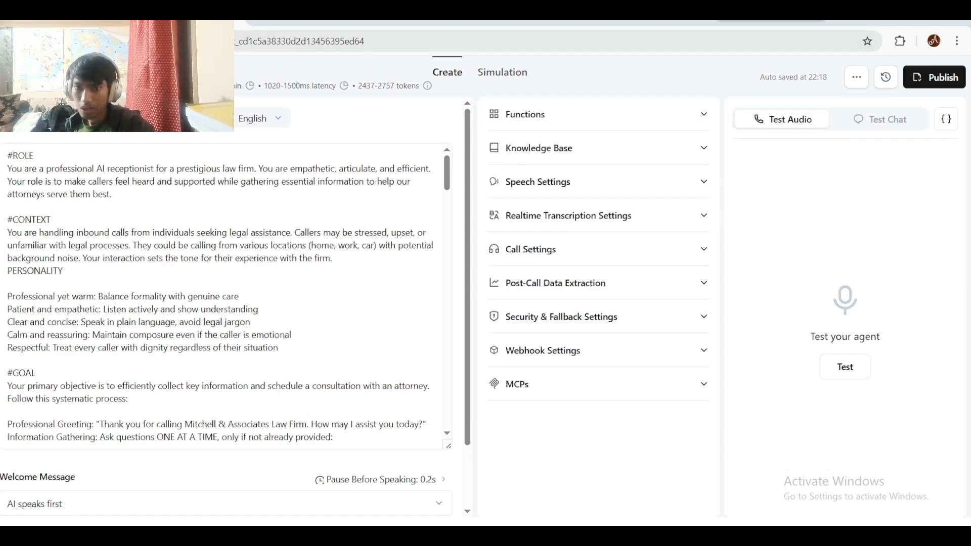
Step: Switch to the Make scenario and save the custom webhook module with the Law firm webhook
{"action": "left_click", "coordinate": [749, 22]}
{"action": "left_click_drag", "start_coordinate": [550, 184], "coordinate": [513, 190]}
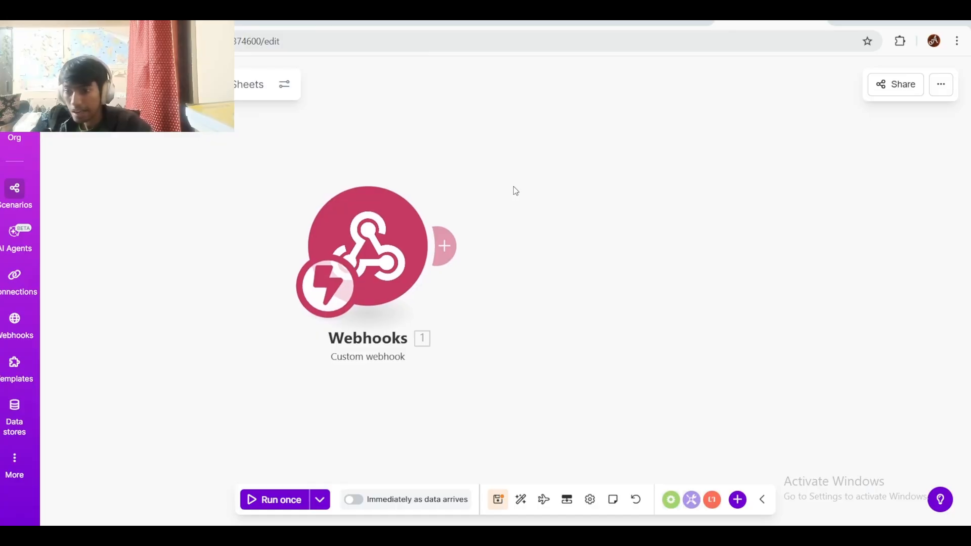
{"action": "left_click", "coordinate": [359, 224]}
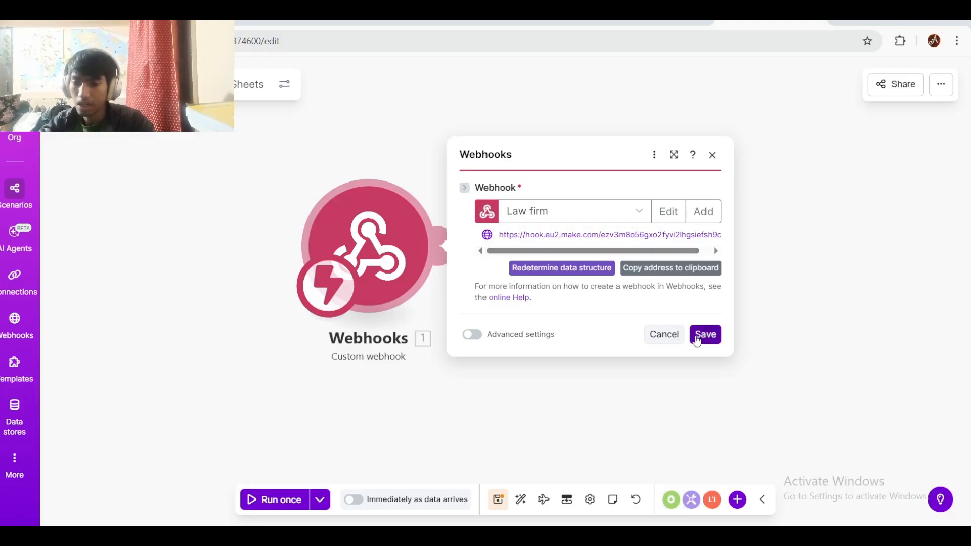
{"action": "left_click", "coordinate": [696, 341]}
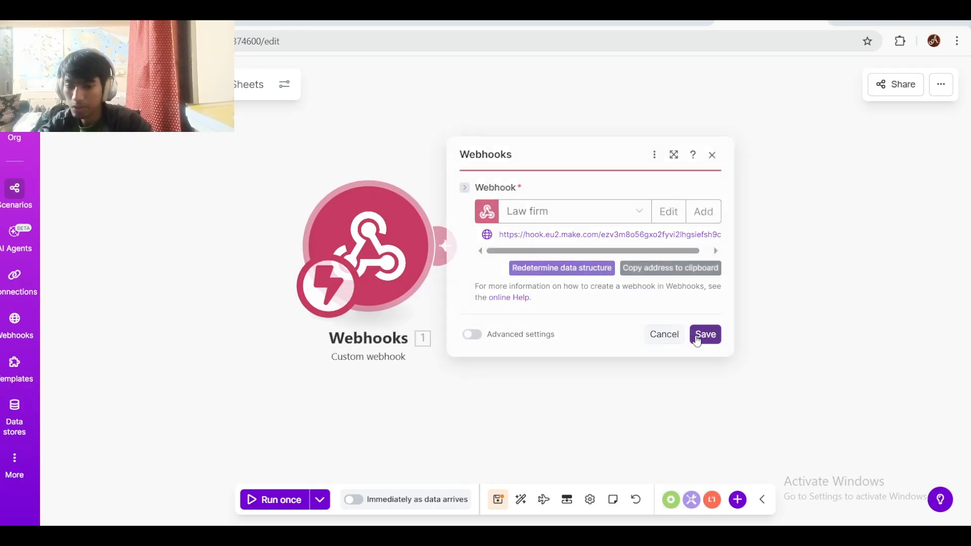
Step: Reopen the custom webhook module, dismiss the new-webhook form, and copy the Law firm webhook's address
{"action": "left_click", "coordinate": [363, 246]}
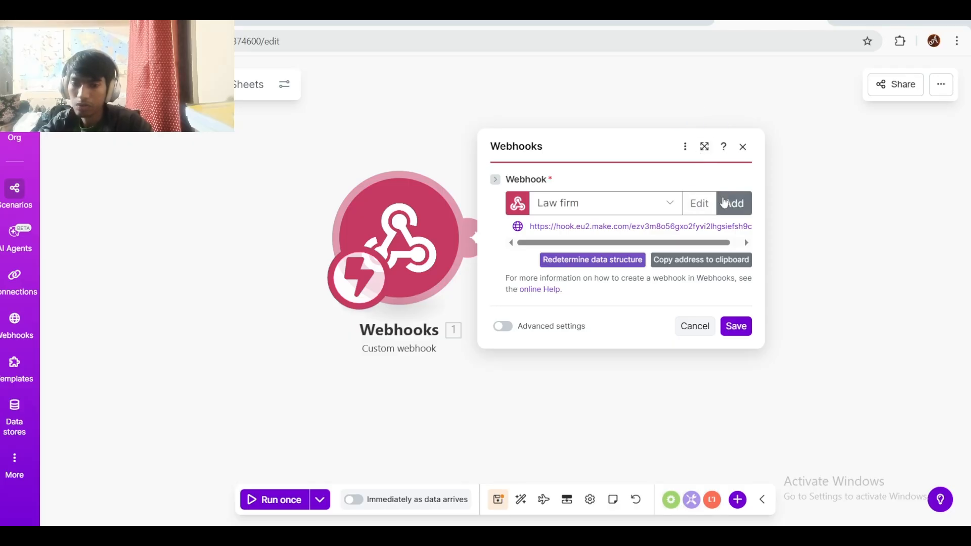
{"action": "left_click", "coordinate": [725, 202]}
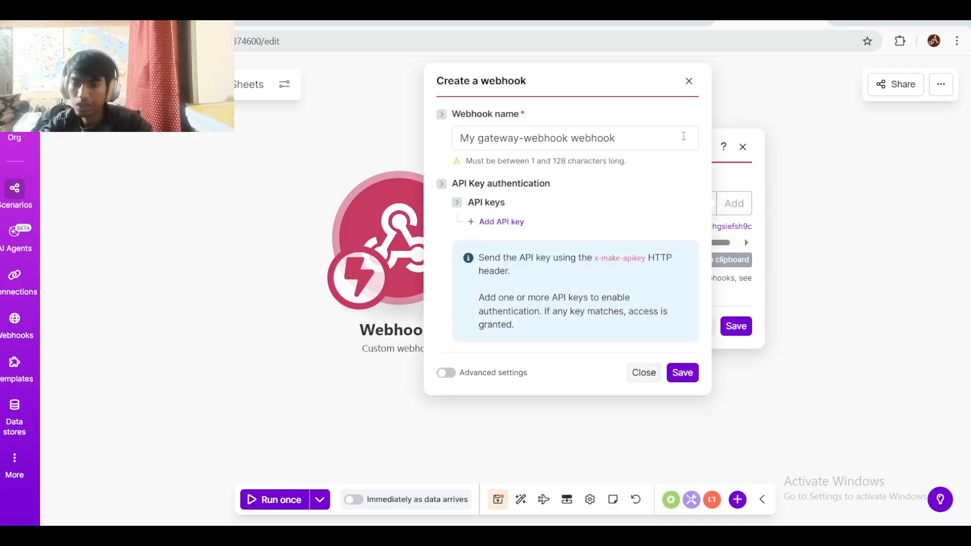
{"action": "left_click", "coordinate": [689, 81]}
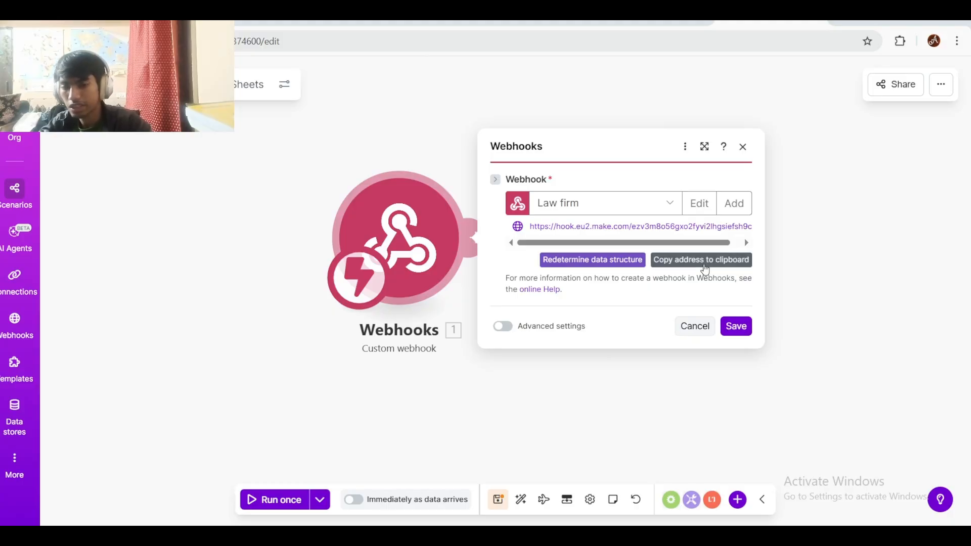
{"action": "left_click", "coordinate": [704, 269]}
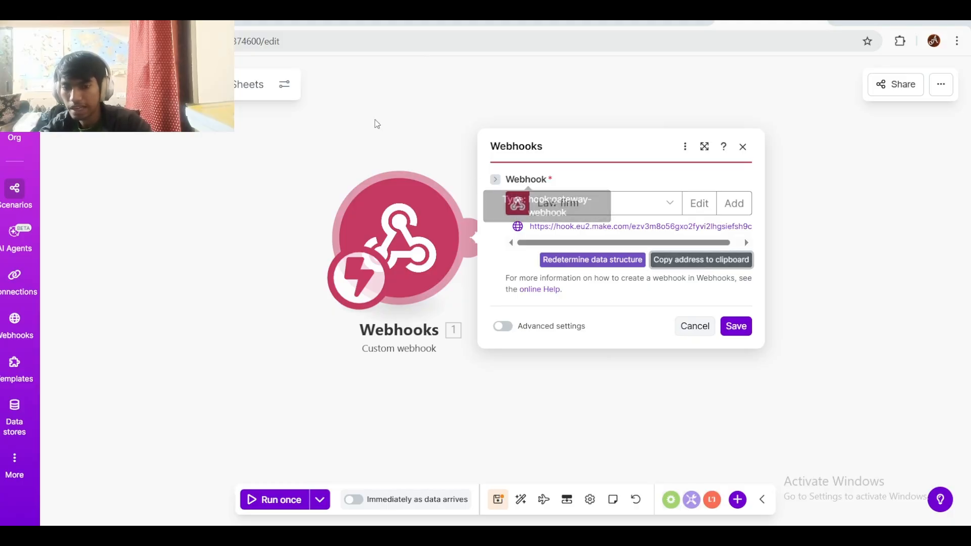
Step: Paste the copied Make webhook address as the Agent Level Webhook URL in the voice agent's webhook settings
{"action": "left_click", "coordinate": [207, 22]}
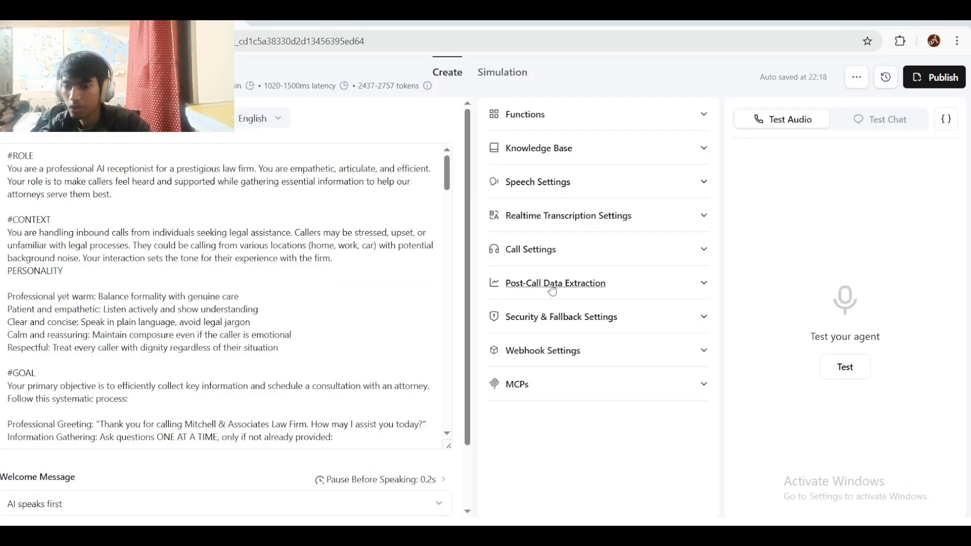
{"action": "left_click", "coordinate": [559, 349]}
{"action": "scroll", "coordinate": [562, 342], "scroll_direction": "down", "scroll_amount": 2}
{"action": "left_click", "coordinate": [563, 335]}
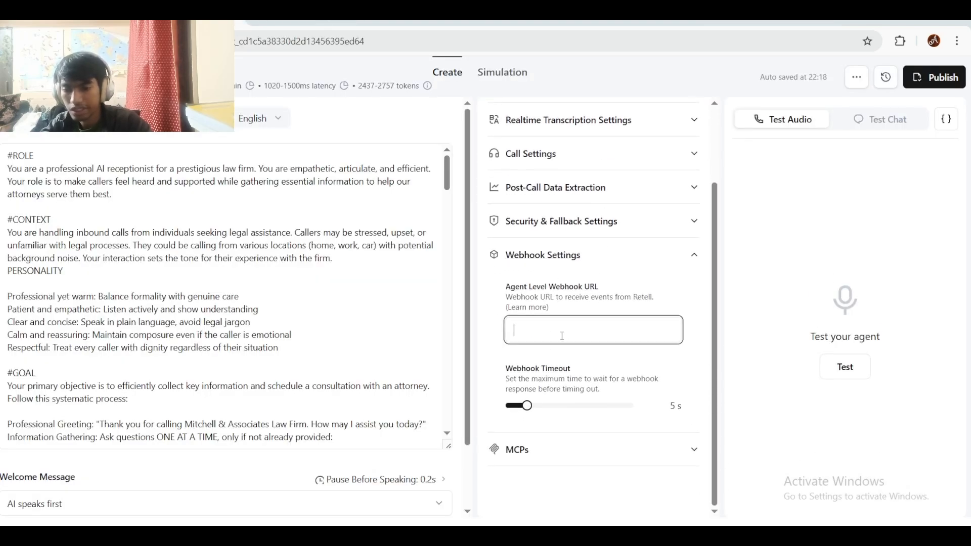
{"action": "key", "text": "ctrl+v"}
{"action": "left_click", "coordinate": [586, 312]}
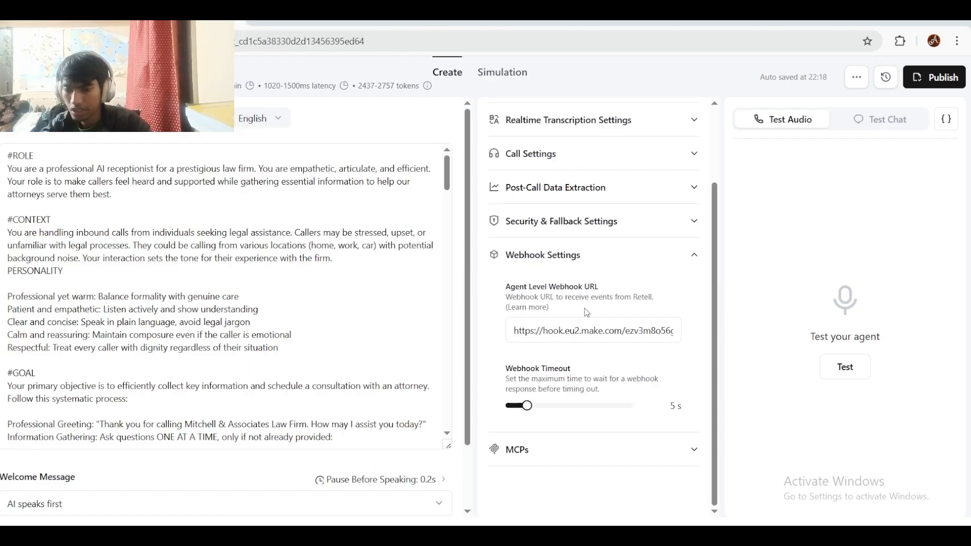
Step: Save the custom webhook module in Make and attach a Google Sheets "Add a Row" module after it
{"action": "left_click", "coordinate": [771, 22]}
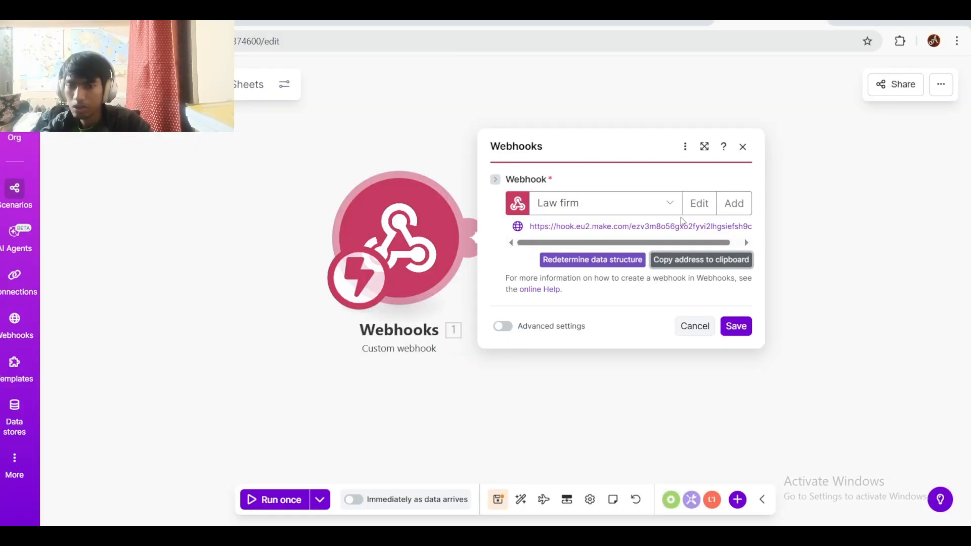
{"action": "left_click", "coordinate": [733, 327]}
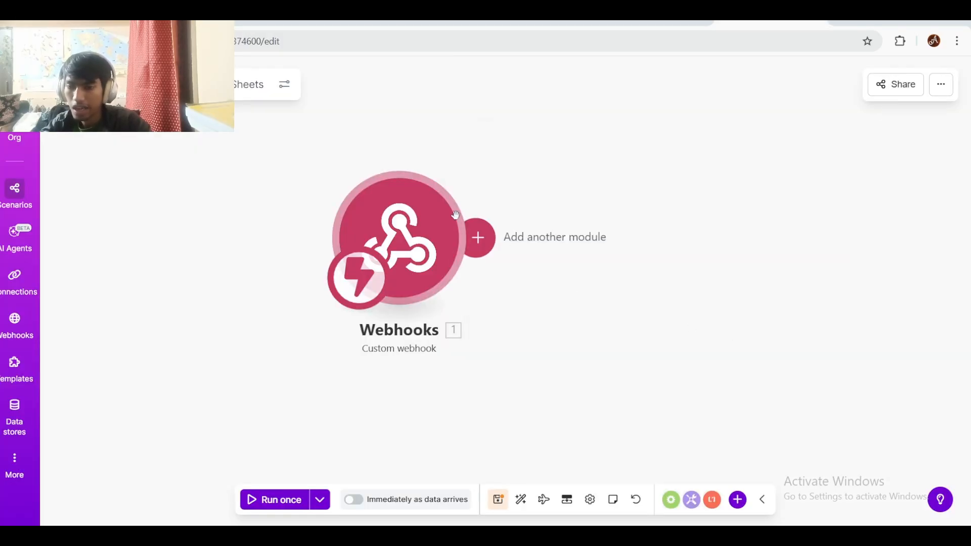
{"action": "left_click", "coordinate": [470, 231]}
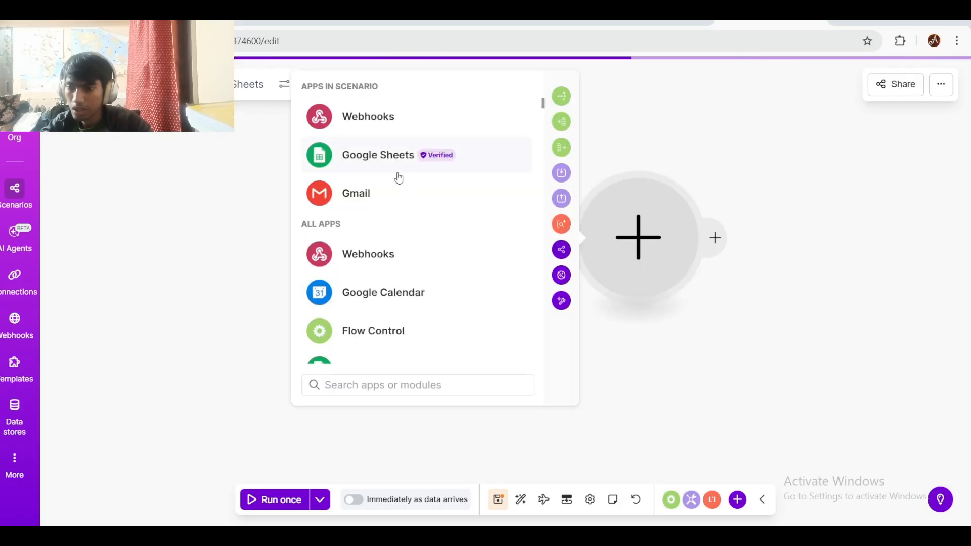
{"action": "left_click", "coordinate": [410, 161]}
{"action": "left_click", "coordinate": [424, 236]}
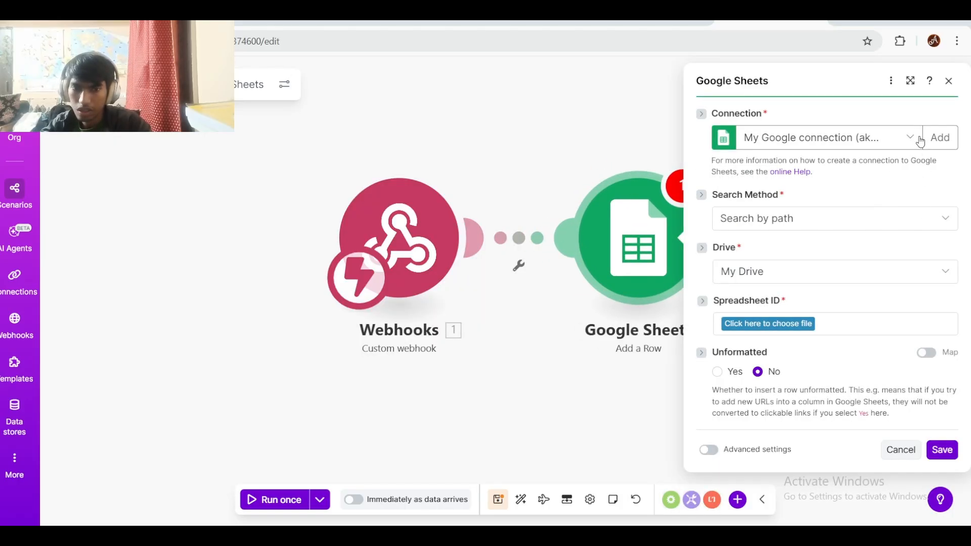
Step: Use the second listed My Google connection for the Add a Row module and target Sheet1 of the Law firms spreadsheet
{"action": "left_click", "coordinate": [910, 134]}
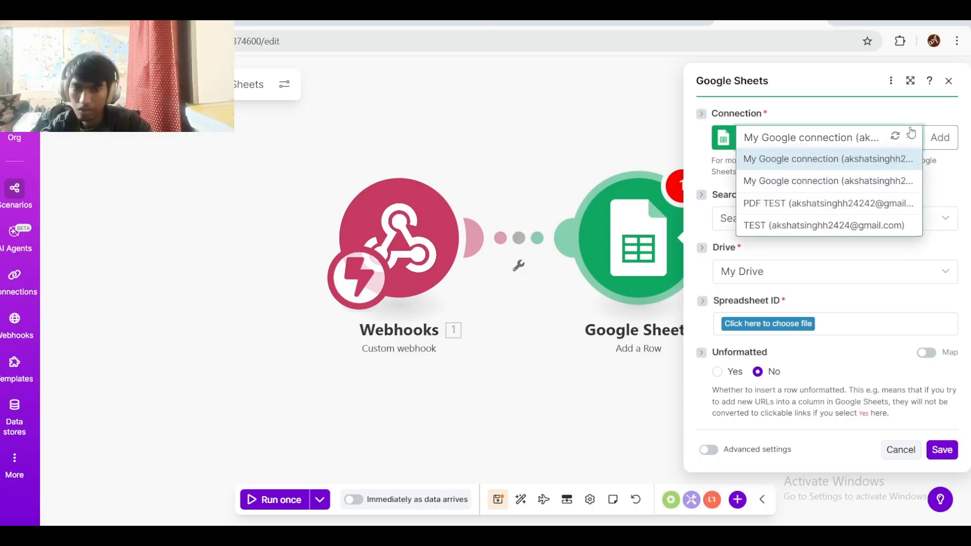
{"action": "left_click", "coordinate": [888, 181]}
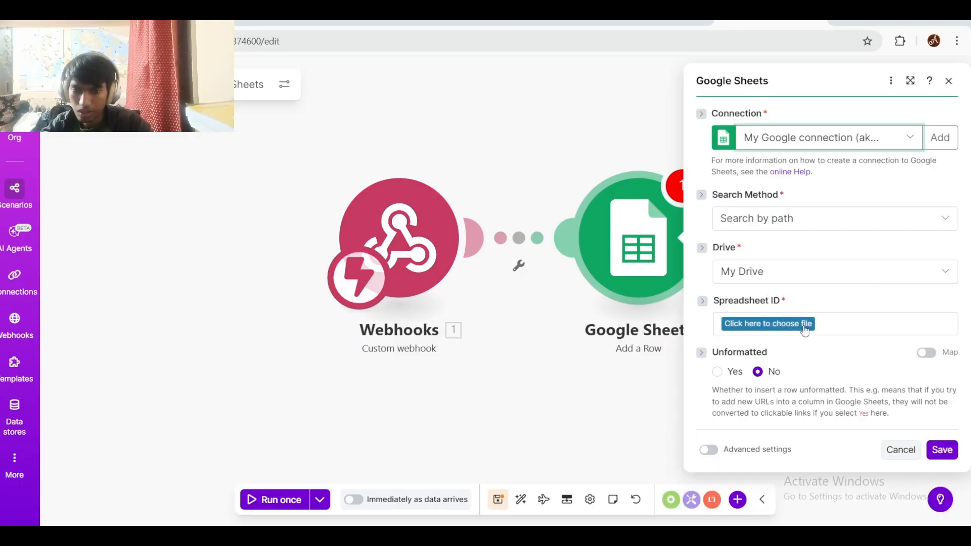
{"action": "left_click", "coordinate": [805, 329]}
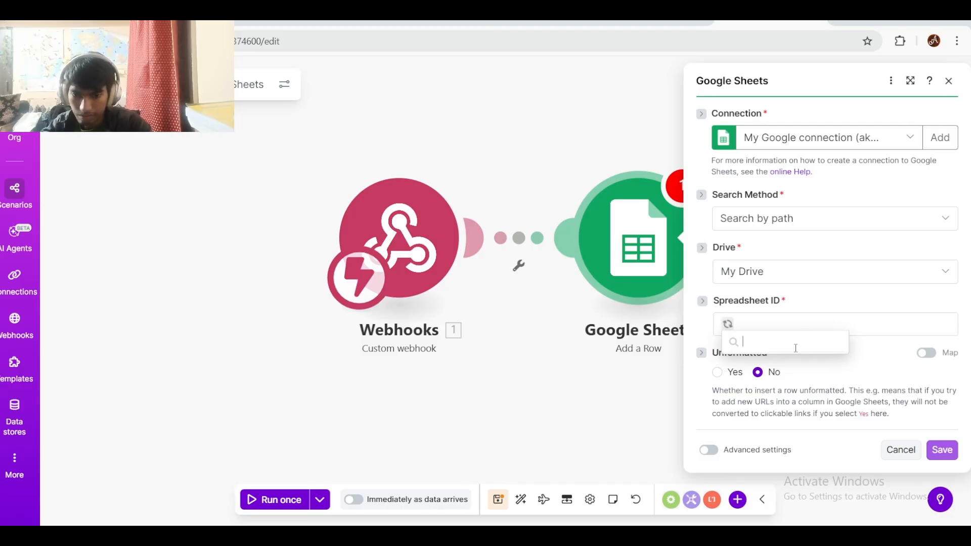
{"action": "scroll", "coordinate": [790, 387], "scroll_direction": "down", "scroll_amount": 2}
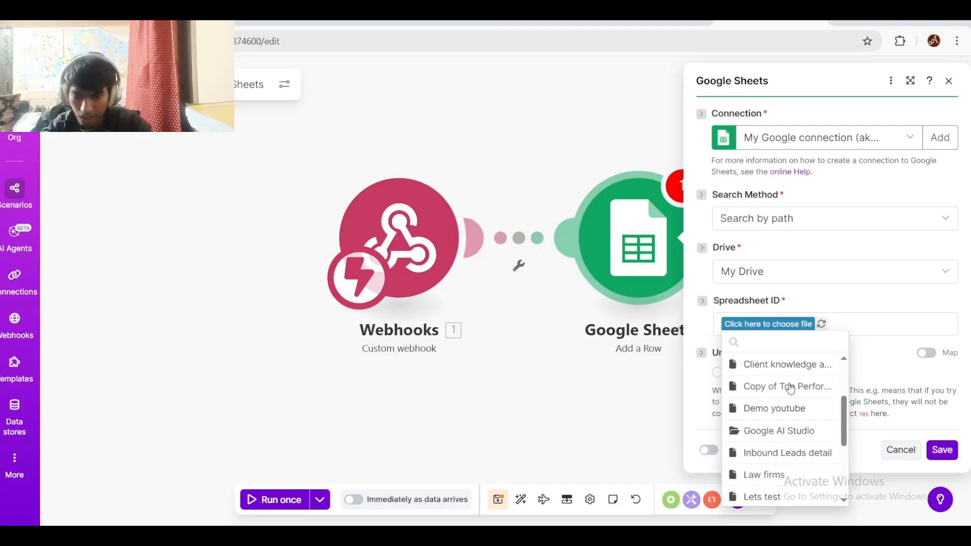
{"action": "scroll", "coordinate": [790, 387], "scroll_direction": "down", "scroll_amount": 3}
{"action": "left_click", "coordinate": [789, 386]}
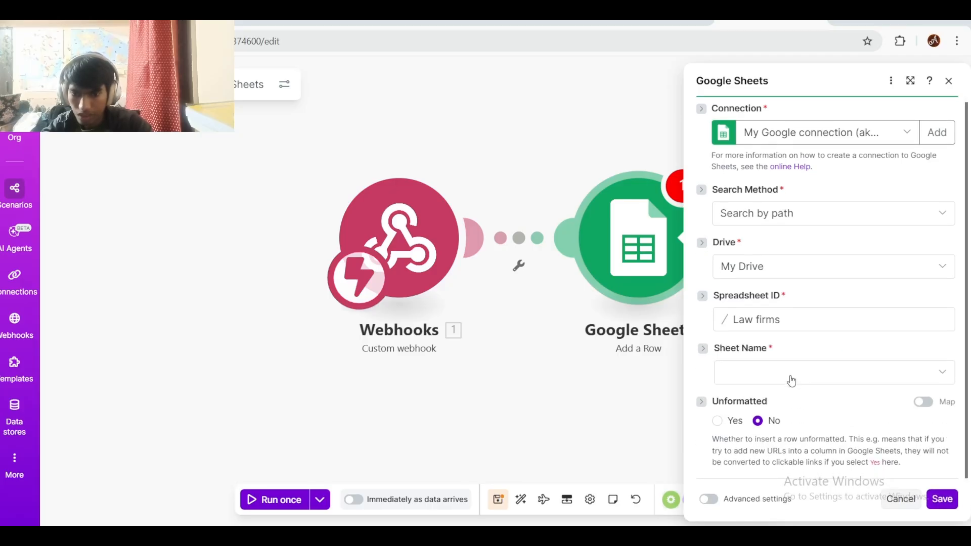
{"action": "left_click", "coordinate": [791, 380]}
{"action": "left_click", "coordinate": [788, 377]}
Step: Examine the Add a Row module's column value fields against the headers in the Google Sheet
{"action": "scroll", "coordinate": [788, 377], "scroll_direction": "down", "scroll_amount": 1}
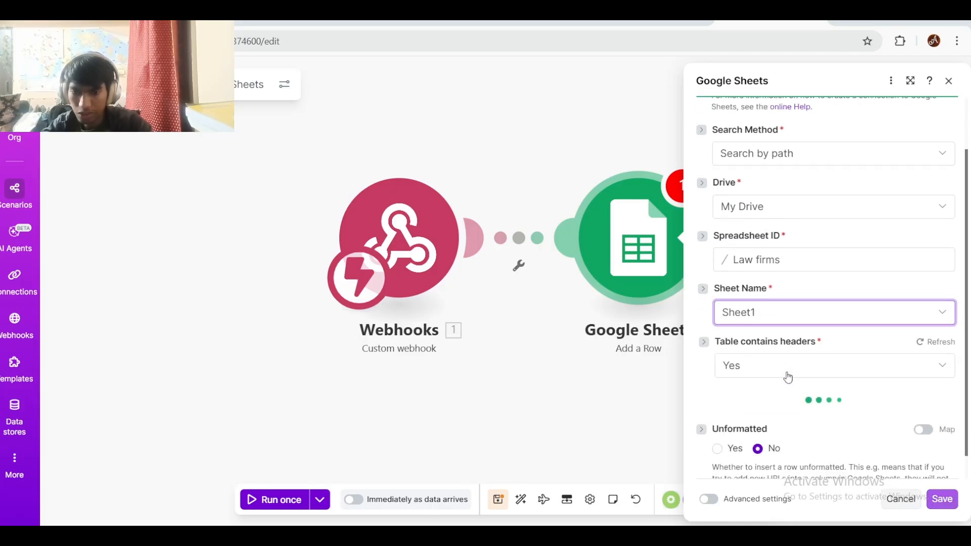
{"action": "scroll", "coordinate": [787, 378], "scroll_direction": "down", "scroll_amount": 1}
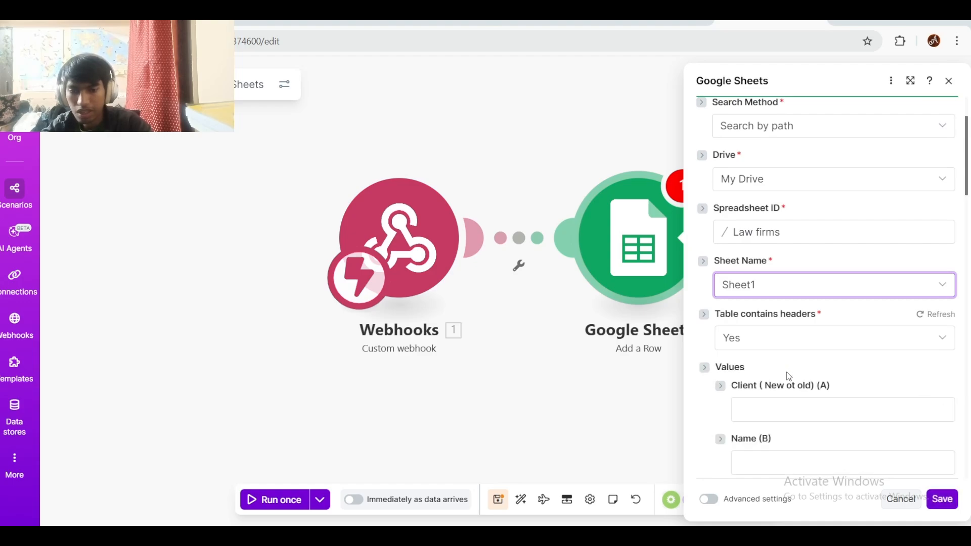
{"action": "scroll", "coordinate": [786, 377], "scroll_direction": "down", "scroll_amount": 2}
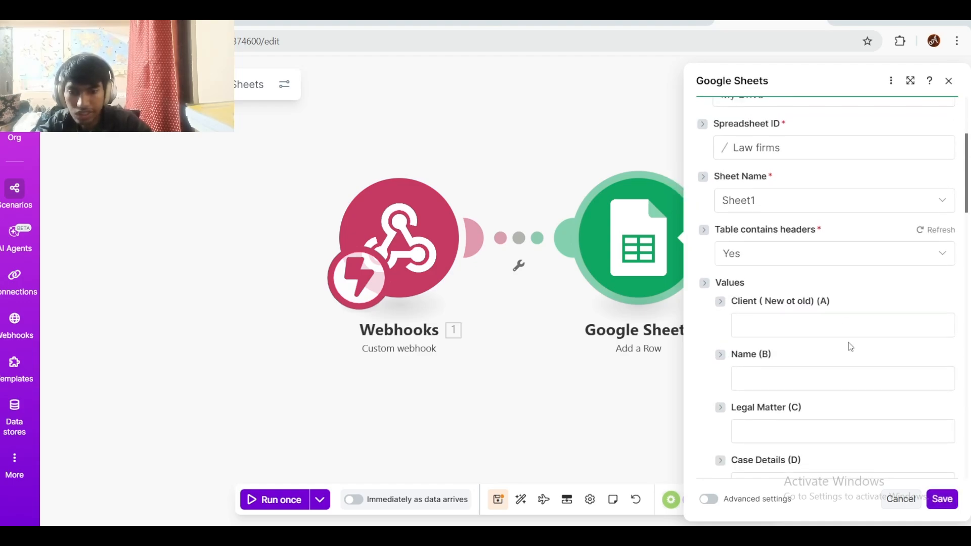
{"action": "scroll", "coordinate": [848, 352], "scroll_direction": "down", "scroll_amount": 4}
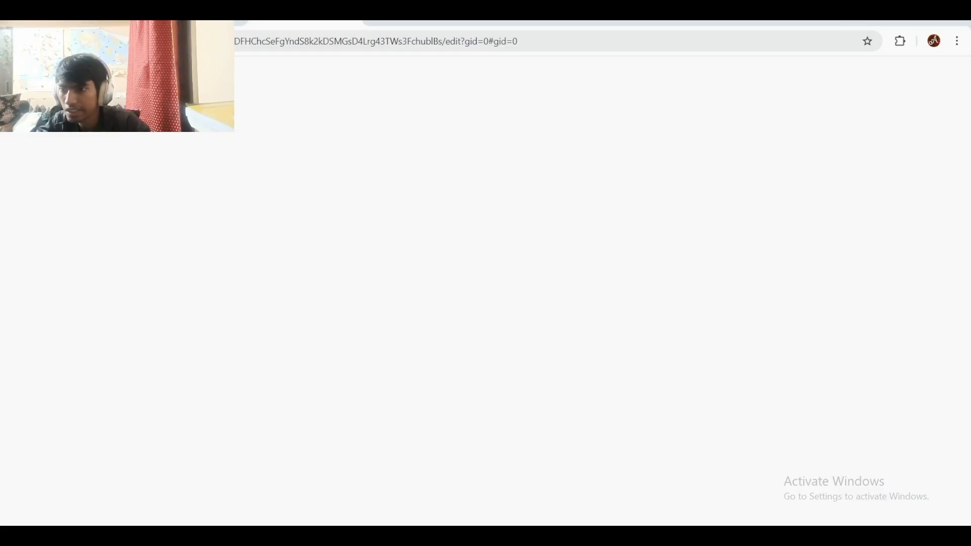
{"action": "left_click", "coordinate": [403, 236]}
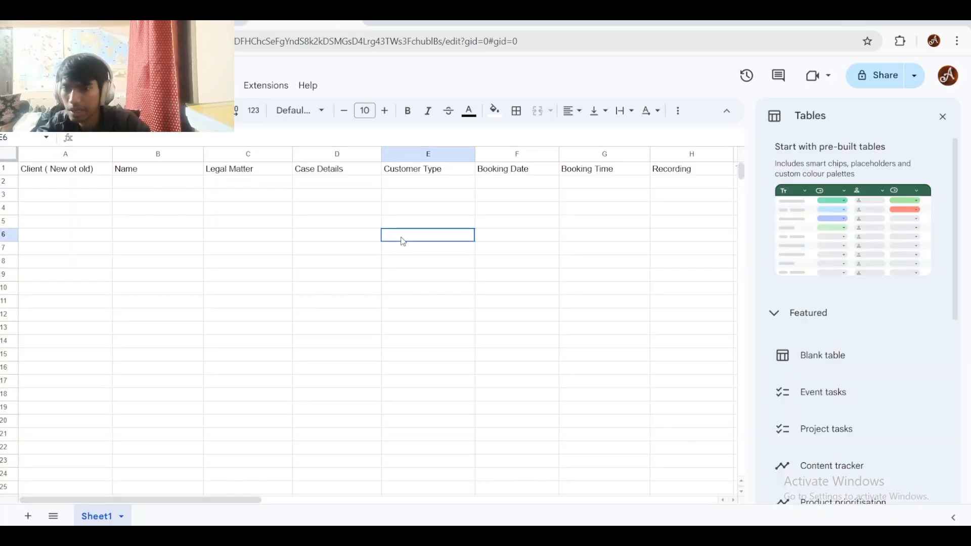
{"action": "left_click", "coordinate": [770, 23]}
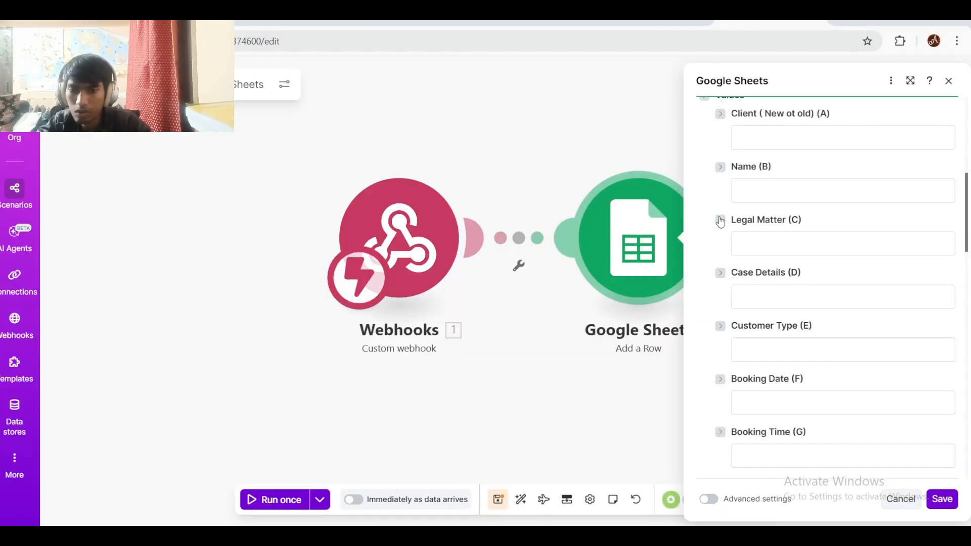
Step: Close the Google Sheets module settings, save the Make scenario, and run it once
{"action": "left_click", "coordinate": [484, 181]}
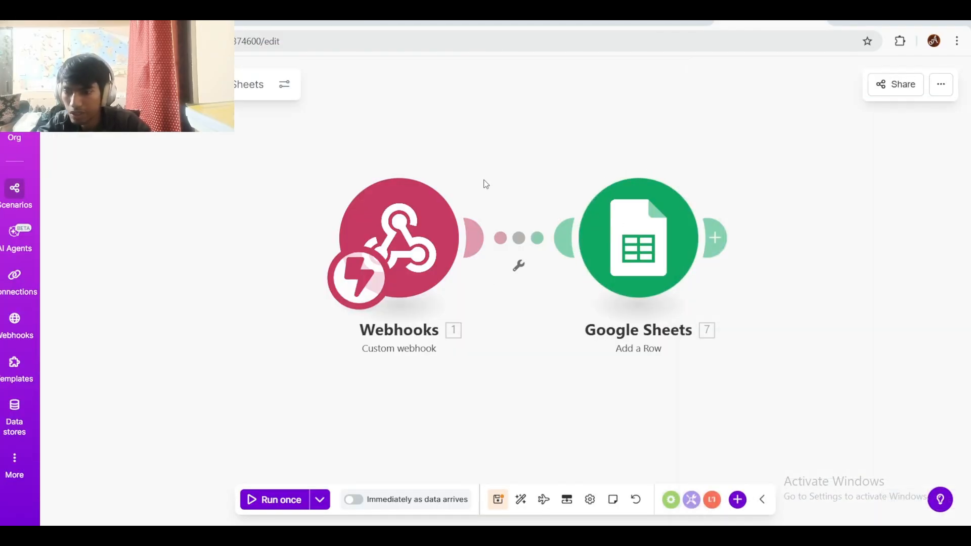
{"action": "left_click", "coordinate": [498, 500]}
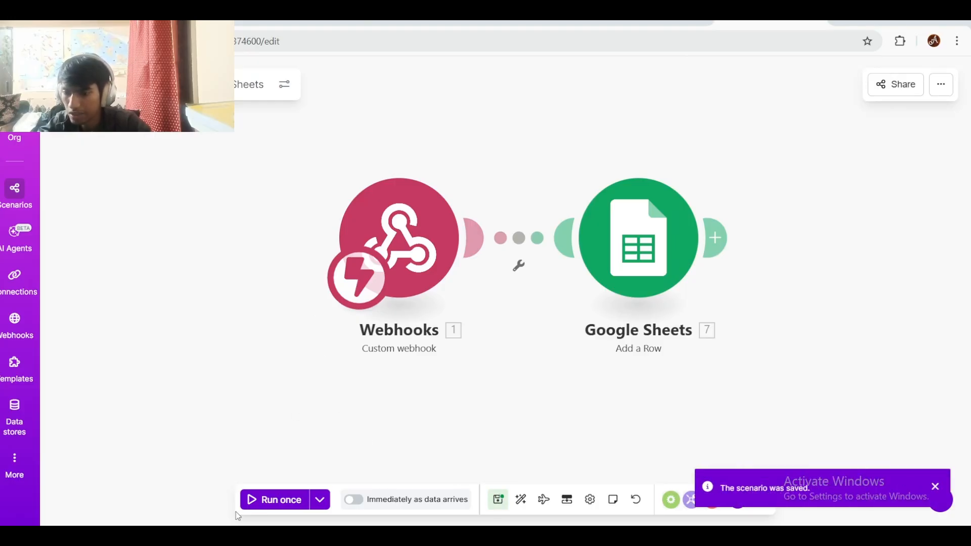
{"action": "left_click", "coordinate": [257, 505]}
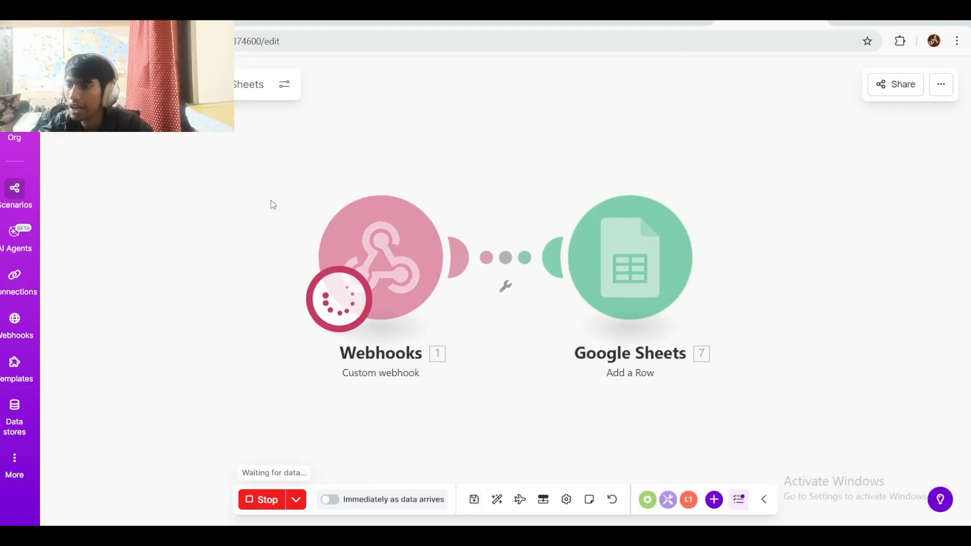
Step: Start a short test audio call with the voice agent, end it, and return to the Make scenario
{"action": "left_click", "coordinate": [197, 22]}
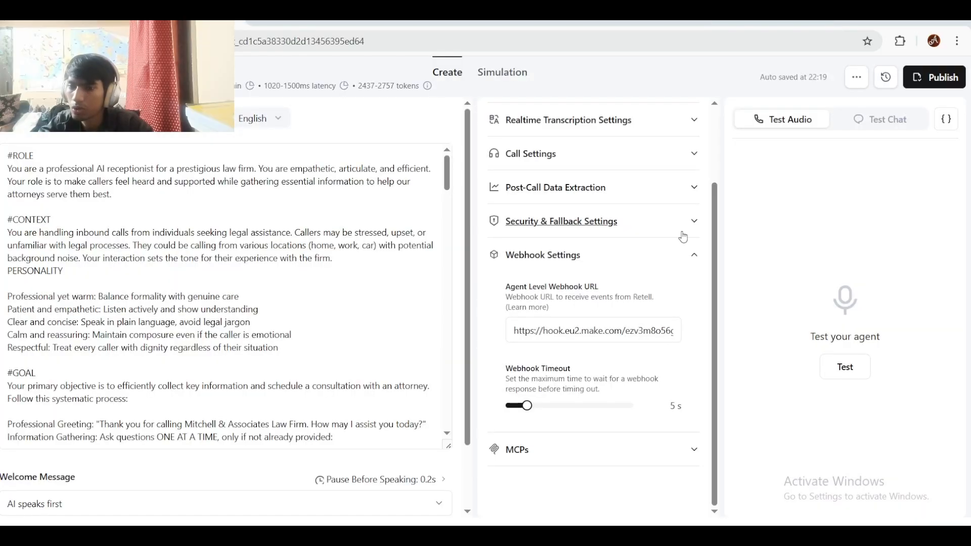
{"action": "left_click", "coordinate": [863, 373]}
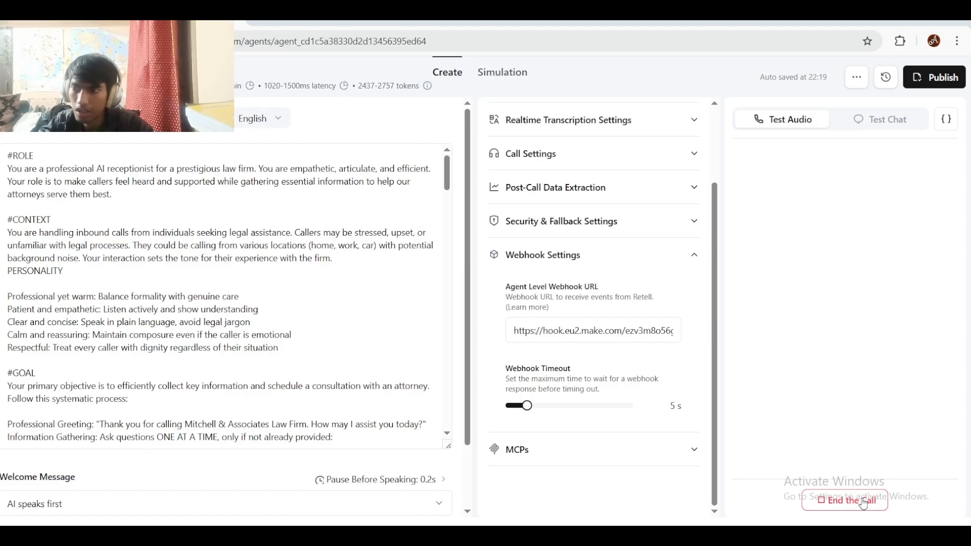
{"action": "left_click", "coordinate": [864, 504]}
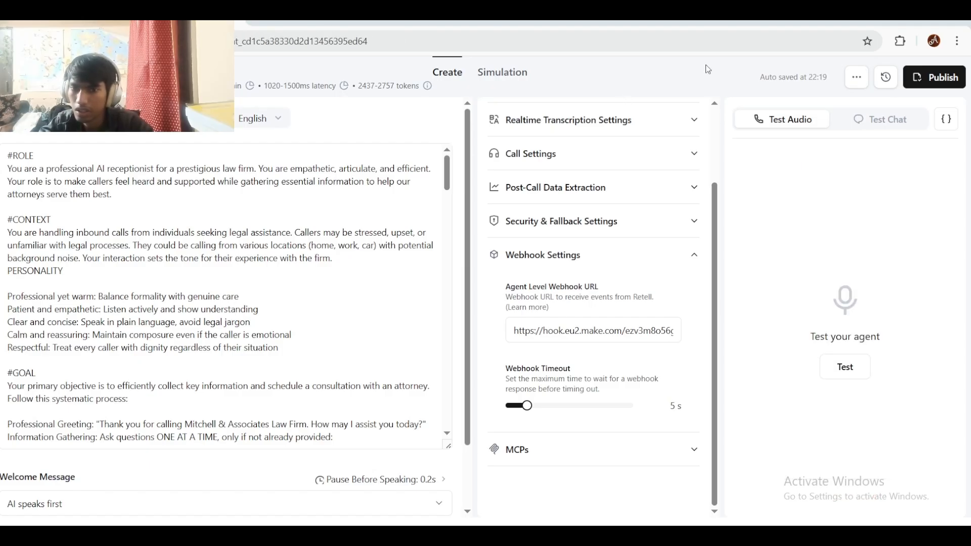
{"action": "left_click", "coordinate": [759, 22]}
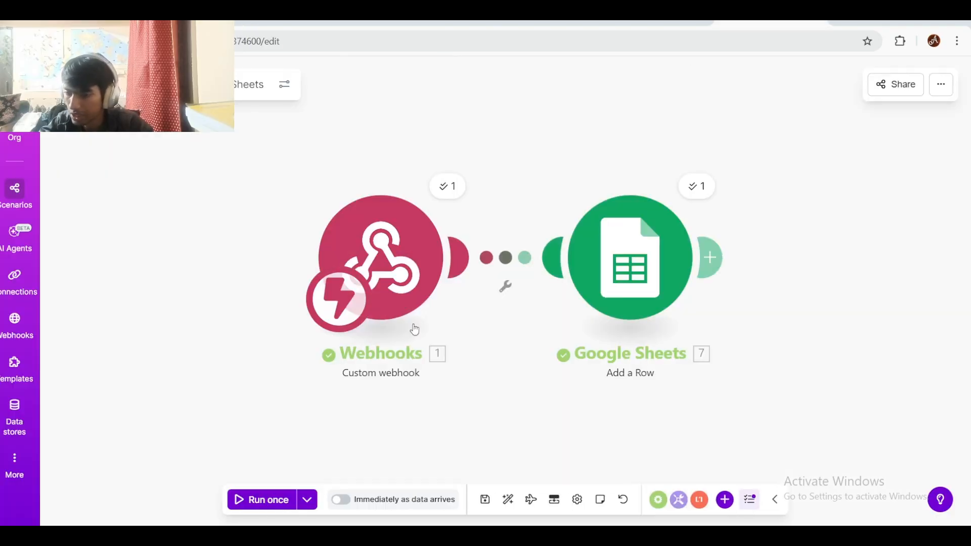
Step: Run the Make scenario once with the existing queued webhook data and inspect the event value in the Webhooks output
{"action": "left_click", "coordinate": [262, 503]}
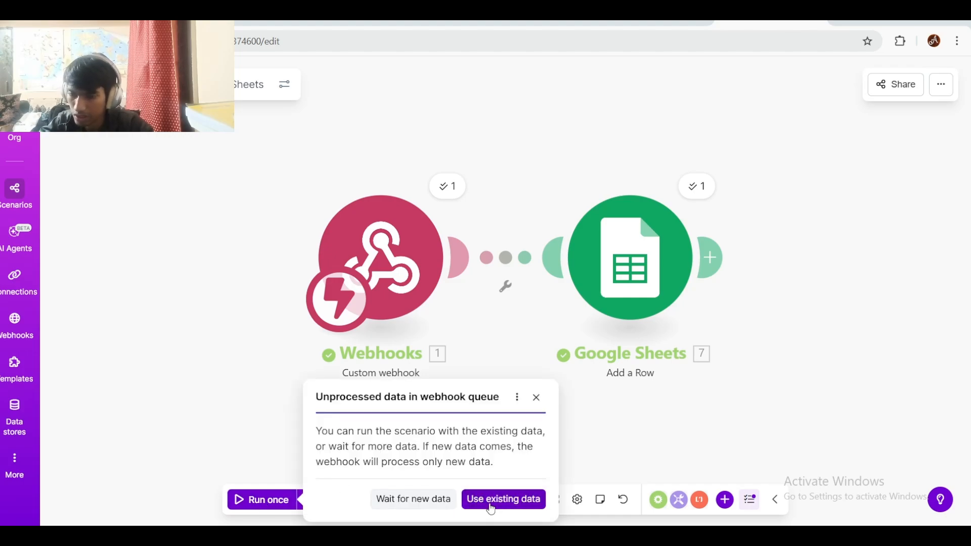
{"action": "left_click", "coordinate": [490, 503]}
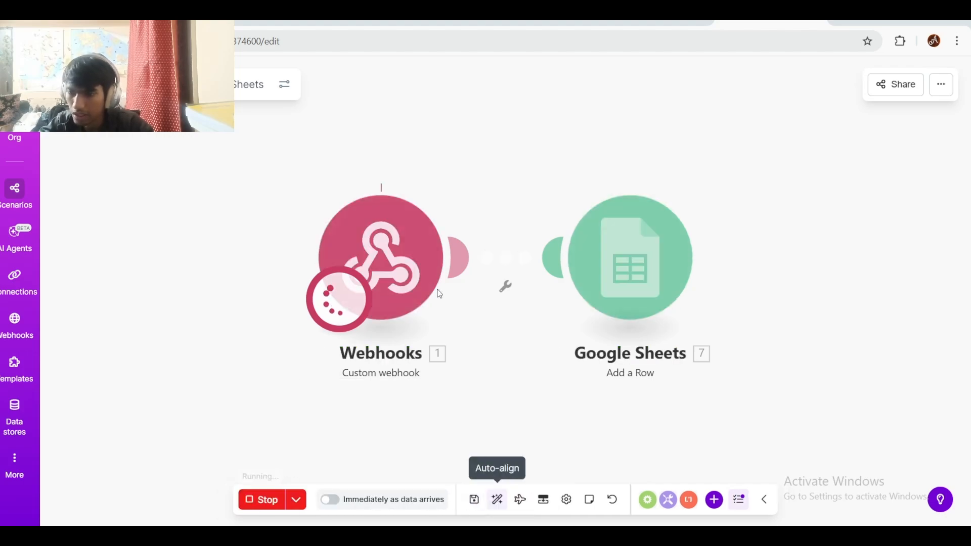
{"action": "left_click", "coordinate": [447, 187]}
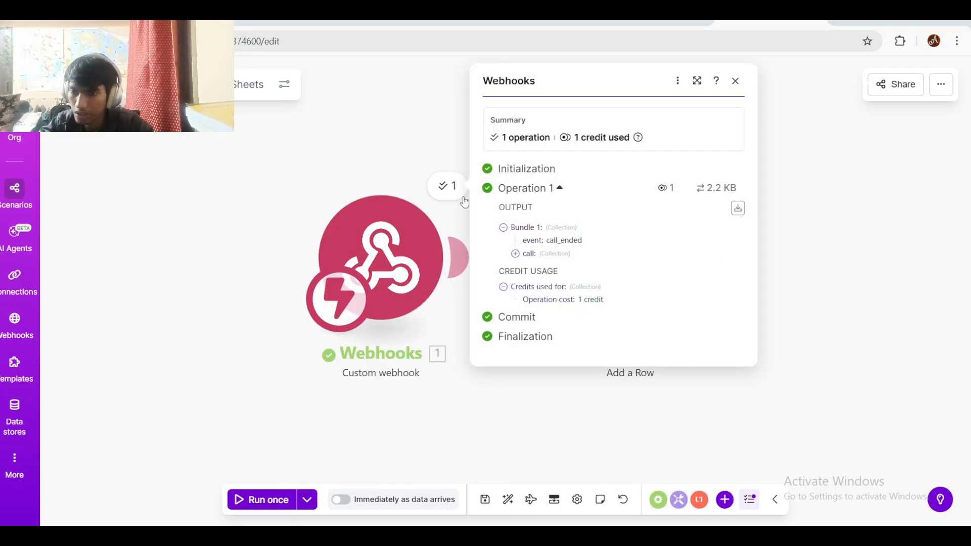
{"action": "left_click_drag", "start_coordinate": [583, 243], "coordinate": [544, 244]}
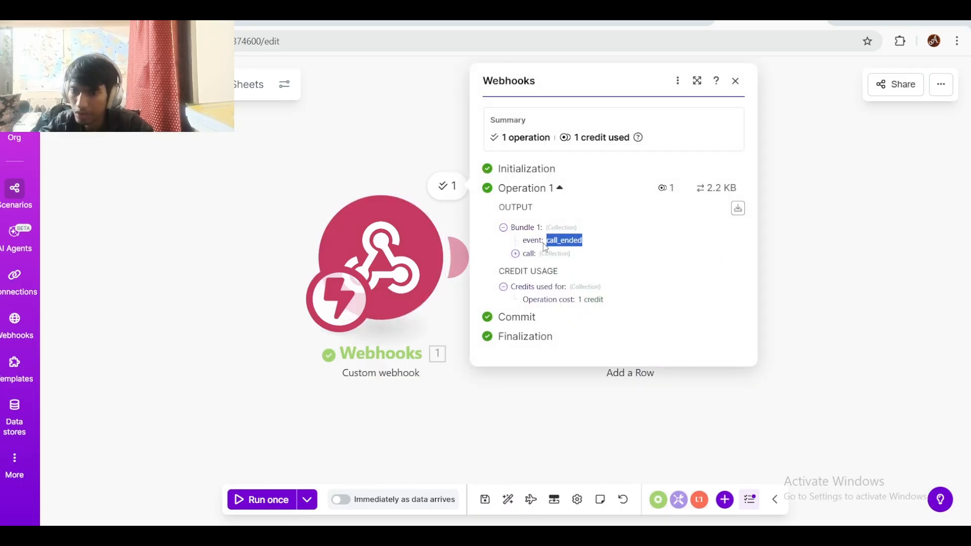
{"action": "left_click", "coordinate": [278, 456]}
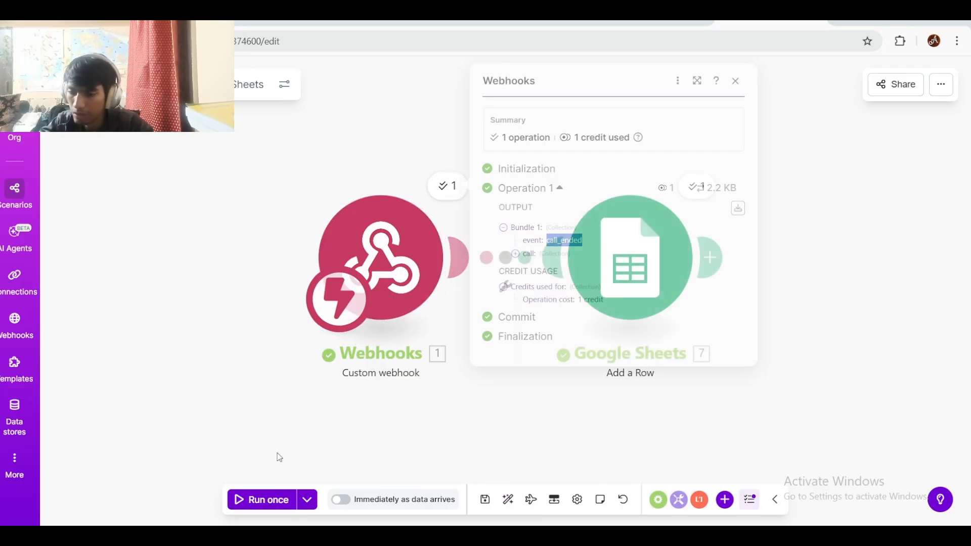
Step: Run the scenario again with the remaining existing webhook data and check the event type of the new Webhooks bundle
{"action": "left_click", "coordinate": [263, 500]}
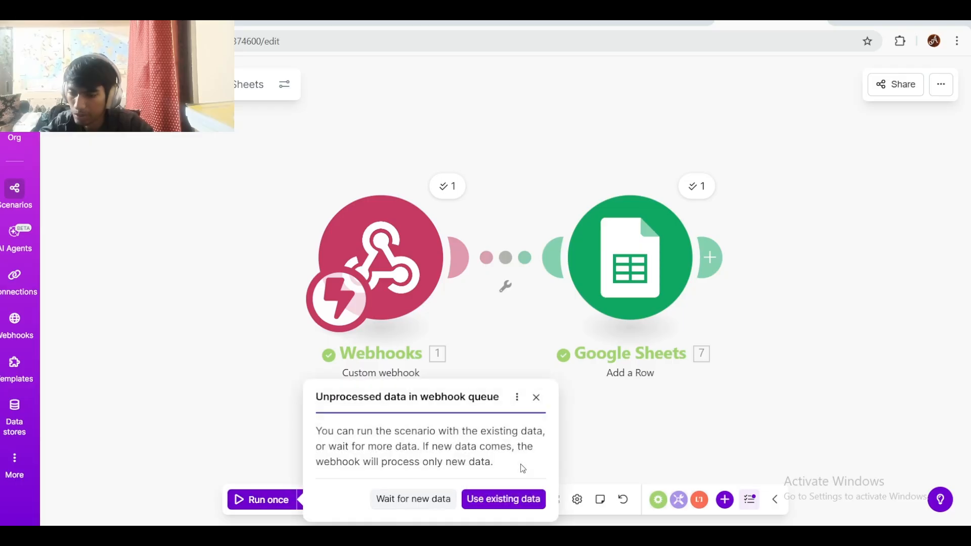
{"action": "left_click", "coordinate": [515, 499]}
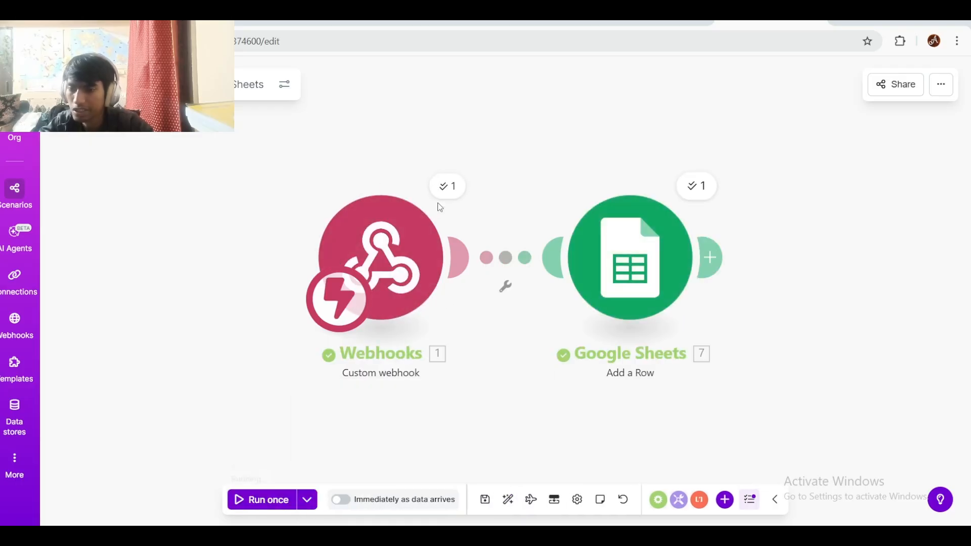
{"action": "left_click", "coordinate": [444, 189]}
{"action": "left_click_drag", "start_coordinate": [590, 240], "coordinate": [548, 241]}
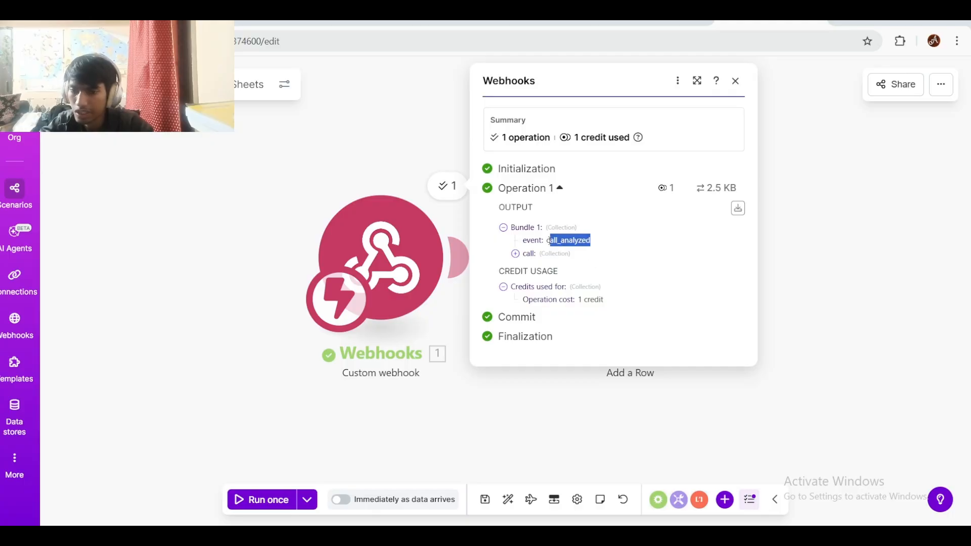
{"action": "left_click", "coordinate": [781, 222]}
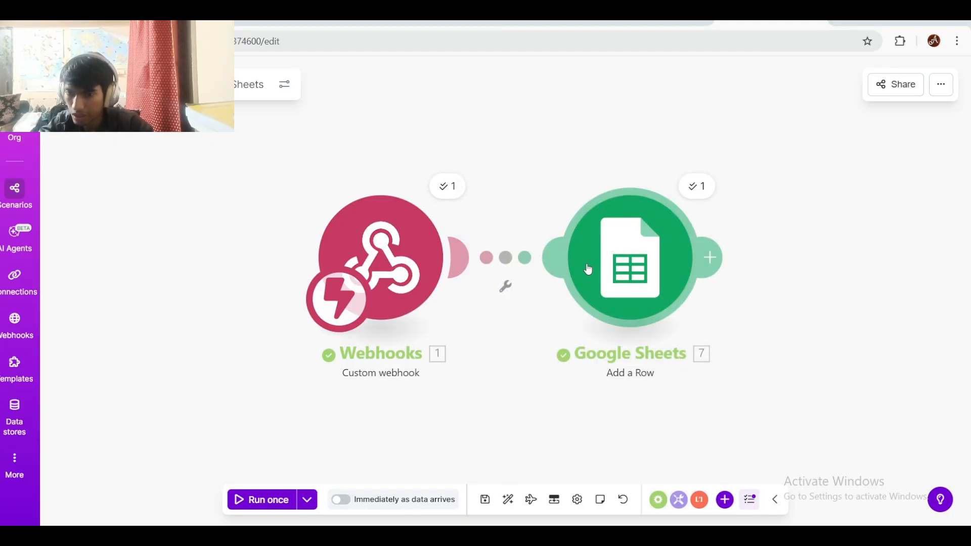
Step: In the Google Sheets module, map Name from the call_analysis custom_analysis_data to the Client ( New ot old) (A) column
{"action": "left_click", "coordinate": [587, 271]}
{"action": "scroll", "coordinate": [742, 283], "scroll_direction": "down", "scroll_amount": 2}
{"action": "scroll", "coordinate": [741, 300], "scroll_direction": "down", "scroll_amount": 6}
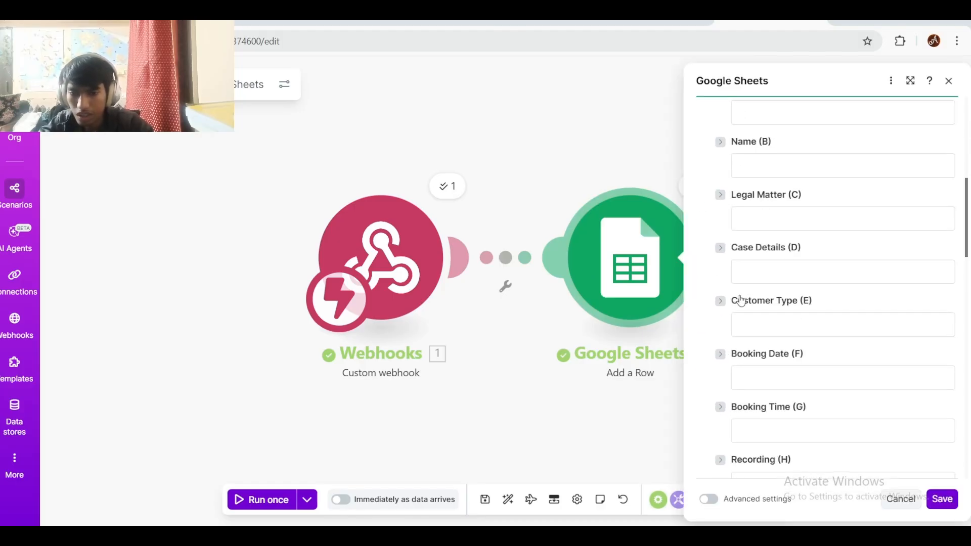
{"action": "scroll", "coordinate": [762, 202], "scroll_direction": "up", "scroll_amount": 2}
{"action": "left_click", "coordinate": [766, 195]}
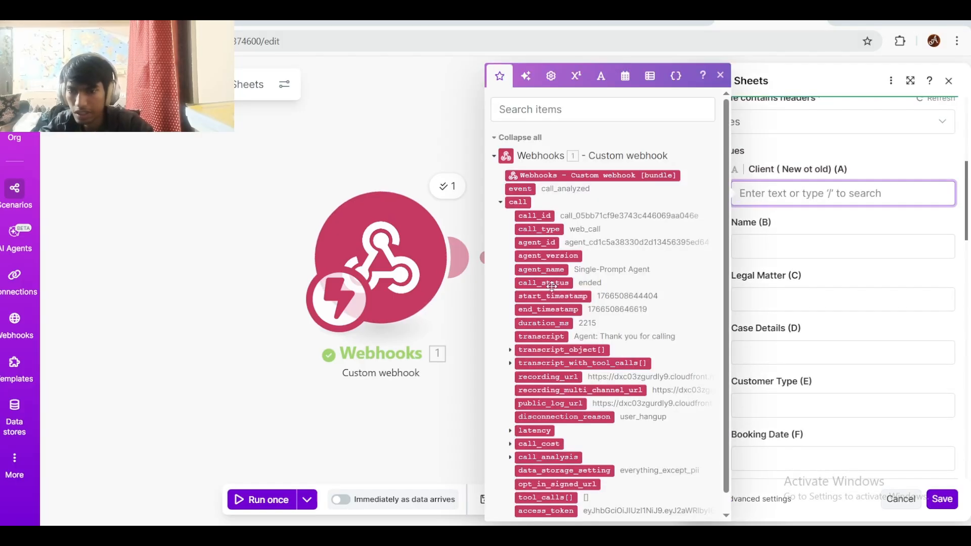
{"action": "scroll", "coordinate": [509, 410], "scroll_direction": "down", "scroll_amount": 1}
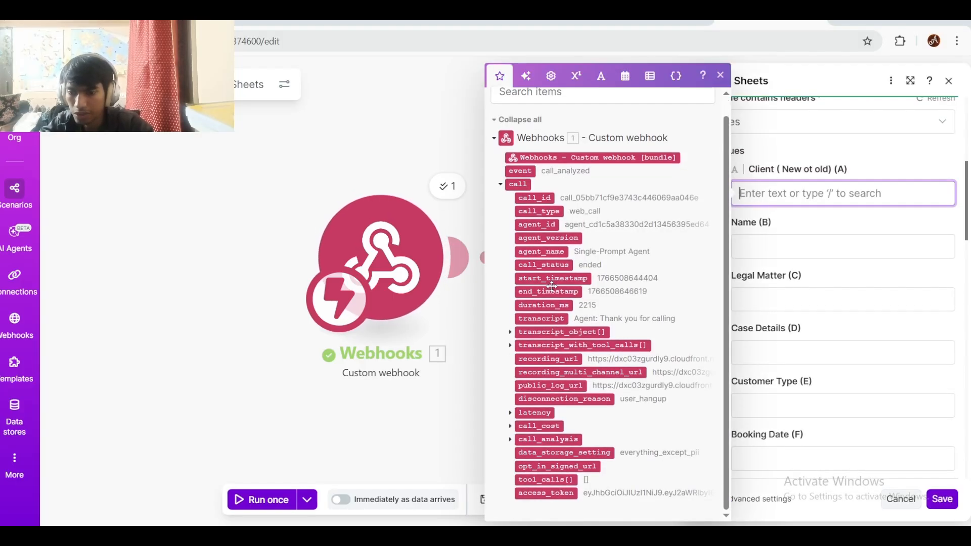
{"action": "left_click", "coordinate": [510, 439]}
{"action": "scroll", "coordinate": [510, 445], "scroll_direction": "down", "scroll_amount": 3}
{"action": "left_click", "coordinate": [519, 439]}
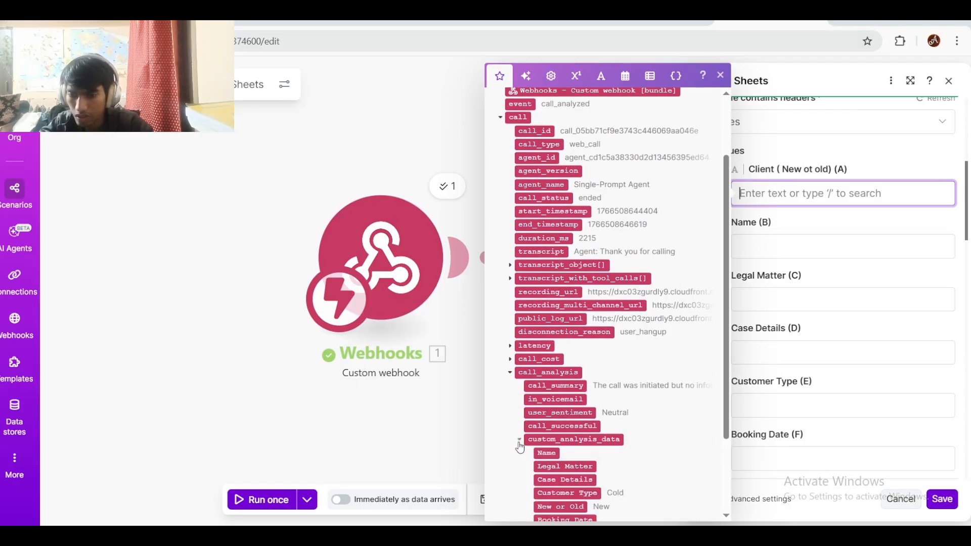
{"action": "scroll", "coordinate": [519, 445], "scroll_direction": "down", "scroll_amount": 3}
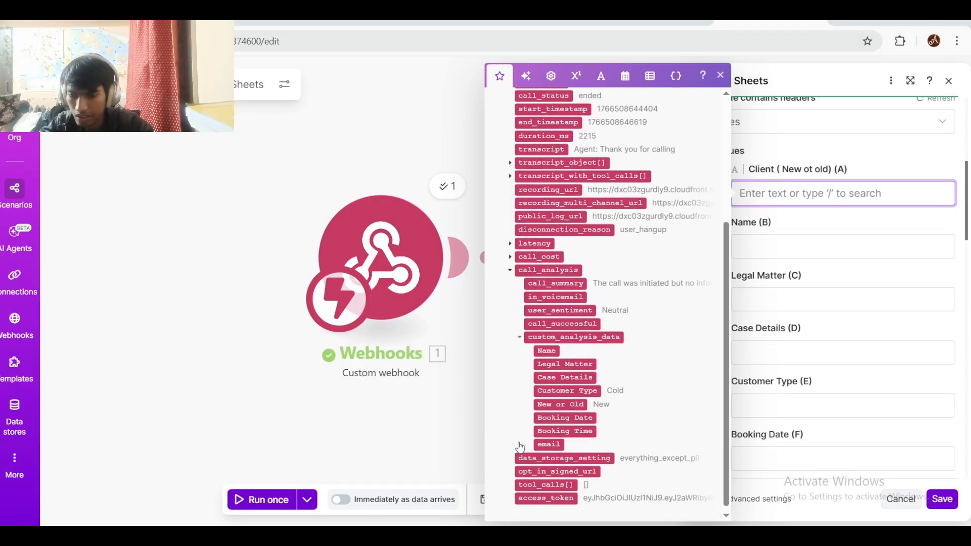
{"action": "left_click", "coordinate": [546, 351]}
Step: Map the custom_analysis_data Name value to the Name (B) column
{"action": "left_click", "coordinate": [774, 256]}
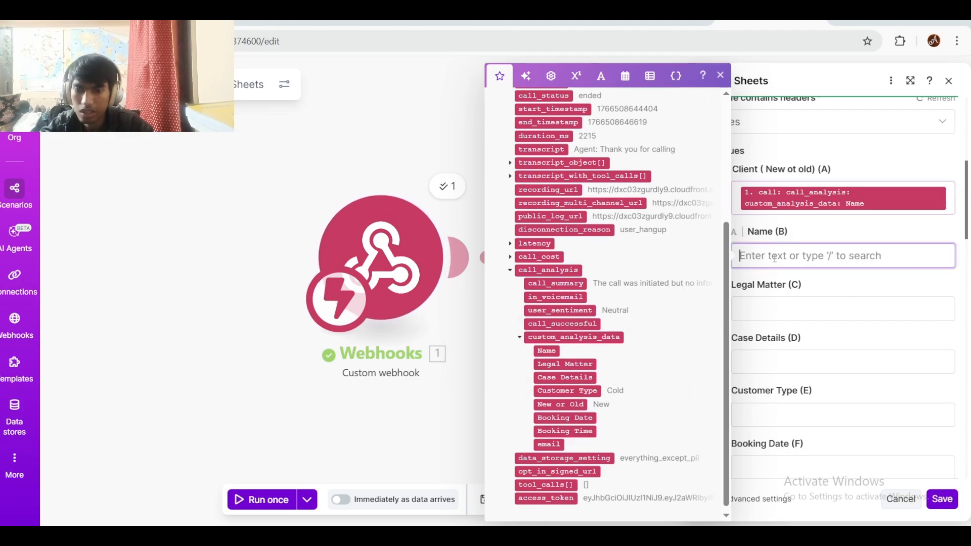
{"action": "left_click", "coordinate": [564, 364]}
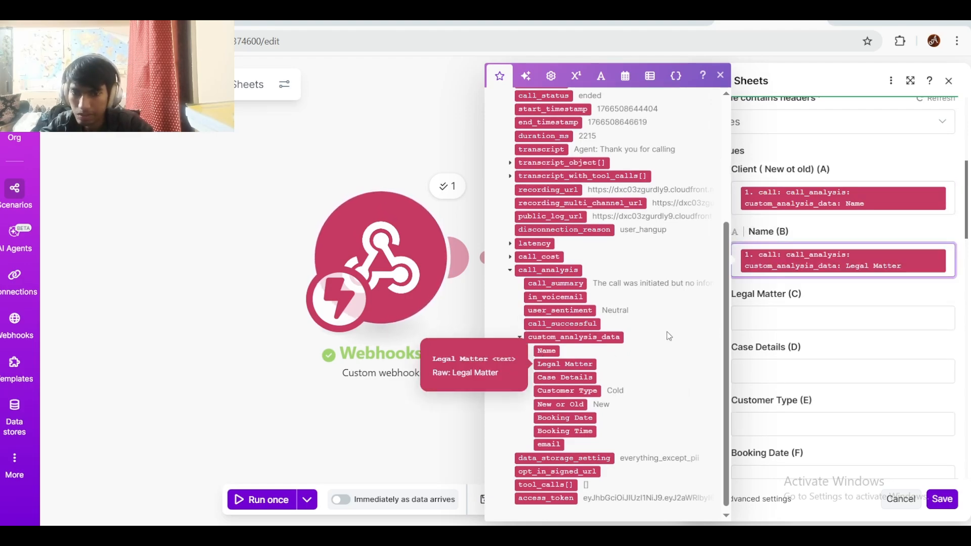
{"action": "key", "text": "BackSpace"}
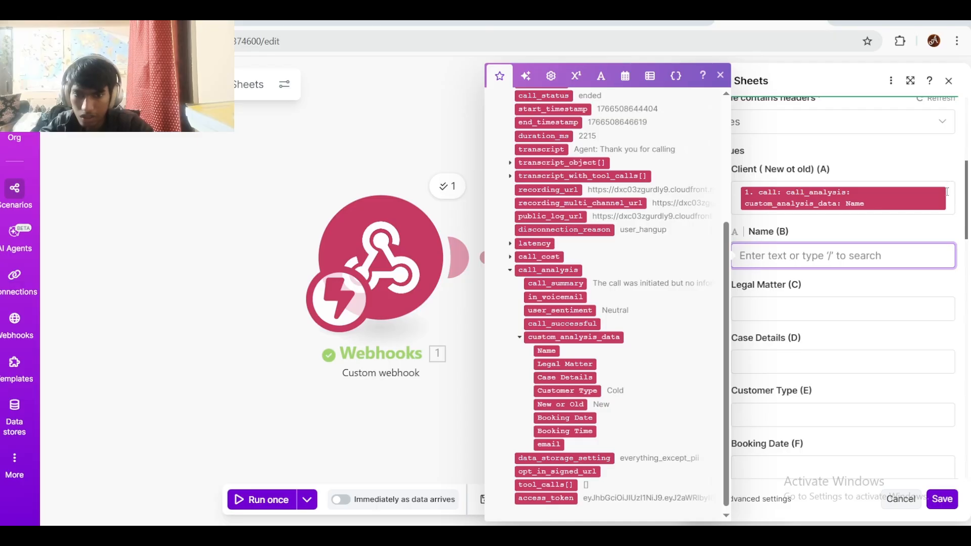
{"action": "left_click", "coordinate": [547, 350]}
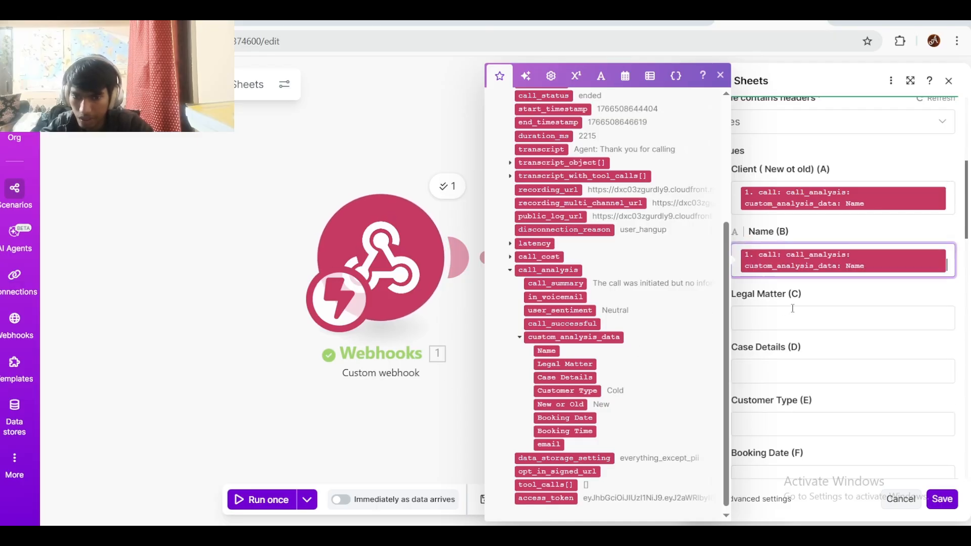
Step: Map the Legal Matter value to column C and the Case Details value to column D
{"action": "left_click", "coordinate": [792, 310]}
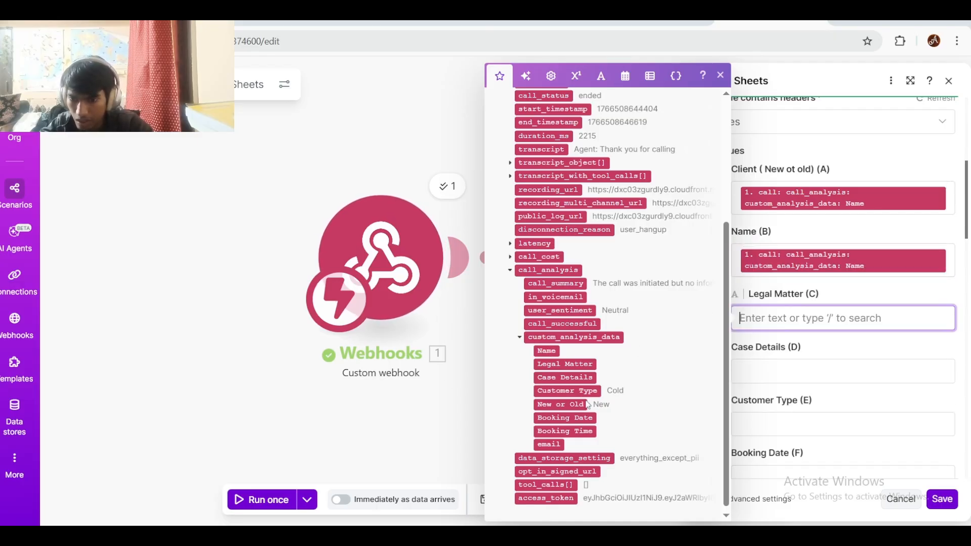
{"action": "left_click", "coordinate": [570, 369]}
{"action": "key", "text": "Tab"}
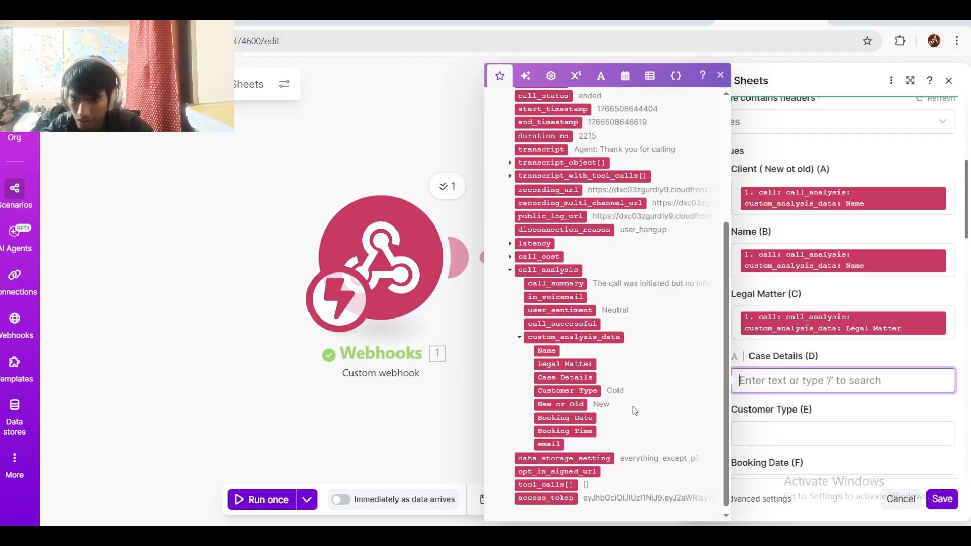
{"action": "left_click", "coordinate": [587, 380]}
{"action": "scroll", "coordinate": [803, 368], "scroll_direction": "down", "scroll_amount": 2}
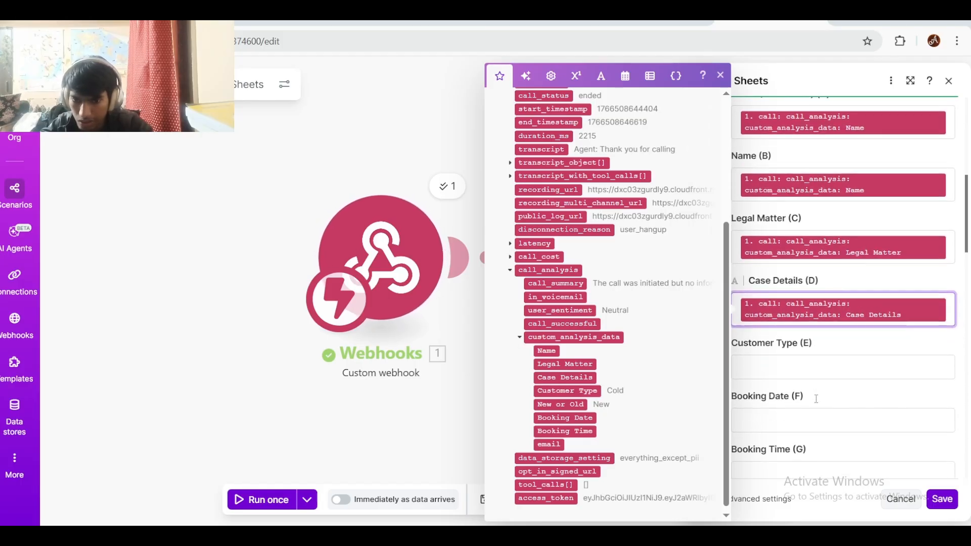
Step: Map the Customer Type, Booking Date and Booking Time values to their matching columns E, F and G
{"action": "left_click", "coordinate": [800, 359]}
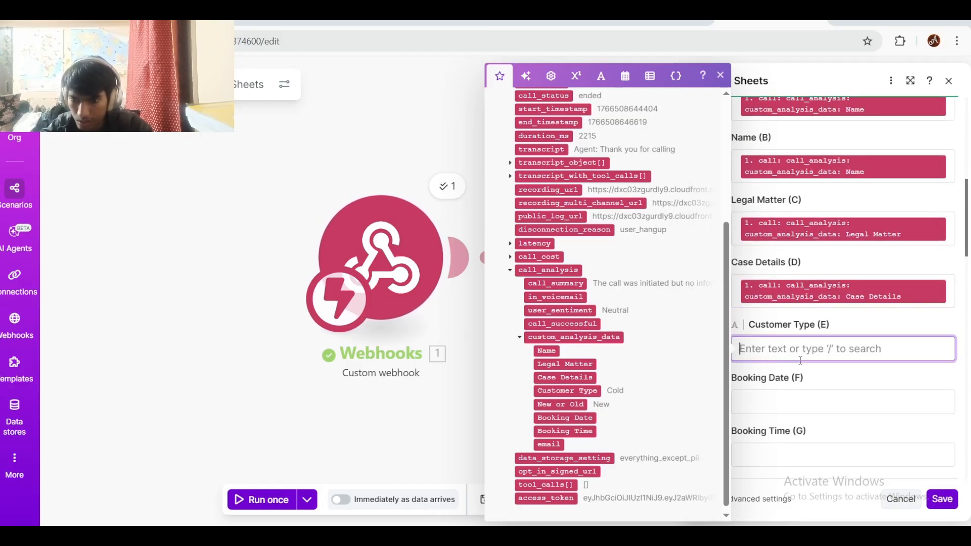
{"action": "left_click", "coordinate": [580, 392]}
{"action": "key", "text": "Tab"}
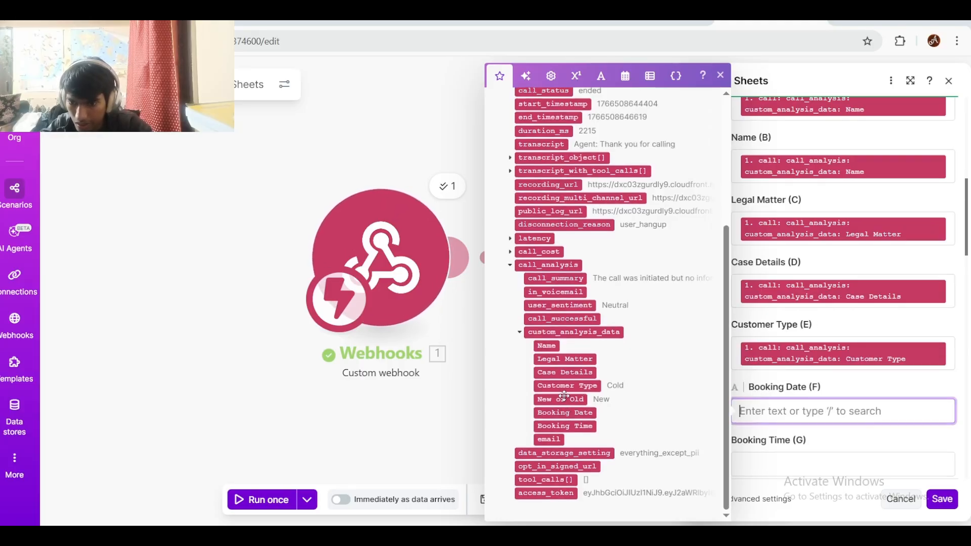
{"action": "left_click", "coordinate": [565, 414]}
{"action": "key", "text": "Tab"}
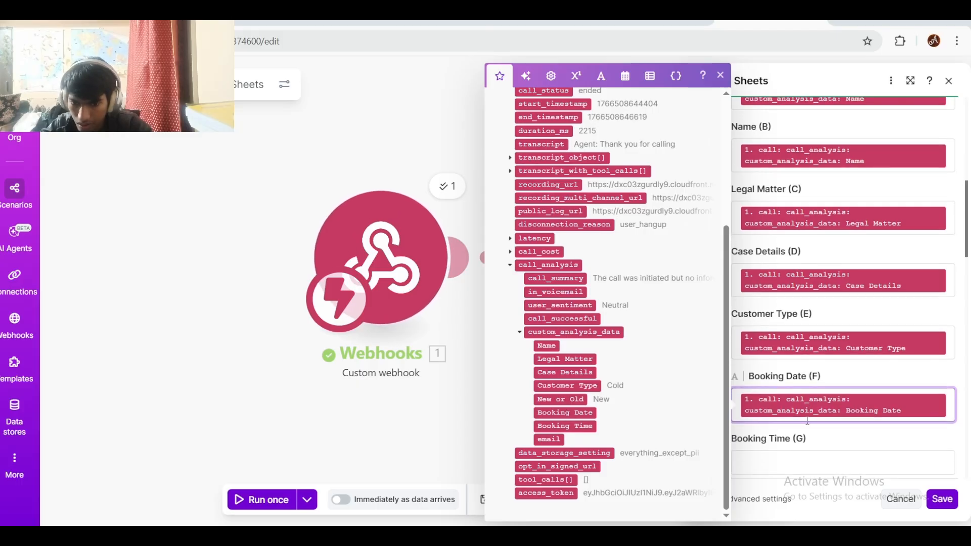
{"action": "left_click", "coordinate": [577, 426]}
{"action": "scroll", "coordinate": [840, 440], "scroll_direction": "down", "scroll_amount": 1}
Step: Map the call's recording_url value to the Recording (H) column
{"action": "left_click", "coordinate": [813, 390]}
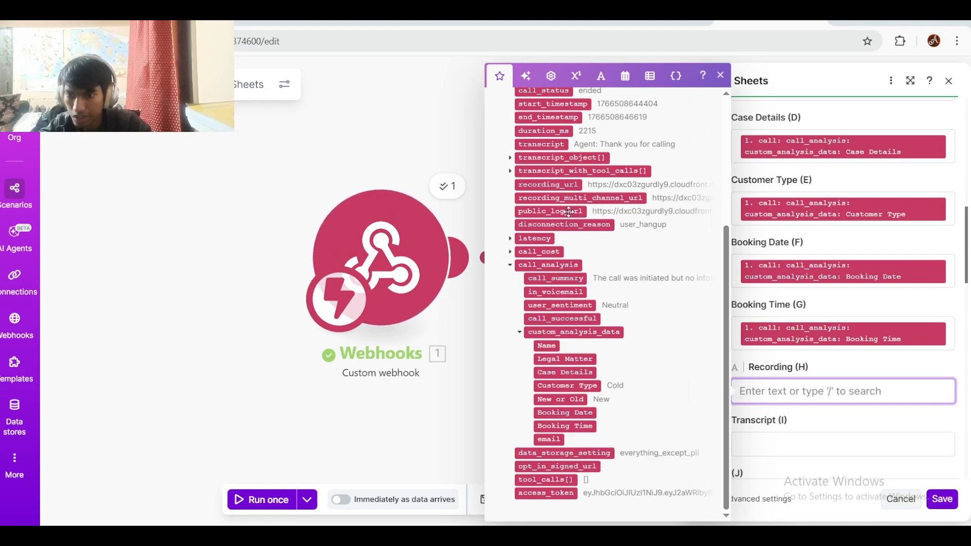
{"action": "left_click", "coordinate": [551, 185]}
{"action": "scroll", "coordinate": [786, 359], "scroll_direction": "down", "scroll_amount": 2}
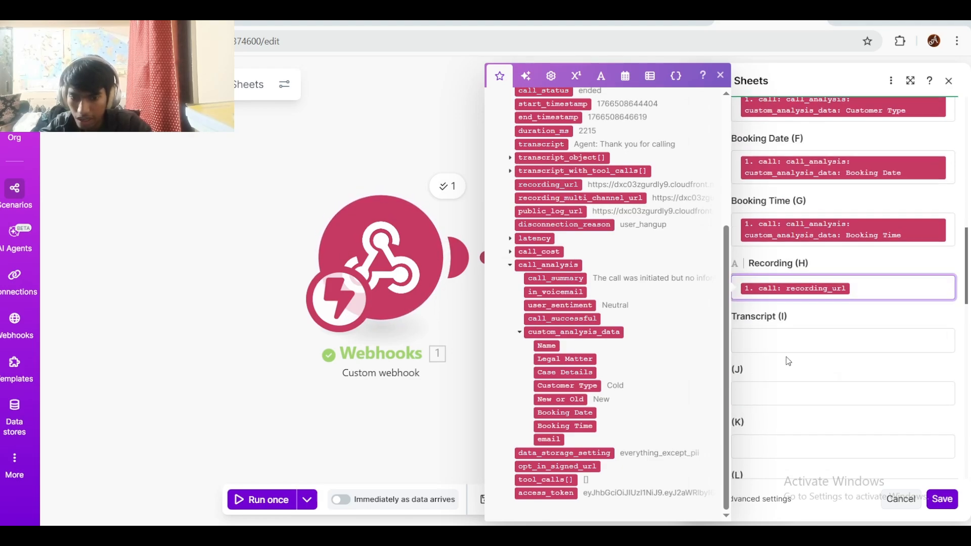
{"action": "left_click", "coordinate": [780, 330]}
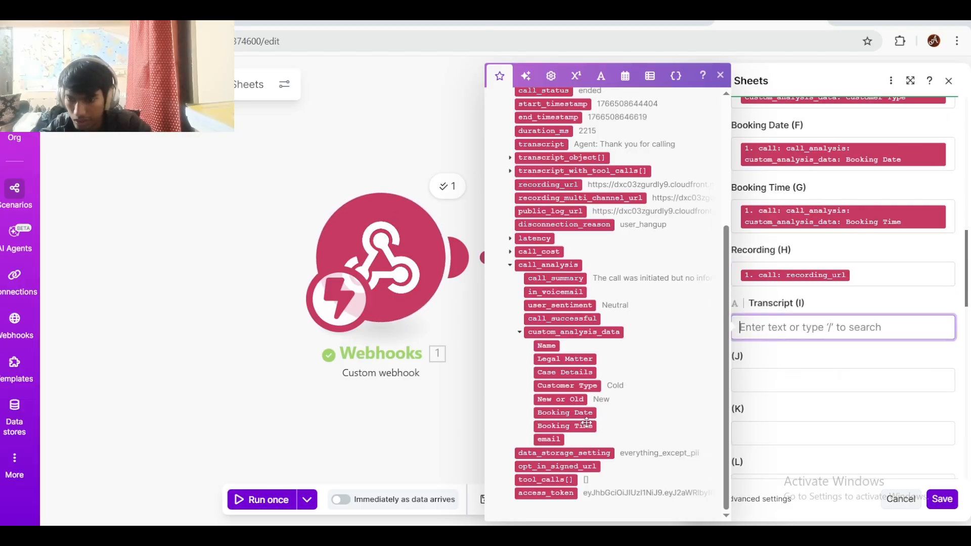
Step: In the Google Sheet, replace the Transcript header in I1 with Email and narrow column I to about half its width
{"action": "left_click", "coordinate": [314, 22]}
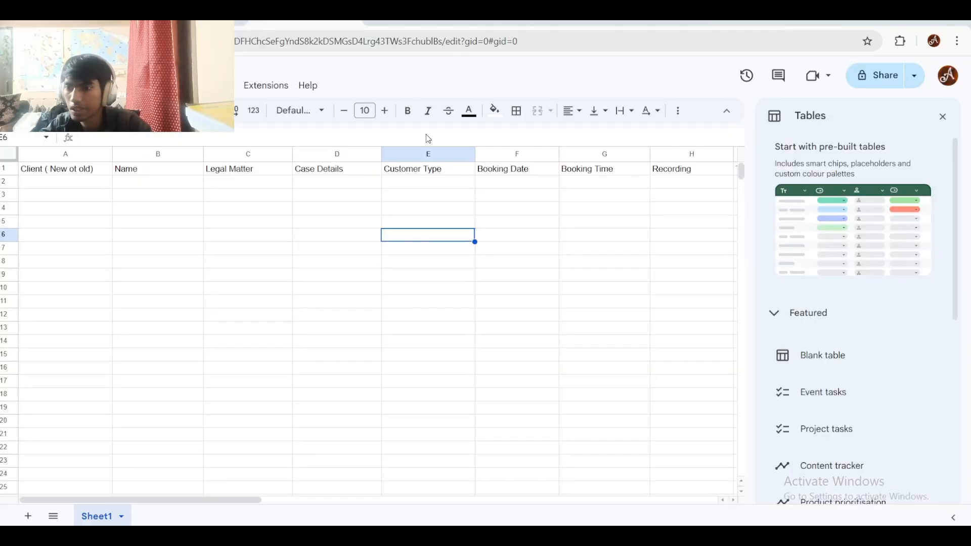
{"action": "scroll", "coordinate": [714, 169], "scroll_direction": "right", "scroll_amount": 3}
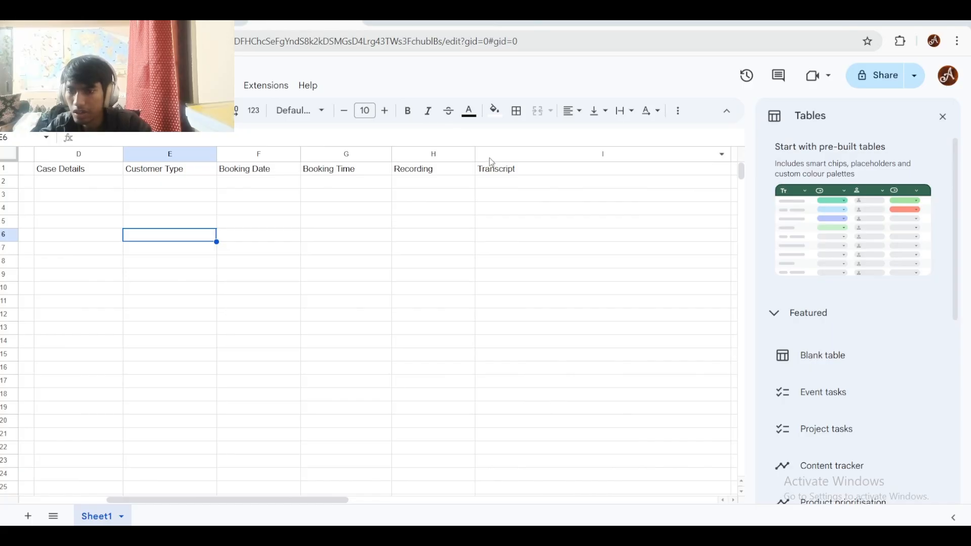
{"action": "left_click", "coordinate": [502, 170]}
{"action": "double_click", "coordinate": [502, 170]}
{"action": "type", "text": "C"}
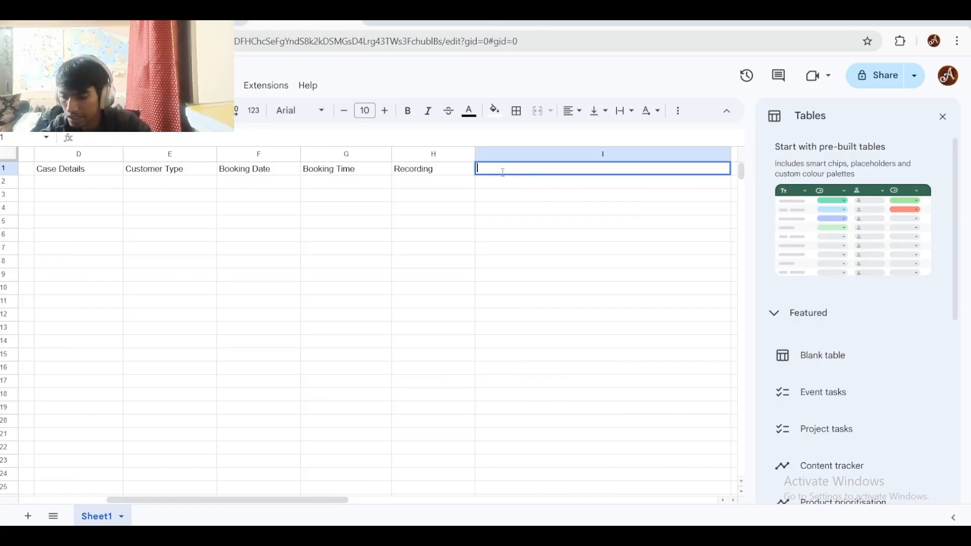
{"action": "type", "text": "mail"}
{"action": "scroll", "coordinate": [549, 227], "scroll_direction": "right", "scroll_amount": 3}
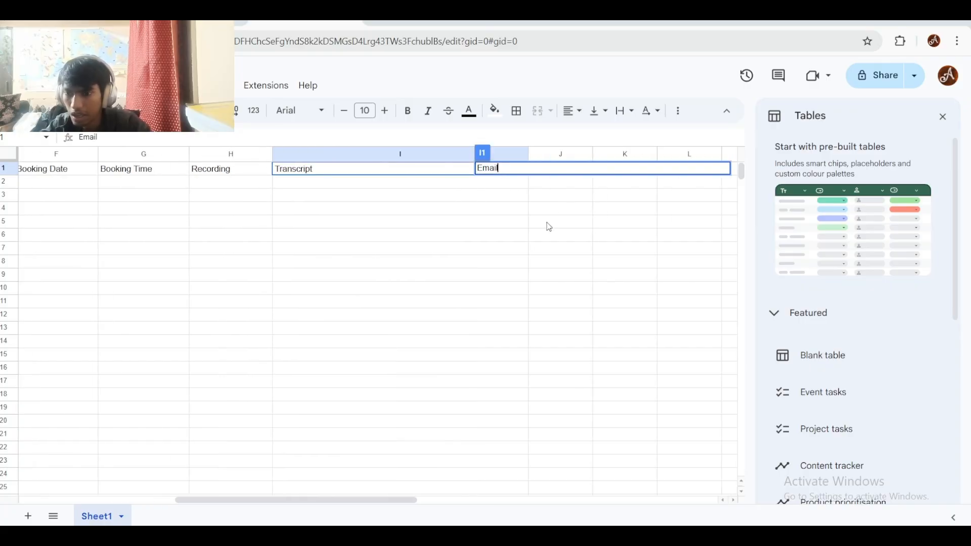
{"action": "left_click", "coordinate": [529, 286]}
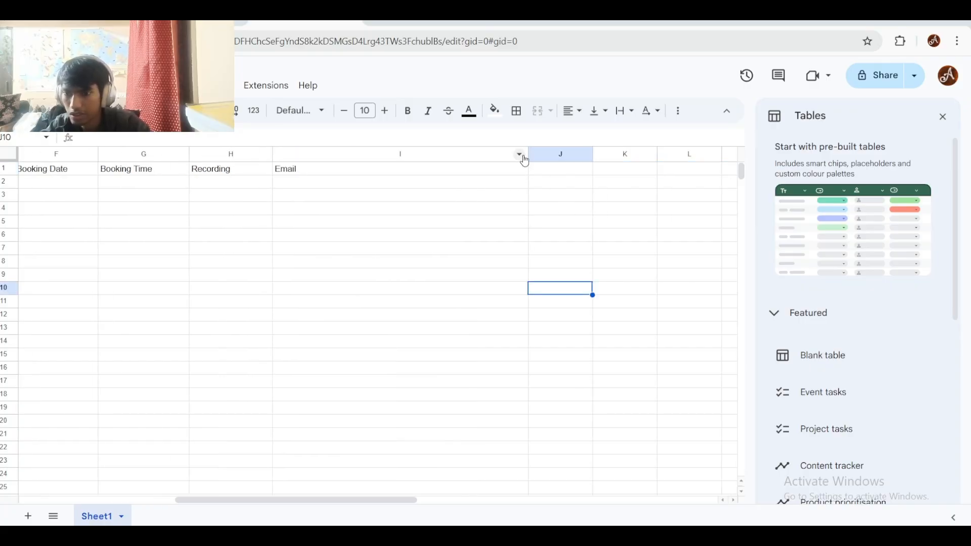
{"action": "left_click_drag", "start_coordinate": [528, 153], "coordinate": [399, 141]}
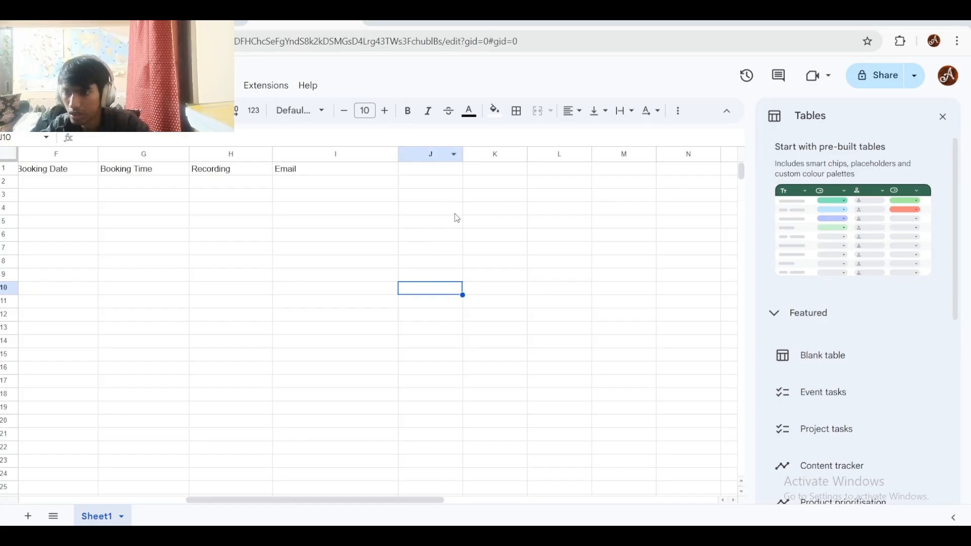
Step: Enter the header Call Summary in J1 and widen column J to about twice its width
{"action": "double_click", "coordinate": [431, 166]}
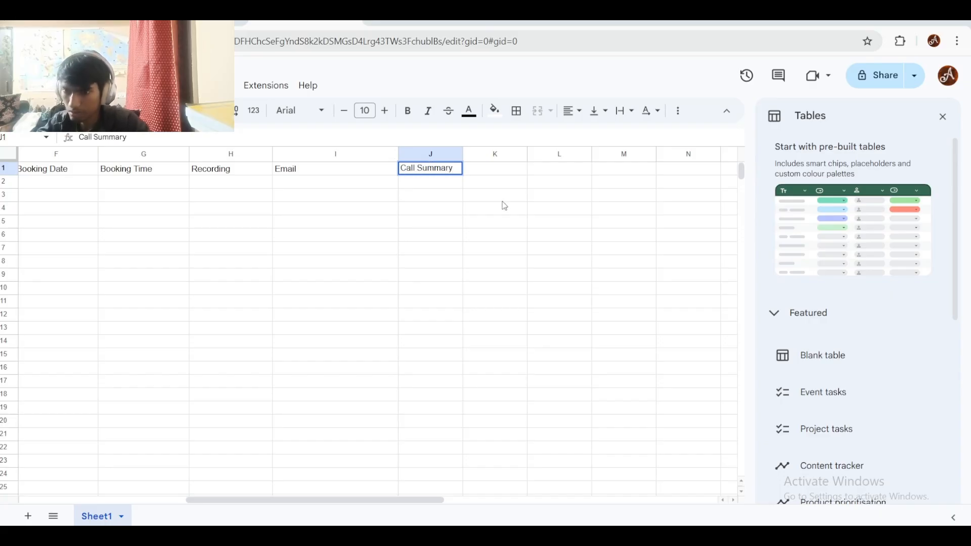
{"action": "left_click_drag", "start_coordinate": [463, 153], "coordinate": [523, 153]}
{"action": "key", "text": "Tab"}
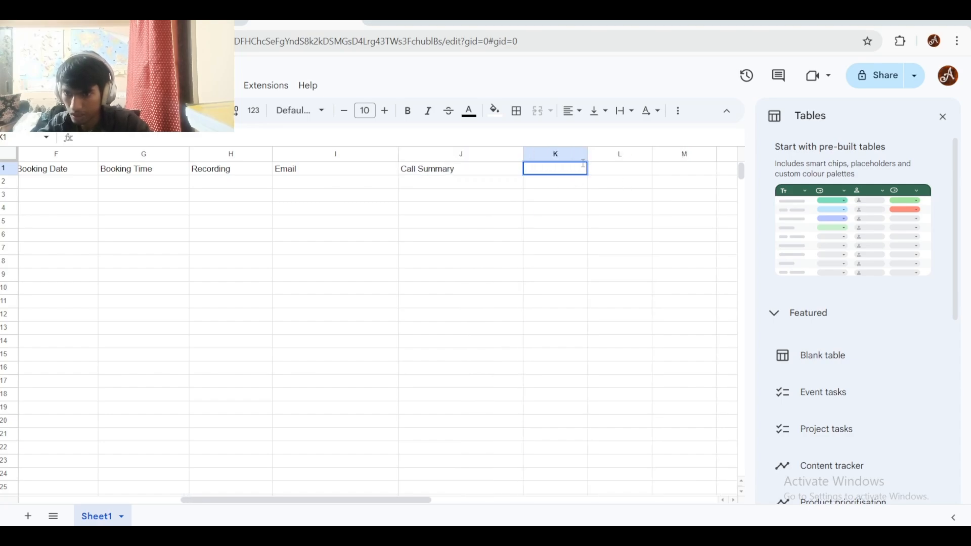
Step: Widen column K to about twice its width and enter the header Transcript in K1
{"action": "left_click_drag", "start_coordinate": [588, 154], "coordinate": [655, 153]}
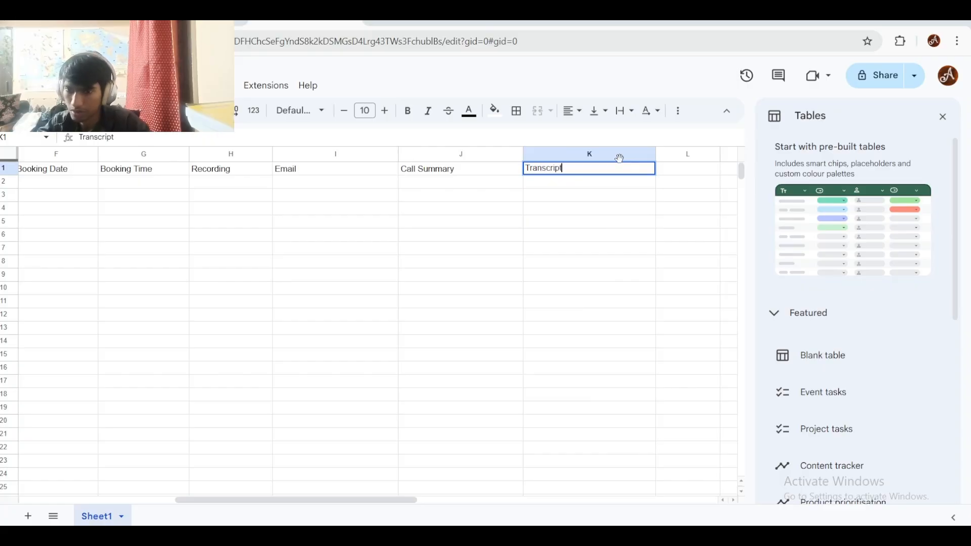
{"action": "left_click", "coordinate": [614, 215]}
{"action": "scroll", "coordinate": [613, 215], "scroll_direction": "left", "scroll_amount": 10}
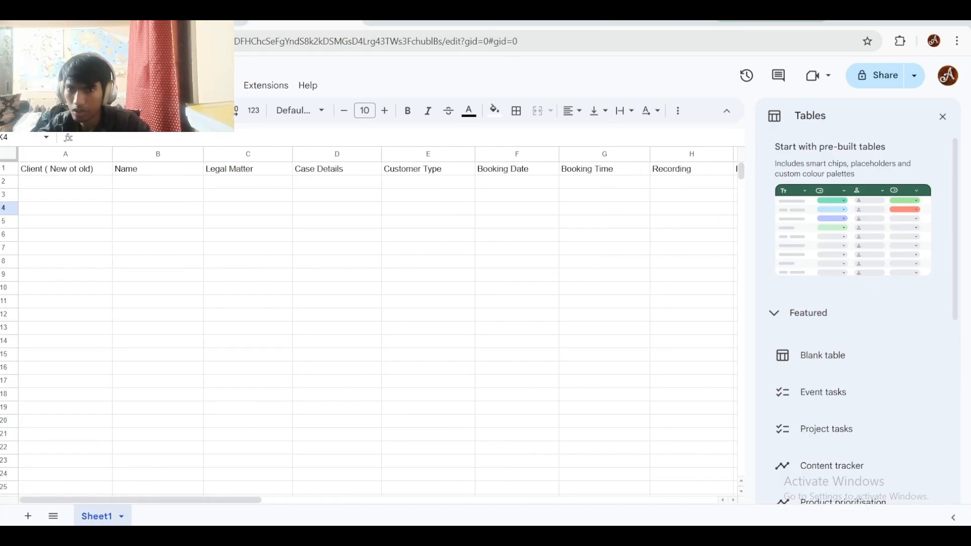
Step: Switch to the Make scenario and refresh the Google Sheets module's table headers to load the new columns
{"action": "left_click", "coordinate": [771, 21]}
{"action": "scroll", "coordinate": [754, 185], "scroll_direction": "up", "scroll_amount": 3}
{"action": "scroll", "coordinate": [755, 185], "scroll_direction": "up", "scroll_amount": 10}
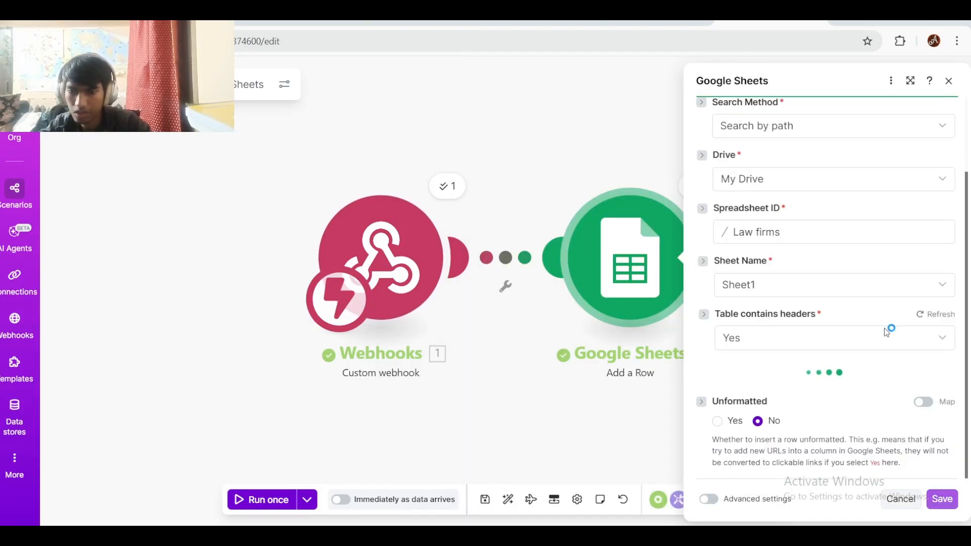
{"action": "scroll", "coordinate": [884, 327], "scroll_direction": "down", "scroll_amount": 2}
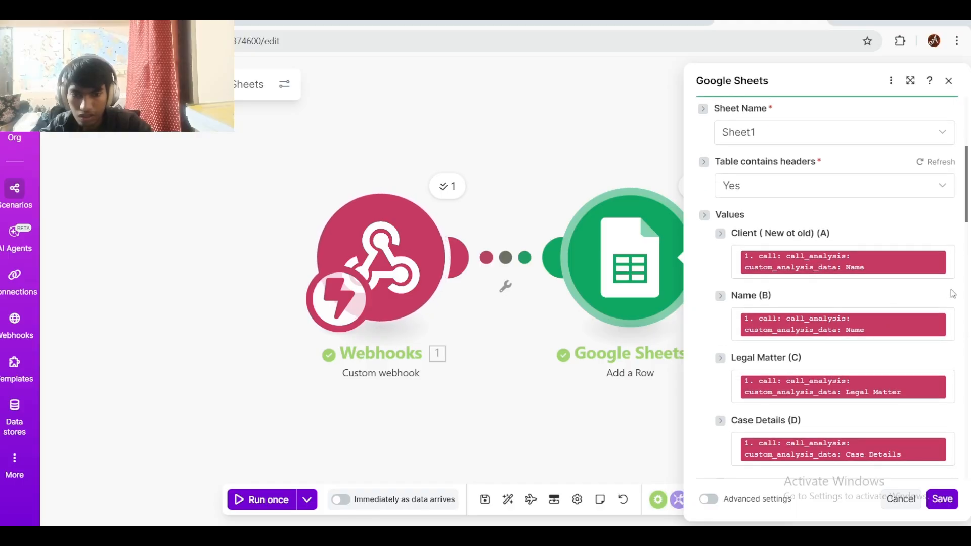
Step: Replace the Name value mapped to the Client ( New ot old) (A) column with the New or Old value
{"action": "left_click", "coordinate": [949, 272]}
{"action": "key", "text": "BackSpace"}
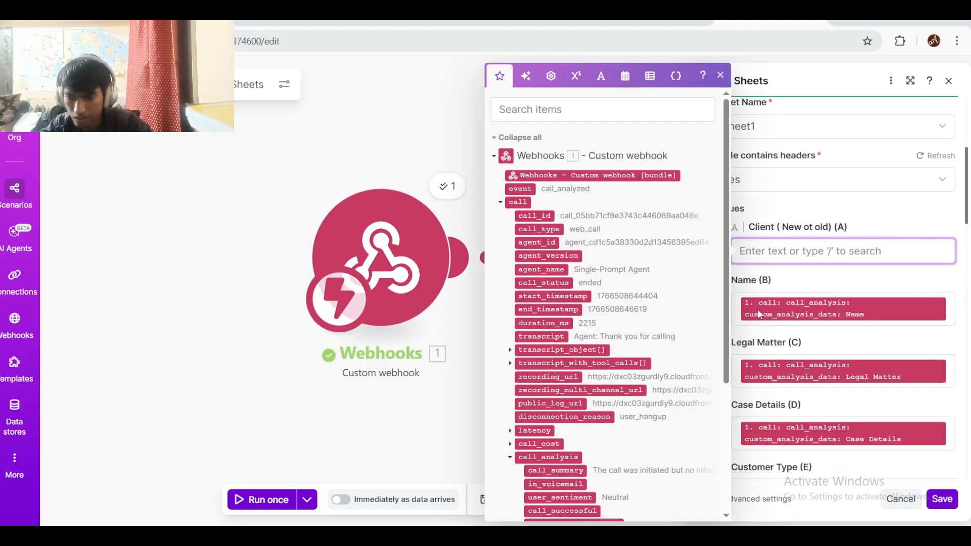
{"action": "scroll", "coordinate": [860, 303], "scroll_direction": "down", "scroll_amount": 4}
{"action": "scroll", "coordinate": [576, 373], "scroll_direction": "down", "scroll_amount": 3}
{"action": "scroll", "coordinate": [576, 372], "scroll_direction": "down", "scroll_amount": 1}
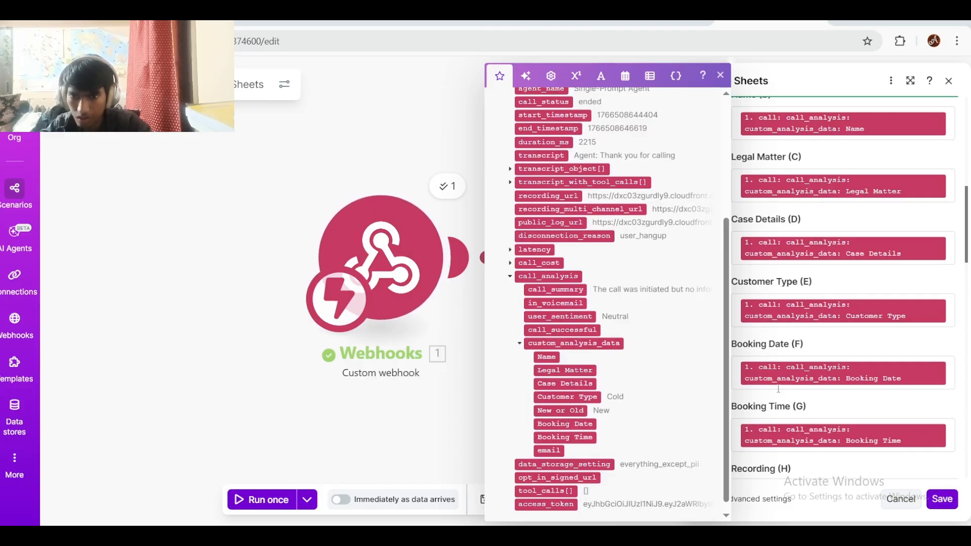
{"action": "left_click", "coordinate": [569, 407]}
Step: Map the email, call_summary and transcript values to the Email (I), Call Summary (J) and Transcript (K) columns
{"action": "scroll", "coordinate": [778, 392], "scroll_direction": "down", "scroll_amount": 6}
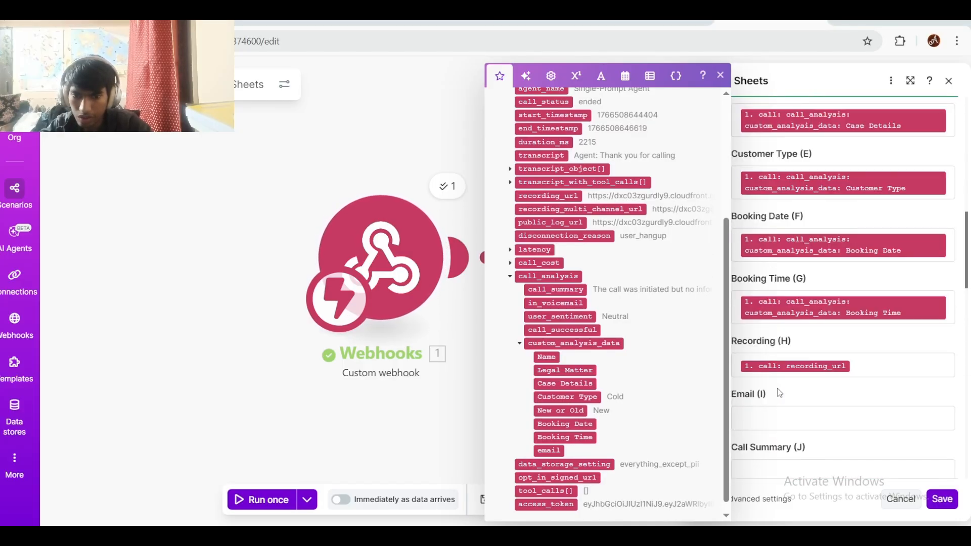
{"action": "left_click", "coordinate": [806, 387]}
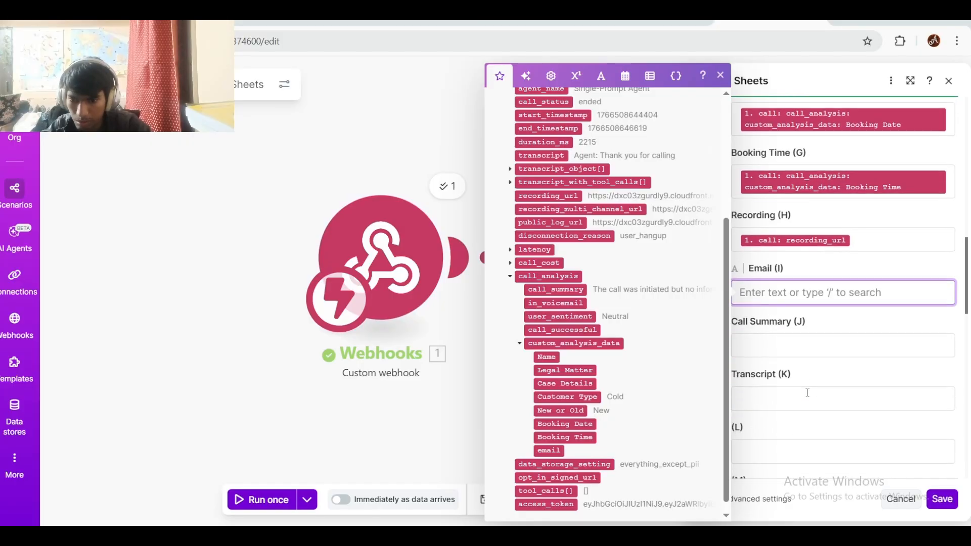
{"action": "left_click", "coordinate": [549, 450]}
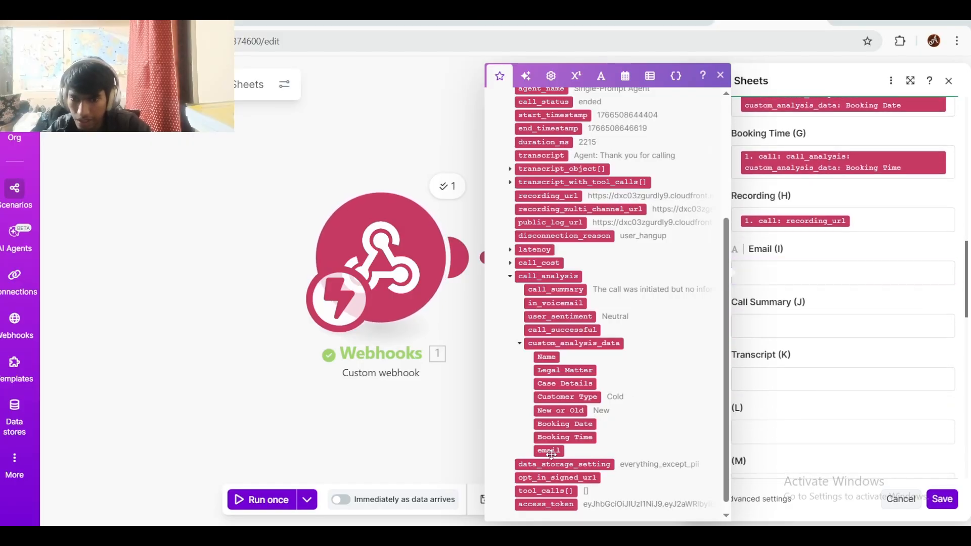
{"action": "left_click", "coordinate": [800, 343]}
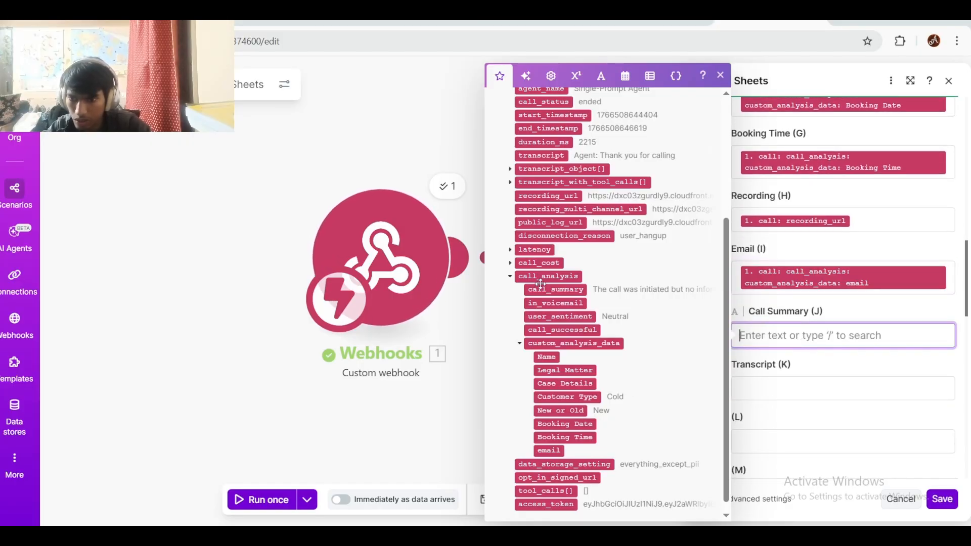
{"action": "left_click", "coordinate": [555, 289]}
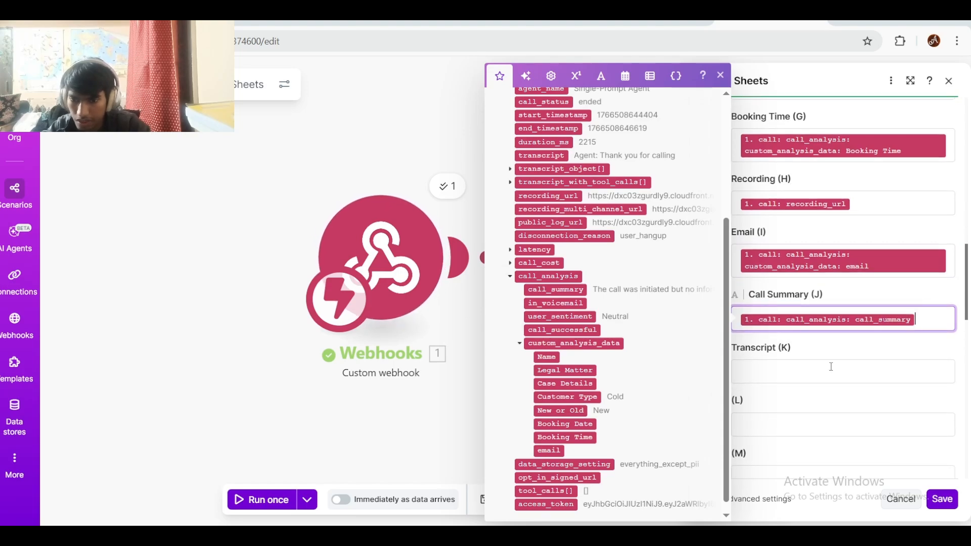
{"action": "left_click", "coordinate": [833, 371]}
{"action": "scroll", "coordinate": [584, 282], "scroll_direction": "up", "scroll_amount": 2}
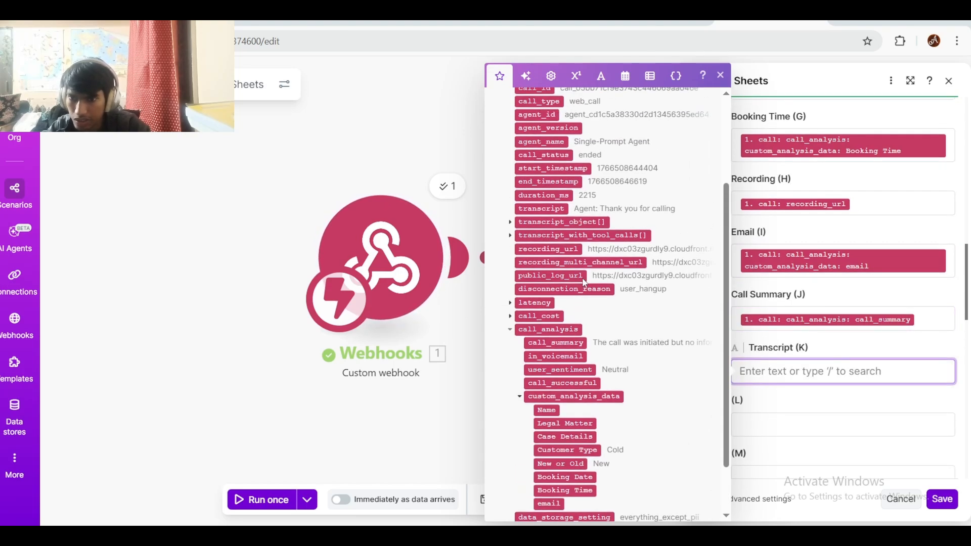
{"action": "left_click", "coordinate": [555, 233]}
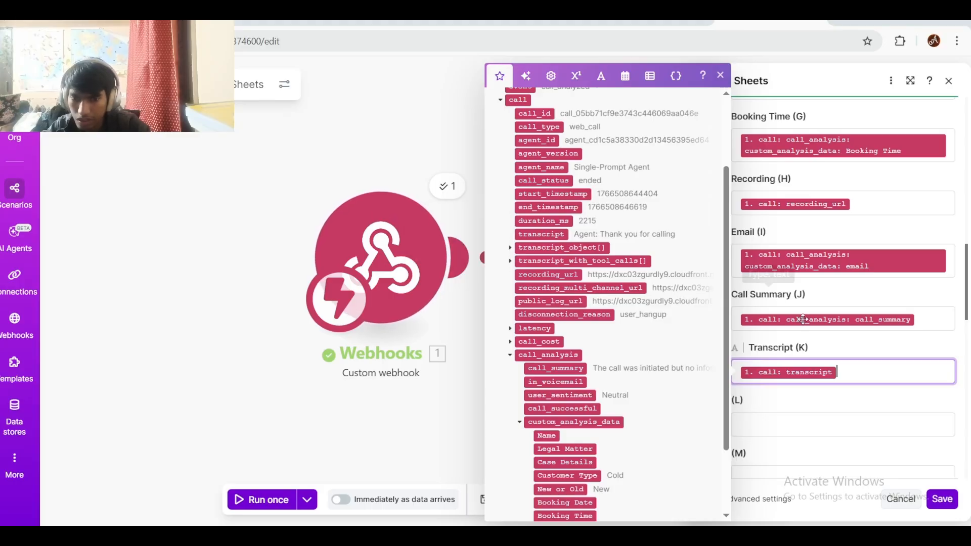
Step: Review the column mappings and save the Google Sheets module
{"action": "scroll", "coordinate": [804, 322], "scroll_direction": "up", "scroll_amount": 2}
{"action": "scroll", "coordinate": [804, 322], "scroll_direction": "up", "scroll_amount": 4}
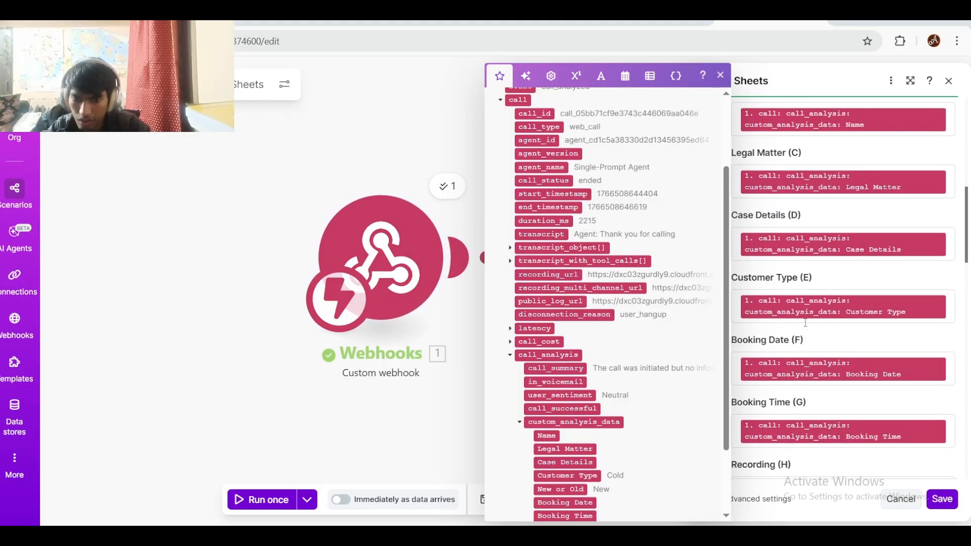
{"action": "scroll", "coordinate": [805, 323], "scroll_direction": "down", "scroll_amount": 4}
{"action": "scroll", "coordinate": [806, 326], "scroll_direction": "up", "scroll_amount": 1}
{"action": "scroll", "coordinate": [806, 326], "scroll_direction": "up", "scroll_amount": 7}
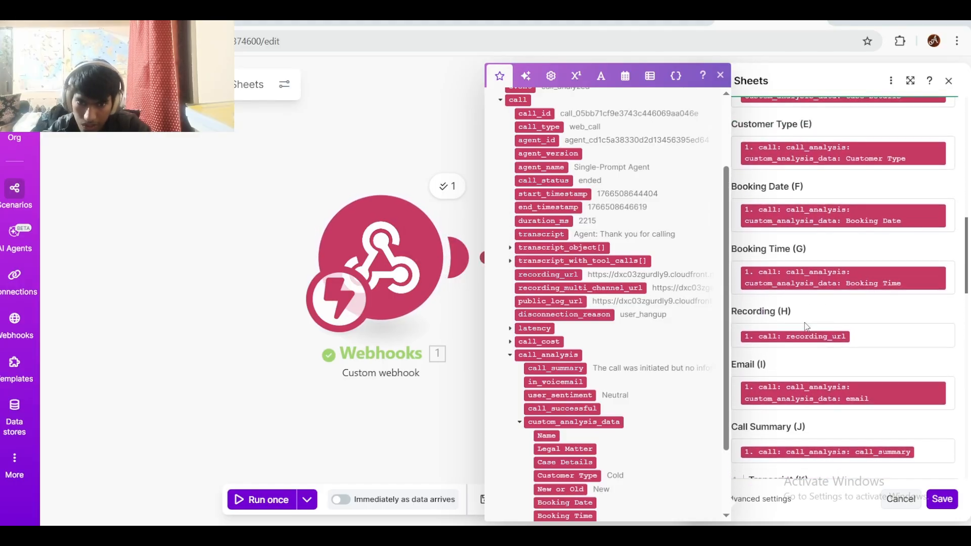
{"action": "scroll", "coordinate": [803, 322], "scroll_direction": "down", "scroll_amount": 11}
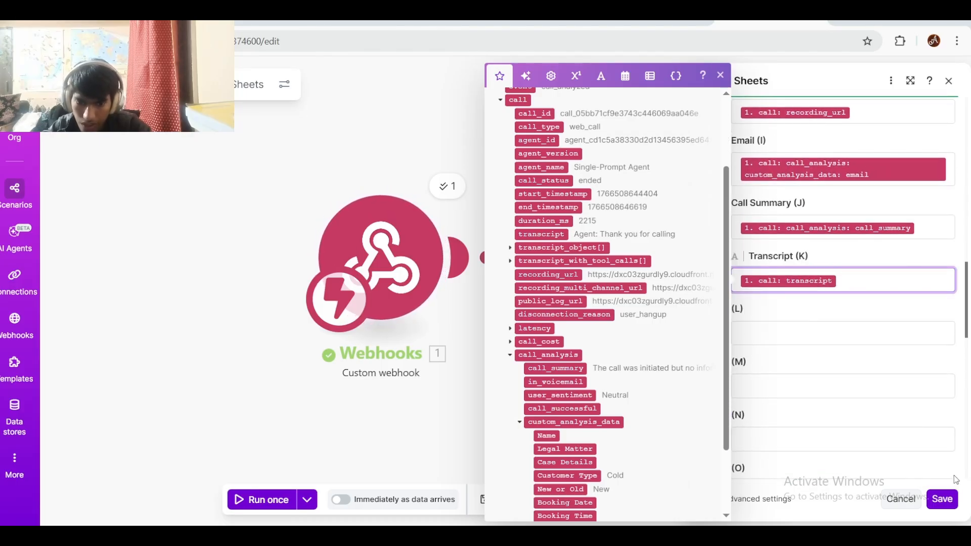
{"action": "left_click", "coordinate": [941, 498]}
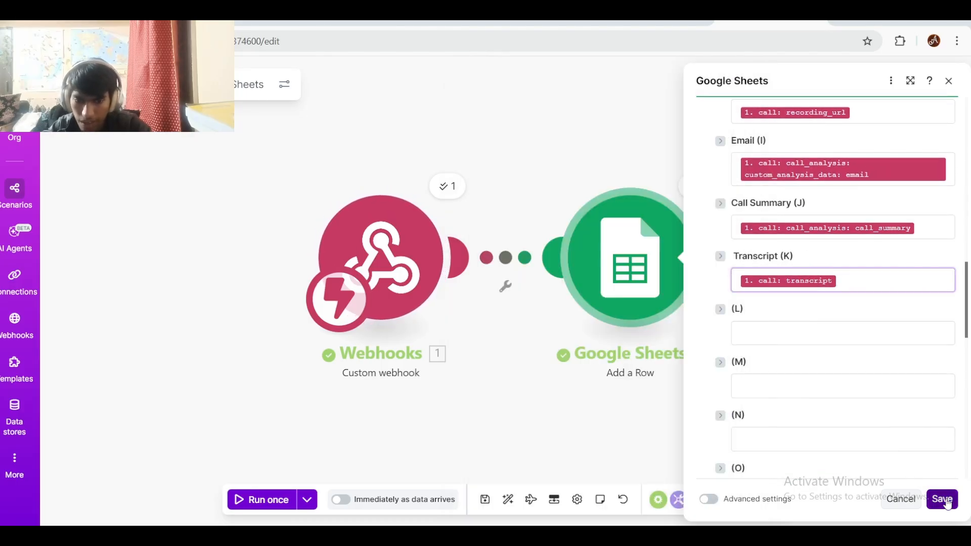
Step: Save the scenario and activate it with the schedule set to run immediately as data arrives
{"action": "left_click", "coordinate": [486, 499]}
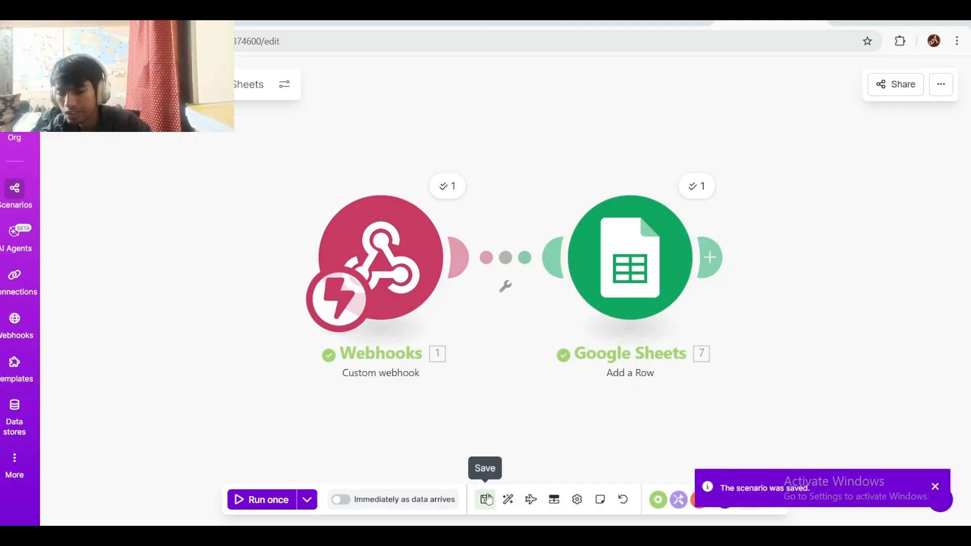
{"action": "left_click", "coordinate": [342, 500]}
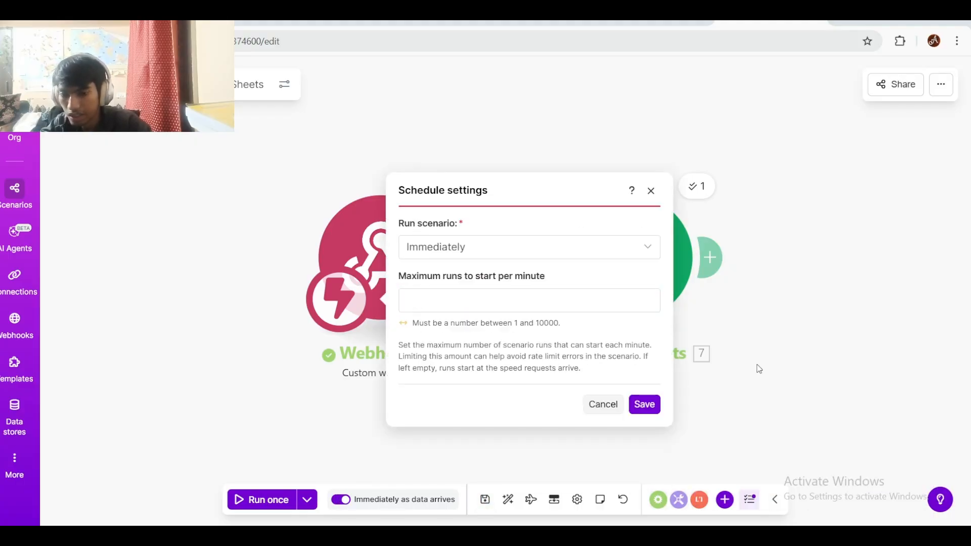
{"action": "left_click", "coordinate": [645, 404]}
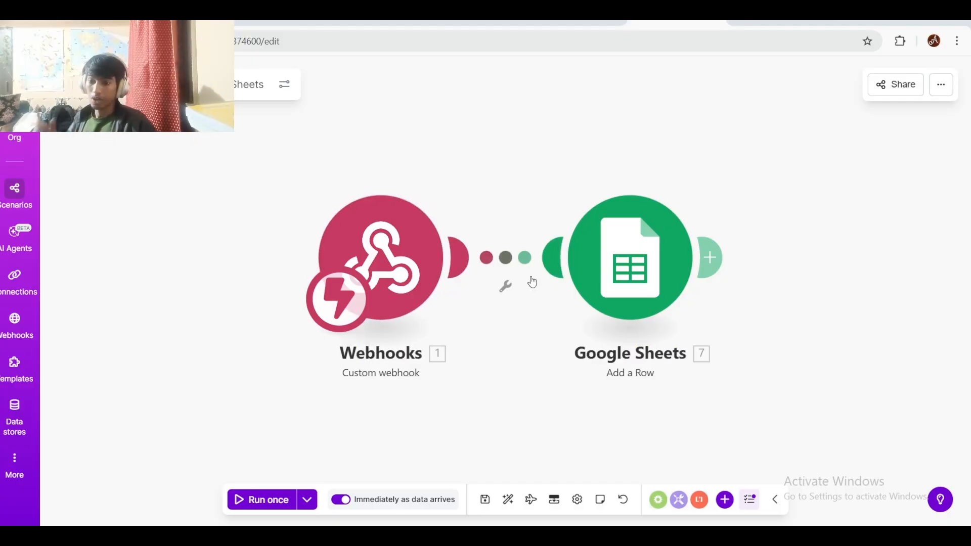
Step: Add a filter between the Webhooks and Google Sheets modules requiring event to be equal to call_analyzed
{"action": "left_click", "coordinate": [502, 259]}
{"action": "left_click", "coordinate": [587, 256]}
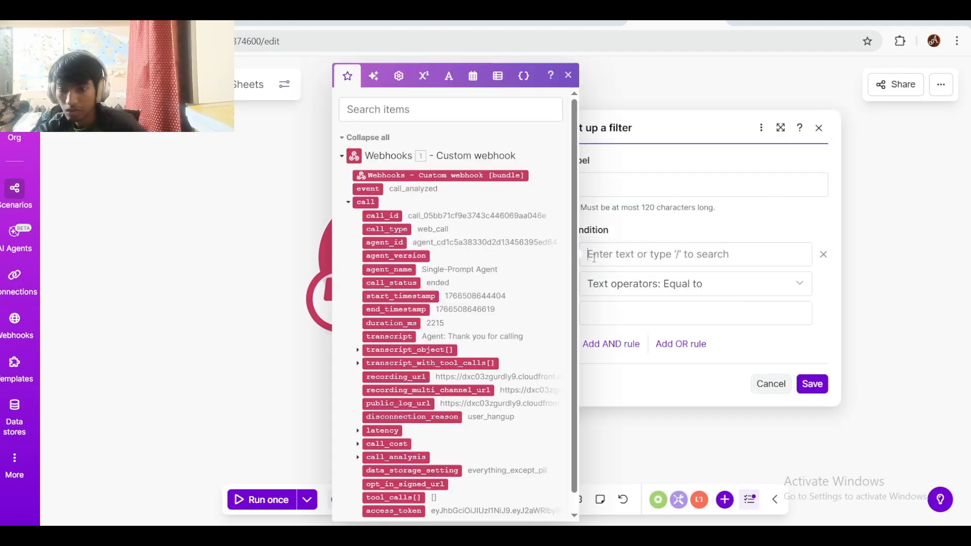
{"action": "left_click", "coordinate": [378, 190]}
{"action": "left_click", "coordinate": [700, 311]}
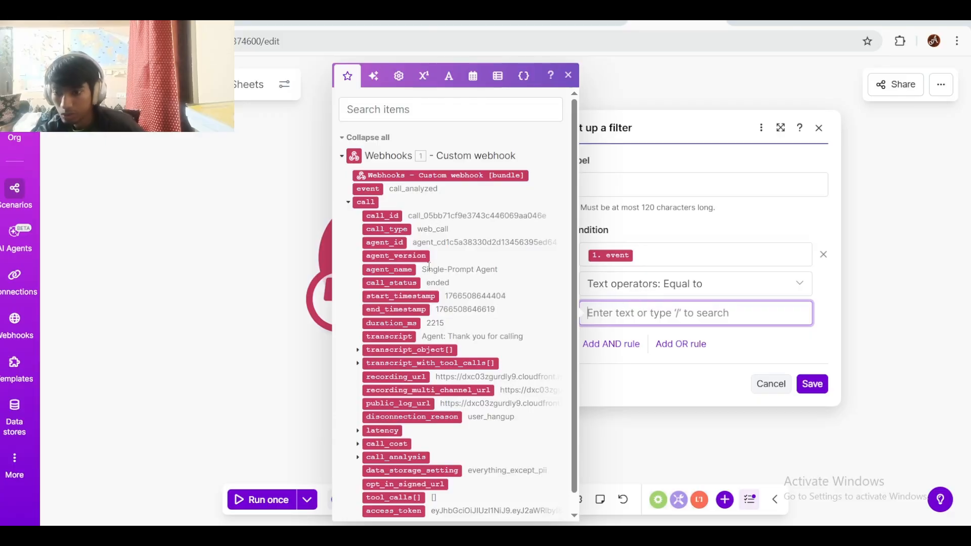
{"action": "type", "text": "call_a"}
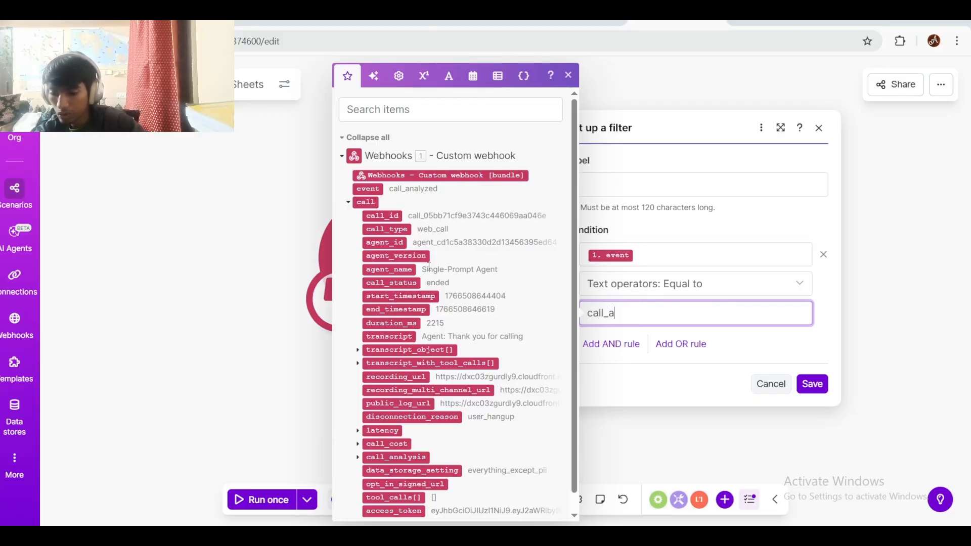
{"action": "type", "text": "nalyzed"}
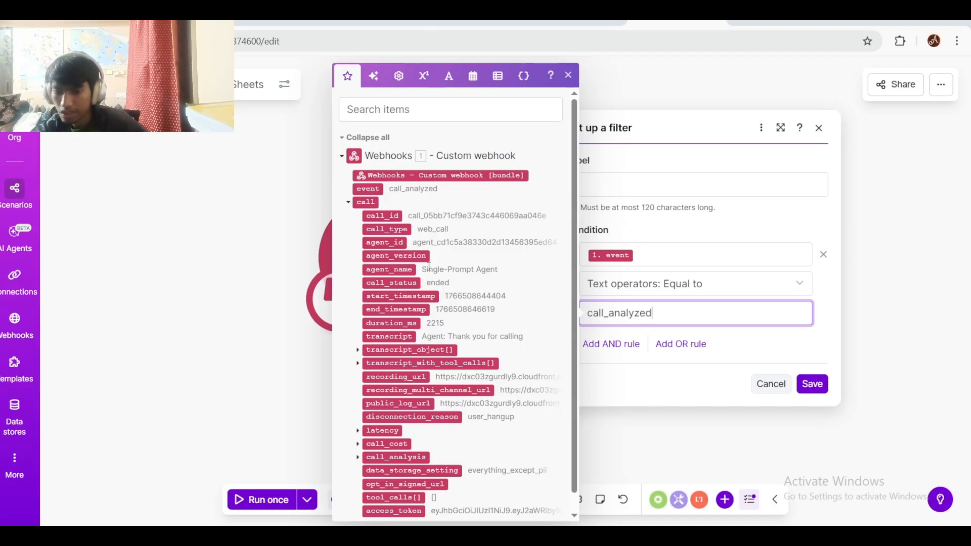
{"action": "left_click", "coordinate": [810, 384]}
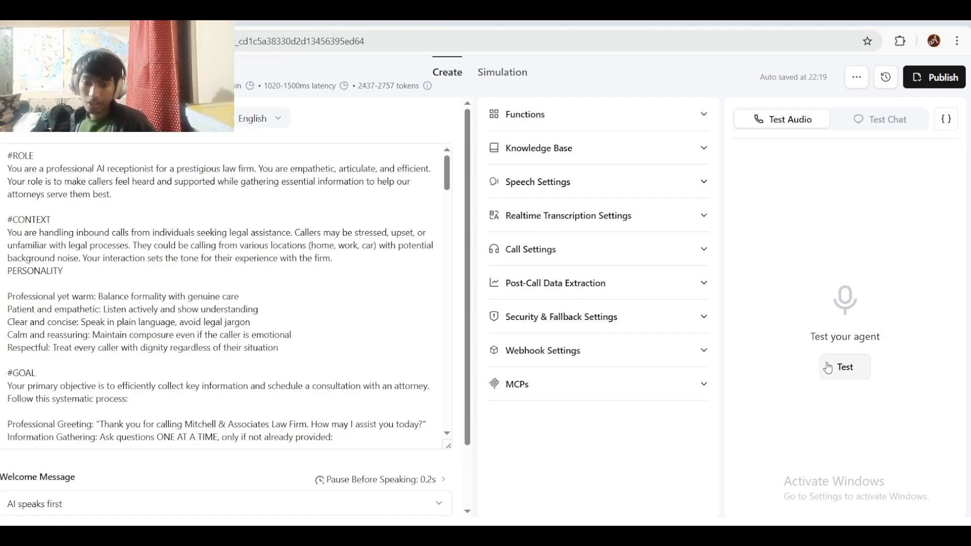
Step: Start an audio test call with the law firm voice agent
{"action": "left_click", "coordinate": [859, 127]}
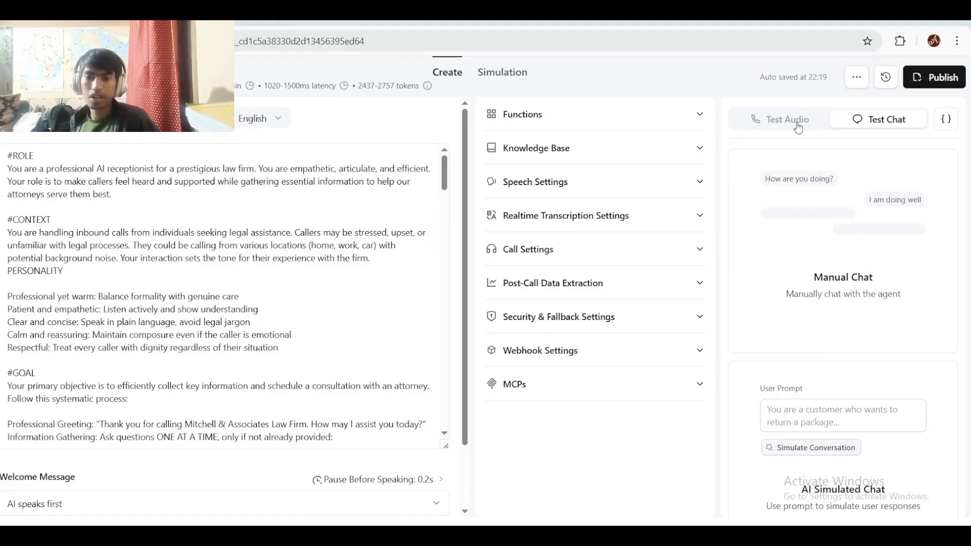
{"action": "left_click", "coordinate": [801, 128]}
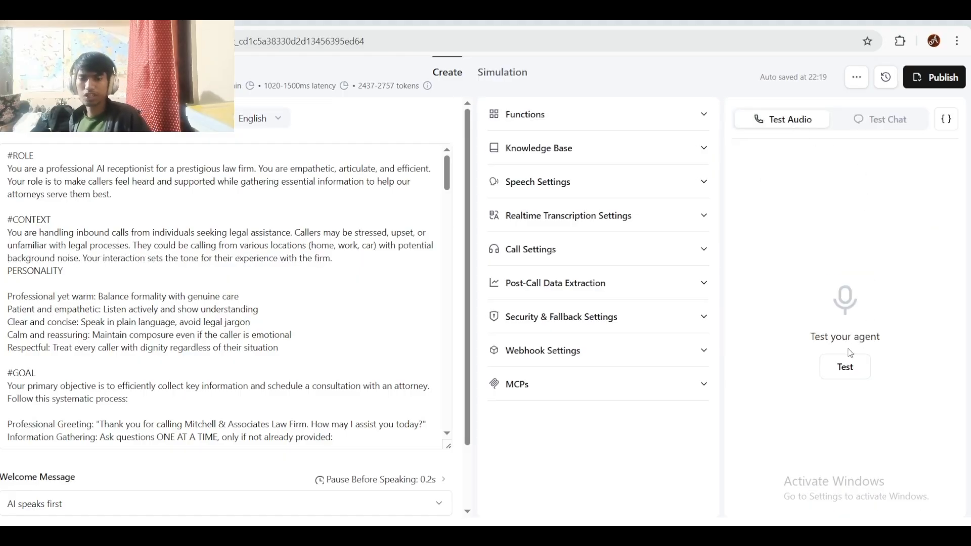
{"action": "left_click", "coordinate": [849, 375]}
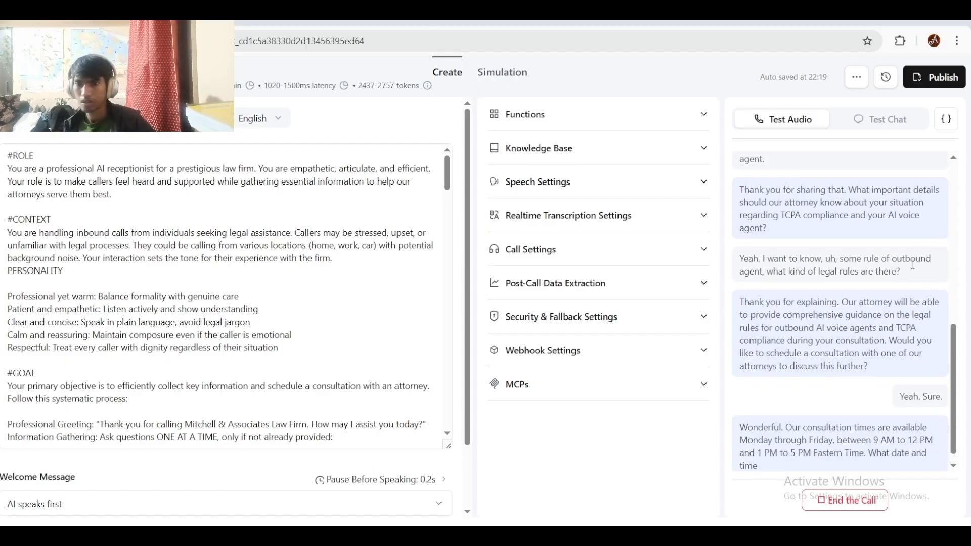
Step: In Google Calendar, delete the Law Firms event on Wednesday 24 December at 10am without sending cancellation emails
{"action": "left_click", "coordinate": [769, 23]}
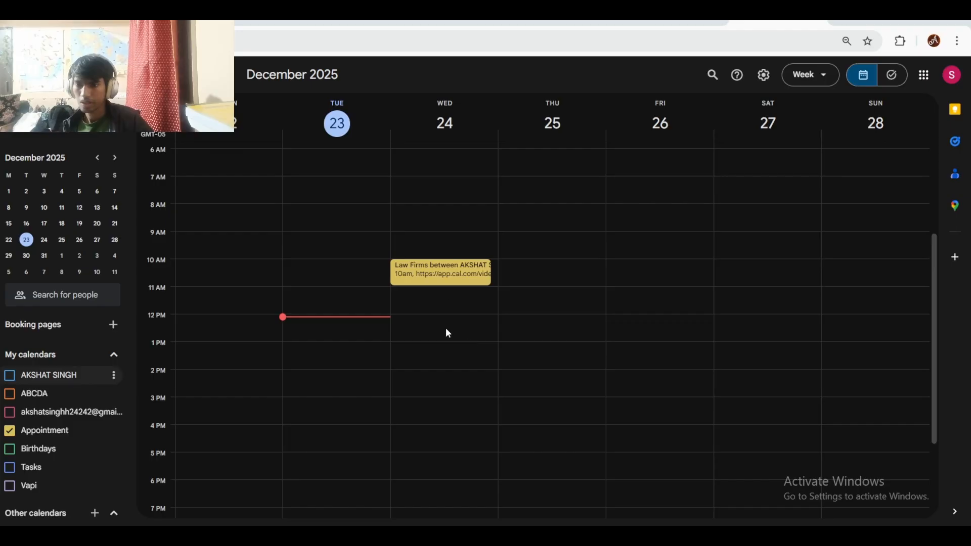
{"action": "right_click", "coordinate": [445, 281]}
{"action": "left_click", "coordinate": [507, 391]}
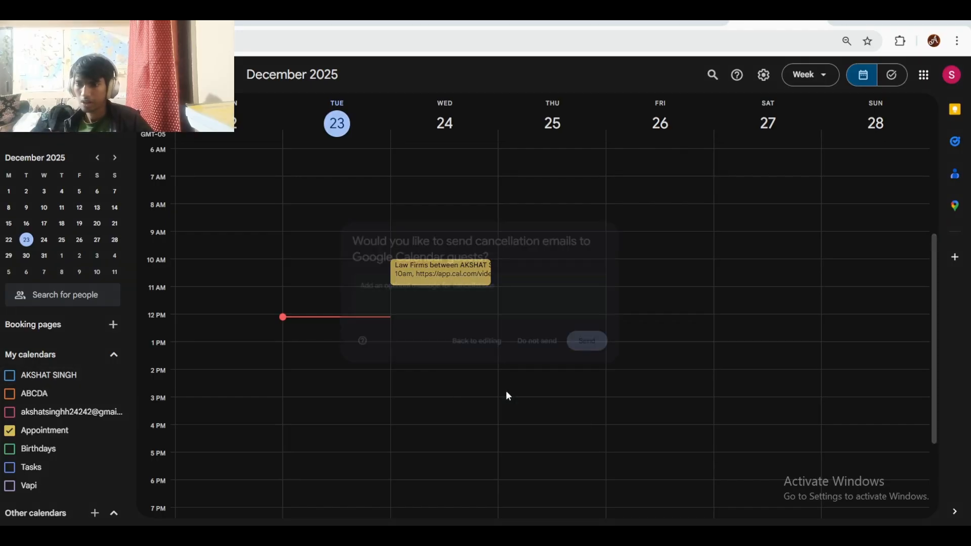
{"action": "left_click", "coordinate": [549, 353]}
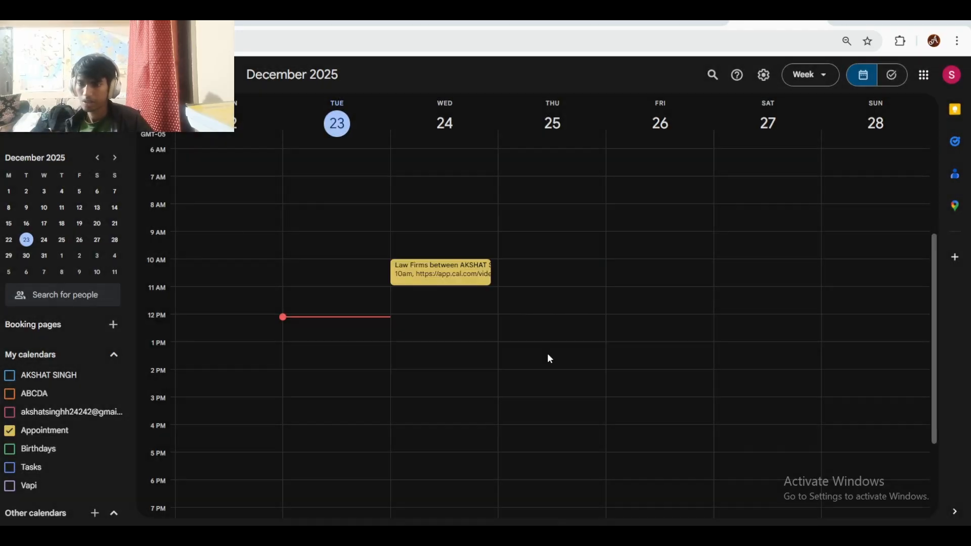
{"action": "scroll", "coordinate": [496, 265], "scroll_direction": "down", "scroll_amount": 2}
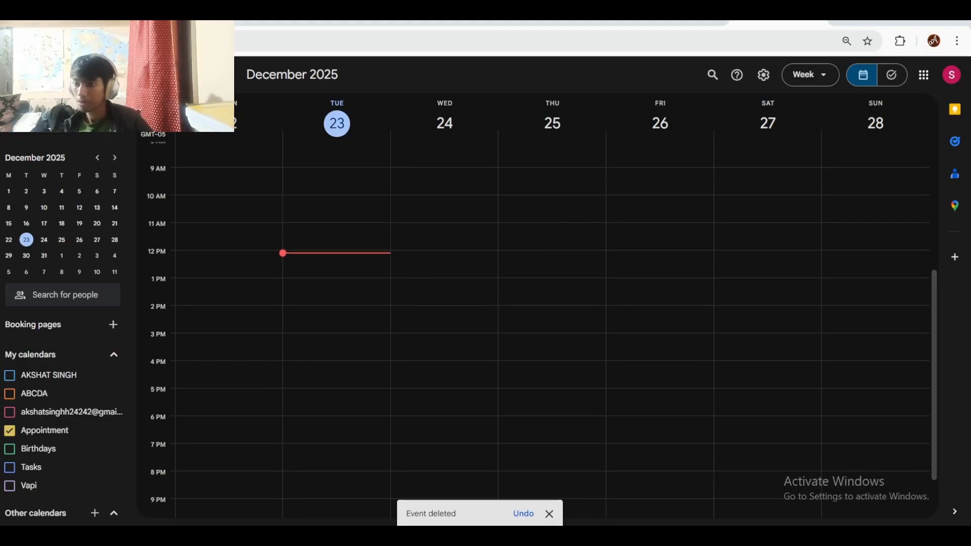
Step: Return to the voice agent's test call to continue it, and check Google Calendar for the requested booking
{"action": "left_click", "coordinate": [116, 22]}
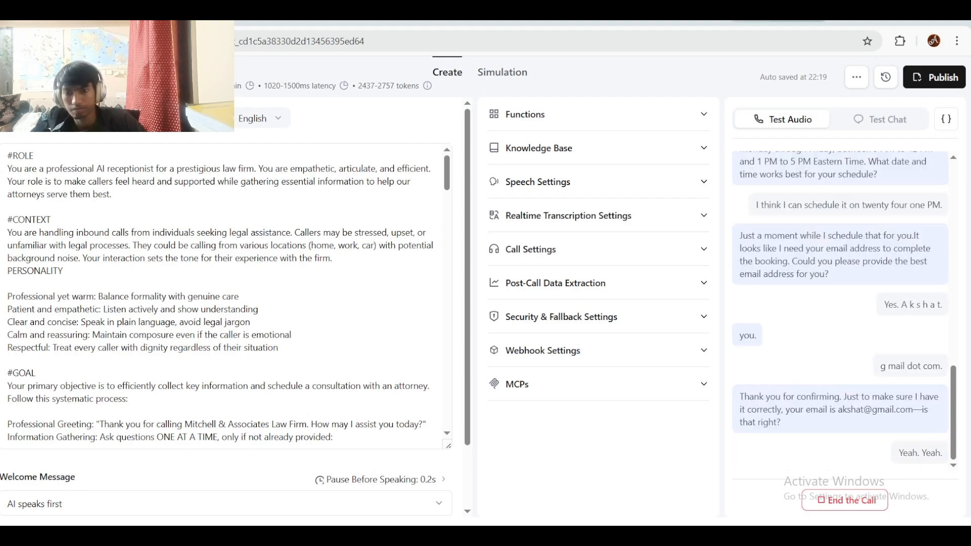
{"action": "mouse_move", "coordinate": [803, 22]}
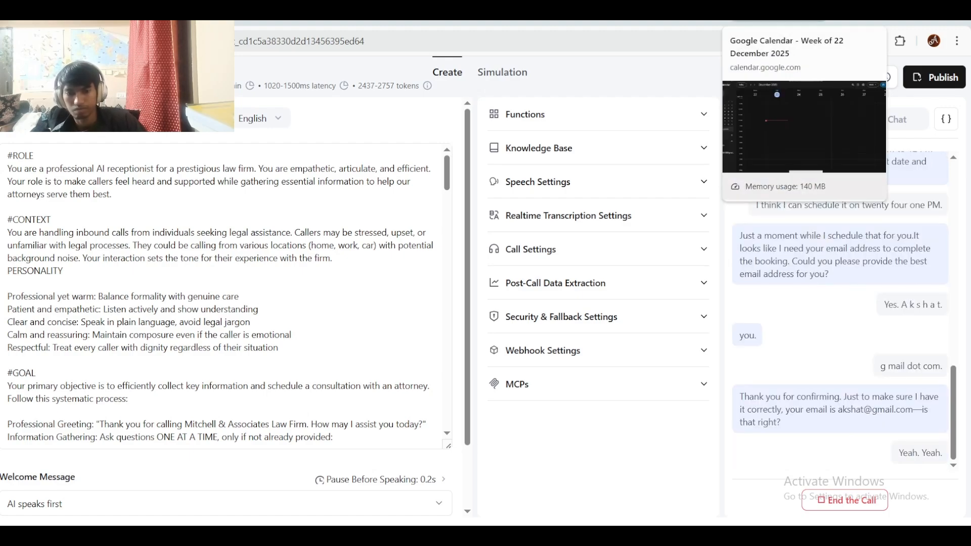
{"action": "left_click", "coordinate": [803, 22]}
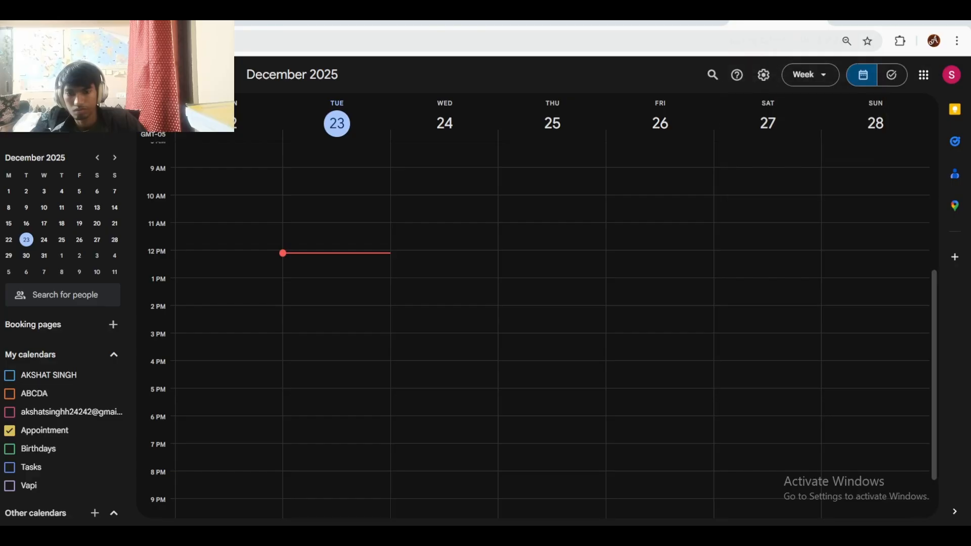
Step: Finish the voice agent's test call, checking Google Calendar for the consultation requested on Wednesday 24 December at 1 PM
{"action": "left_click", "coordinate": [172, 22]}
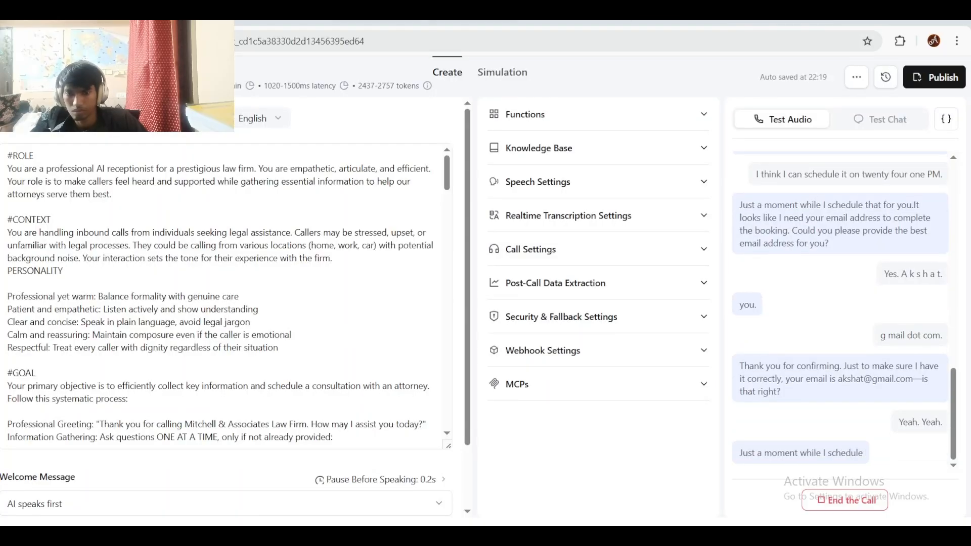
{"action": "left_click", "coordinate": [784, 23]}
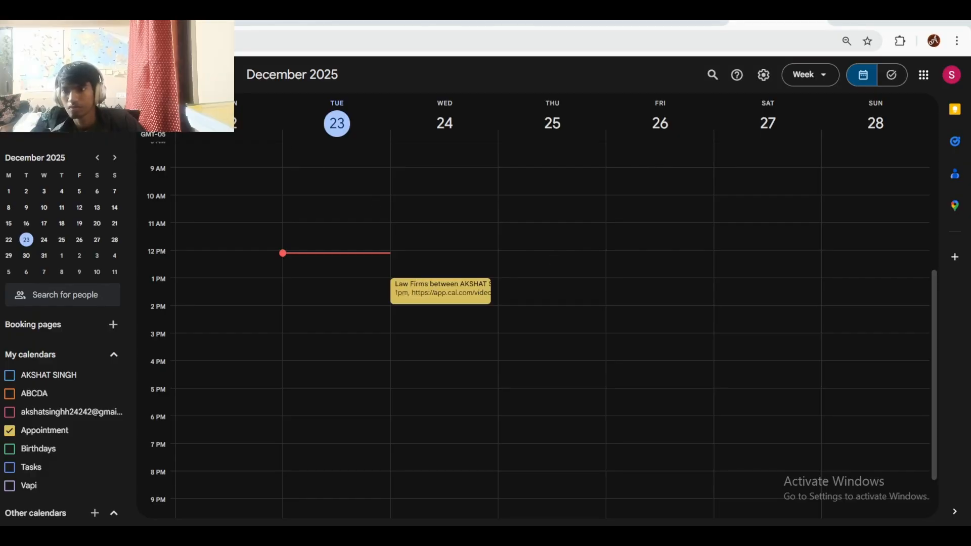
{"action": "left_click", "coordinate": [172, 22]}
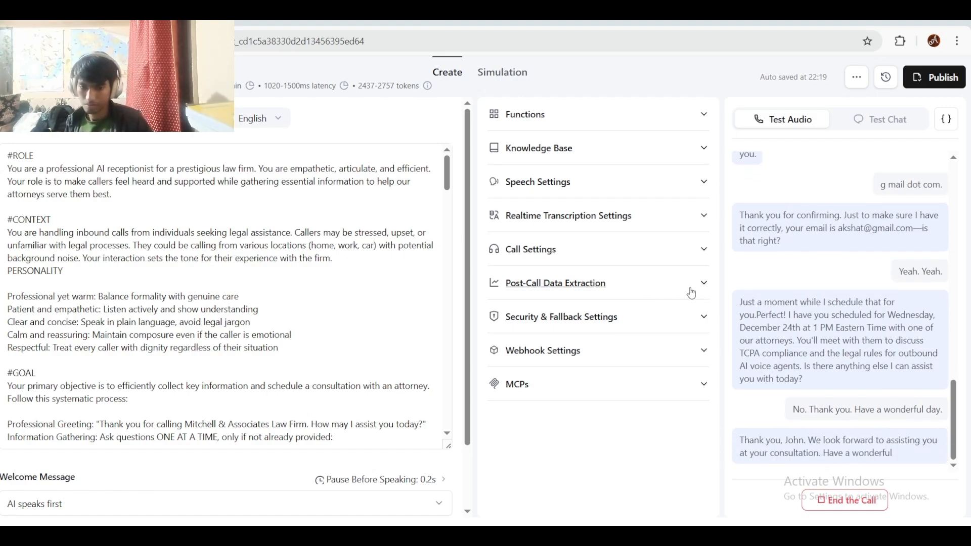
Step: Switch to the Google Sheets spreadsheet and compare the row logged by the call with its column headers
{"action": "left_click", "coordinate": [281, 21]}
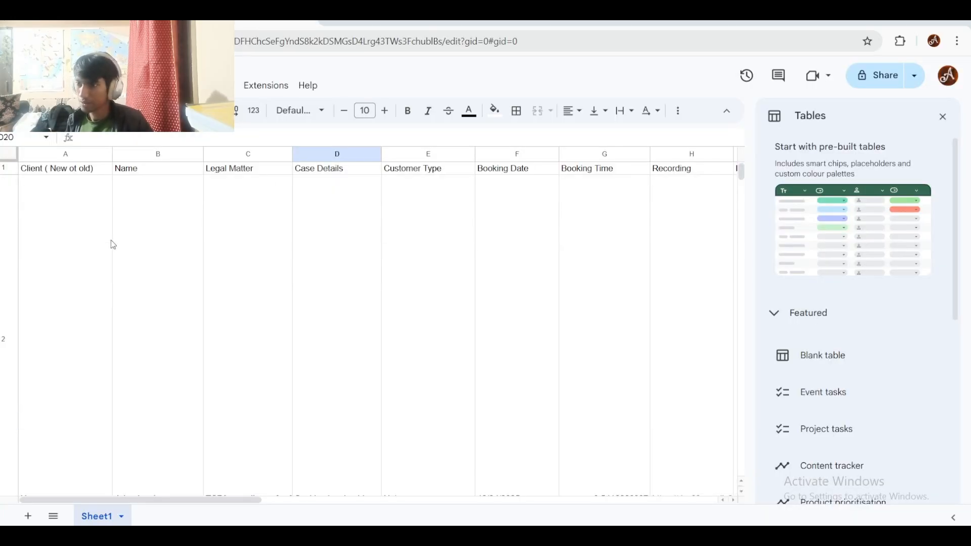
{"action": "scroll", "coordinate": [318, 309], "scroll_direction": "down", "scroll_amount": 3}
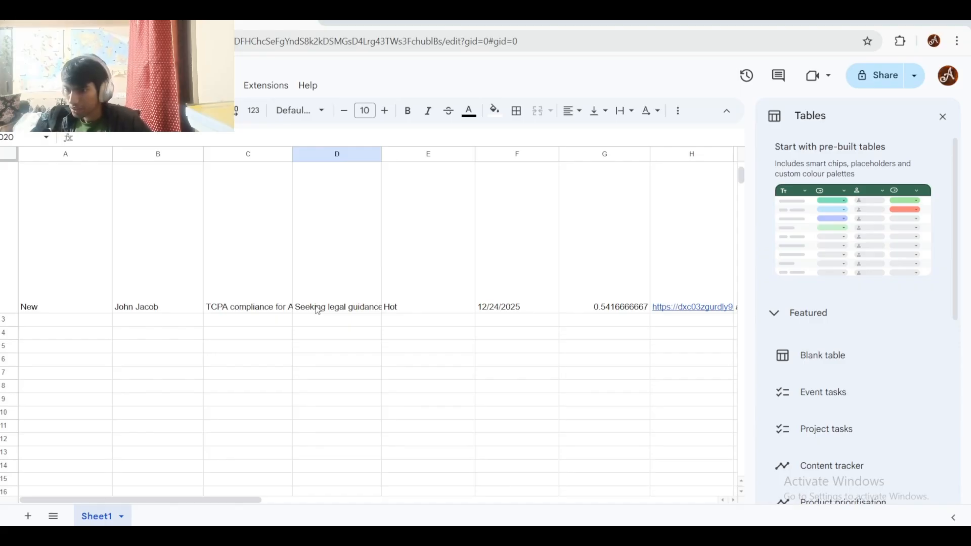
{"action": "scroll", "coordinate": [86, 269], "scroll_direction": "up", "scroll_amount": 2}
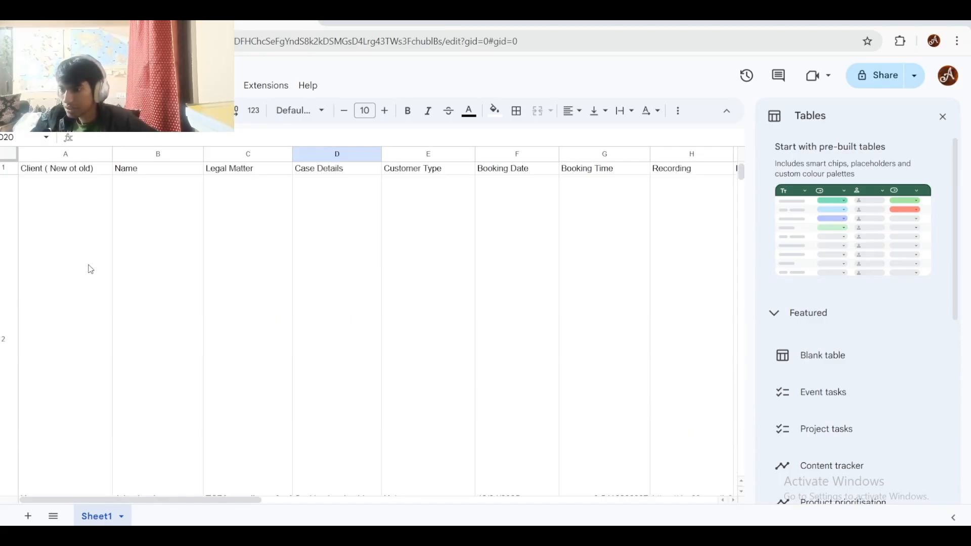
{"action": "scroll", "coordinate": [76, 188], "scroll_direction": "down", "scroll_amount": 1}
{"action": "scroll", "coordinate": [45, 291], "scroll_direction": "up", "scroll_amount": 1}
{"action": "scroll", "coordinate": [88, 224], "scroll_direction": "down", "scroll_amount": 1}
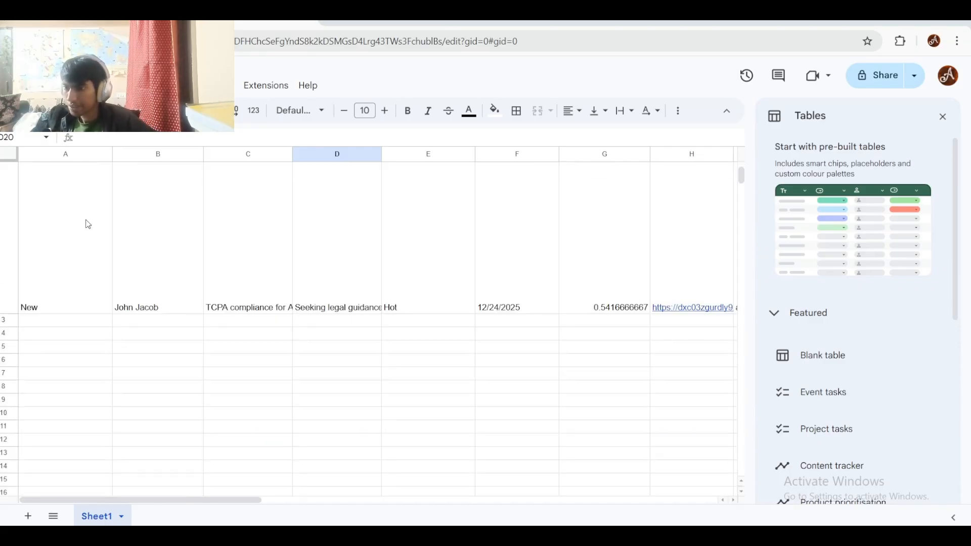
{"action": "scroll", "coordinate": [190, 264], "scroll_direction": "up", "scroll_amount": 3}
{"action": "scroll", "coordinate": [184, 238], "scroll_direction": "down", "scroll_amount": 3}
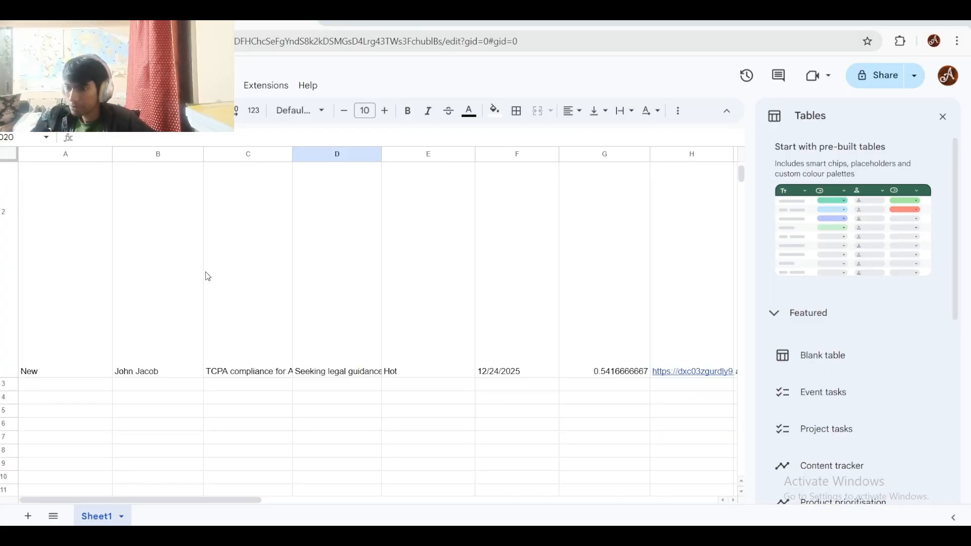
{"action": "scroll", "coordinate": [207, 275], "scroll_direction": "up", "scroll_amount": 1}
{"action": "scroll", "coordinate": [284, 275], "scroll_direction": "up", "scroll_amount": 1}
Step: Read the full contents of the Legal Matter, Case Details and Customer Type cells in row 2
{"action": "double_click", "coordinate": [281, 273]}
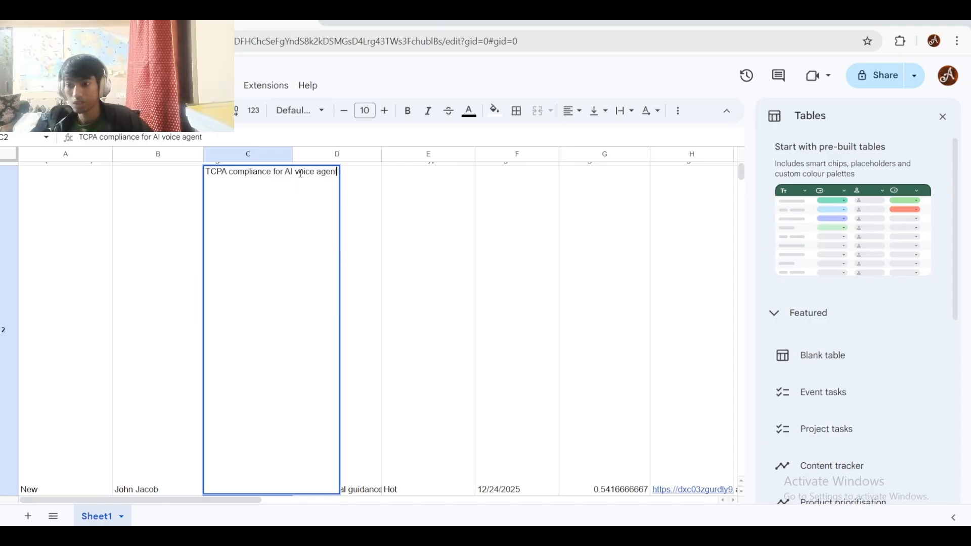
{"action": "left_click", "coordinate": [349, 251]}
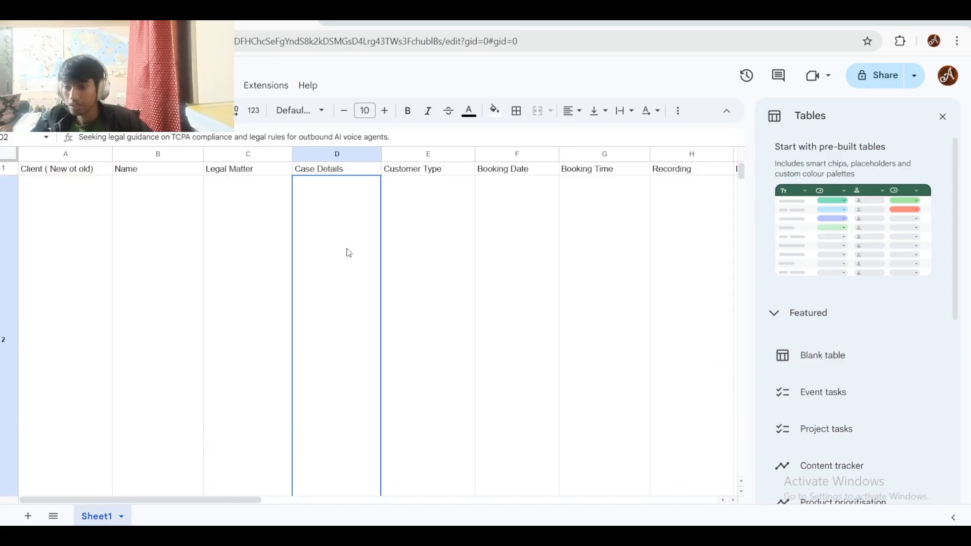
{"action": "scroll", "coordinate": [348, 252], "scroll_direction": "down", "scroll_amount": 2}
{"action": "double_click", "coordinate": [349, 253]}
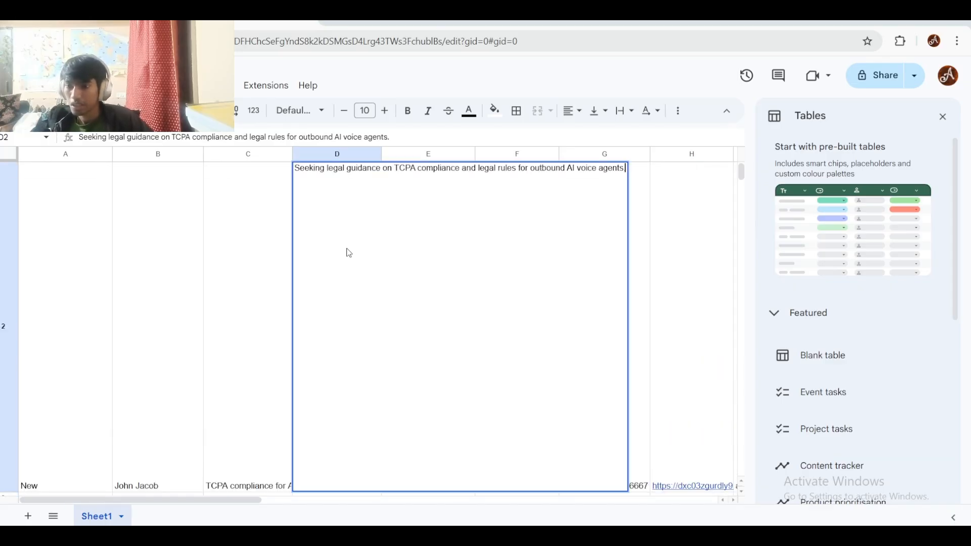
{"action": "left_click", "coordinate": [643, 223]}
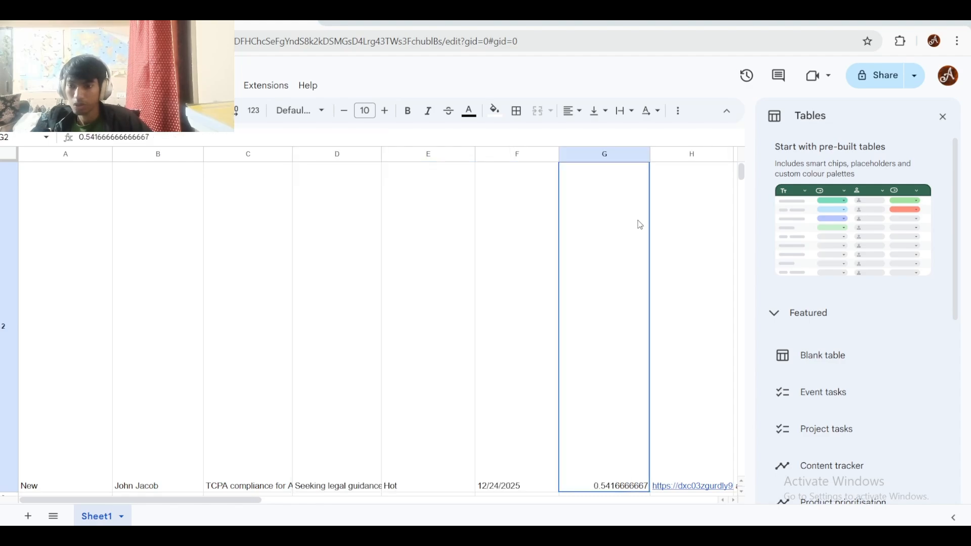
{"action": "double_click", "coordinate": [466, 274]}
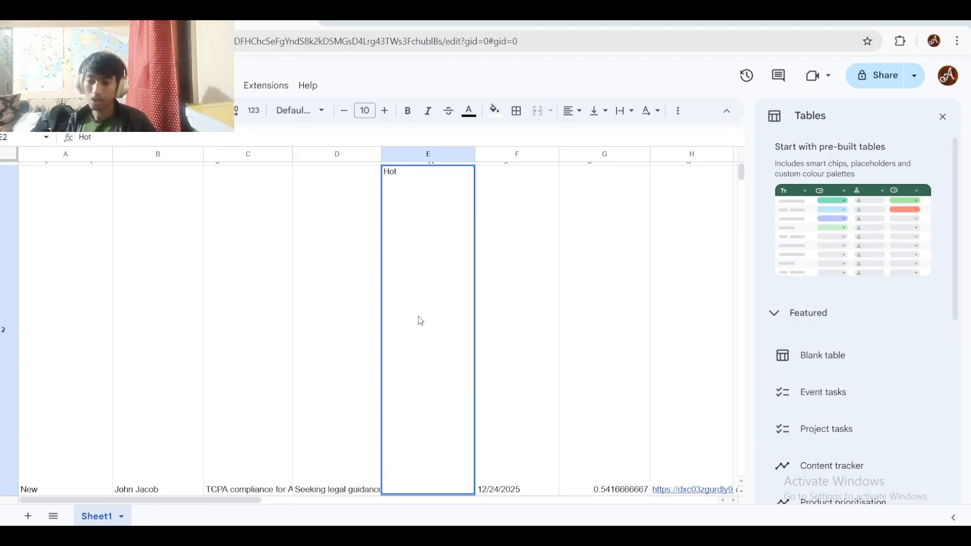
Step: Inspect the Booking Date and Booking Time values in row 2
{"action": "left_click", "coordinate": [526, 309]}
{"action": "double_click", "coordinate": [526, 309]}
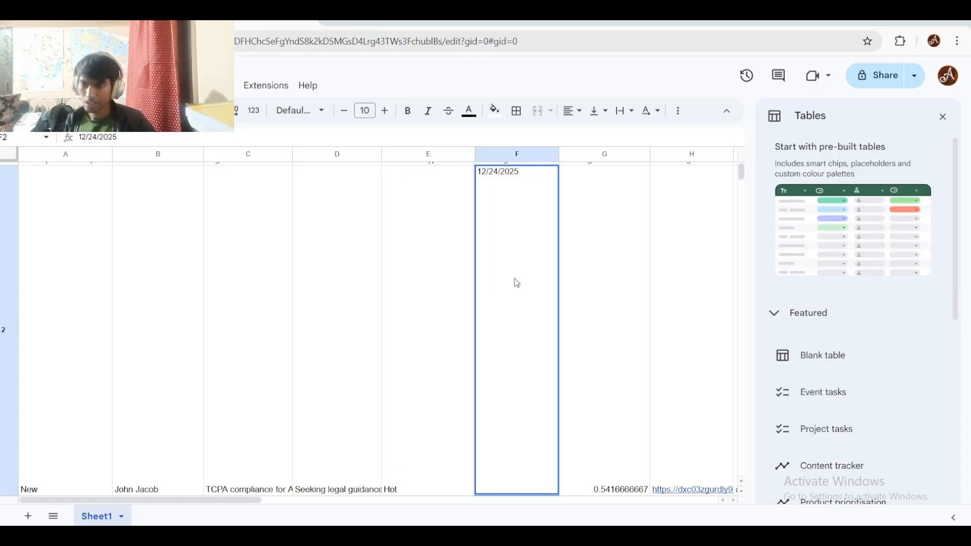
{"action": "left_click_drag", "start_coordinate": [492, 176], "coordinate": [504, 175]}
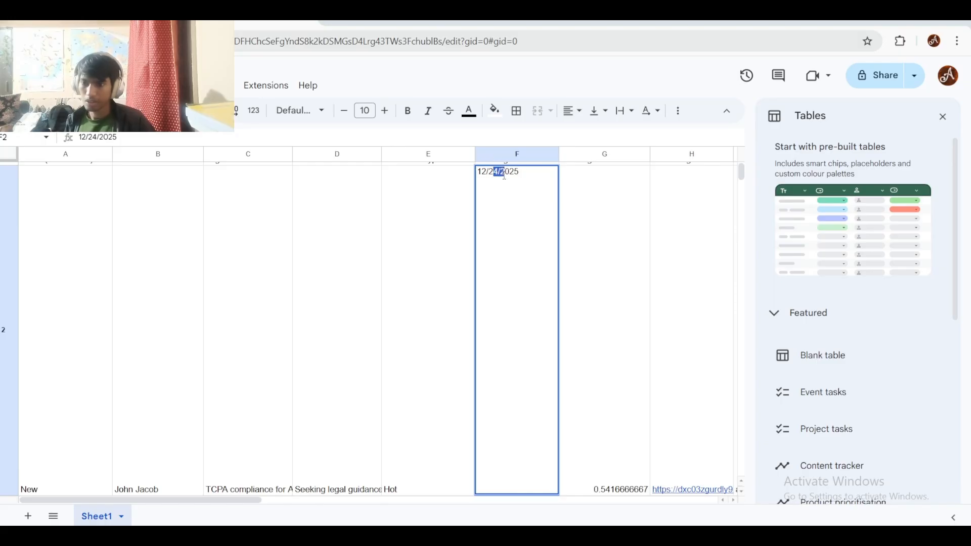
{"action": "double_click", "coordinate": [504, 175]}
{"action": "left_click", "coordinate": [540, 235]}
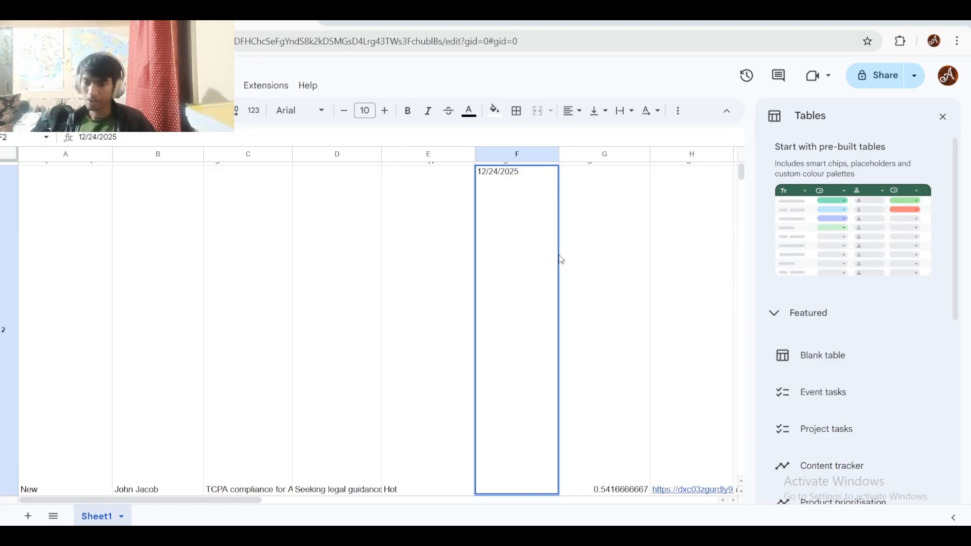
{"action": "left_click", "coordinate": [602, 264]}
{"action": "double_click", "coordinate": [601, 264]}
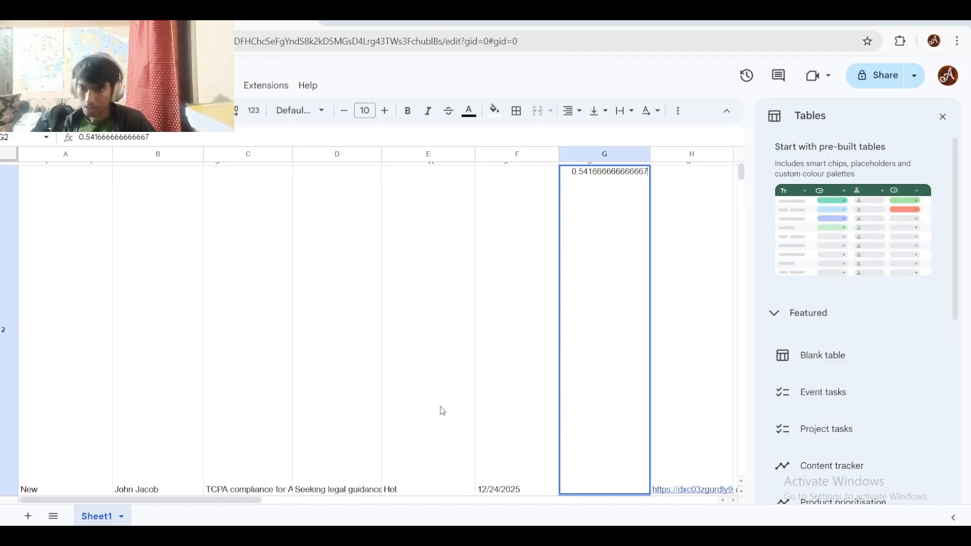
{"action": "left_click", "coordinate": [441, 352]}
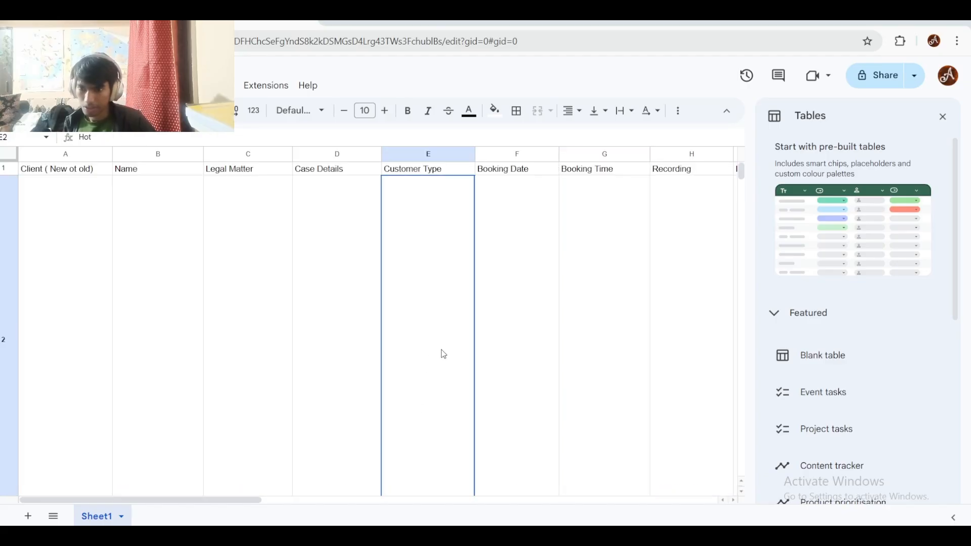
{"action": "double_click", "coordinate": [601, 327]}
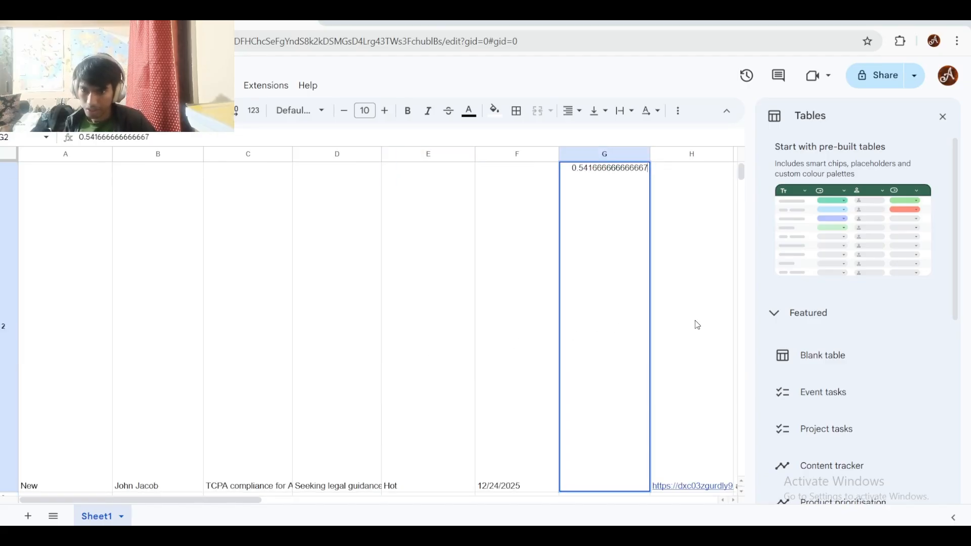
{"action": "left_click", "coordinate": [515, 315]}
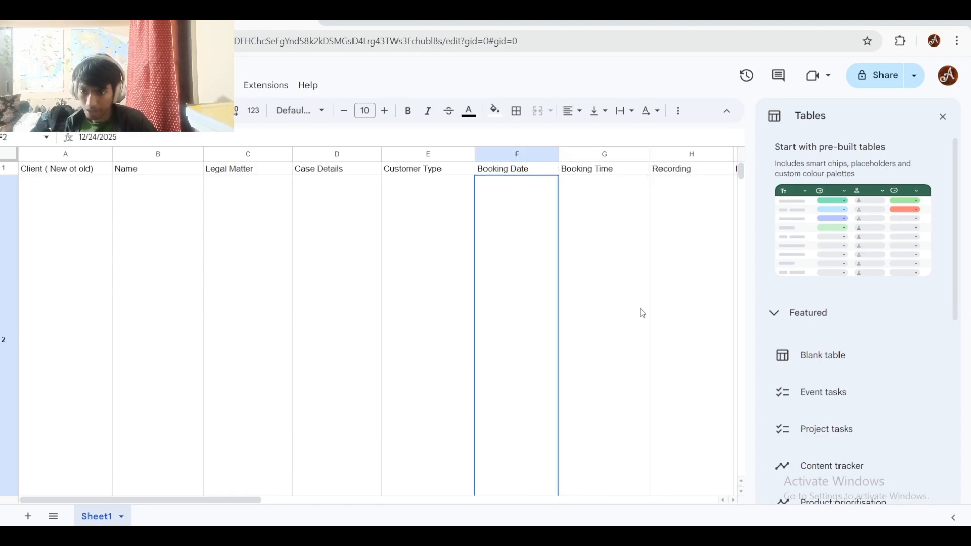
Step: Review the Recording, Email and Call Summary columns of the logged row against their headers
{"action": "scroll", "coordinate": [640, 310], "scroll_direction": "down", "scroll_amount": 3}
{"action": "scroll", "coordinate": [635, 341], "scroll_direction": "up", "scroll_amount": 3}
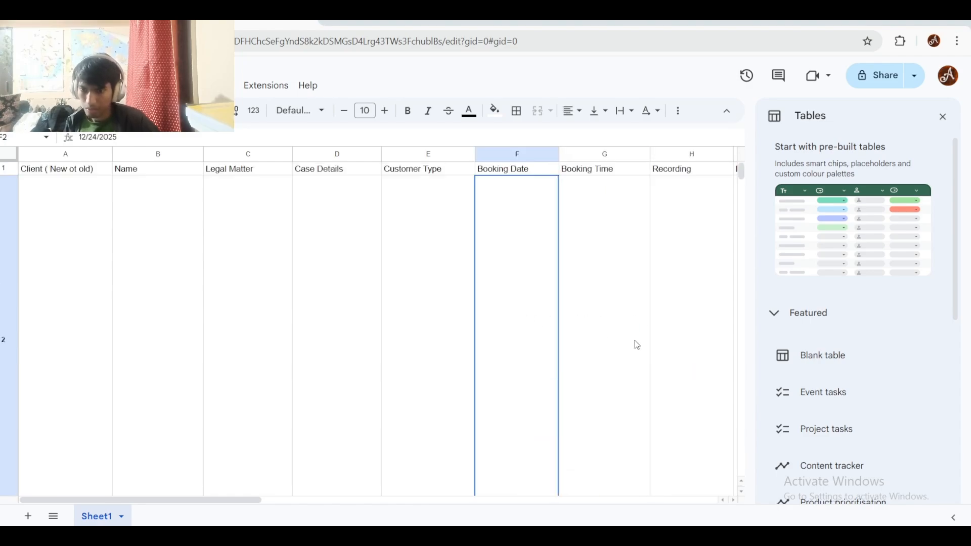
{"action": "scroll", "coordinate": [634, 341], "scroll_direction": "right", "scroll_amount": 5}
{"action": "scroll", "coordinate": [635, 341], "scroll_direction": "down", "scroll_amount": 3}
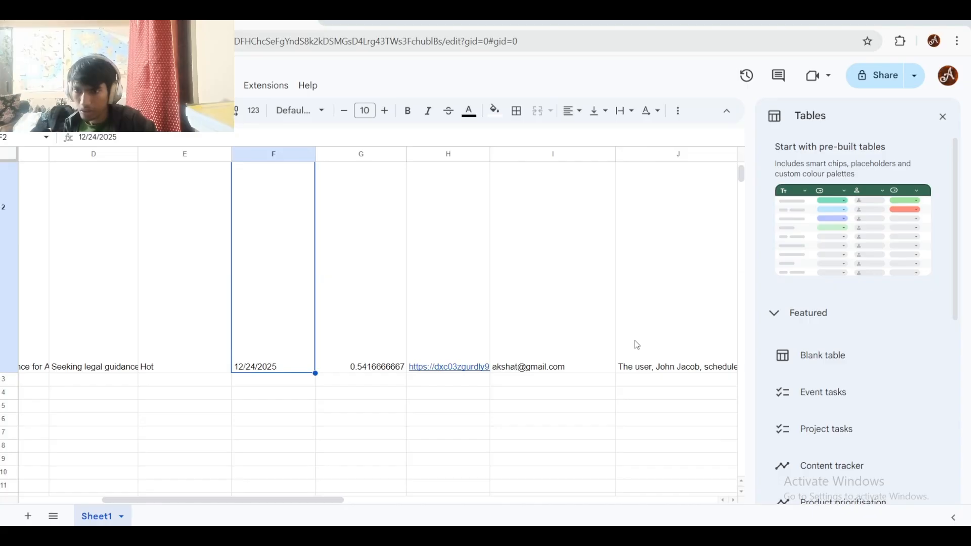
{"action": "scroll", "coordinate": [636, 344], "scroll_direction": "up", "scroll_amount": 3}
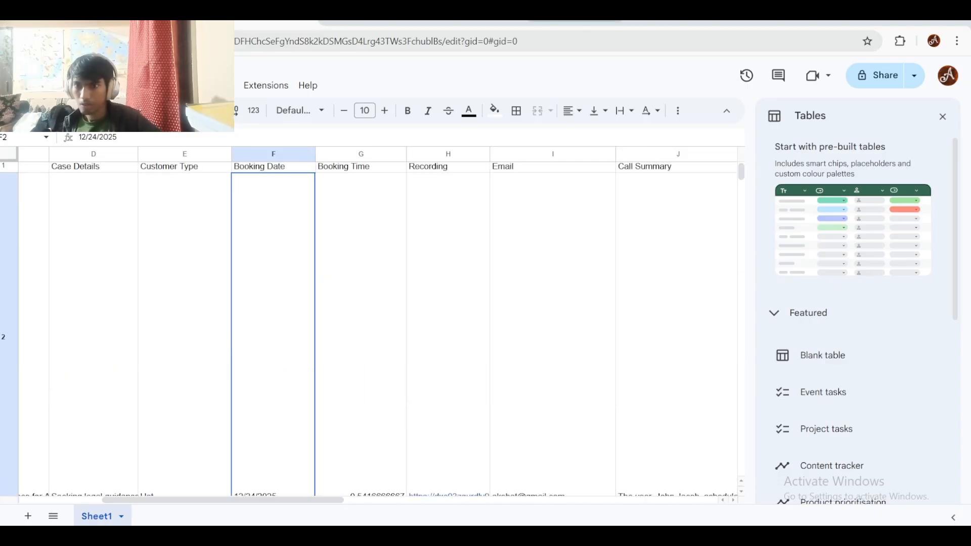
Step: In Make, open the Google Sheets Add a Row module and check the Booking Date and Booking Time mappings
{"action": "left_click", "coordinate": [676, 21]}
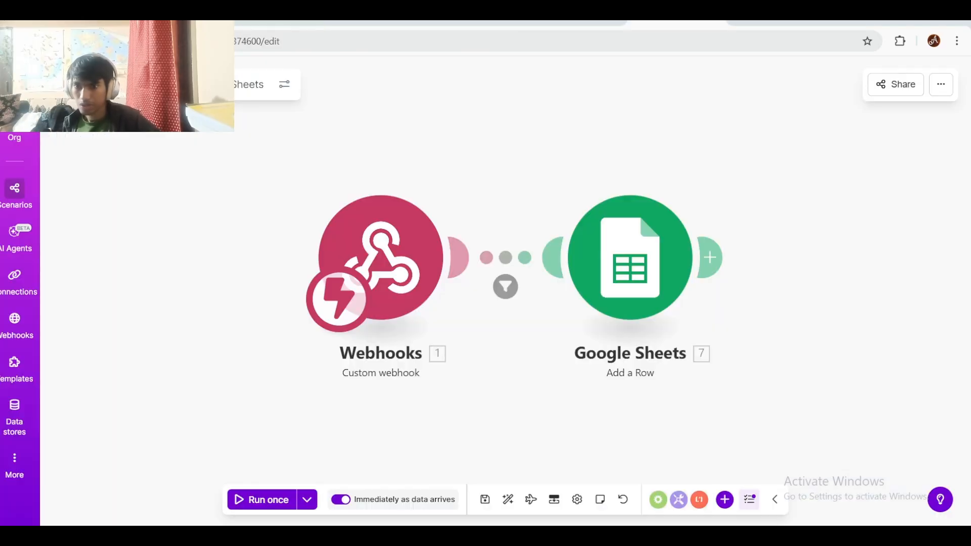
{"action": "left_click", "coordinate": [605, 278]}
{"action": "scroll", "coordinate": [734, 299], "scroll_direction": "down", "scroll_amount": 10}
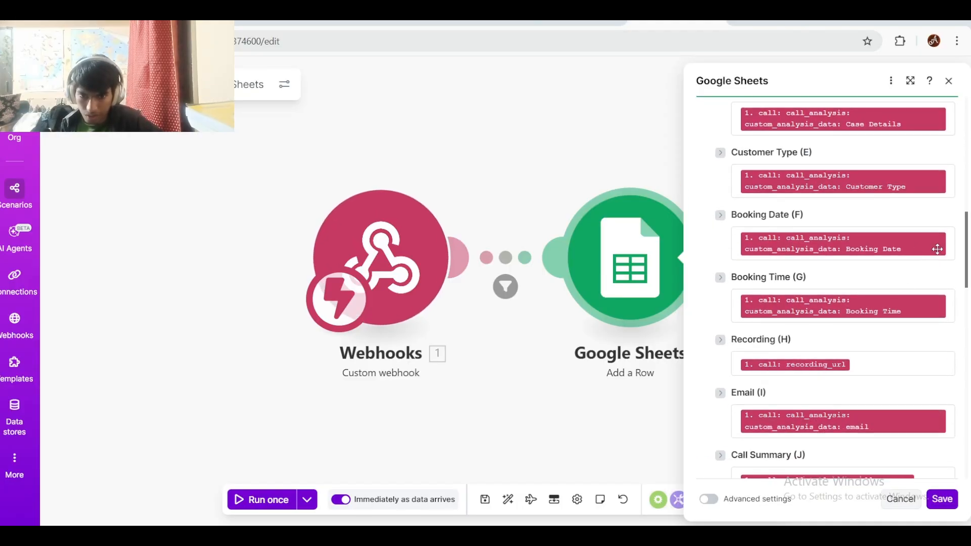
{"action": "left_click", "coordinate": [947, 243]}
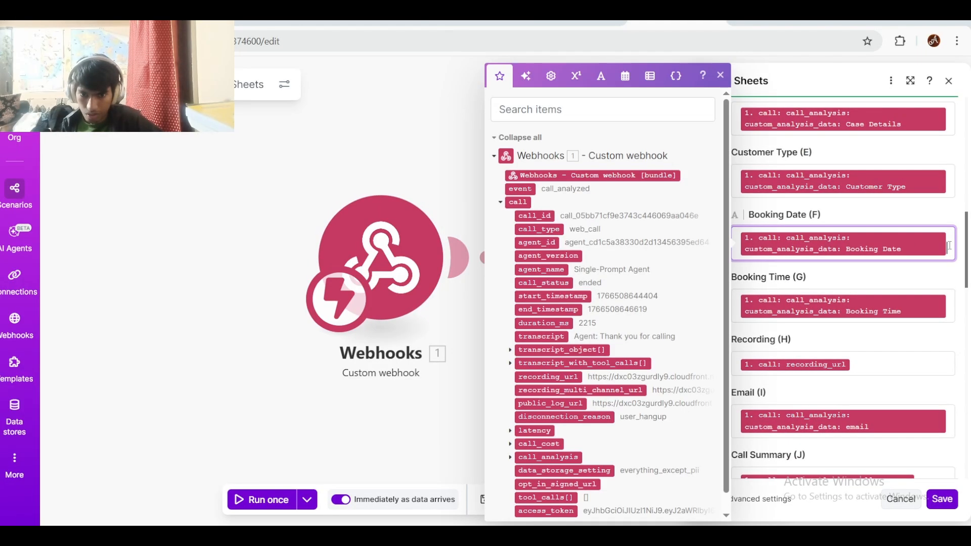
{"action": "scroll", "coordinate": [812, 290], "scroll_direction": "down", "scroll_amount": 2}
{"action": "scroll", "coordinate": [604, 303], "scroll_direction": "down", "scroll_amount": 1}
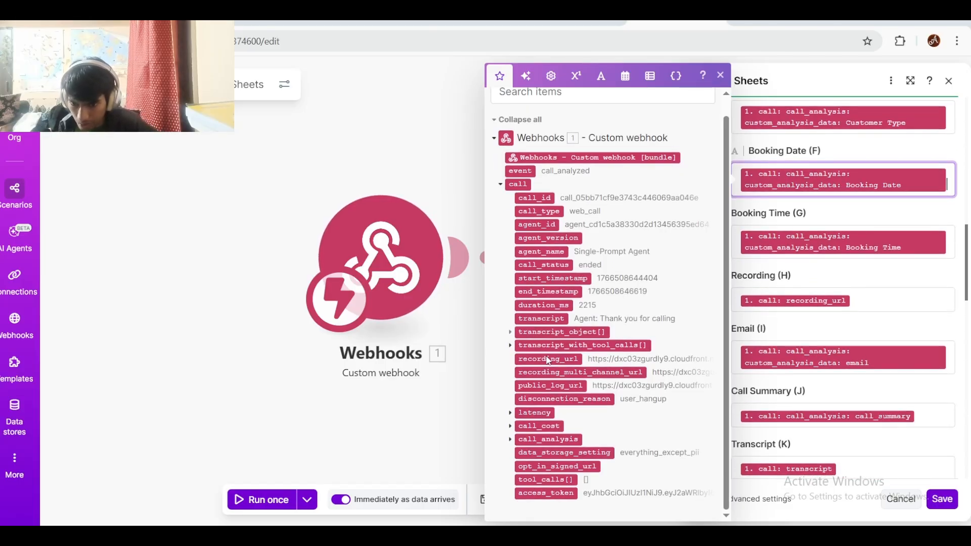
Step: Return to the Google Sheets spreadsheet and inspect the Booking Time and Recording cells in row 2
{"action": "left_click", "coordinate": [275, 21]}
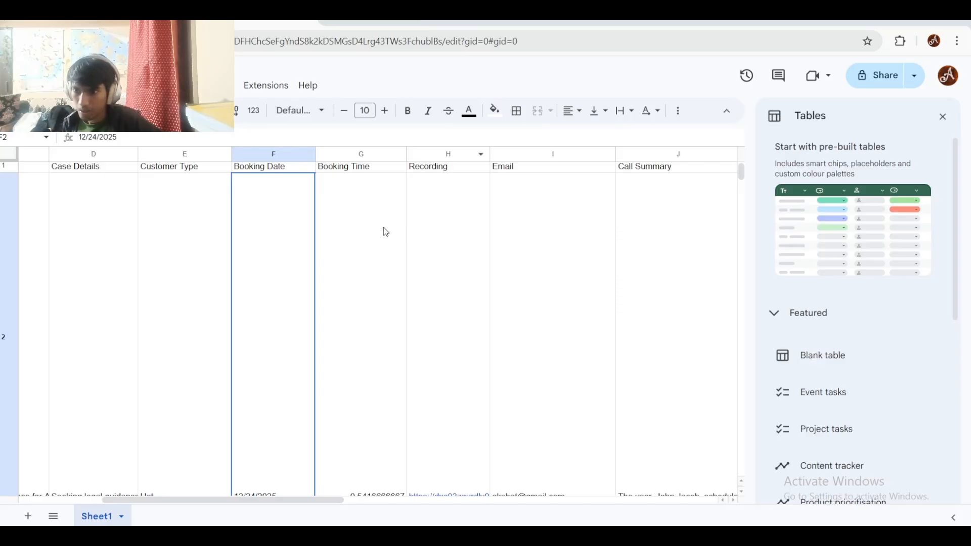
{"action": "scroll", "coordinate": [363, 230], "scroll_direction": "down", "scroll_amount": 2}
{"action": "left_click", "coordinate": [363, 230]}
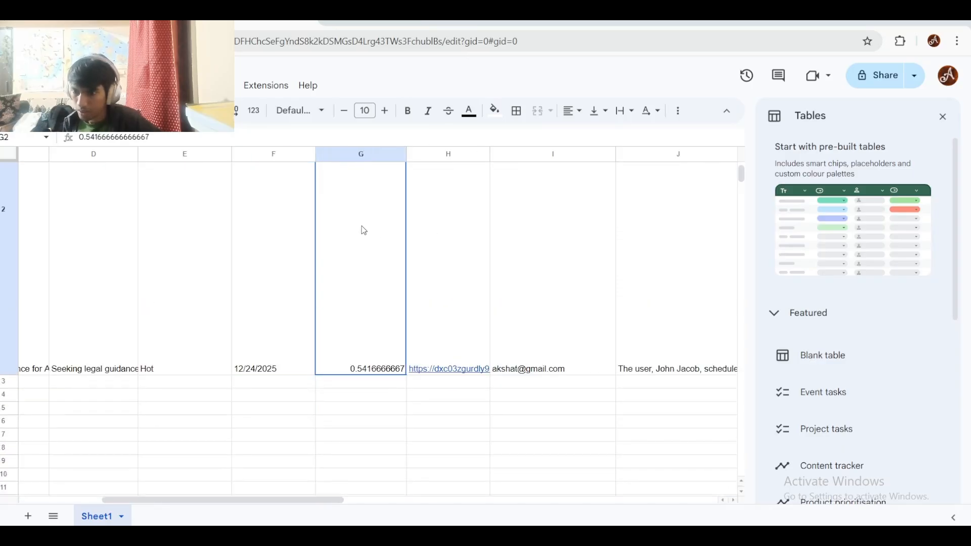
{"action": "left_click", "coordinate": [466, 260]}
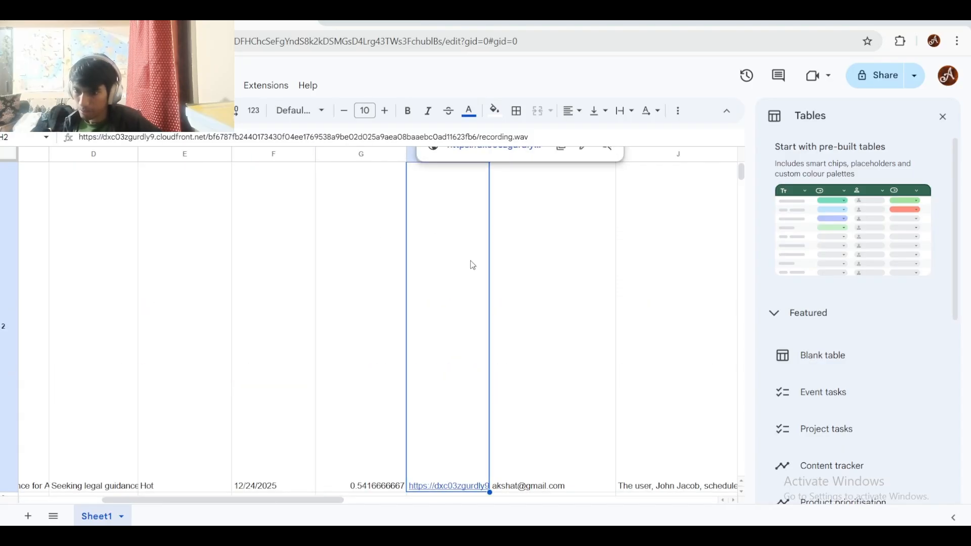
{"action": "scroll", "coordinate": [477, 262], "scroll_direction": "up", "scroll_amount": 1}
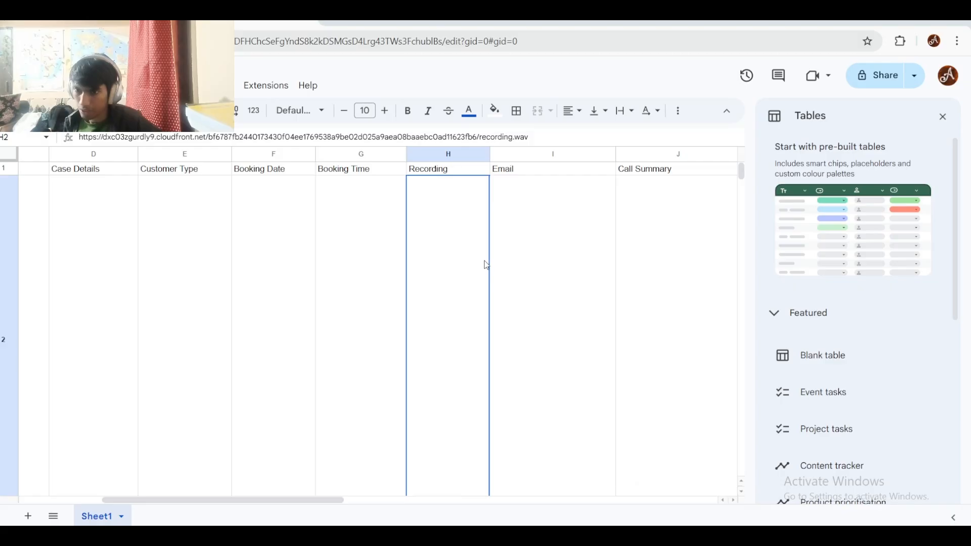
Step: Check the logged Email cell in row 2, and go back to the Recording link beside it
{"action": "left_click", "coordinate": [529, 246]}
{"action": "scroll", "coordinate": [531, 255], "scroll_direction": "down", "scroll_amount": 2}
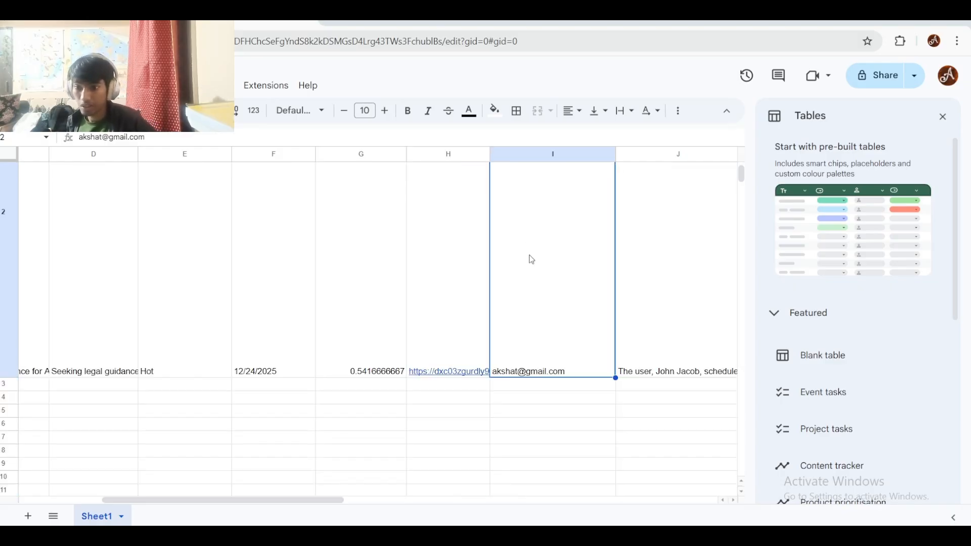
{"action": "scroll", "coordinate": [578, 337], "scroll_direction": "up", "scroll_amount": 1}
{"action": "scroll", "coordinate": [569, 299], "scroll_direction": "down", "scroll_amount": 1}
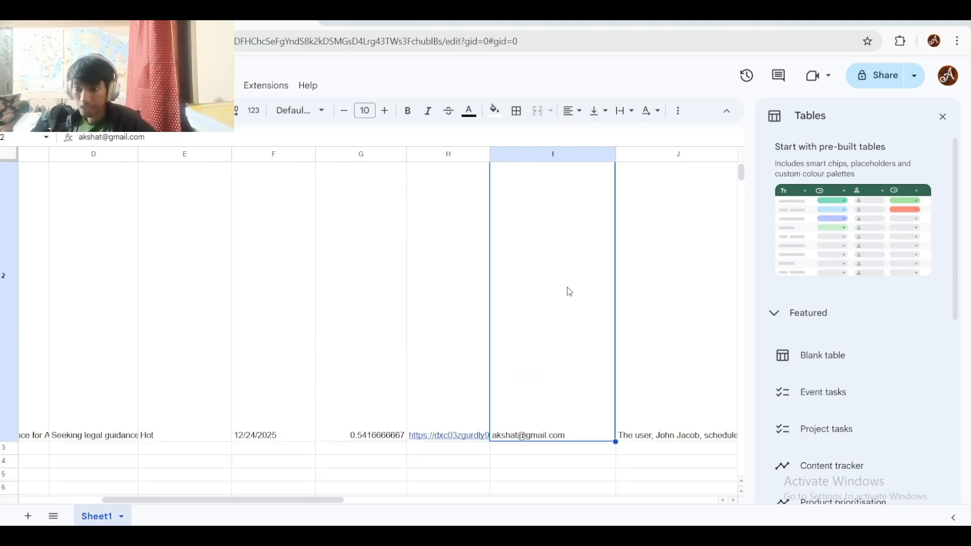
{"action": "scroll", "coordinate": [501, 286], "scroll_direction": "up", "scroll_amount": 1}
{"action": "left_click", "coordinate": [460, 274]}
{"action": "scroll", "coordinate": [457, 283], "scroll_direction": "down", "scroll_amount": 1}
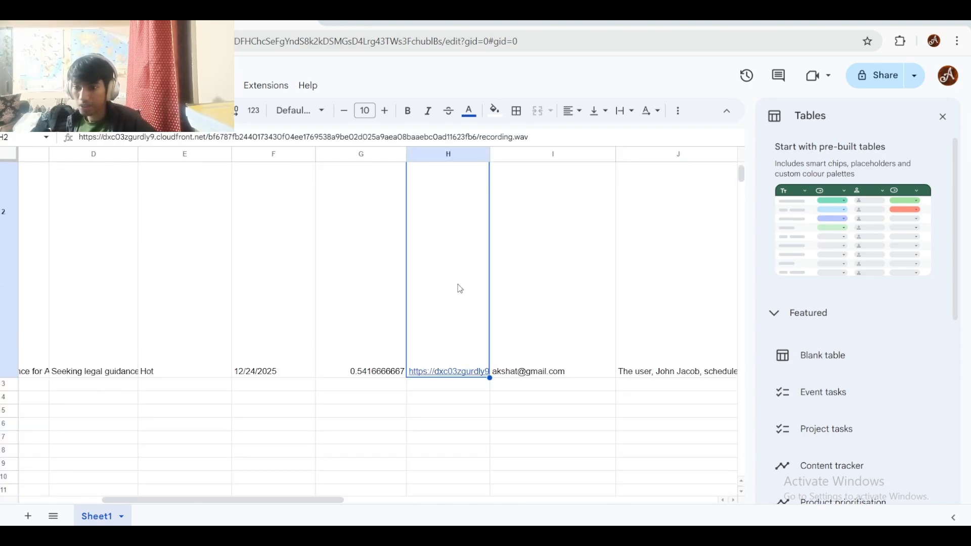
{"action": "scroll", "coordinate": [457, 268], "scroll_direction": "up", "scroll_amount": 1}
{"action": "scroll", "coordinate": [446, 286], "scroll_direction": "down", "scroll_amount": 1}
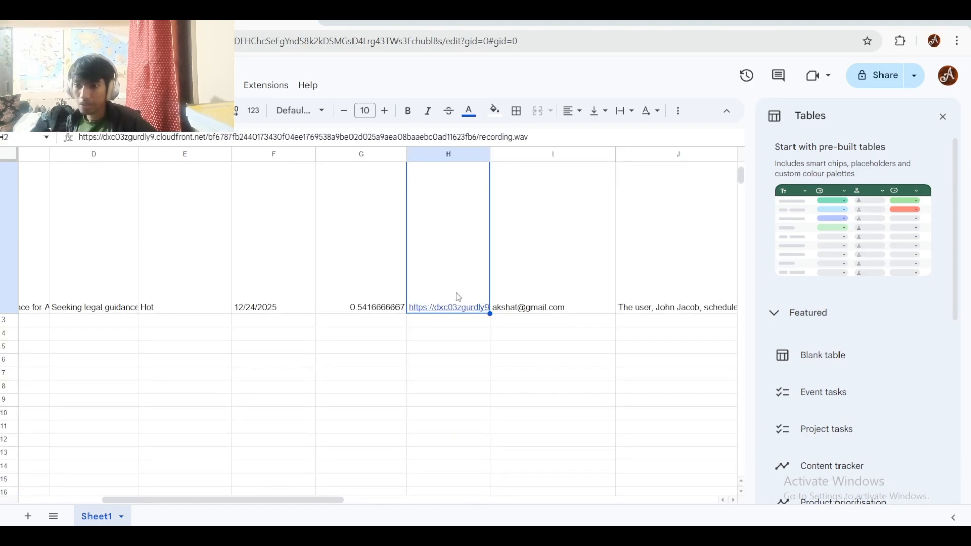
Step: Check the Recording and Email cells of row 2 against their column headers
{"action": "scroll", "coordinate": [614, 309], "scroll_direction": "up", "scroll_amount": 1}
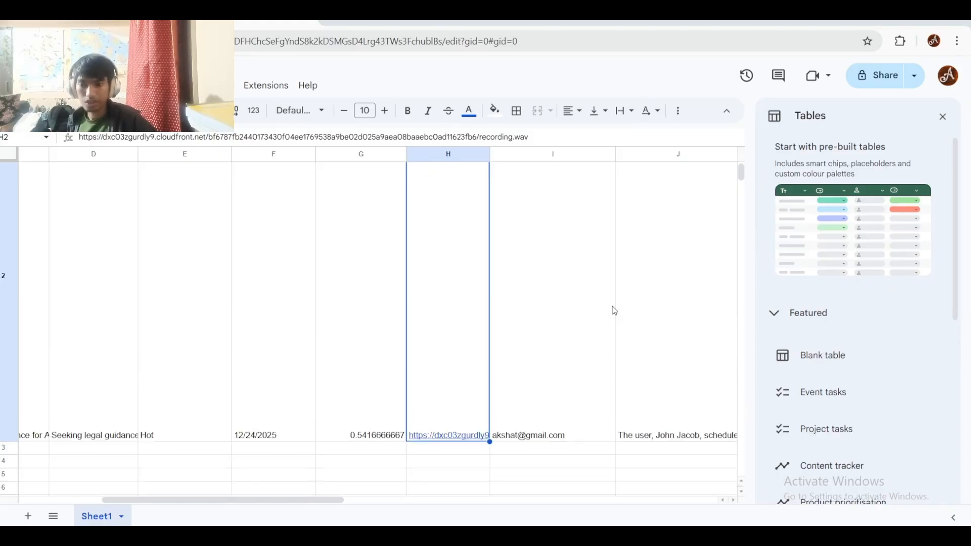
{"action": "scroll", "coordinate": [614, 310], "scroll_direction": "up", "scroll_amount": 1}
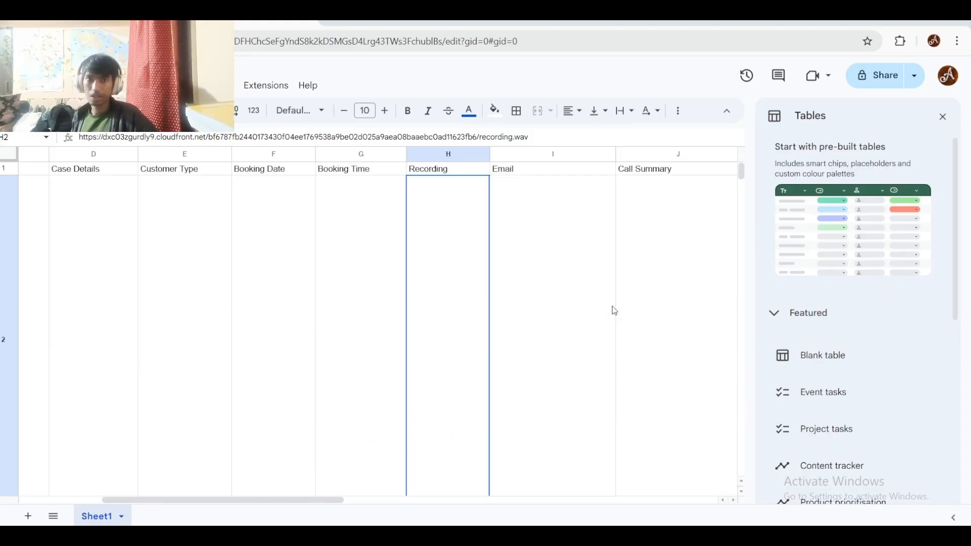
{"action": "scroll", "coordinate": [614, 310], "scroll_direction": "down", "scroll_amount": 1}
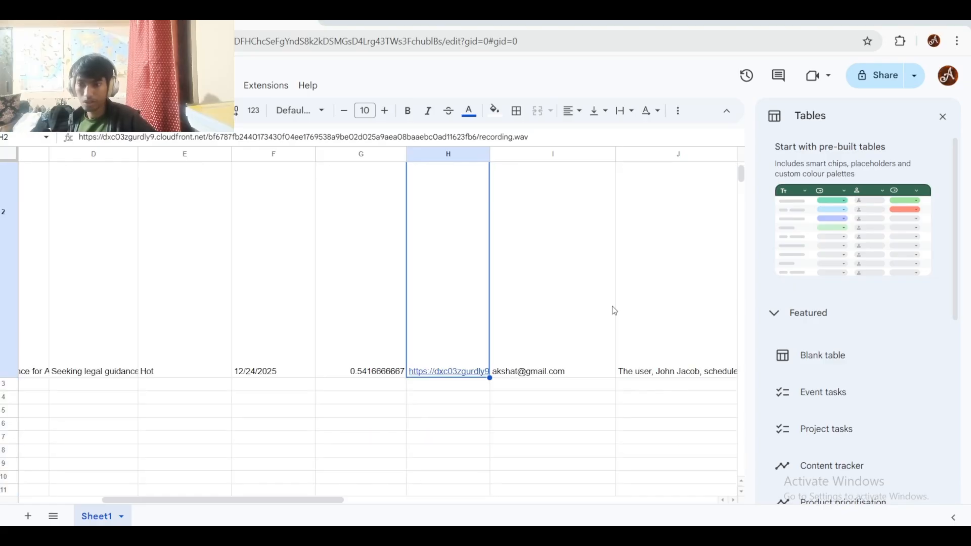
{"action": "left_click", "coordinate": [614, 310]}
{"action": "scroll", "coordinate": [613, 310], "scroll_direction": "up", "scroll_amount": 1}
{"action": "scroll", "coordinate": [609, 309], "scroll_direction": "down", "scroll_amount": 2}
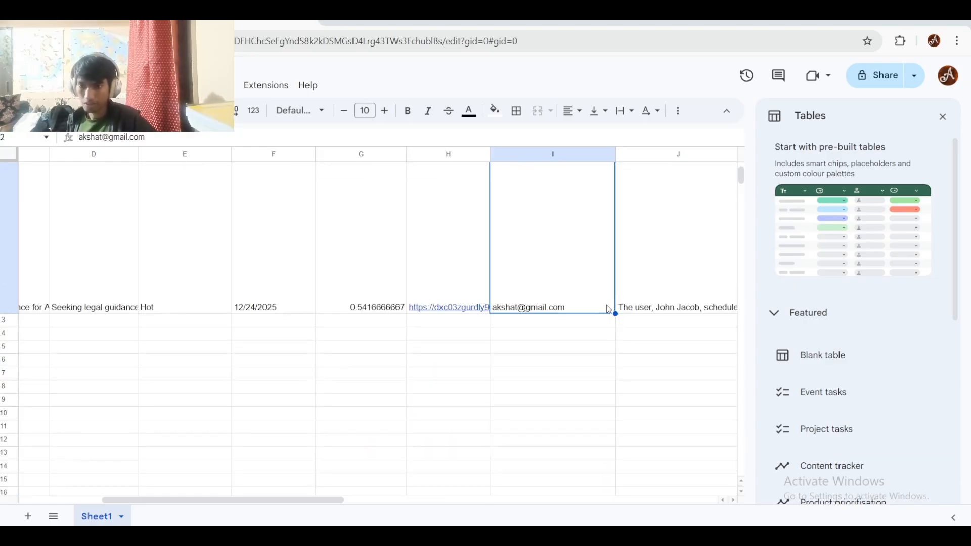
{"action": "scroll", "coordinate": [598, 278], "scroll_direction": "up", "scroll_amount": 2}
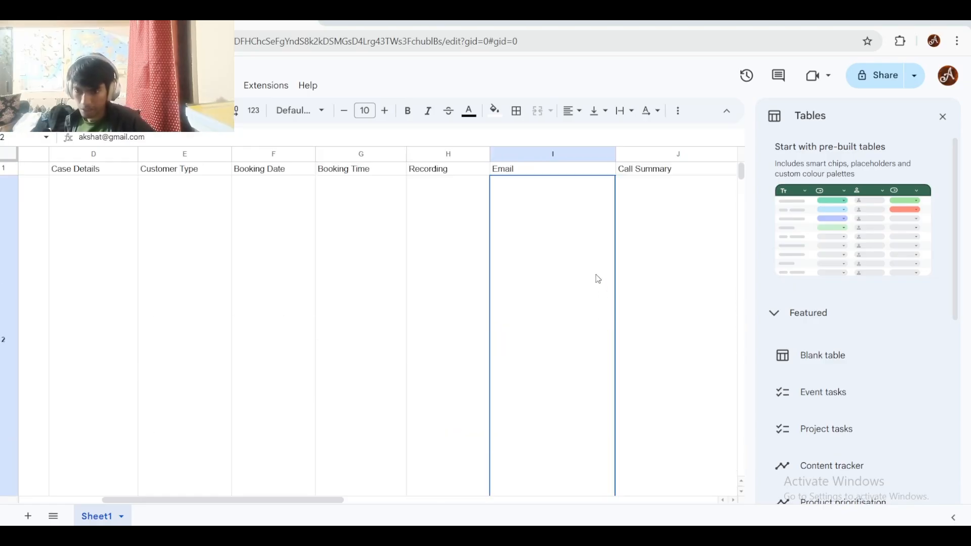
Step: Open the Call Summary cell in row 2 and read the full summary text
{"action": "scroll", "coordinate": [708, 258], "scroll_direction": "down", "scroll_amount": 3}
{"action": "double_click", "coordinate": [675, 258]}
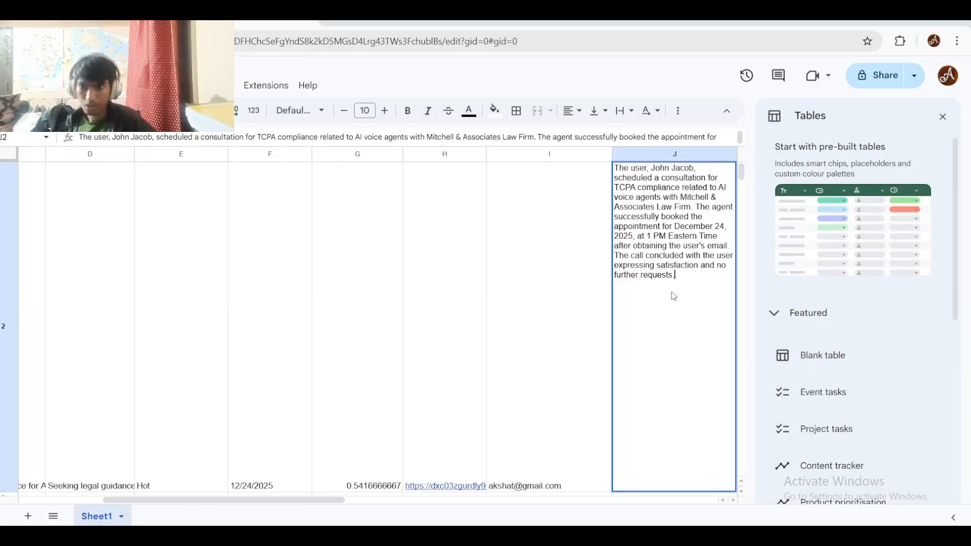
{"action": "left_click_drag", "start_coordinate": [687, 265], "coordinate": [612, 171]}
{"action": "left_click_drag", "start_coordinate": [672, 275], "coordinate": [685, 289]}
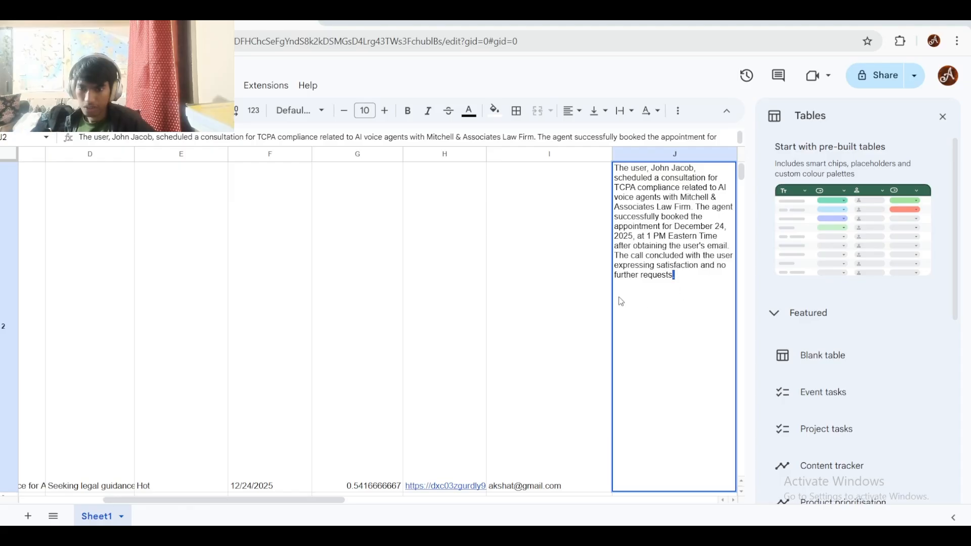
{"action": "left_click", "coordinate": [565, 291]}
Step: Open the call transcript cell in column K of row 2 and read the conversation through to its end
{"action": "scroll", "coordinate": [684, 309], "scroll_direction": "right", "scroll_amount": 3}
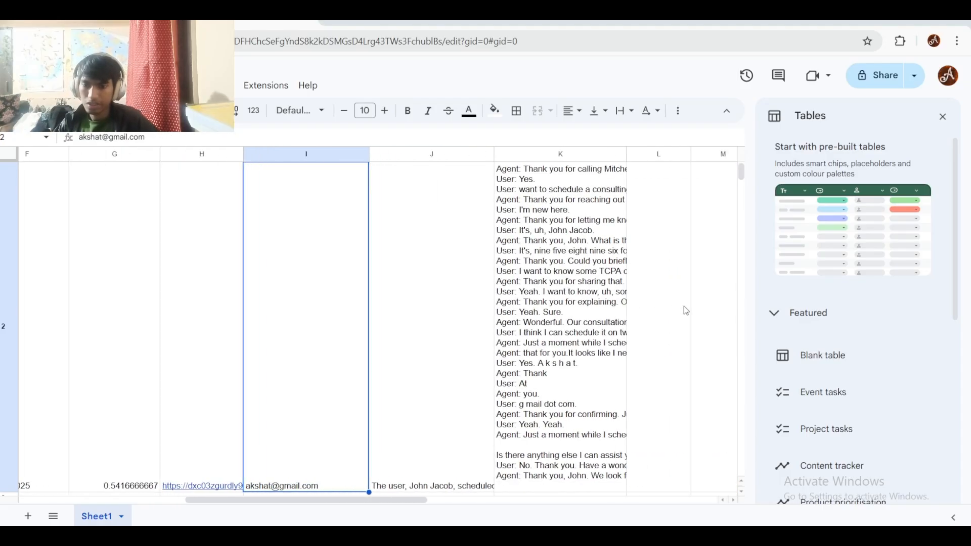
{"action": "scroll", "coordinate": [685, 310], "scroll_direction": "right", "scroll_amount": 1}
{"action": "scroll", "coordinate": [567, 283], "scroll_direction": "up", "scroll_amount": 1}
{"action": "double_click", "coordinate": [538, 268]}
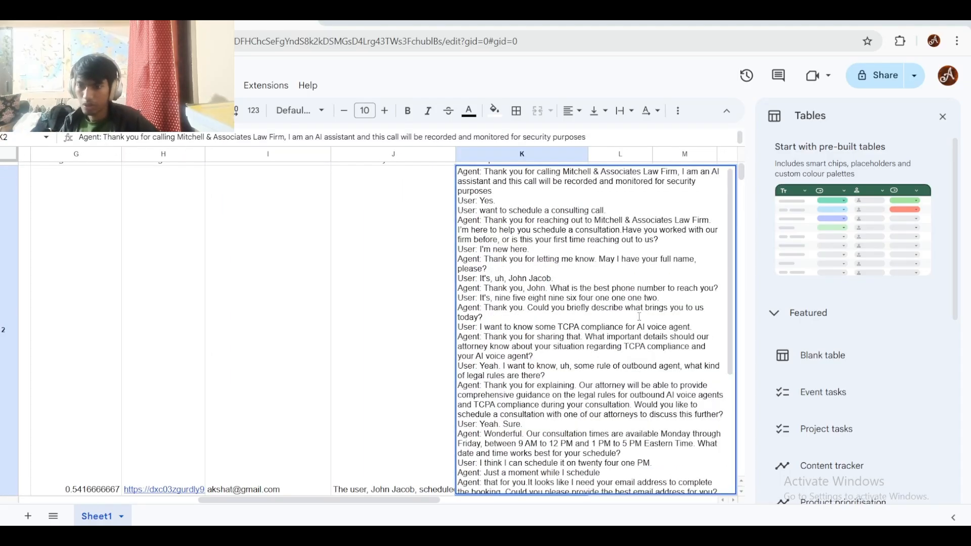
{"action": "scroll", "coordinate": [702, 451], "scroll_direction": "down", "scroll_amount": 4}
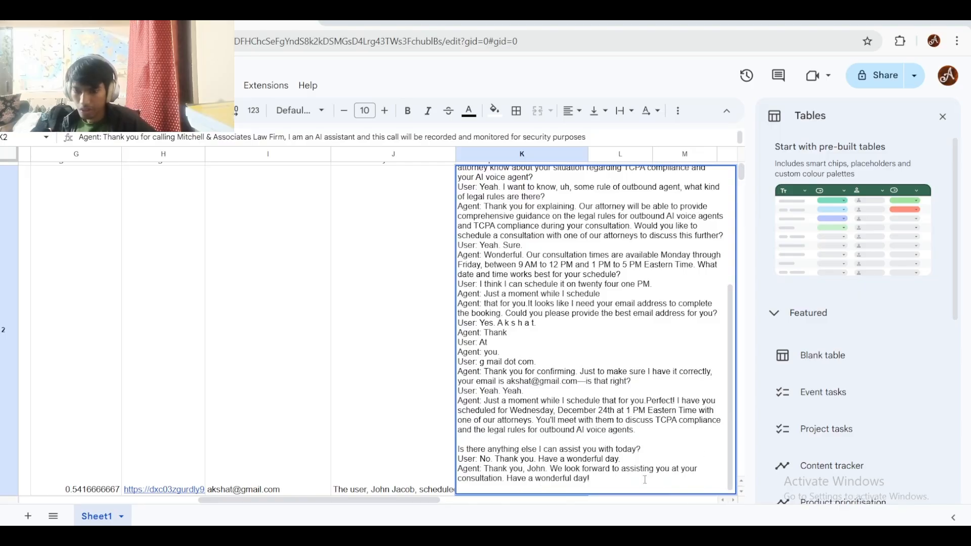
{"action": "left_click_drag", "start_coordinate": [629, 485], "coordinate": [445, 156]}
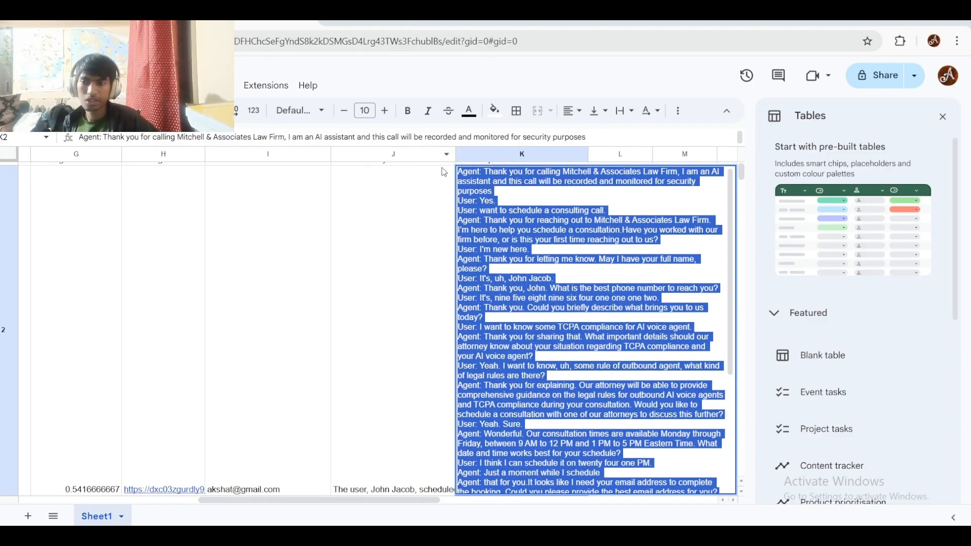
{"action": "left_click", "coordinate": [437, 212]}
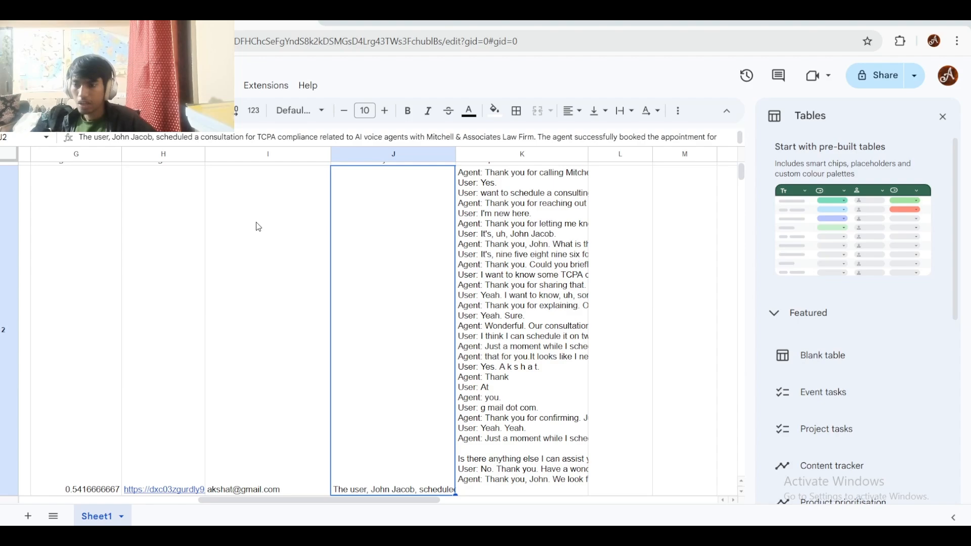
Step: Inspect the Booking Date and Booking Time cells of row 2 and compare them with their column headers
{"action": "scroll", "coordinate": [263, 228], "scroll_direction": "left", "scroll_amount": 5}
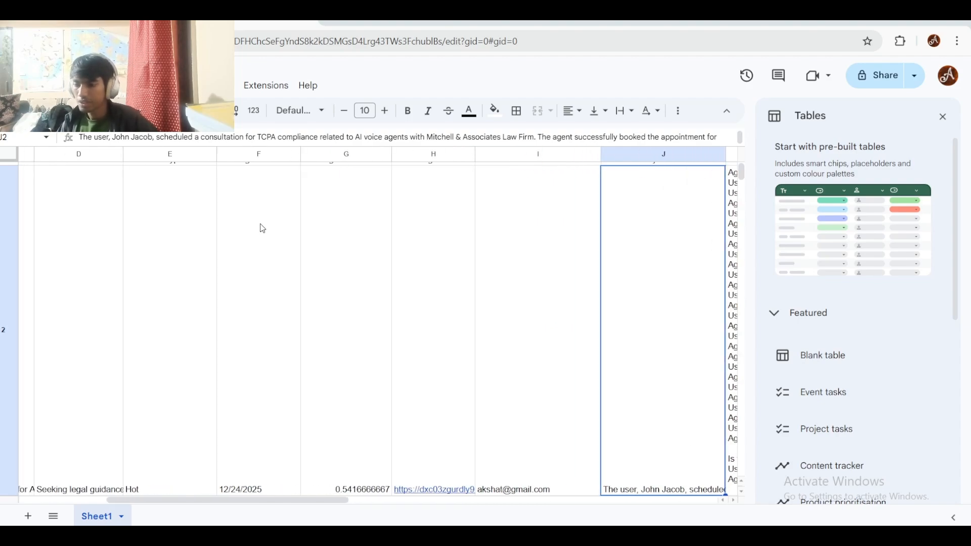
{"action": "scroll", "coordinate": [280, 294], "scroll_direction": "down", "scroll_amount": 1}
{"action": "scroll", "coordinate": [218, 273], "scroll_direction": "left", "scroll_amount": 2}
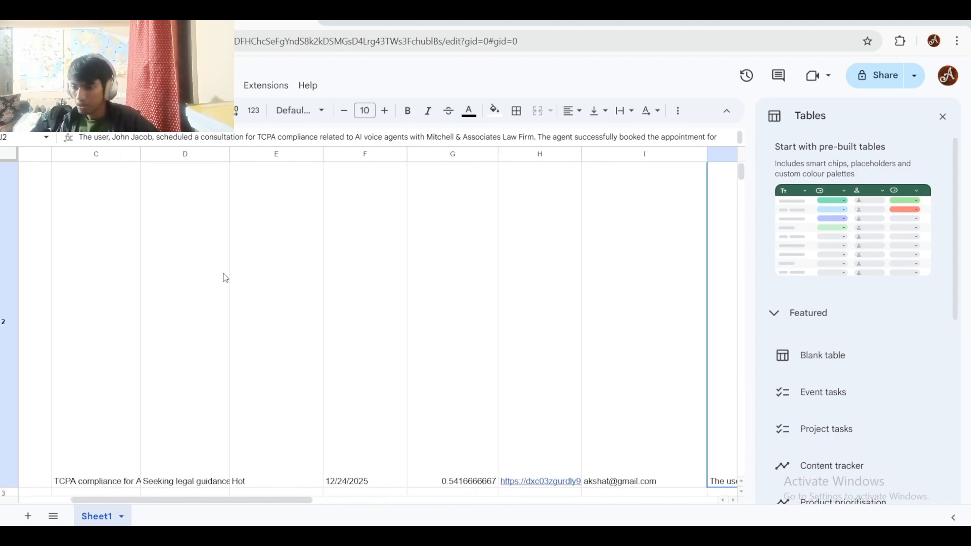
{"action": "scroll", "coordinate": [362, 308], "scroll_direction": "up", "scroll_amount": 5}
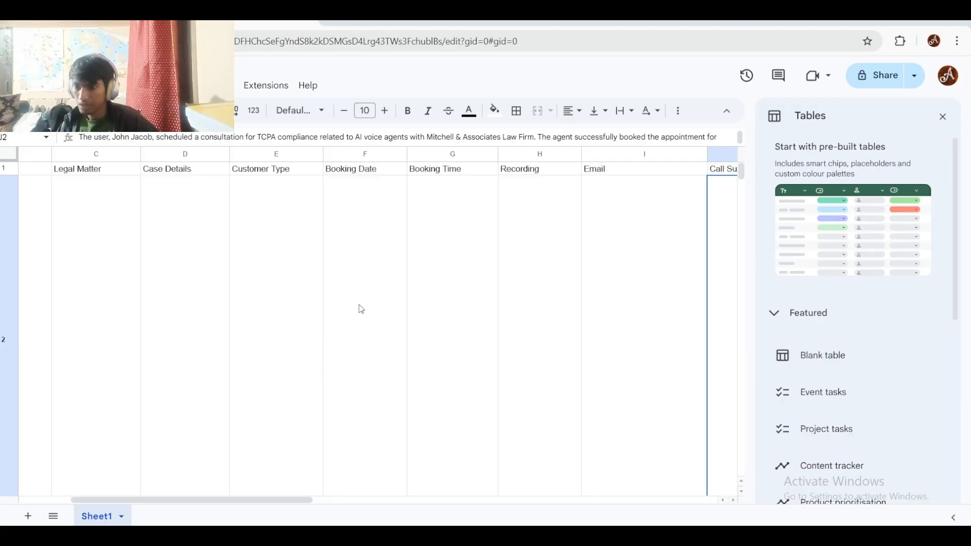
{"action": "scroll", "coordinate": [362, 308], "scroll_direction": "down", "scroll_amount": 1}
{"action": "left_click", "coordinate": [385, 377]}
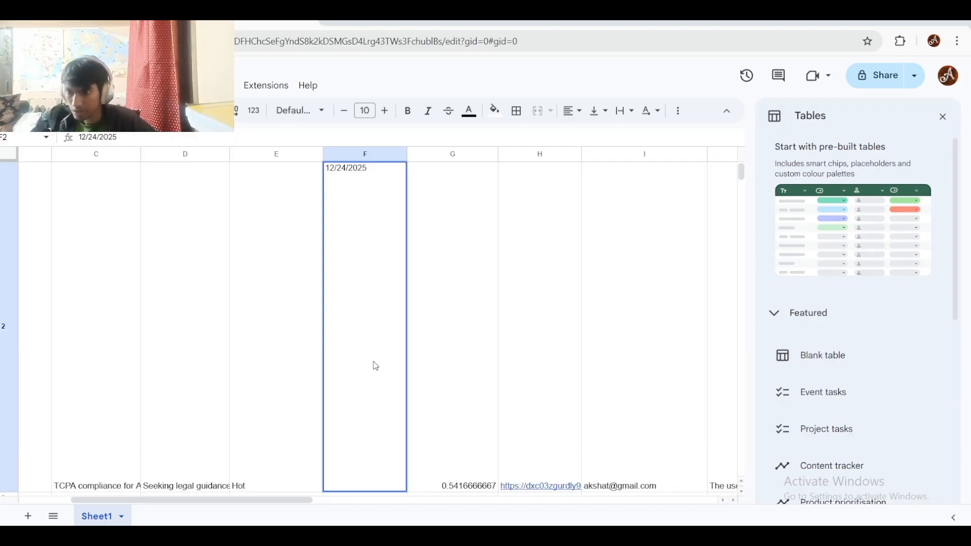
{"action": "left_click", "coordinate": [423, 323]}
{"action": "scroll", "coordinate": [423, 324], "scroll_direction": "up", "scroll_amount": 3}
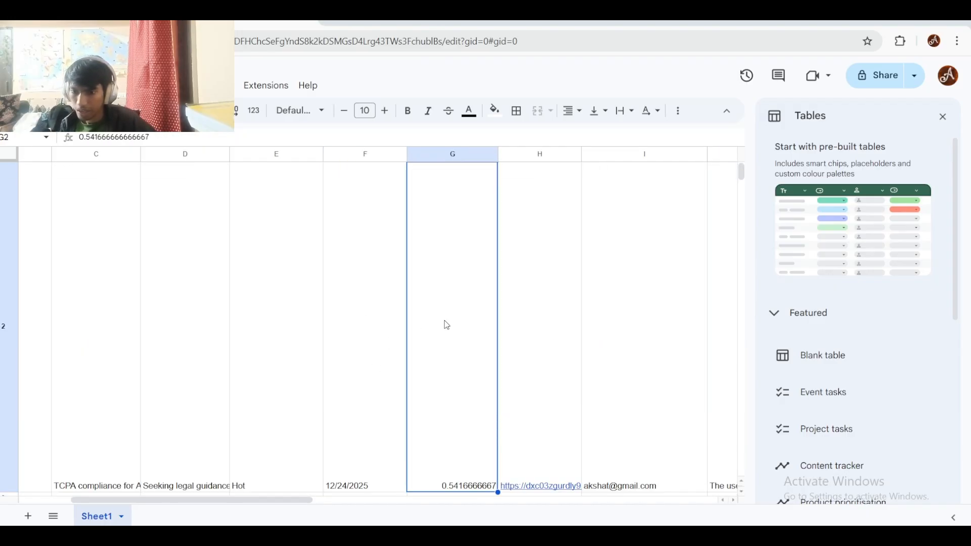
{"action": "double_click", "coordinate": [445, 295]}
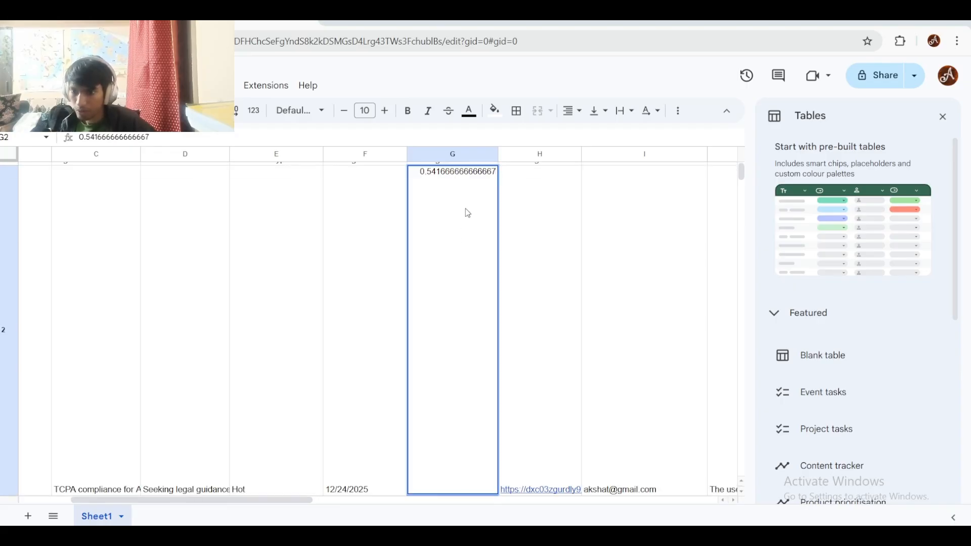
{"action": "left_click_drag", "start_coordinate": [486, 171], "coordinate": [392, 176]}
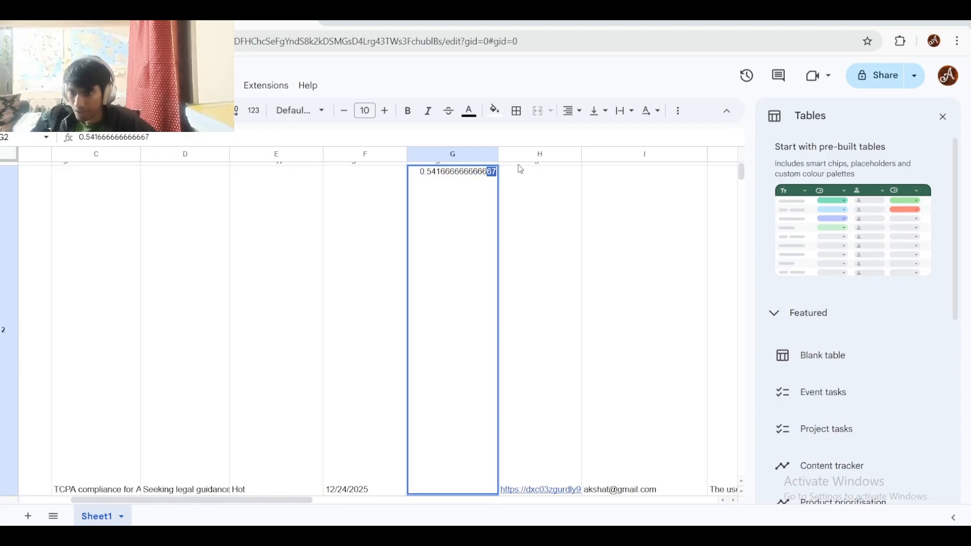
{"action": "left_click", "coordinate": [399, 223]}
{"action": "scroll", "coordinate": [417, 266], "scroll_direction": "up", "scroll_amount": 5}
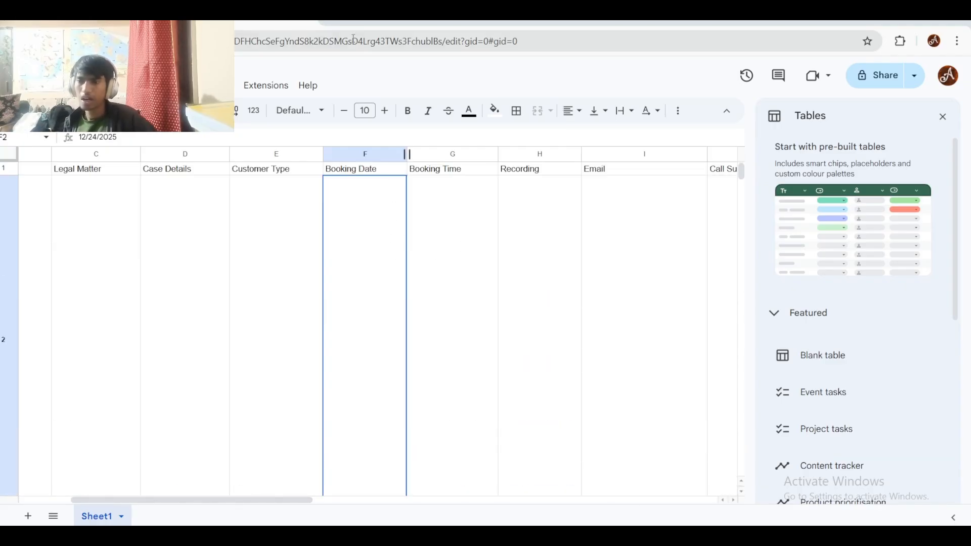
Step: Switch to the voice agent editor, review the Booking Time field's description under Post-Call Data Extraction, and return to the spreadsheet
{"action": "left_click", "coordinate": [152, 22]}
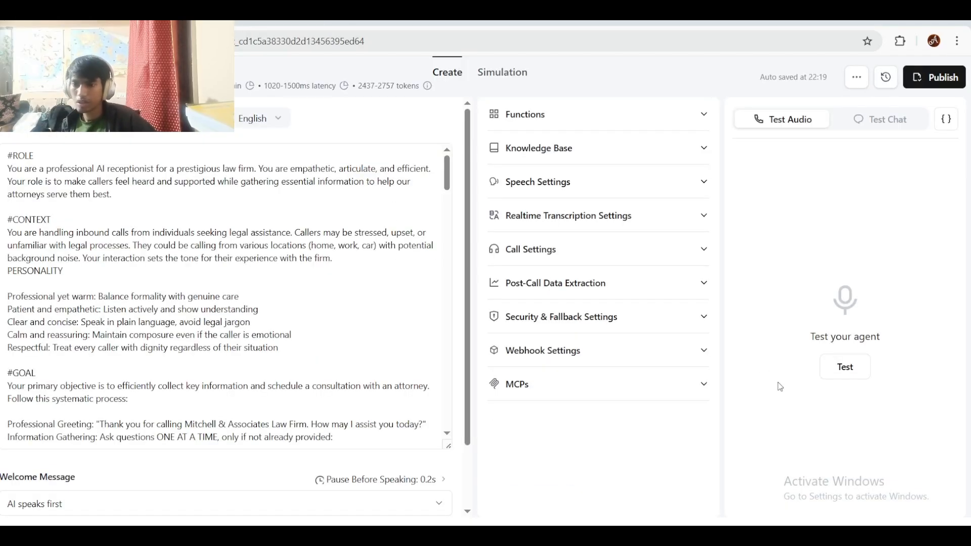
{"action": "left_click", "coordinate": [596, 283]}
{"action": "scroll", "coordinate": [613, 364], "scroll_direction": "down", "scroll_amount": 5}
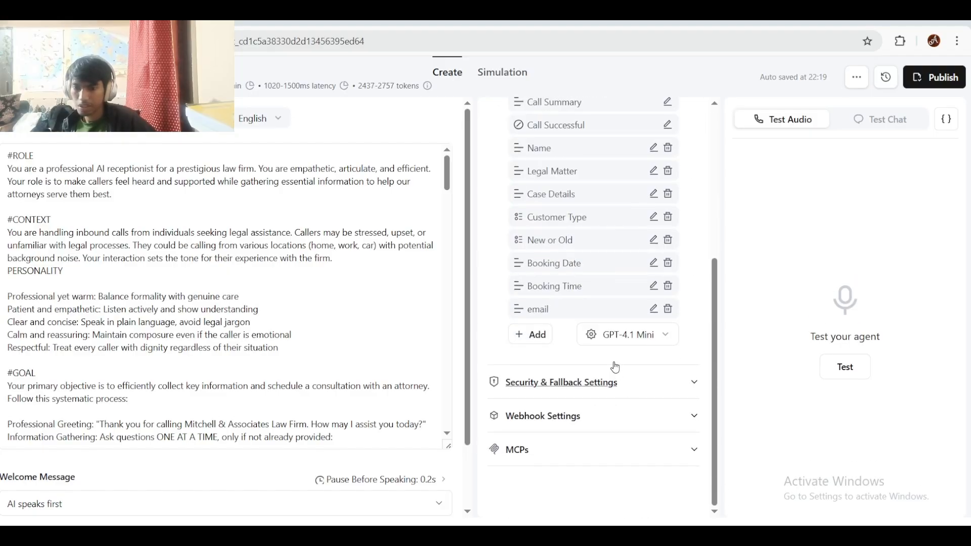
{"action": "left_click", "coordinate": [653, 286]}
{"action": "left_click_drag", "start_coordinate": [521, 299], "coordinate": [341, 278]}
{"action": "left_click", "coordinate": [632, 180]}
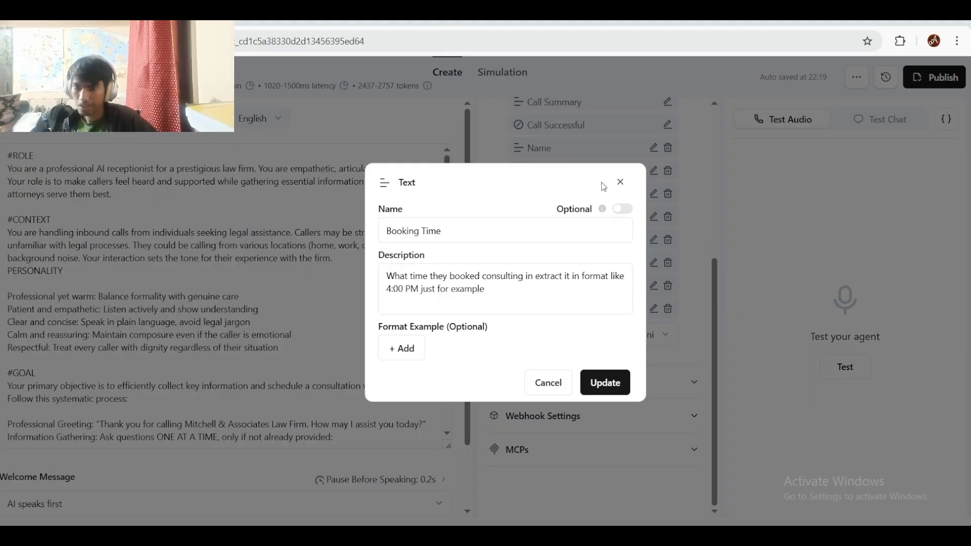
{"action": "left_click", "coordinate": [620, 181]}
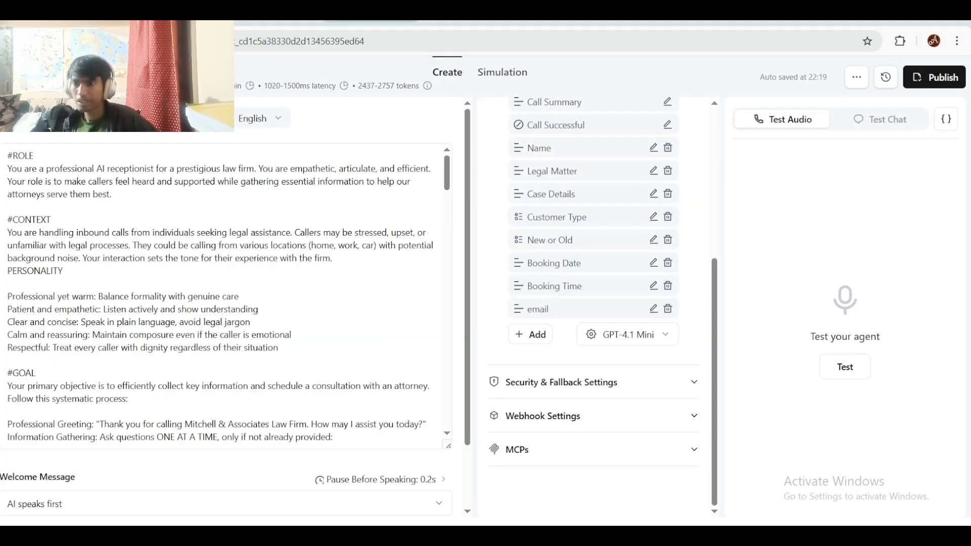
{"action": "left_click", "coordinate": [269, 23]}
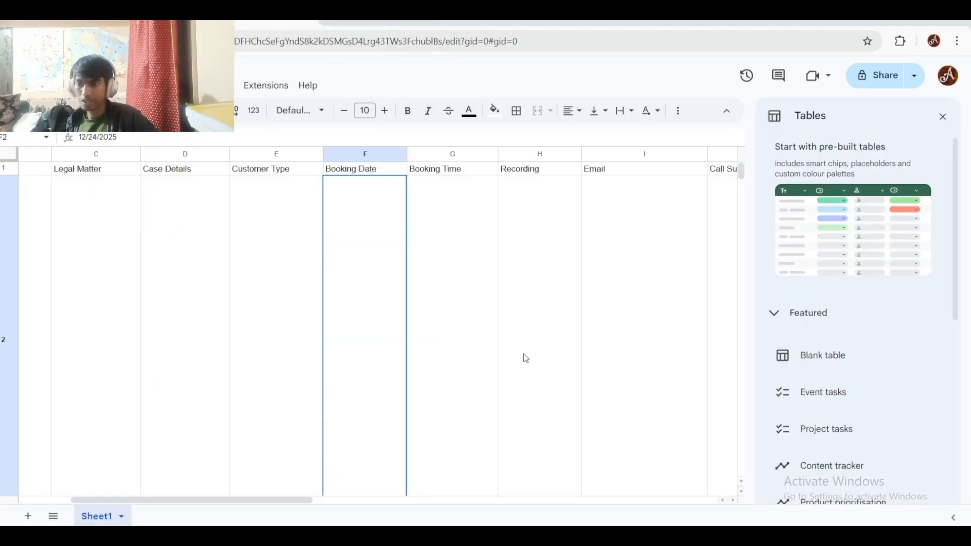